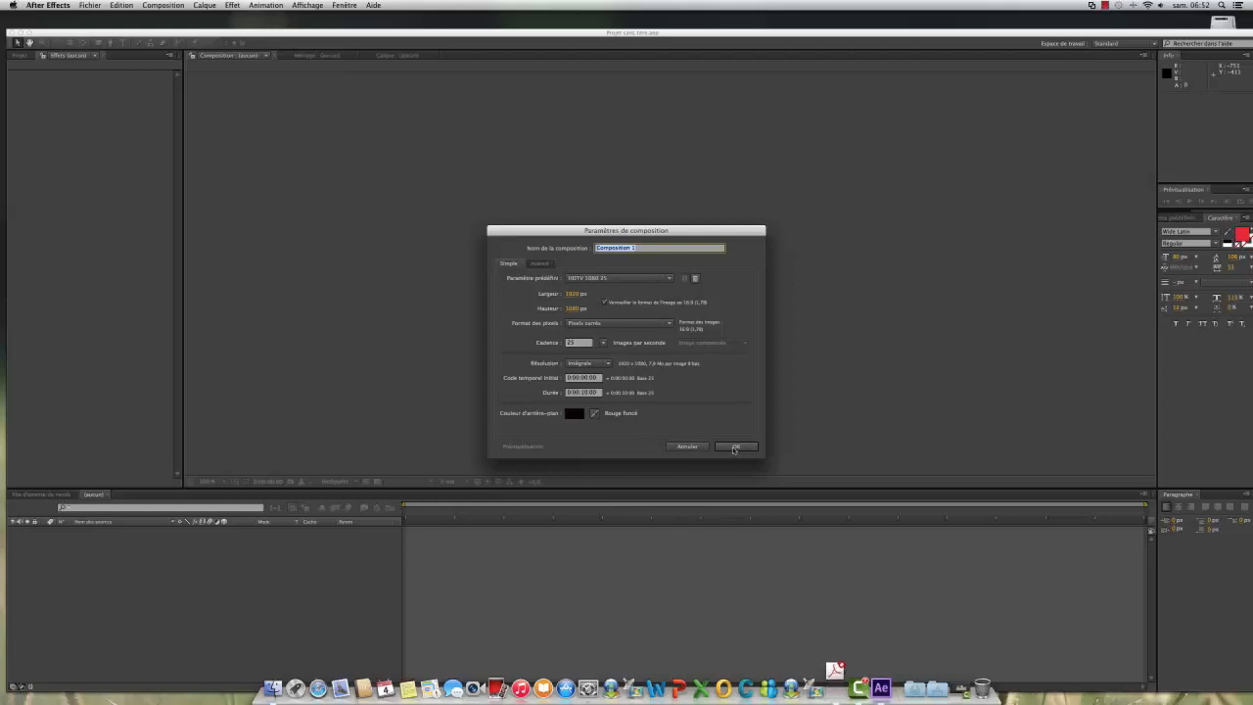
Step: Create a 10-second composition with the HDTV 1080 25 preset and add a composition-sized turquoise solid layer
click(735, 447)
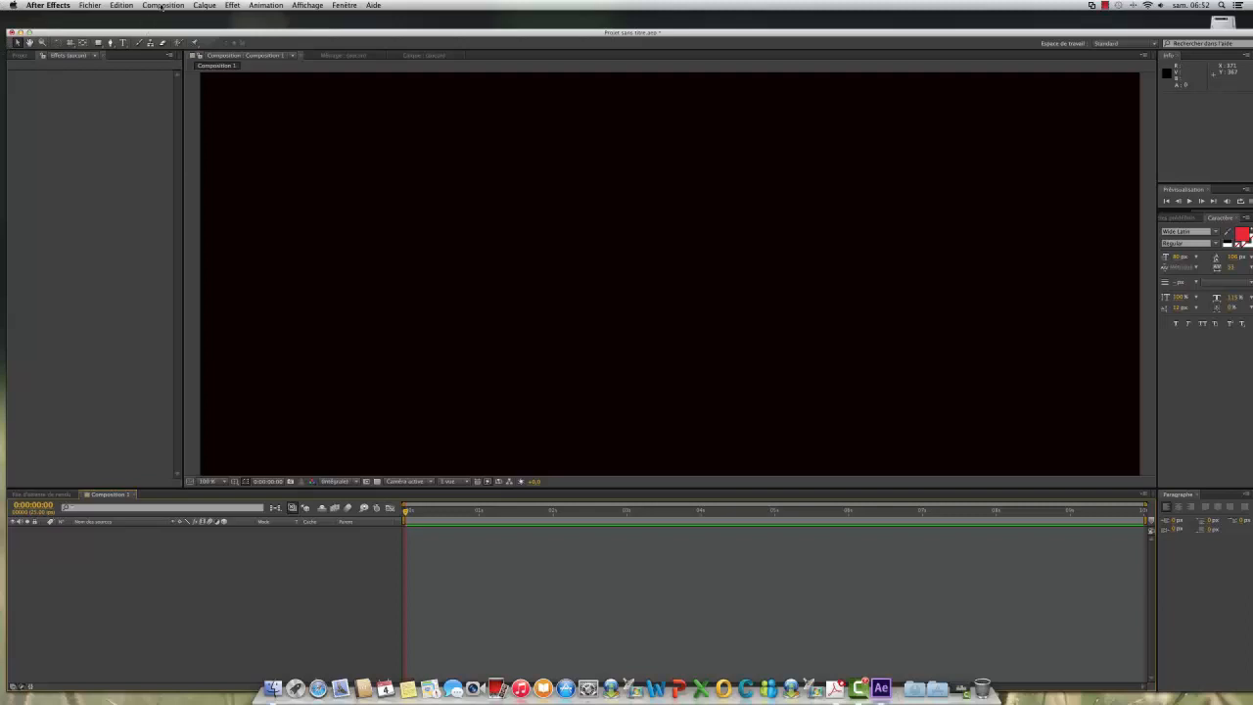
click(208, 5)
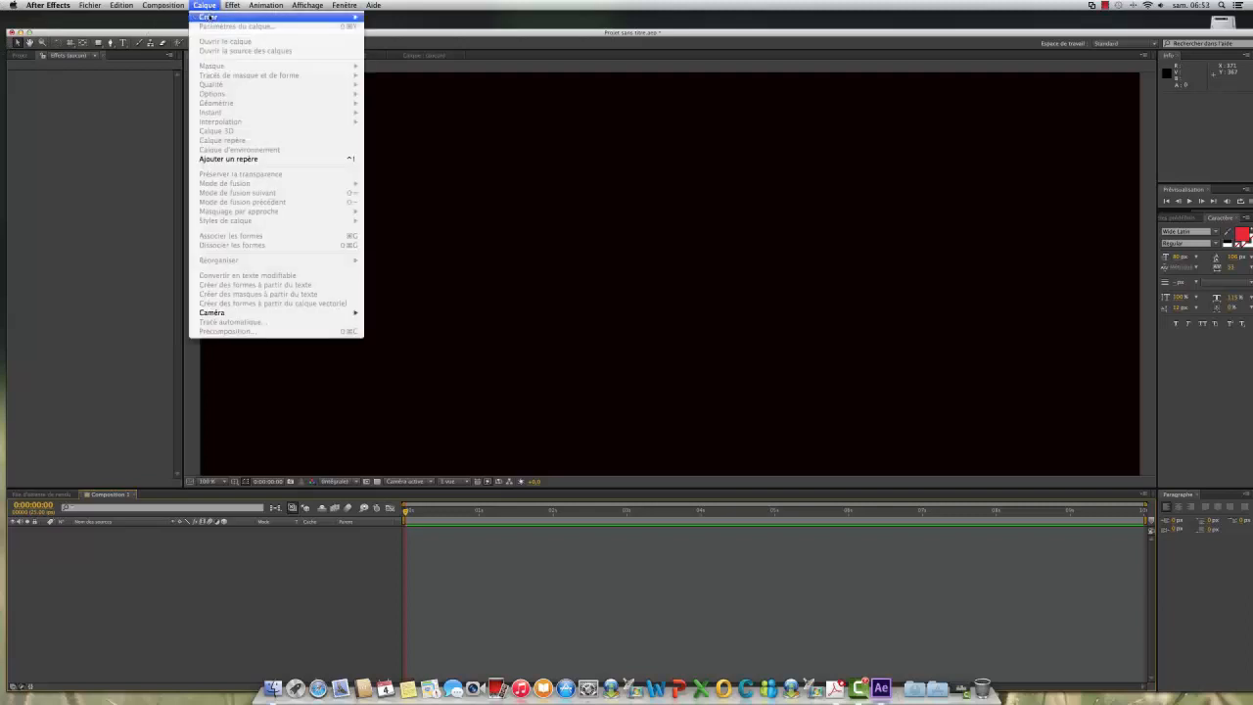
mouse_move(308, 18)
click(399, 33)
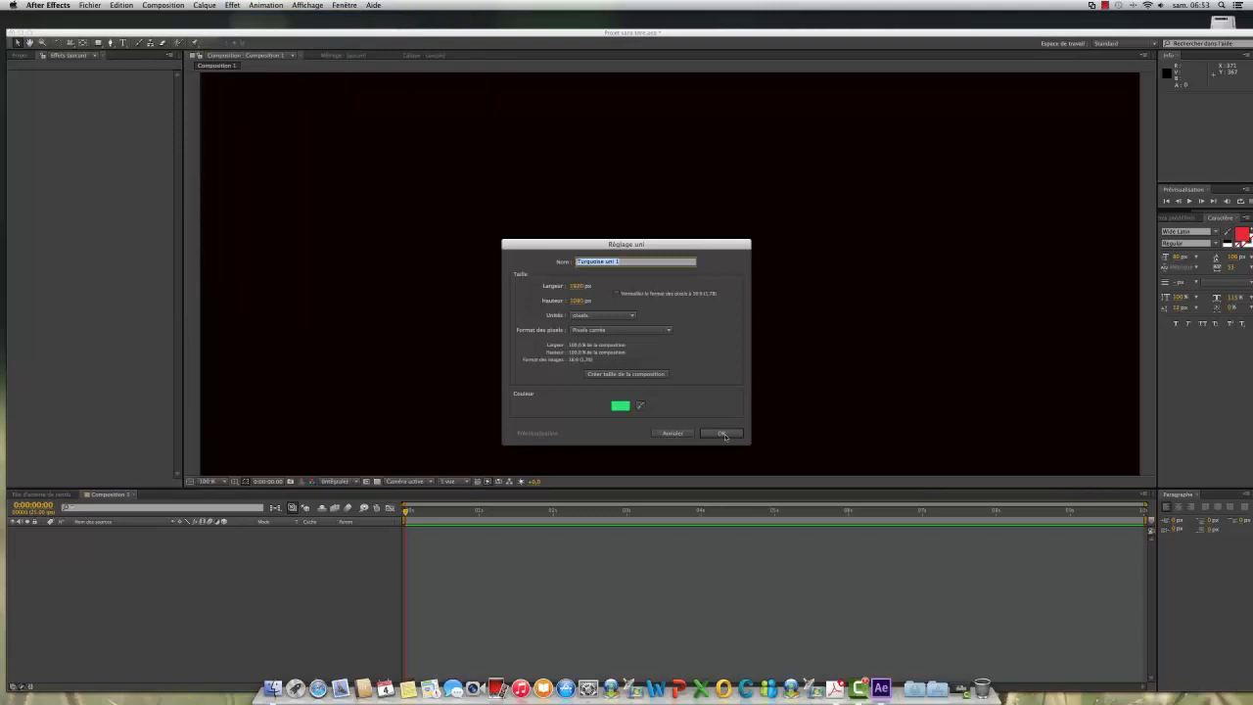
click(722, 434)
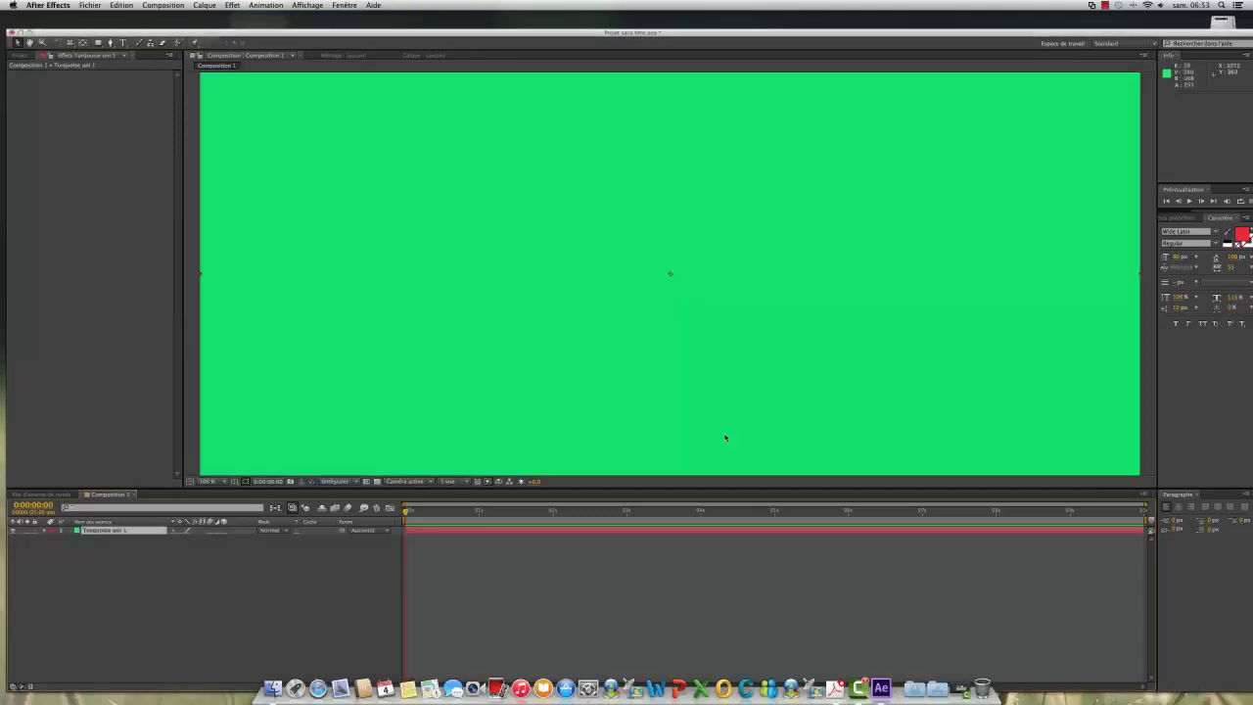
Step: Apply the Video Copilot Element effect to the turquoise solid and open its Scene Setup
click(235, 6)
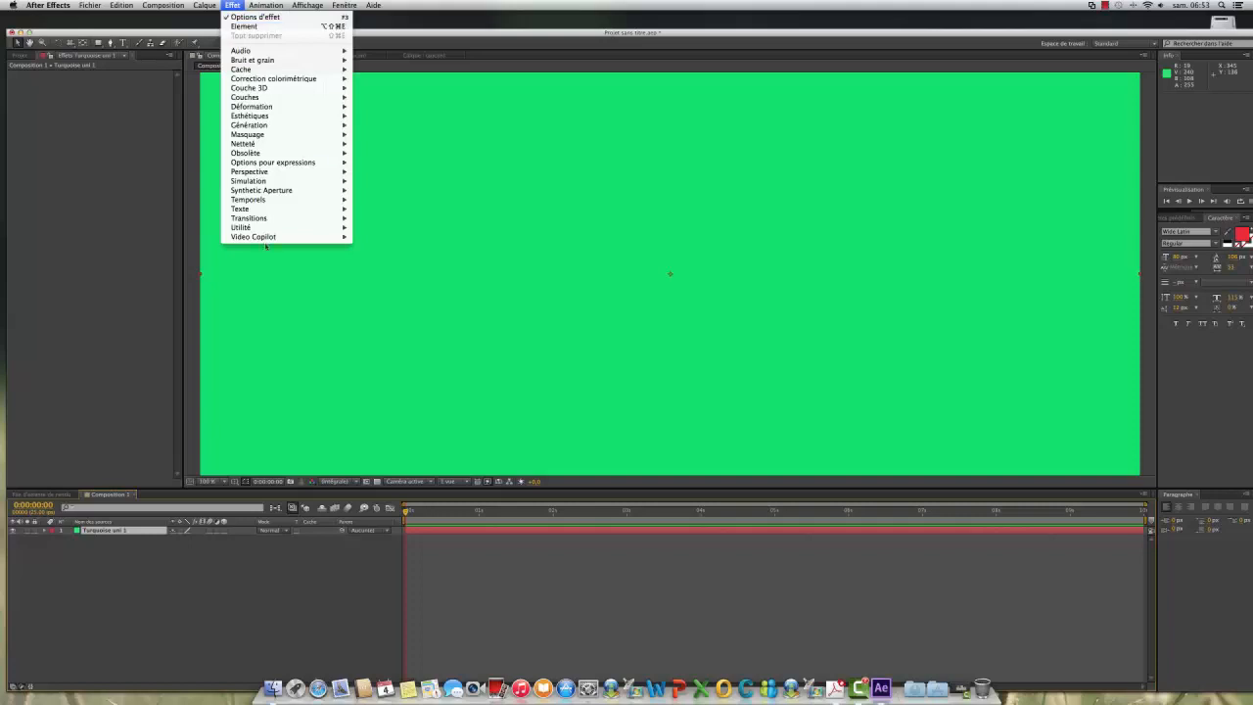
mouse_move(337, 237)
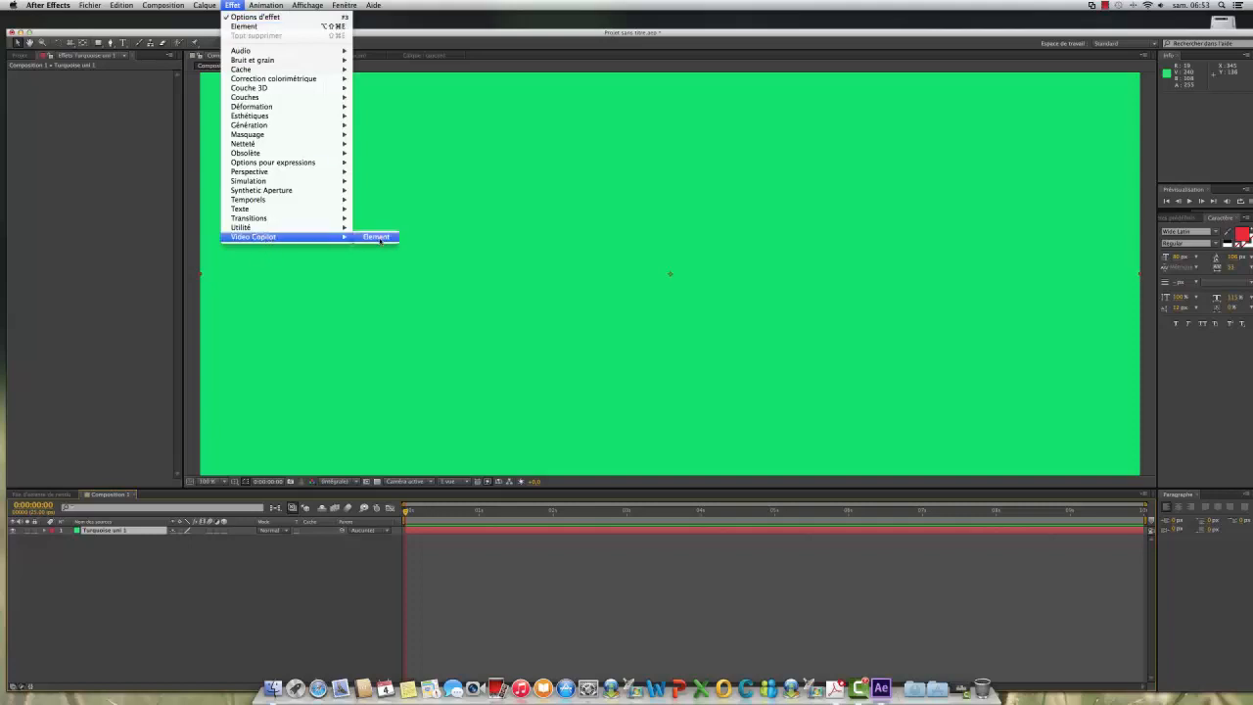
click(377, 237)
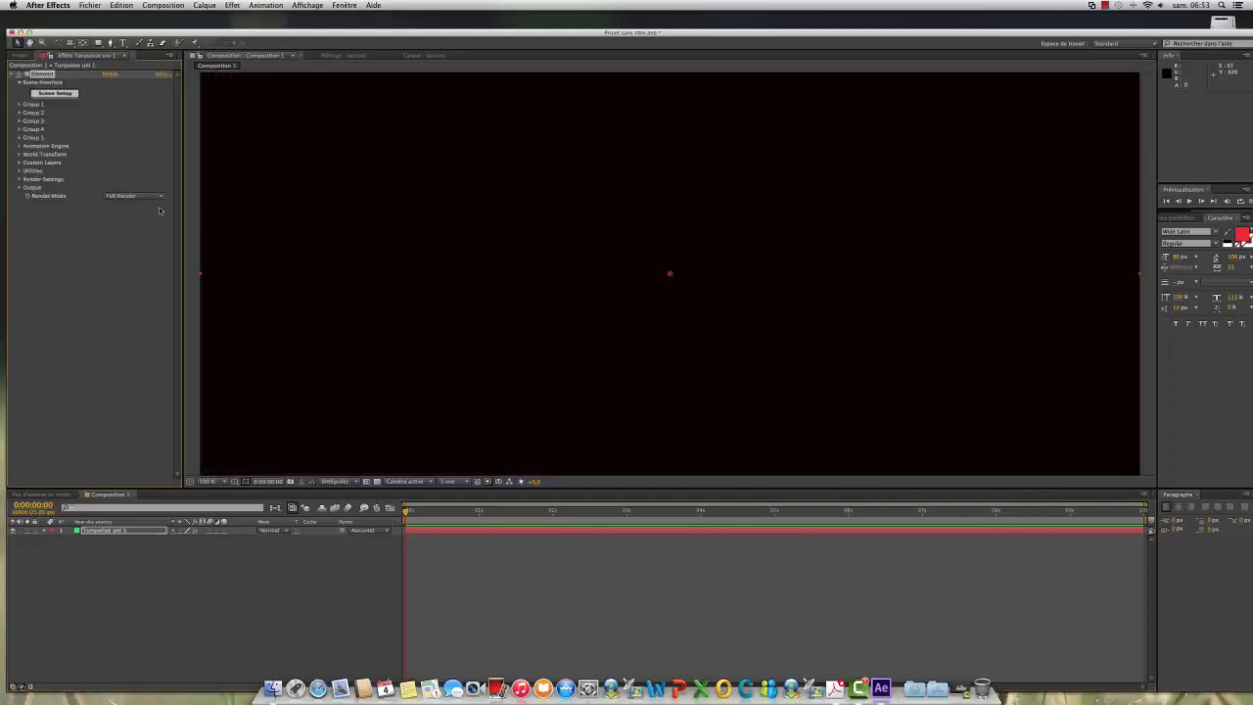
click(58, 95)
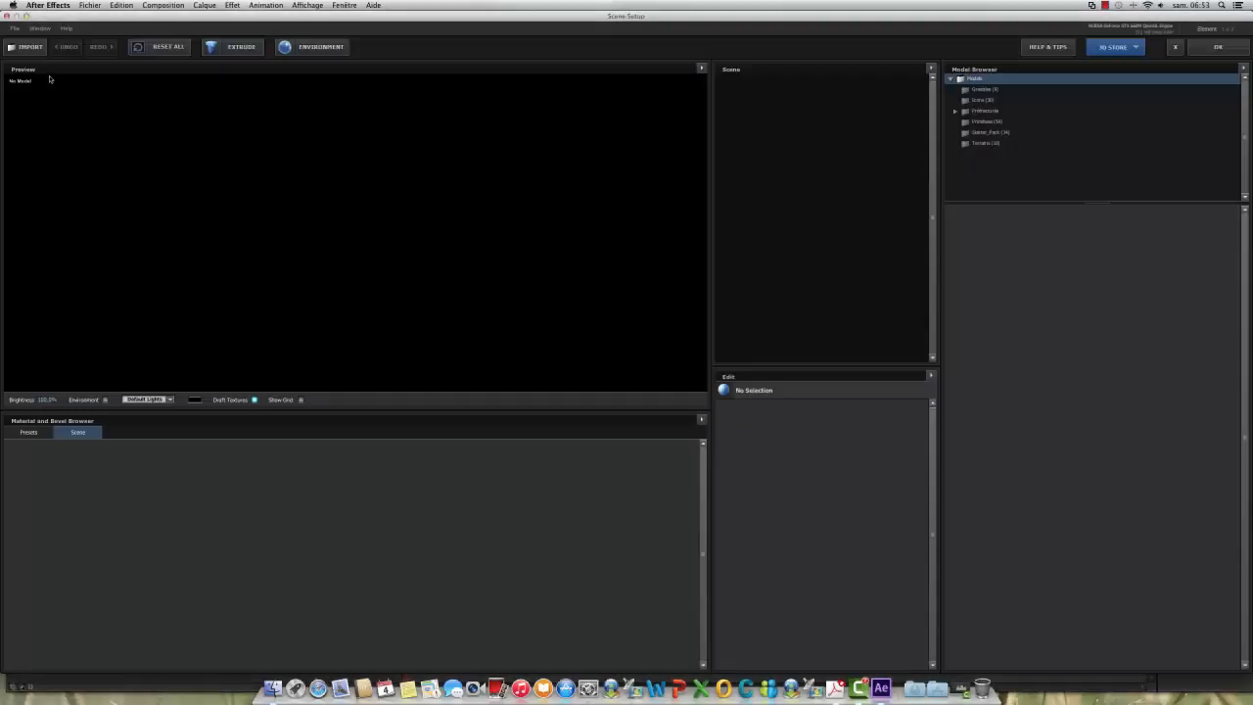
Step: Start importing a 3D object and expand the scimodel folder on the TX drive
click(34, 46)
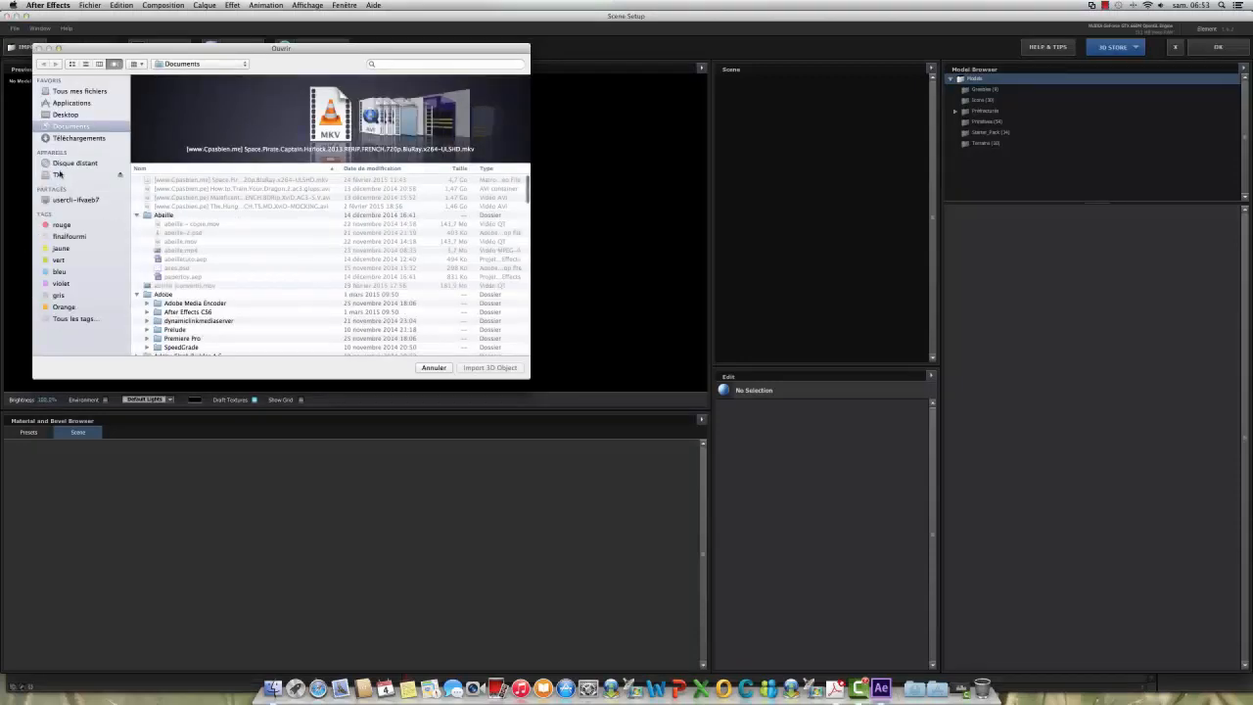
click(58, 175)
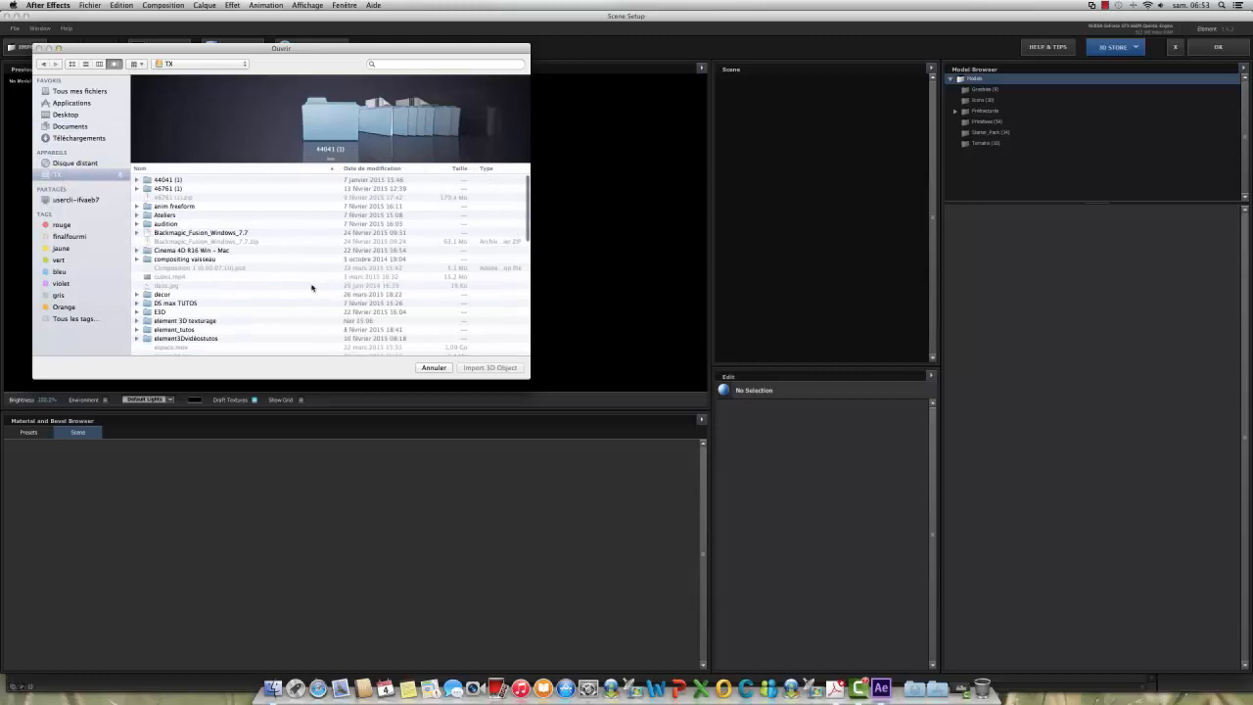
scroll(300, 287, down, 15)
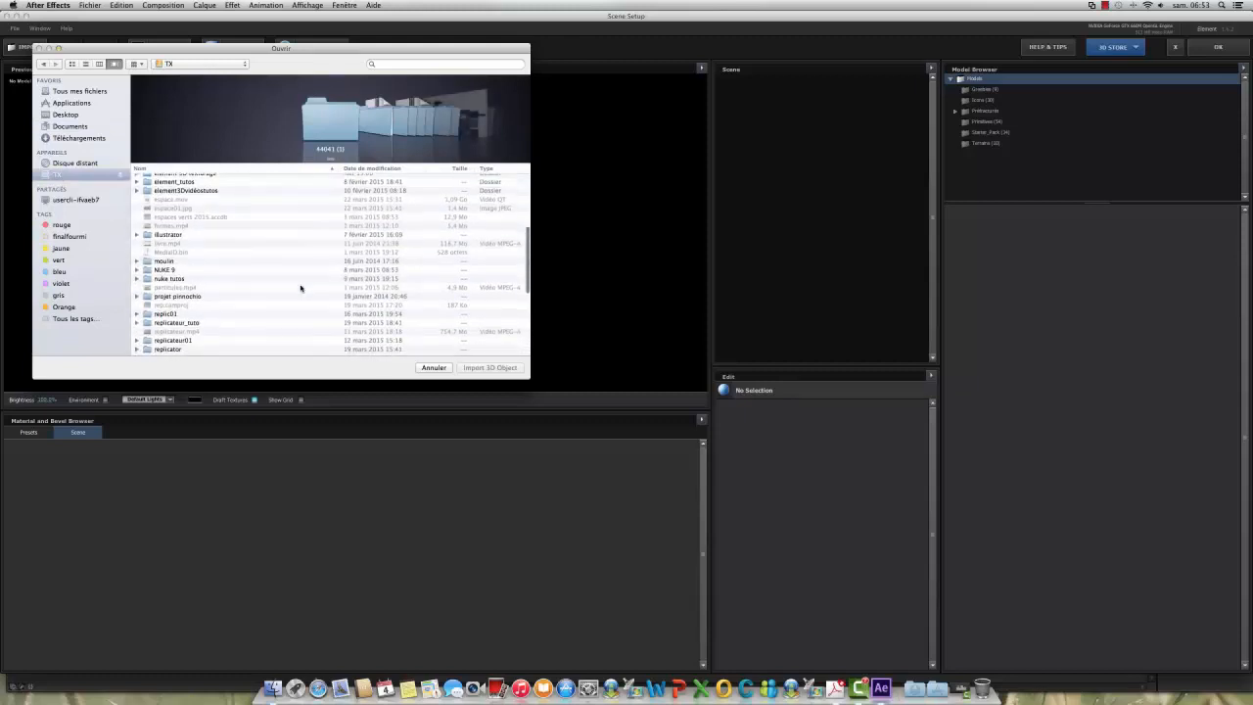
scroll(301, 288, down, 3)
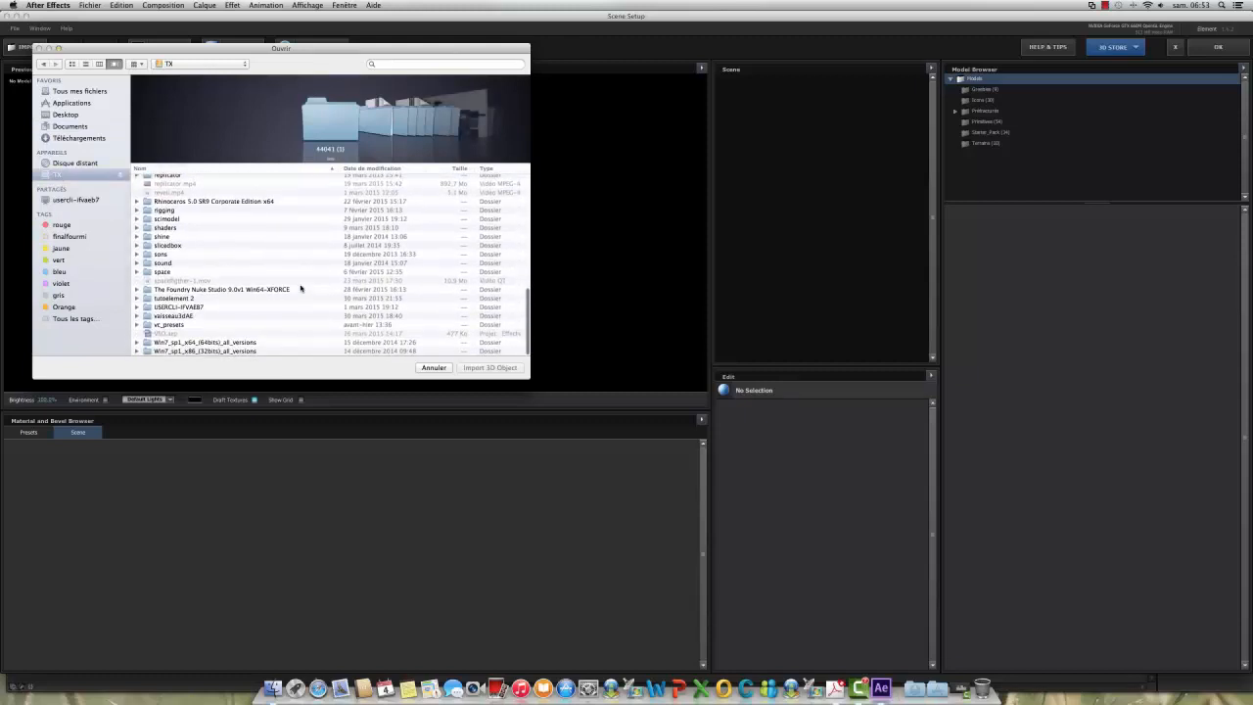
click(146, 219)
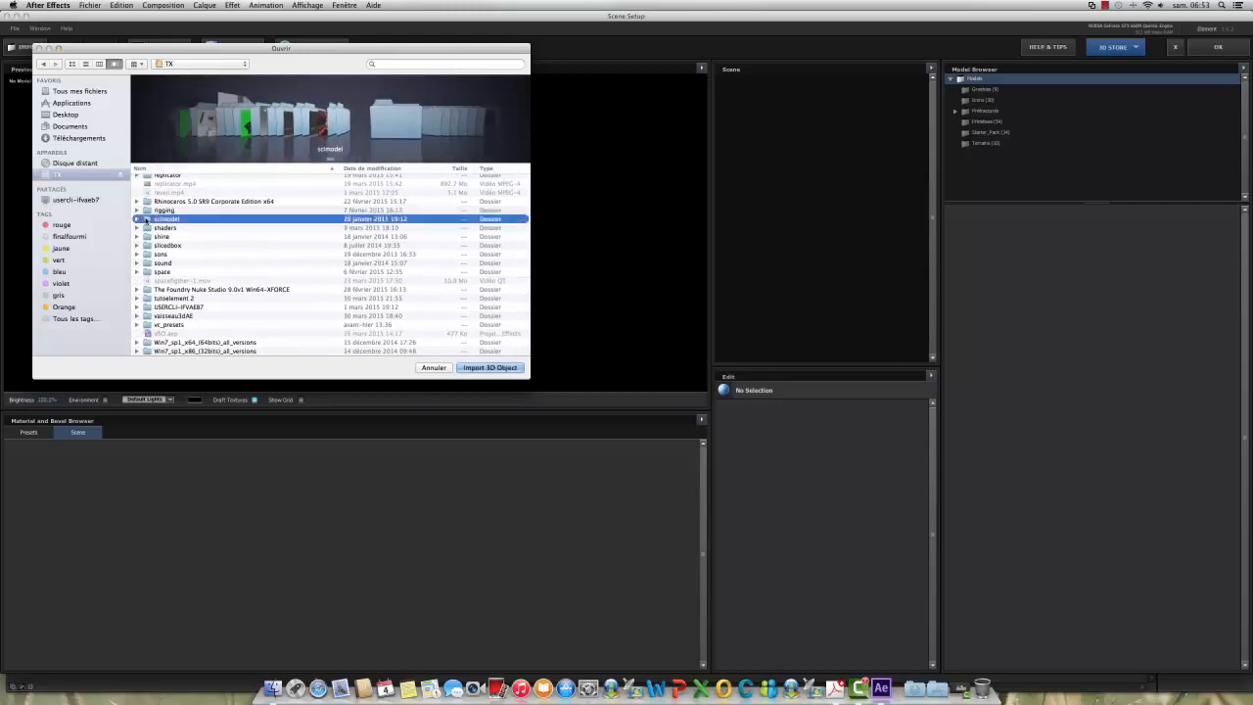
click(136, 218)
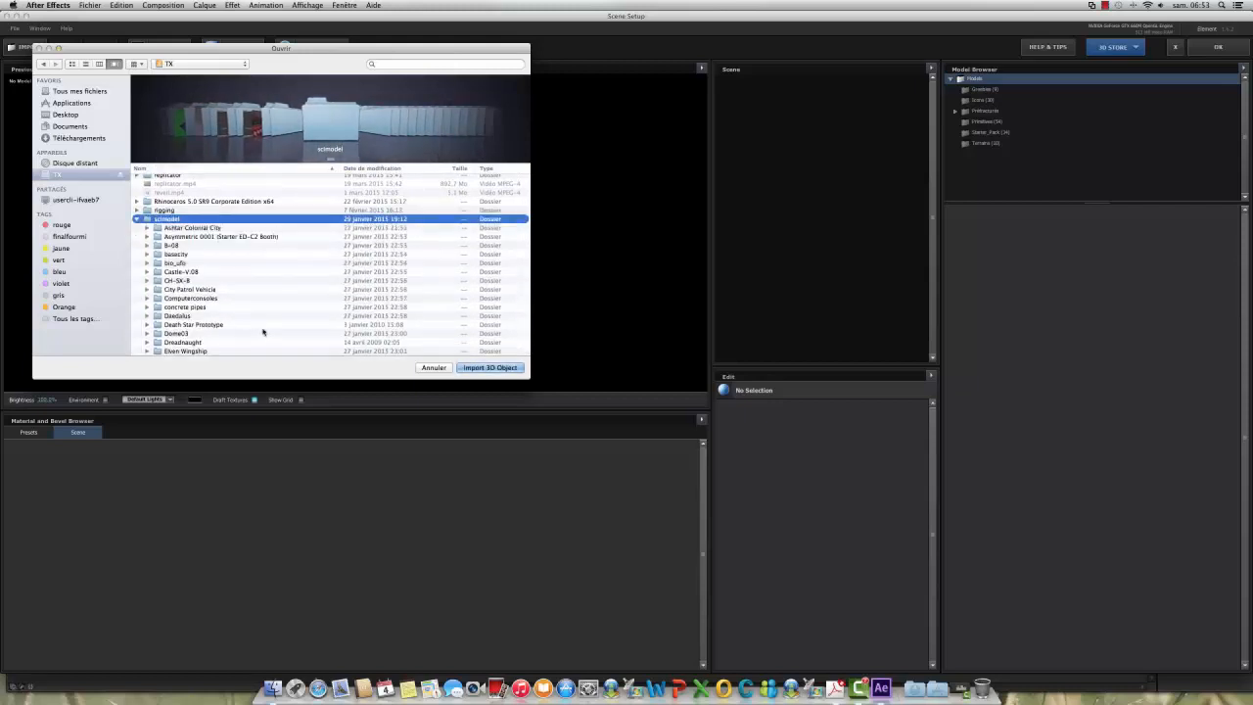
Step: Import Morena smuggler ship.obj from The Model subfolder of the Morena Smuggler Ship folder
scroll(264, 330, down, 4)
scroll(263, 330, down, 5)
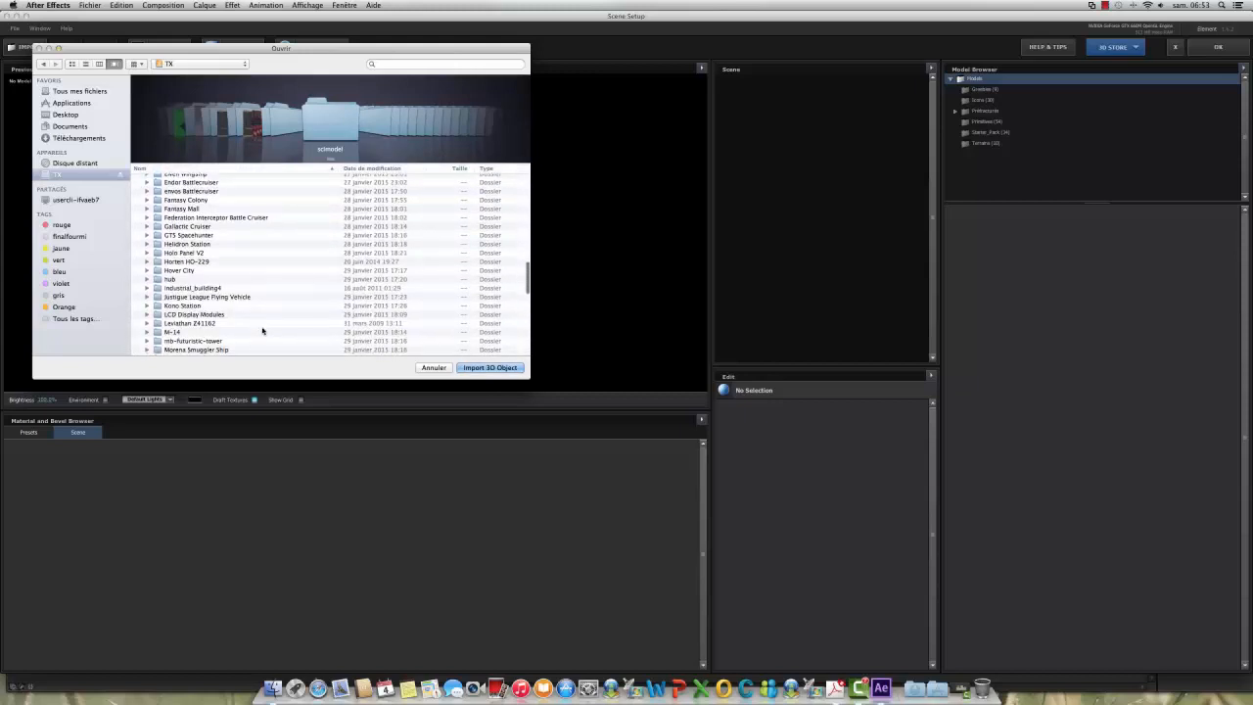
click(147, 350)
scroll(261, 330, down, 2)
scroll(260, 329, down, 1)
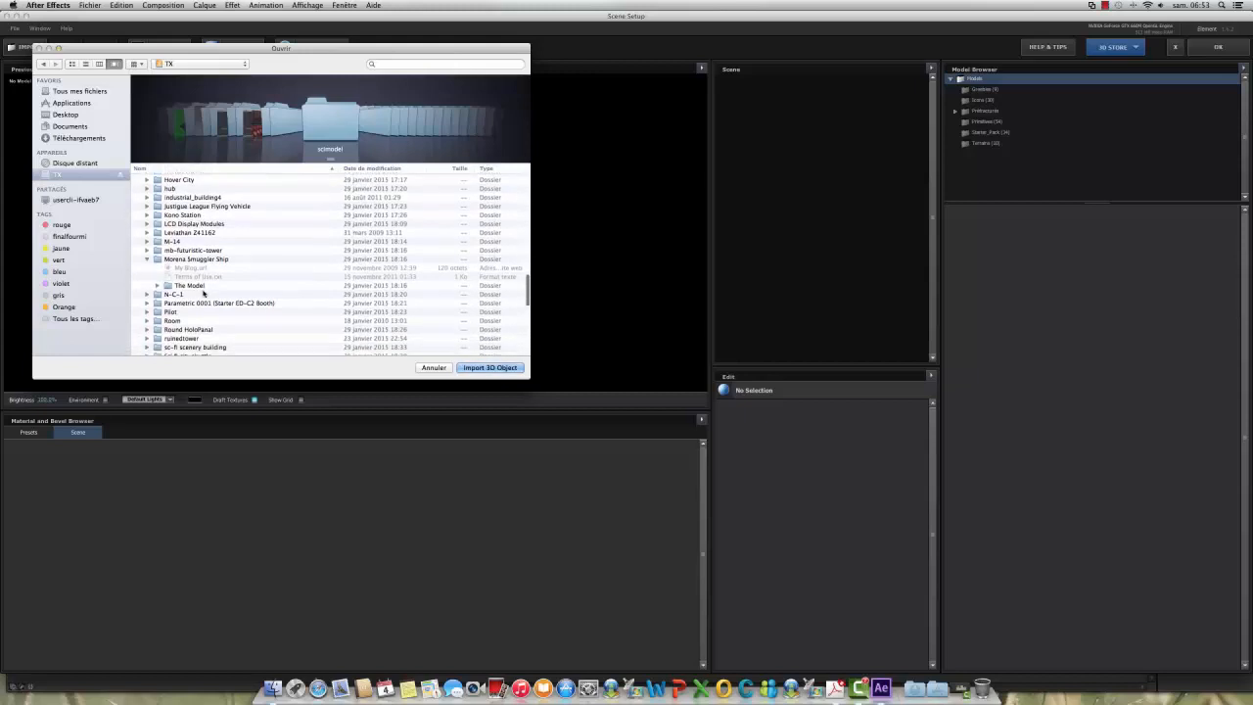
click(193, 286)
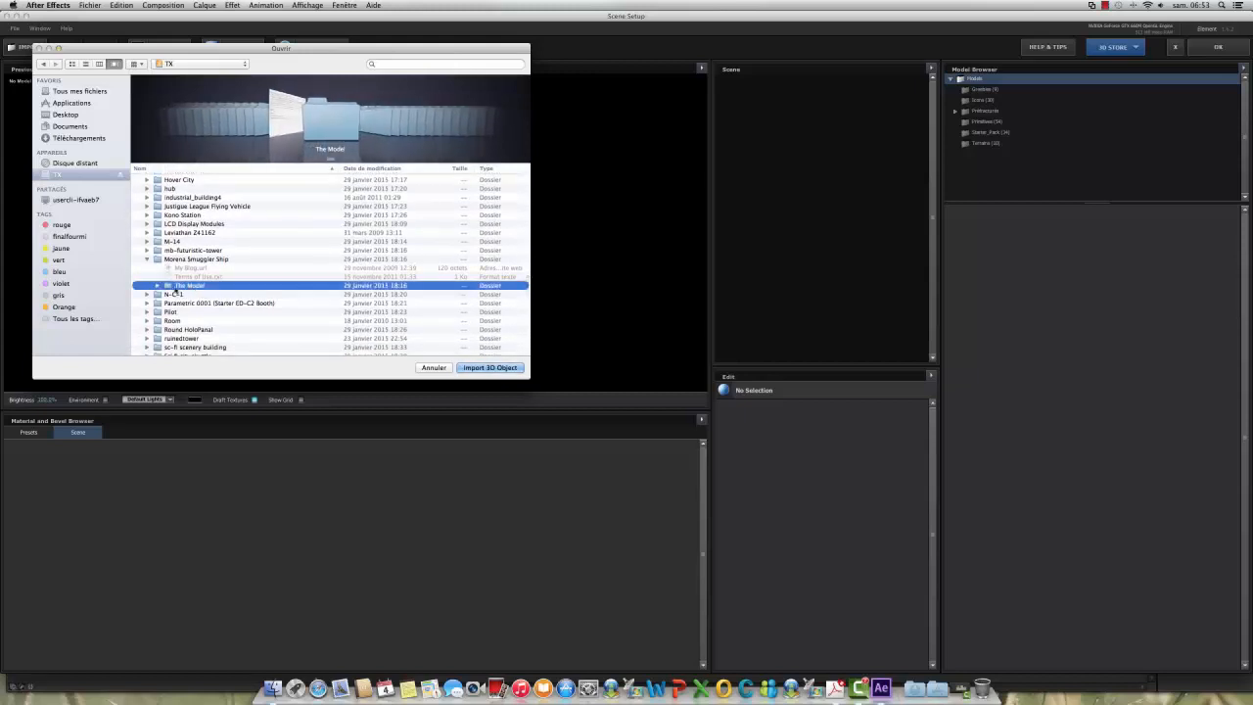
click(158, 285)
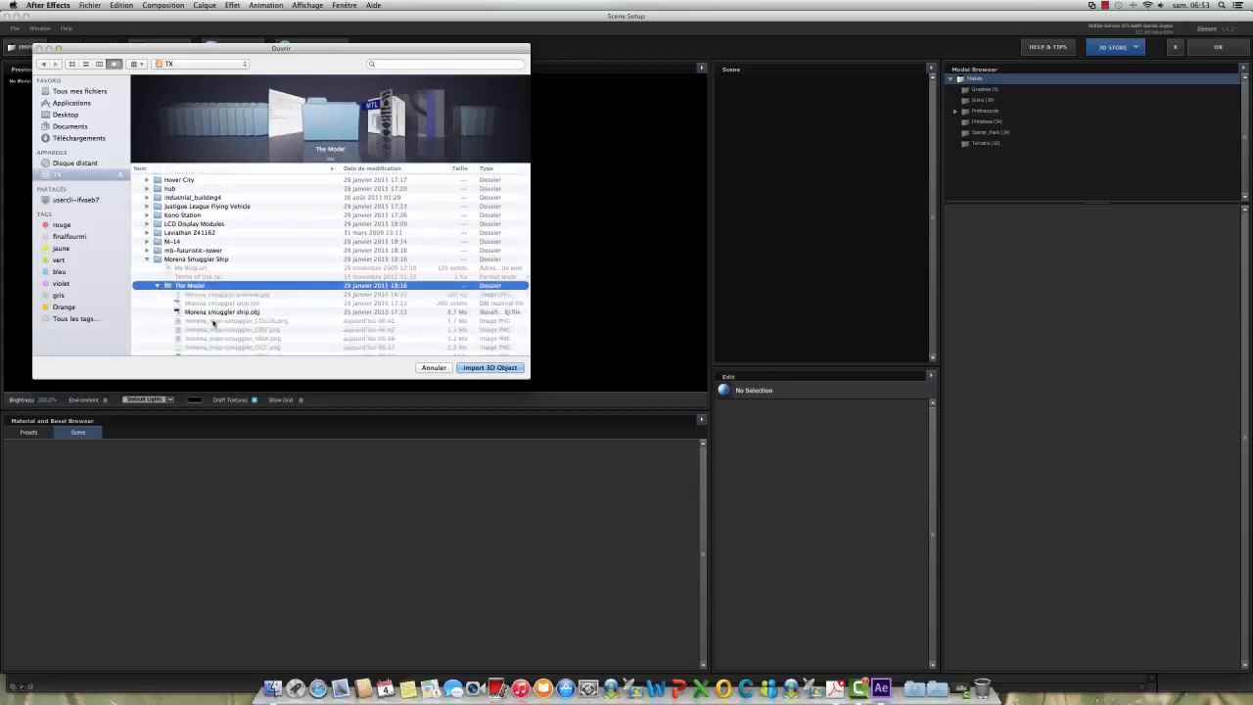
click(223, 312)
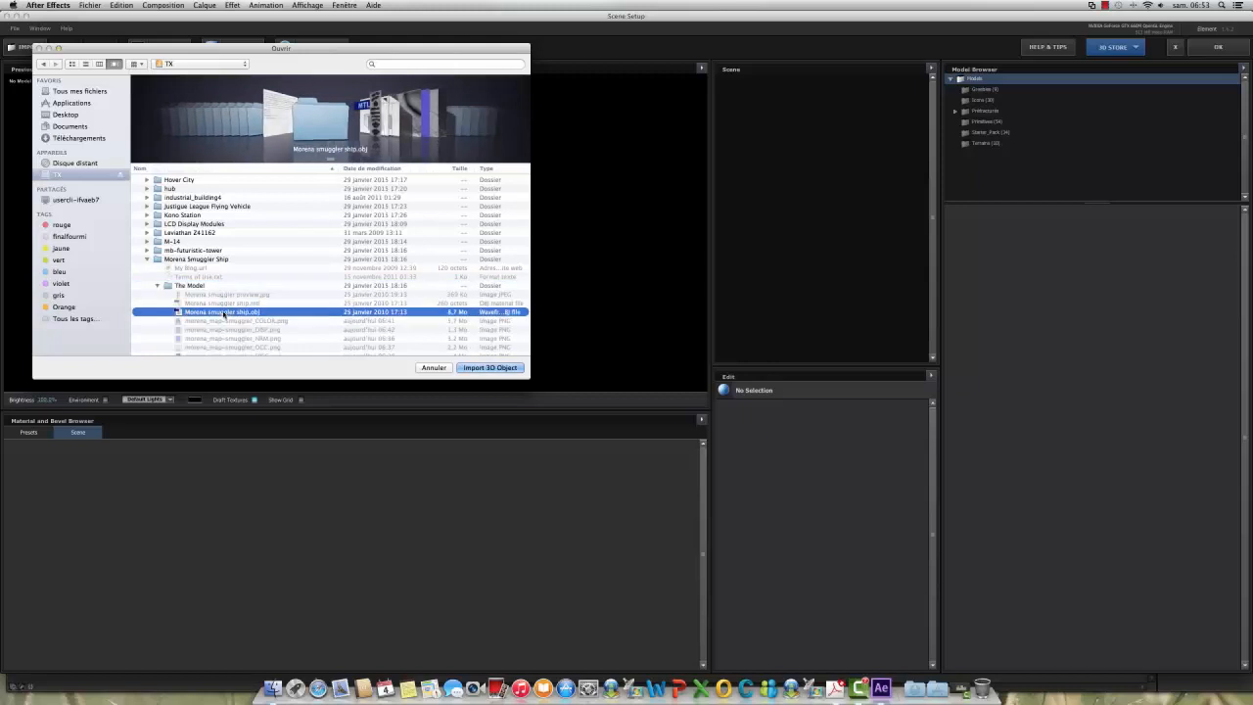
click(501, 367)
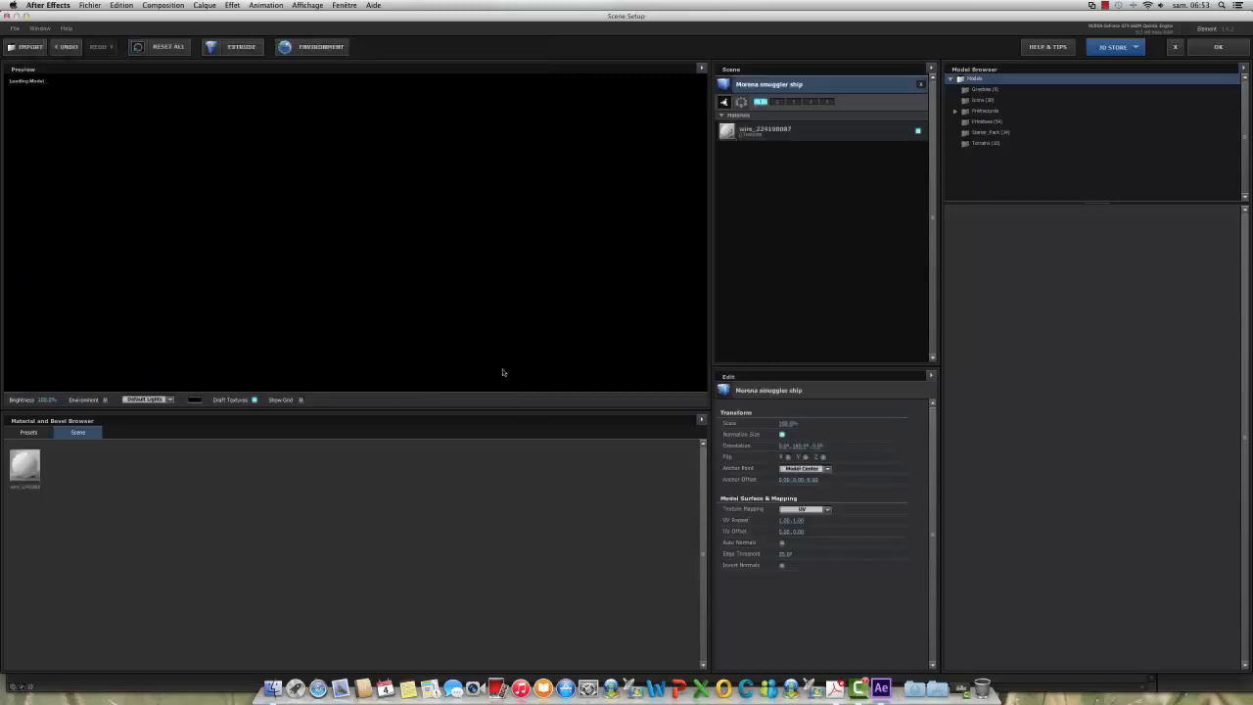
Step: Select the ship's wire_224198087 material and start loading a texture for its Diffuse channel
drag(335, 270, 332, 184)
scroll(333, 184, up, 5)
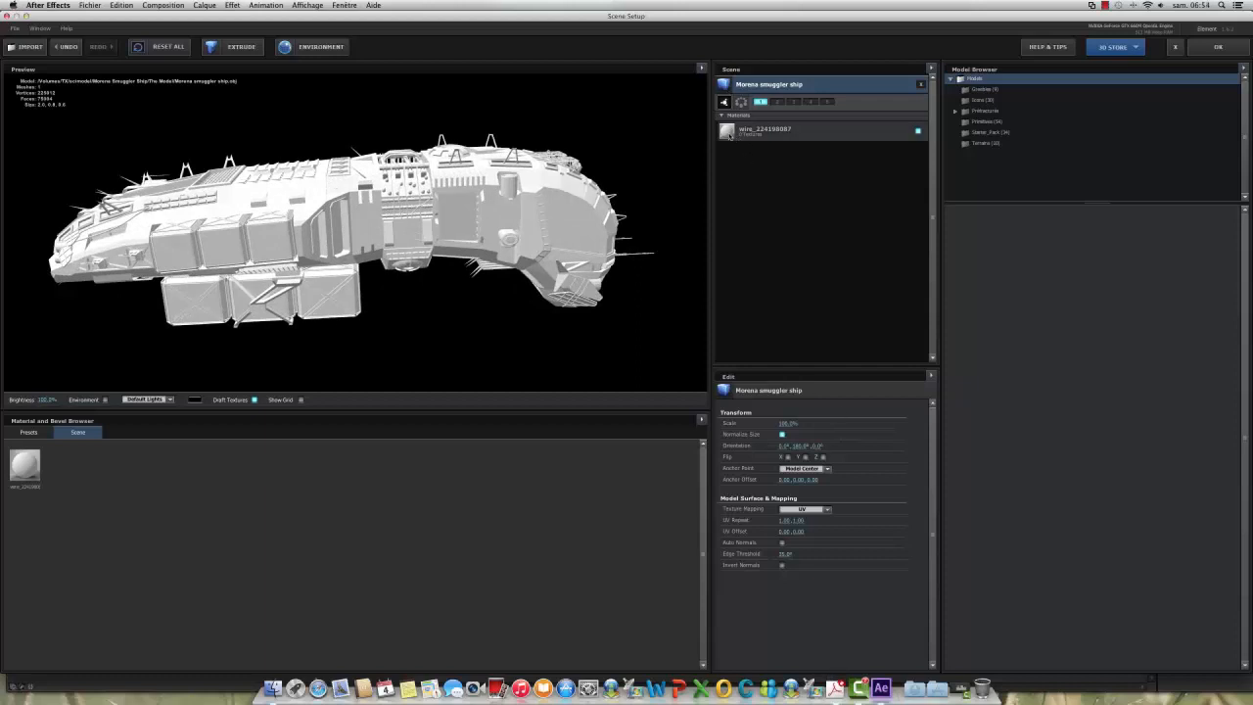
click(729, 136)
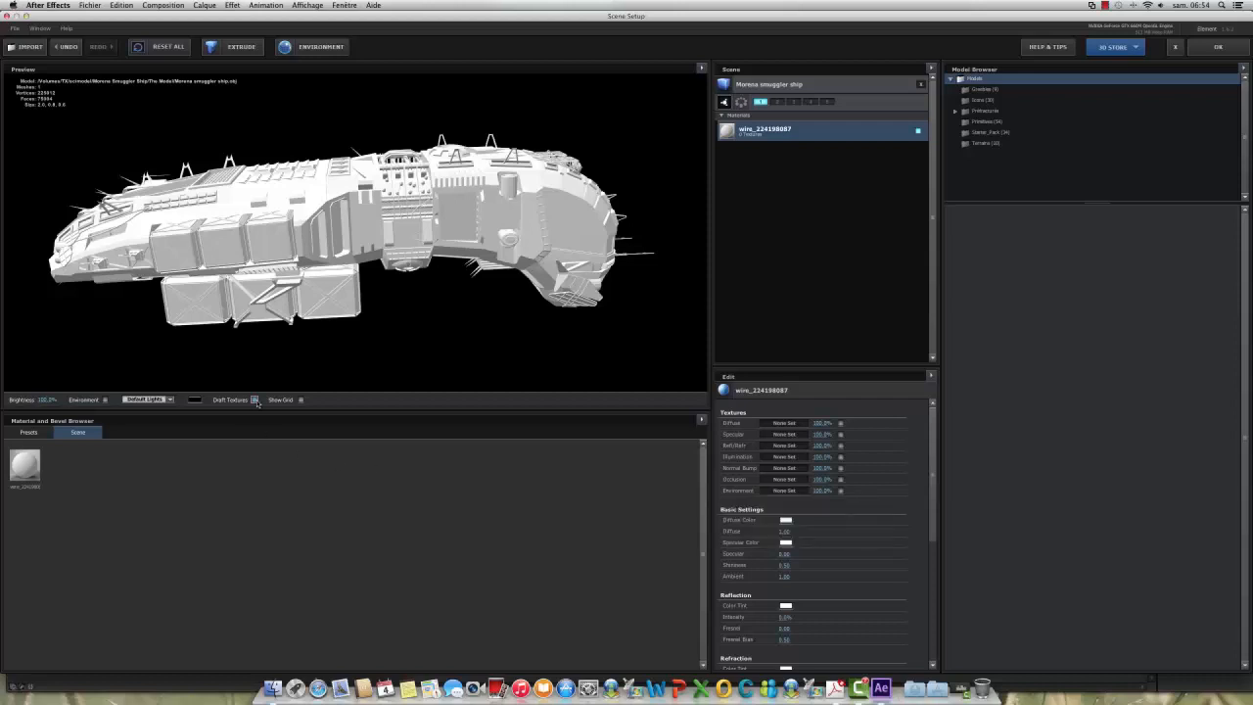
click(784, 424)
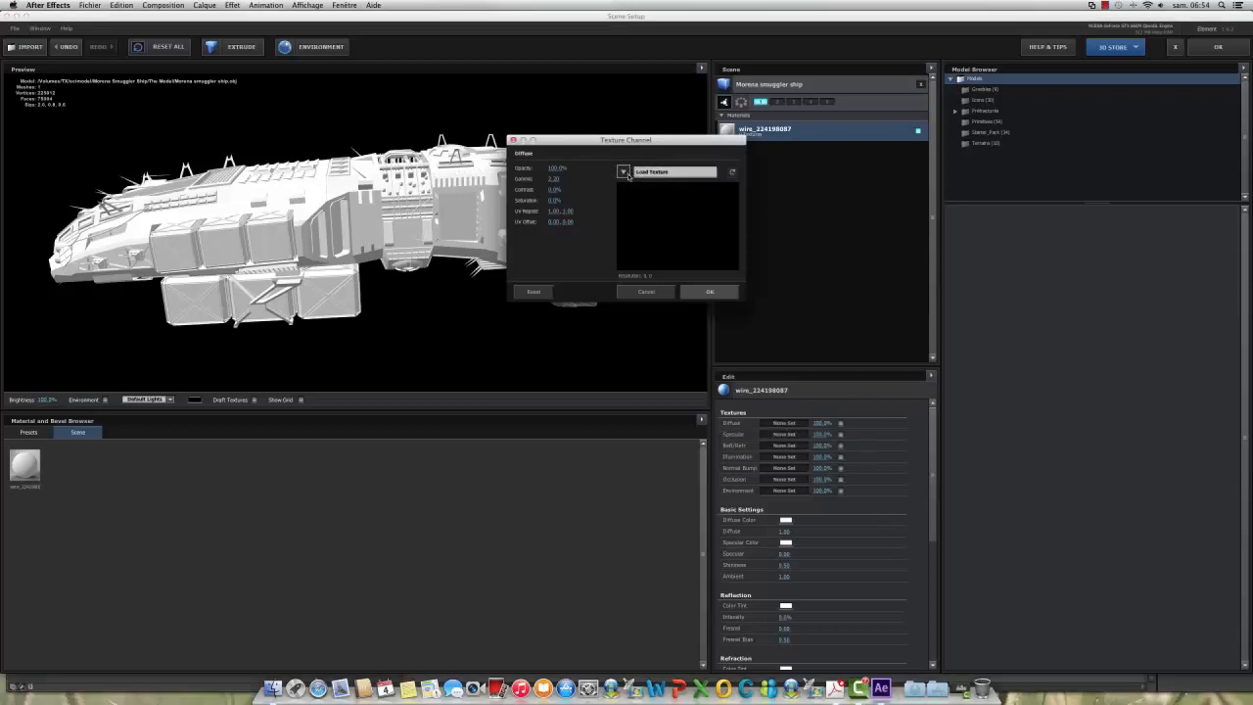
click(624, 172)
click(645, 171)
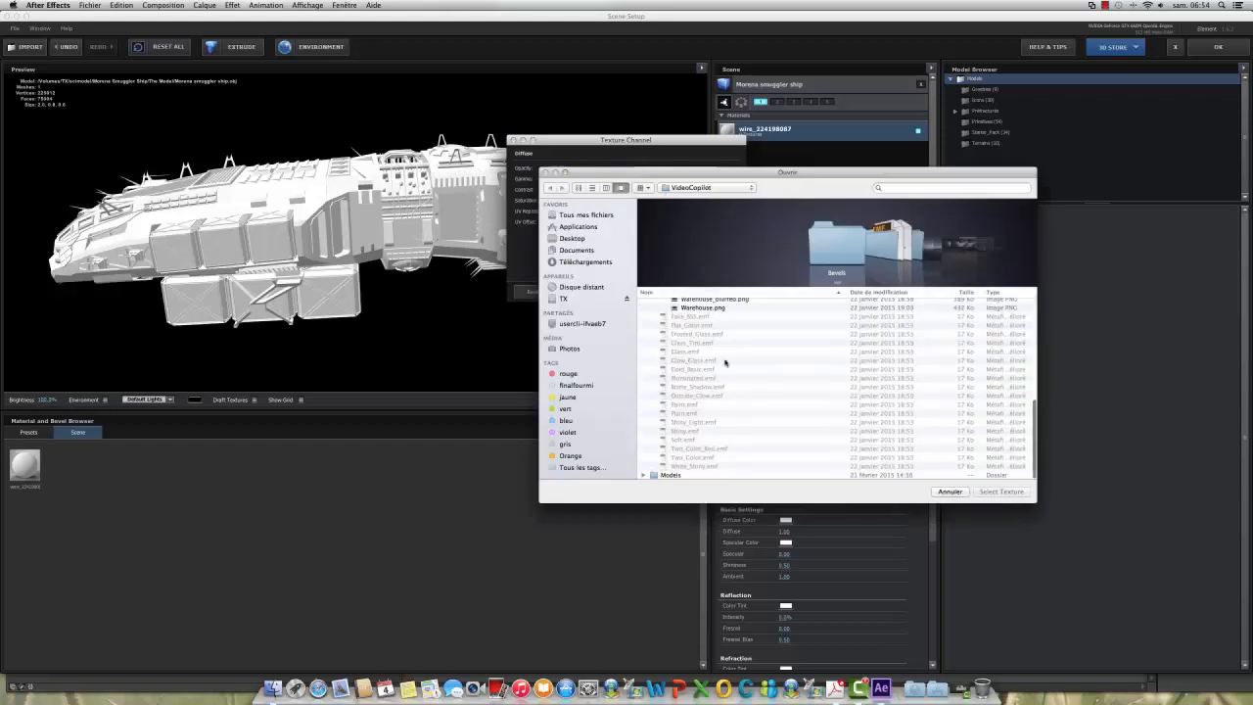
Step: Load morena_map-smuggler_COLOR.png from the ship's The Model folder on the TX drive as the diffuse texture
click(563, 298)
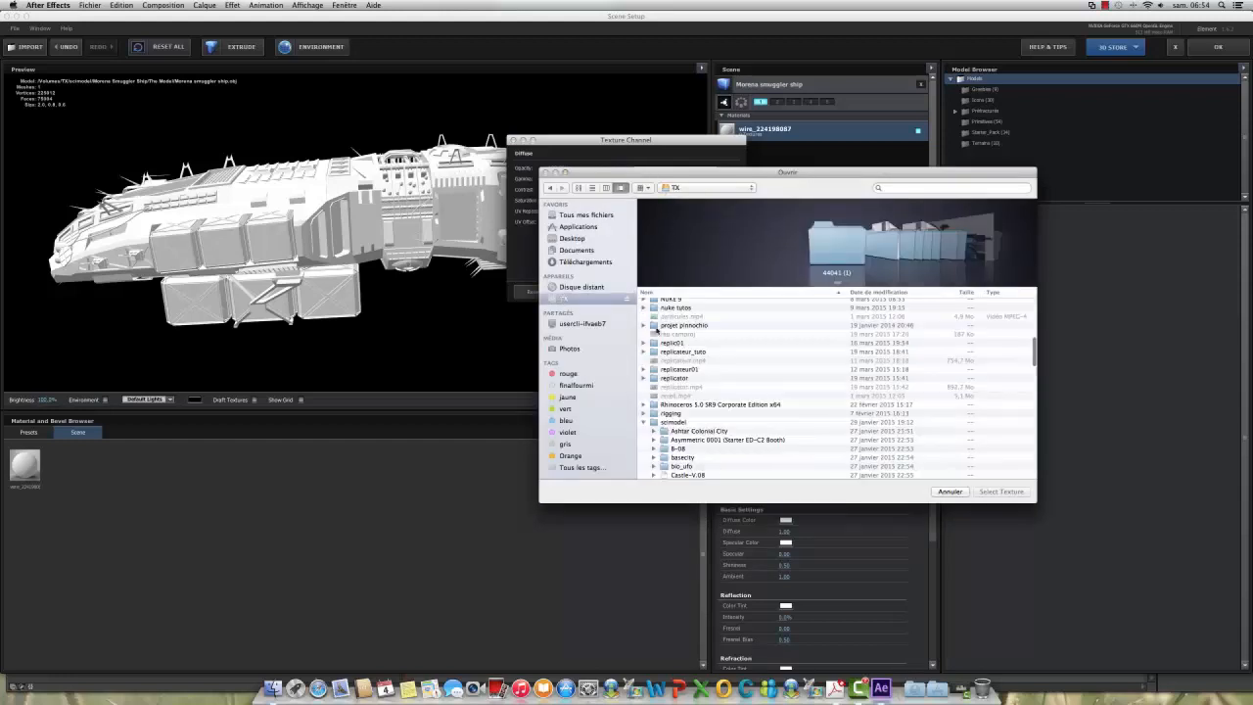
scroll(777, 394, down, 5)
scroll(777, 395, down, 5)
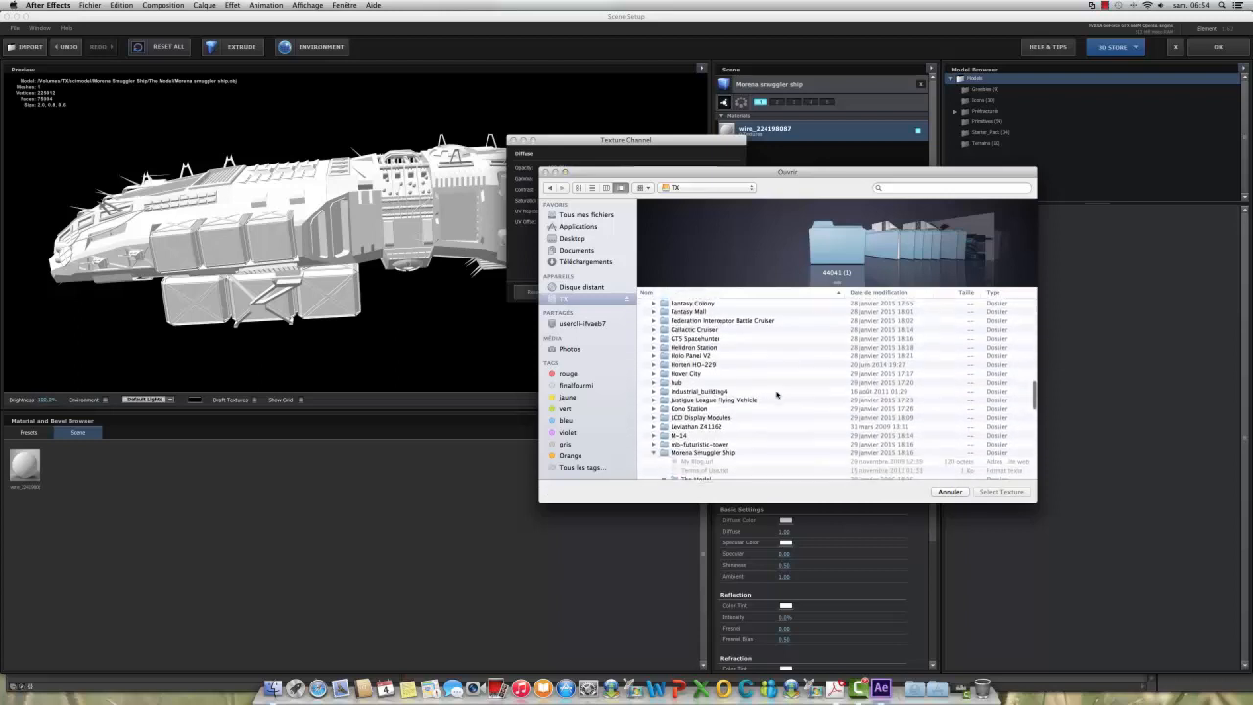
scroll(788, 428, down, 3)
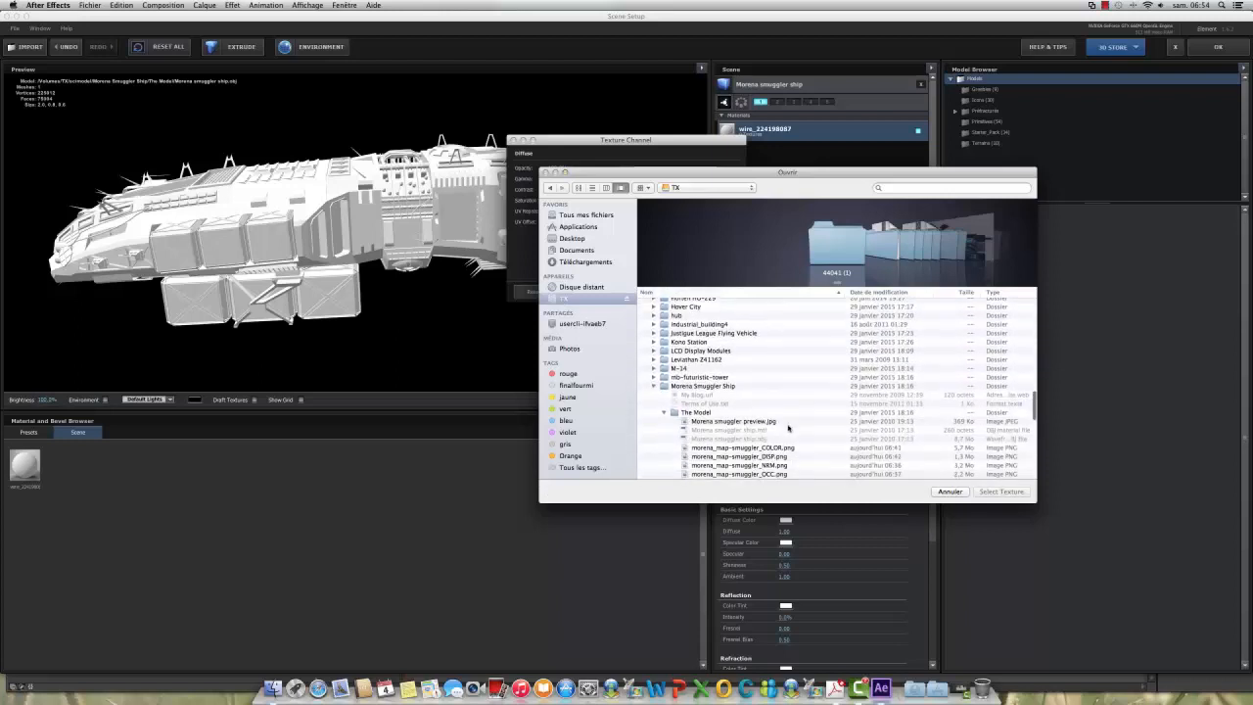
scroll(788, 428, down, 3)
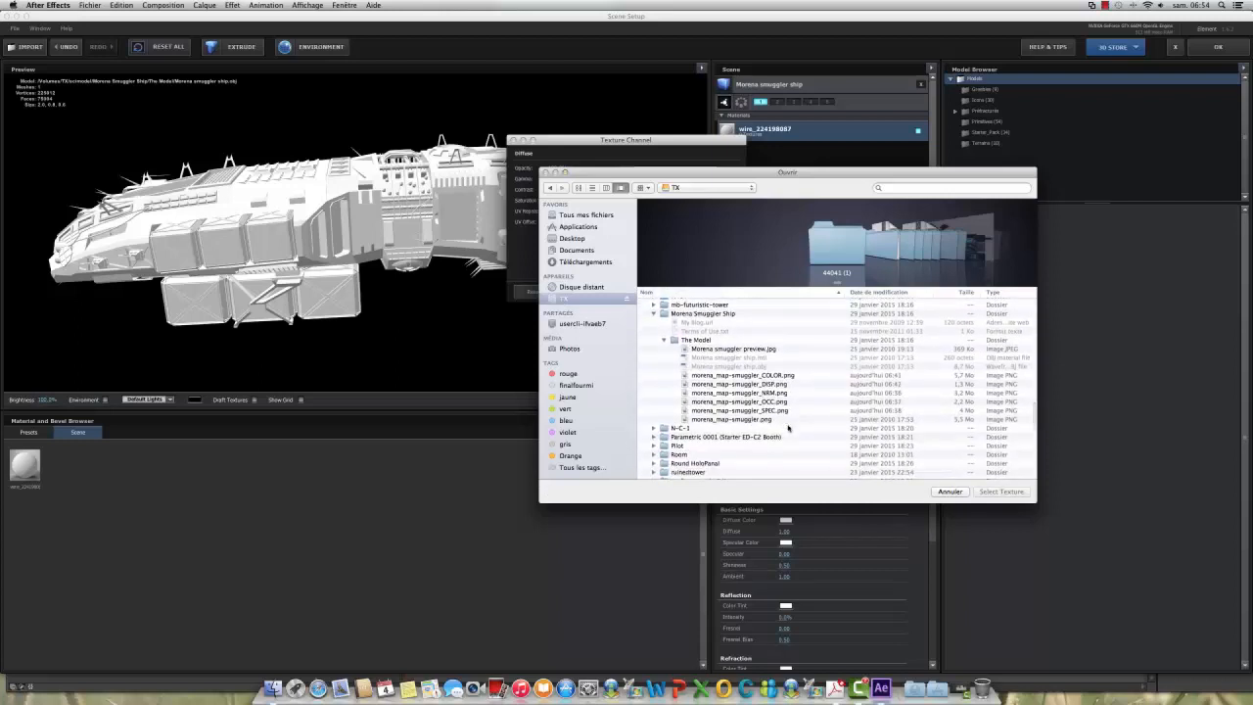
click(742, 376)
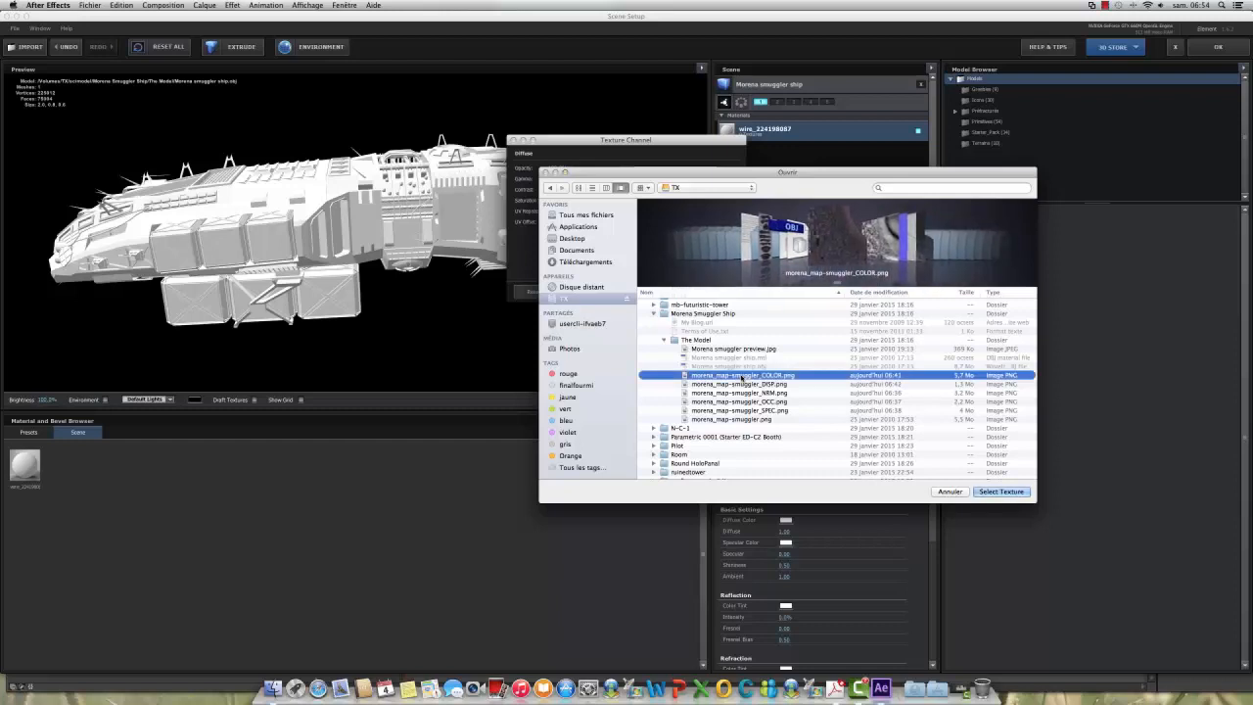
click(1000, 491)
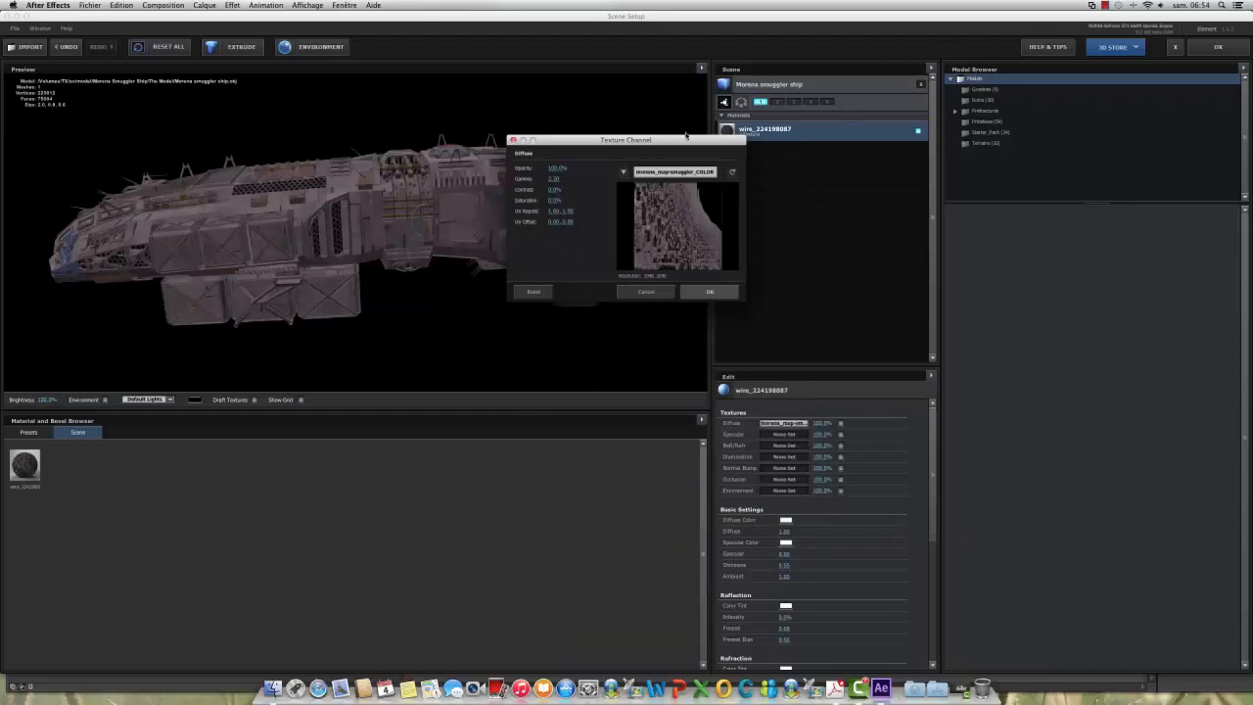
Step: Adjust the gamma of the diffuse texture slightly and apply the texture channel settings
drag(686, 135, 956, 196)
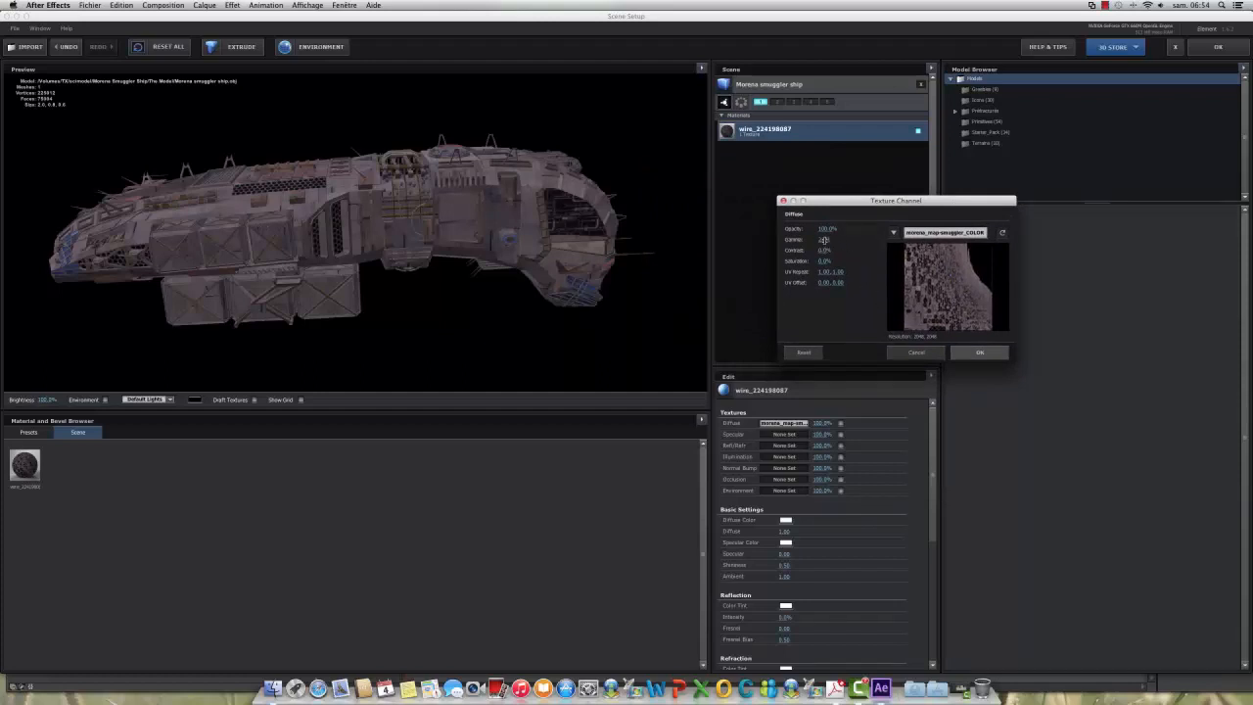
mouse_move(825, 240)
mouse_down()
mouse_move(842, 240)
mouse_move(827, 240)
mouse_up()
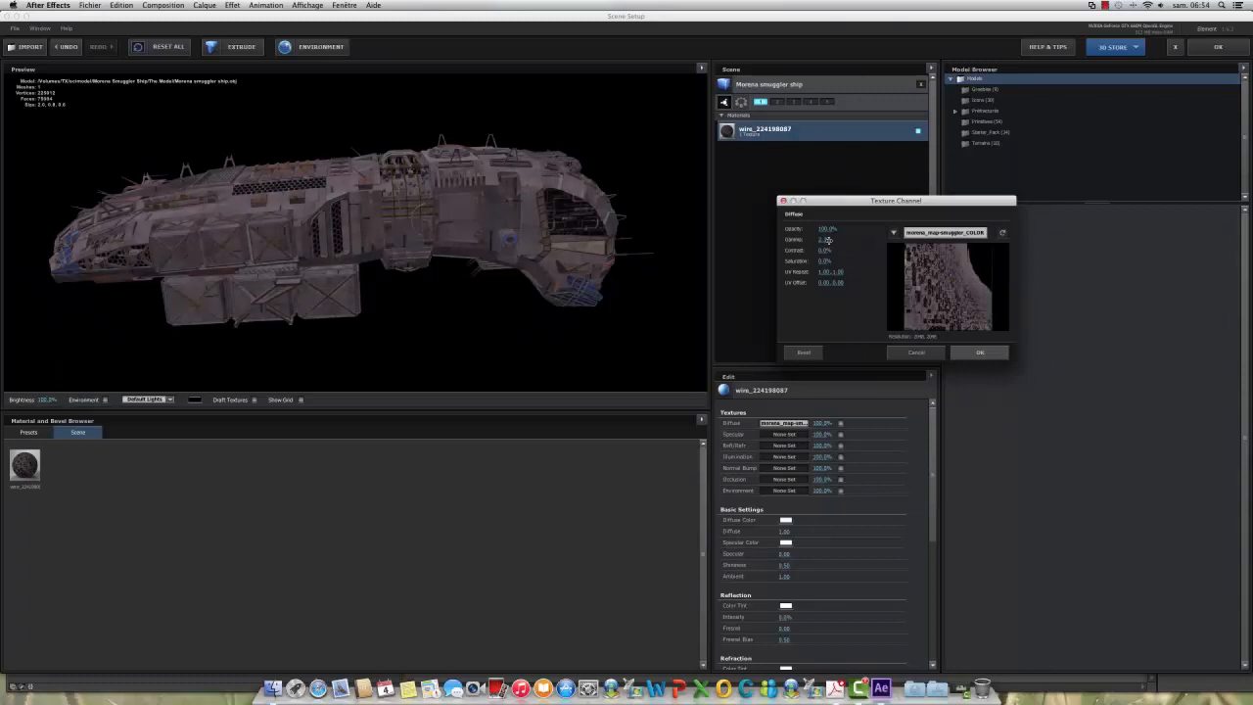
click(970, 354)
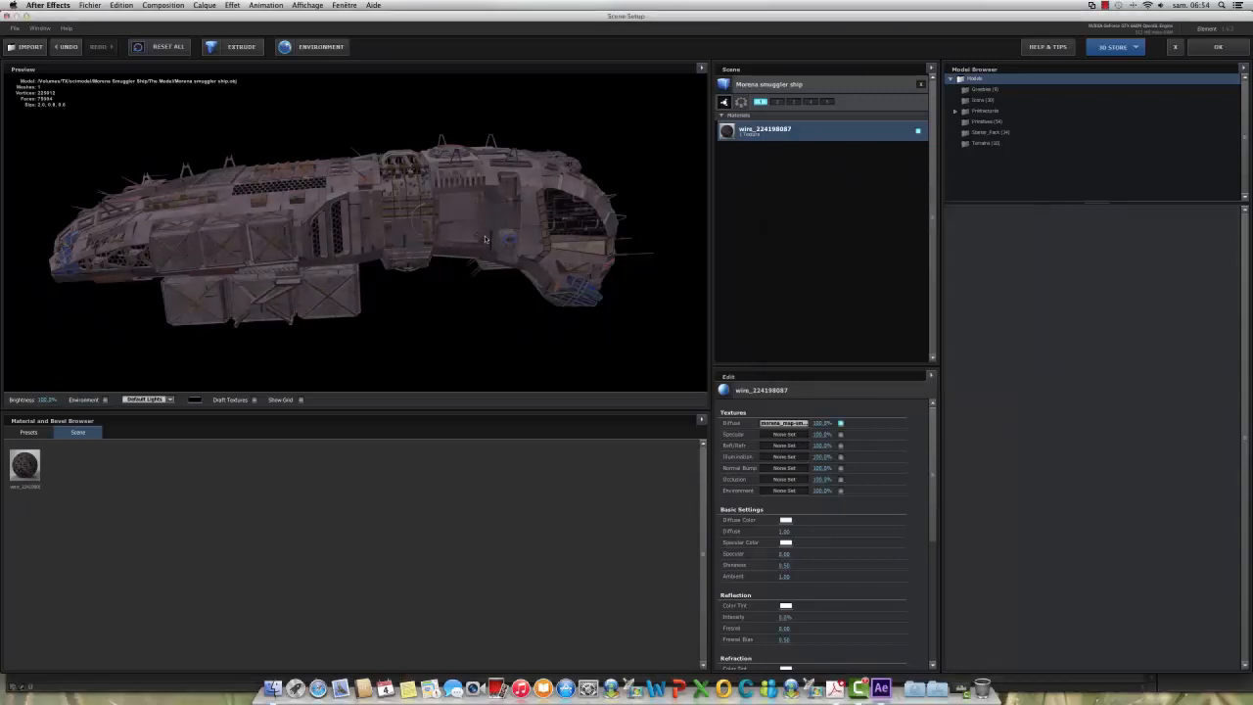
Step: Start loading a texture file for the Specular channel of the ship's wire_224198087 material
mouse_move(487, 239)
mouse_down()
mouse_move(487, 303)
mouse_move(484, 156)
mouse_move(488, 232)
mouse_up()
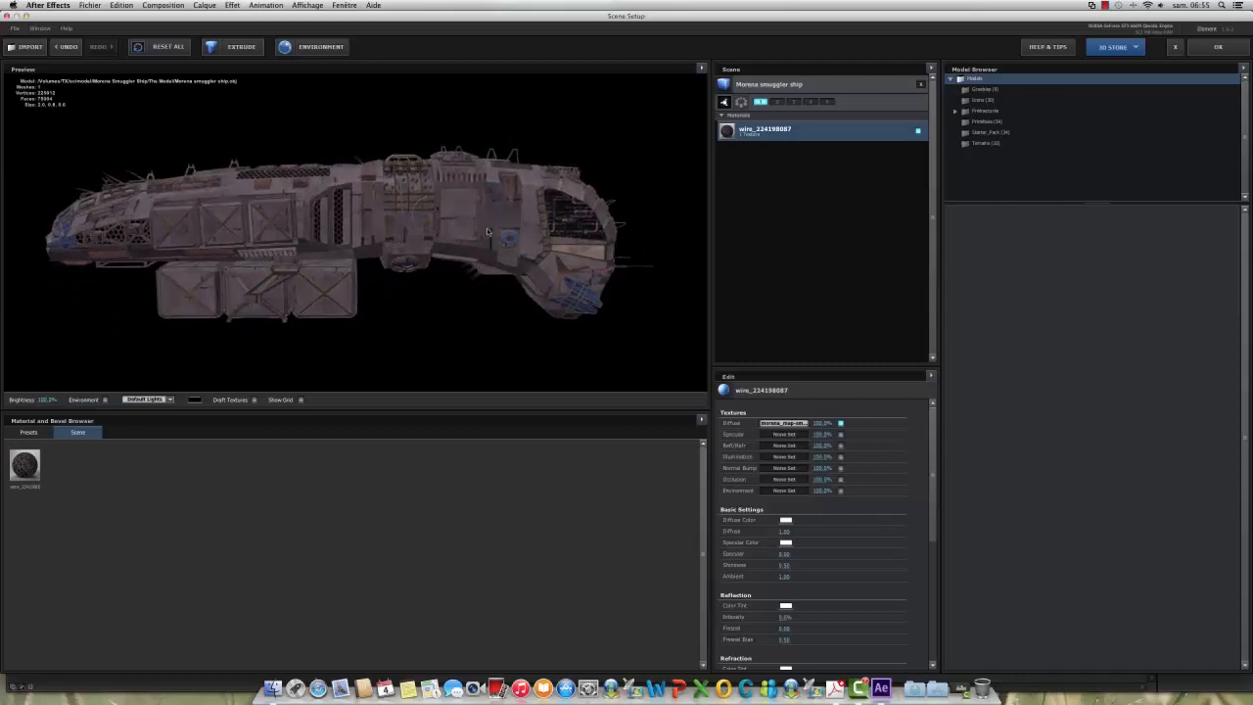
click(791, 438)
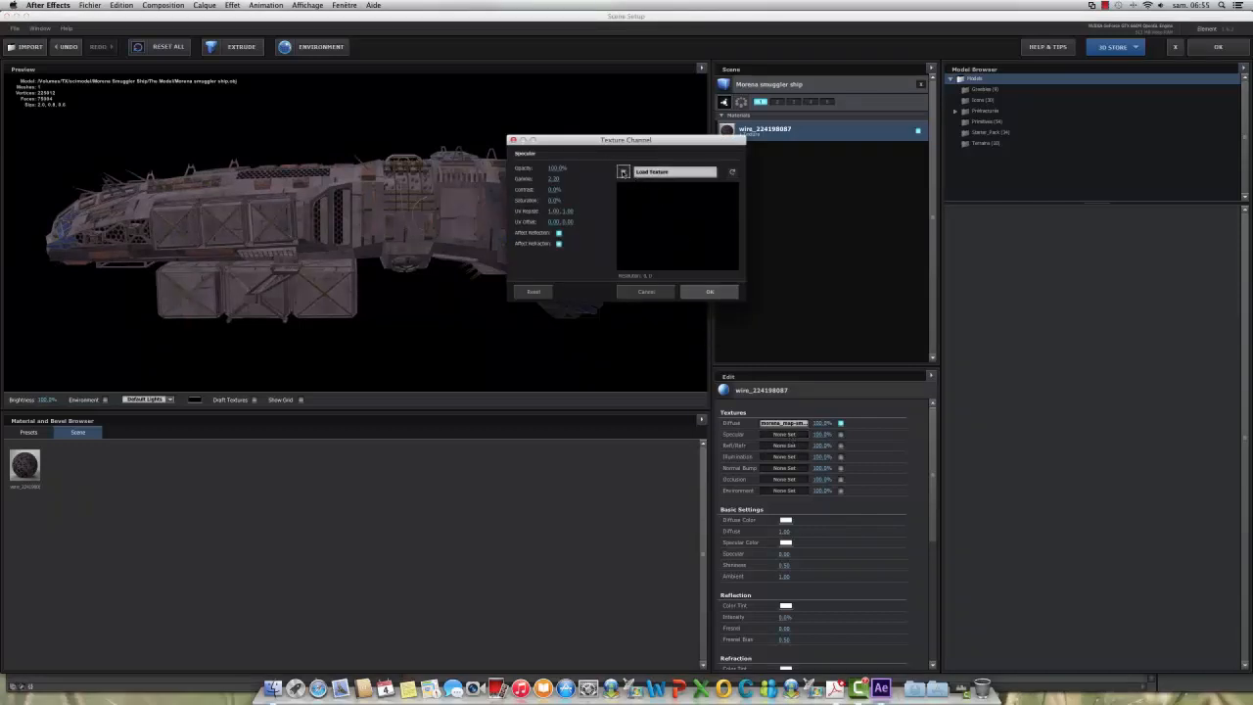
click(623, 172)
click(639, 171)
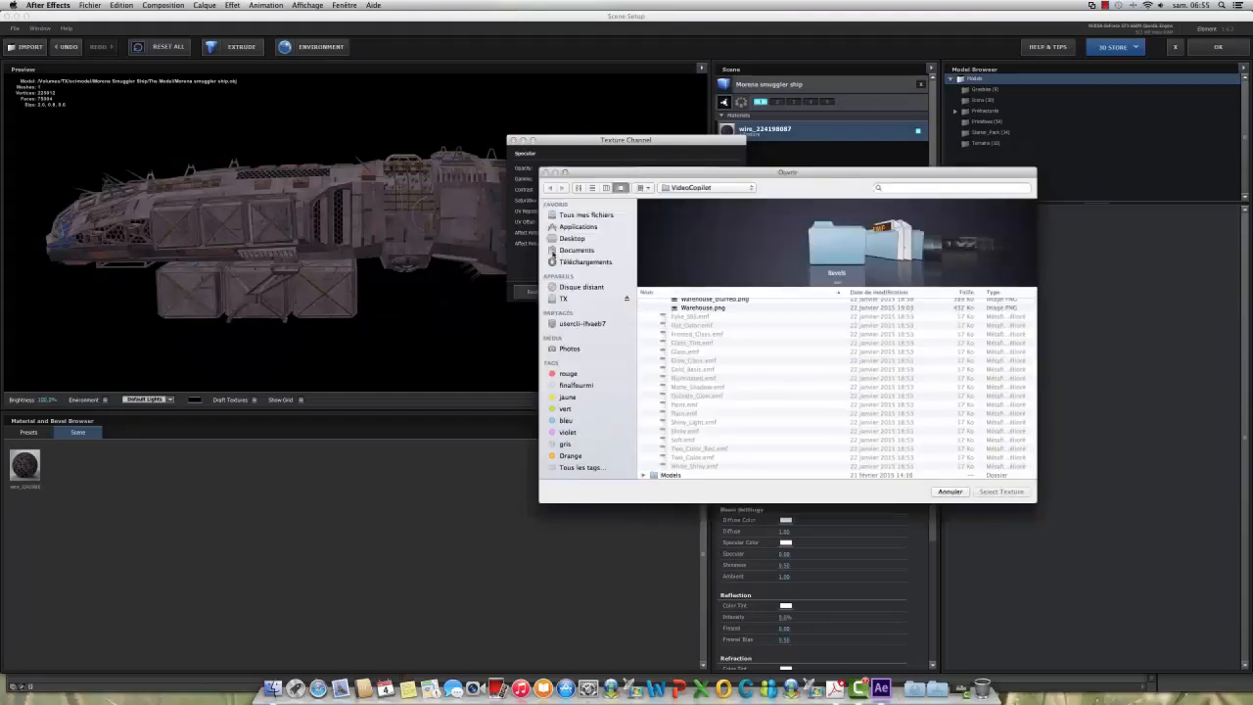
Step: Load morena_map-smuggler_SPEC.png from the Morena Smuggler Ship's The Model folder on the TX drive and apply it as the specular texture
click(563, 299)
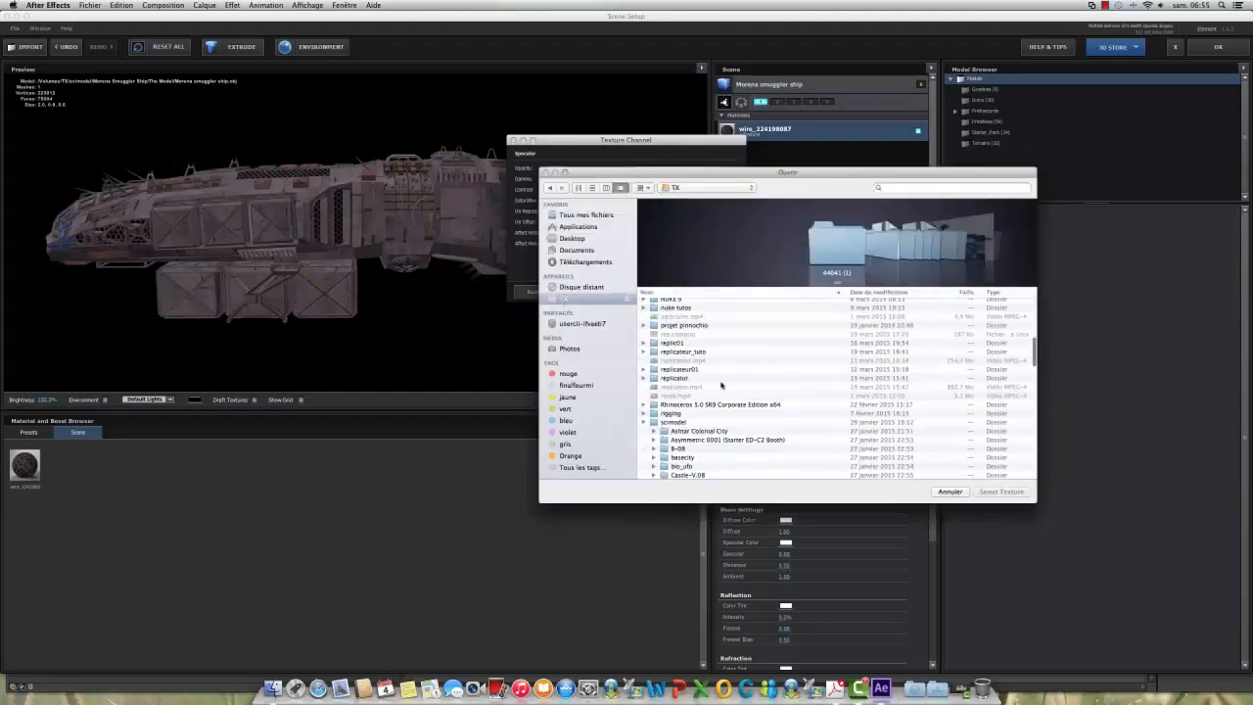
scroll(722, 385, down, 3)
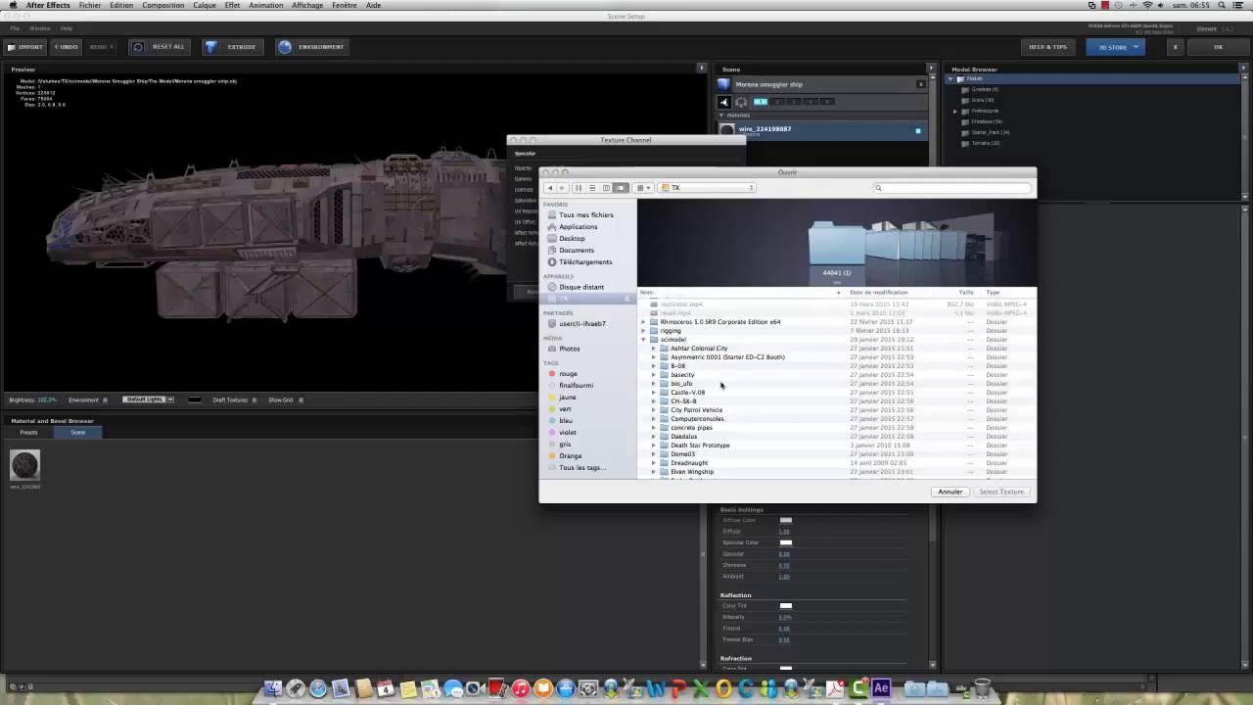
scroll(722, 385, down, 2)
scroll(721, 384, down, 5)
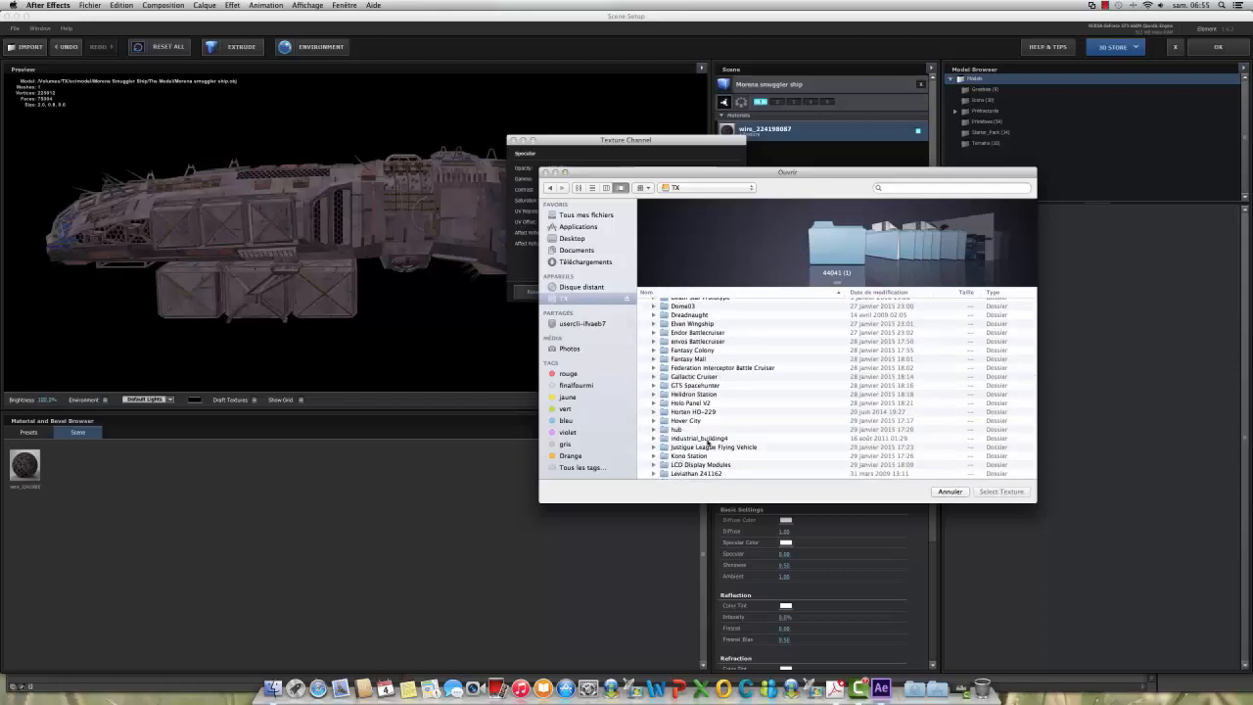
scroll(736, 416, down, 5)
scroll(736, 416, down, 1)
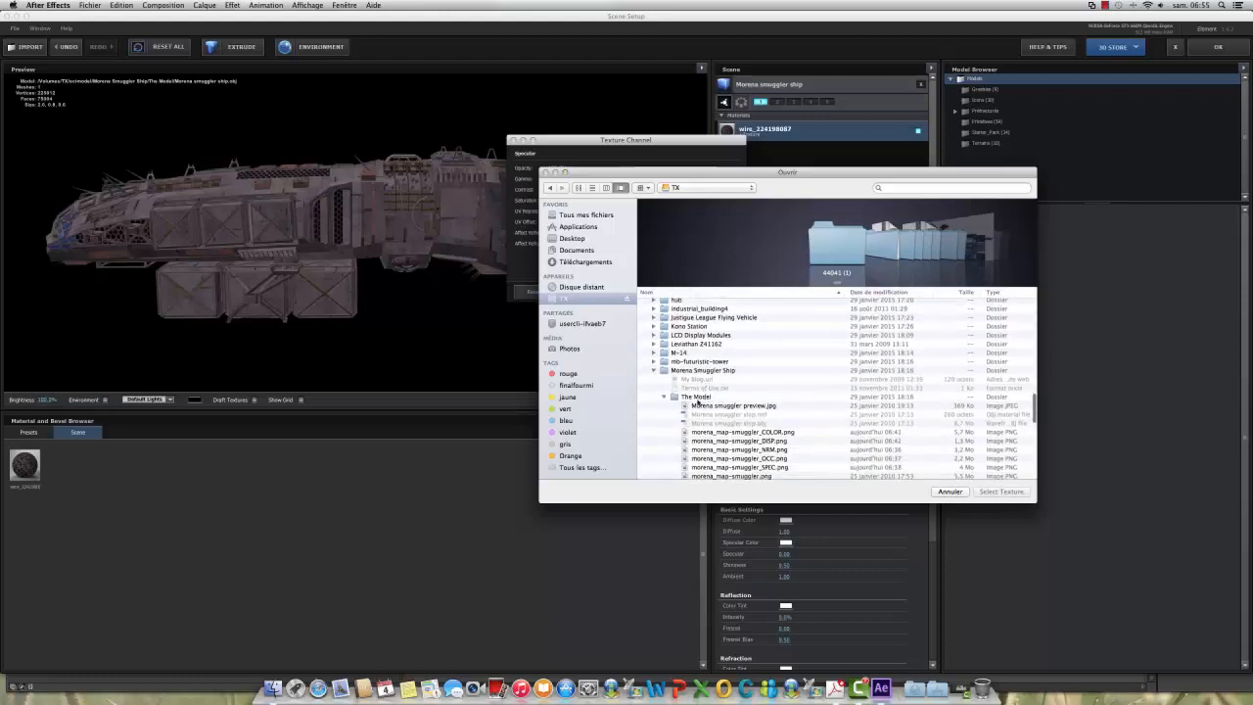
click(744, 468)
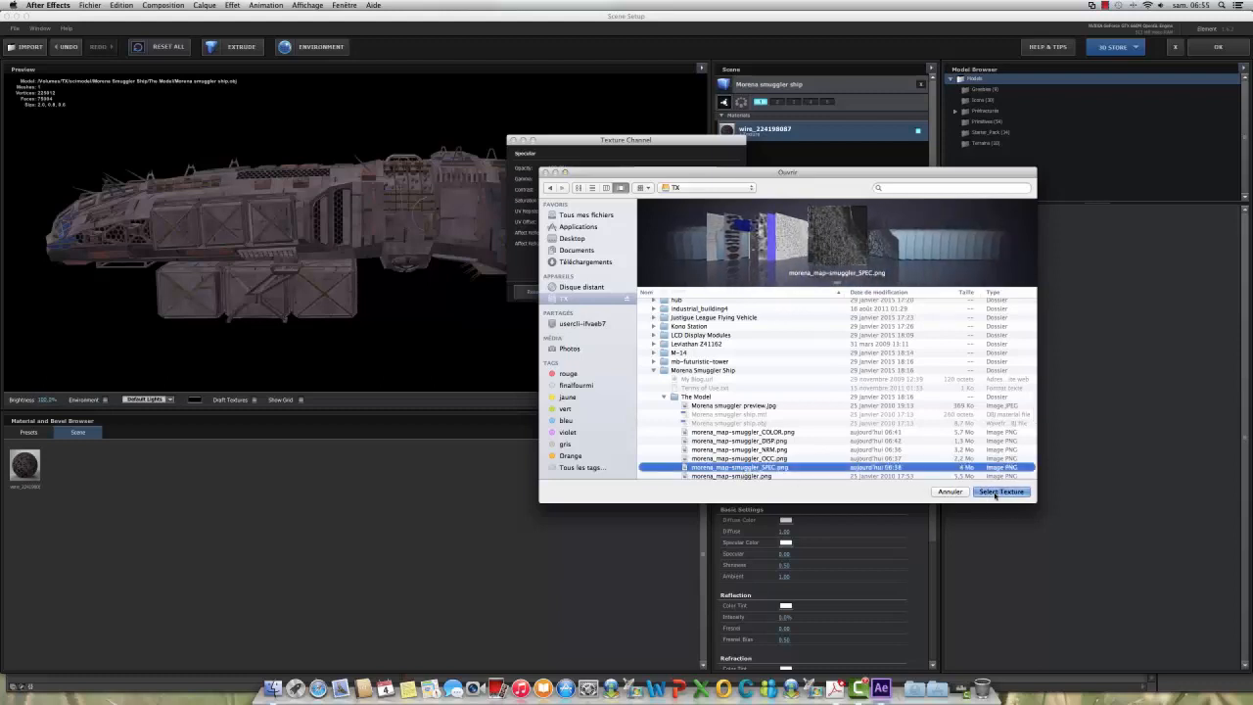
click(1000, 491)
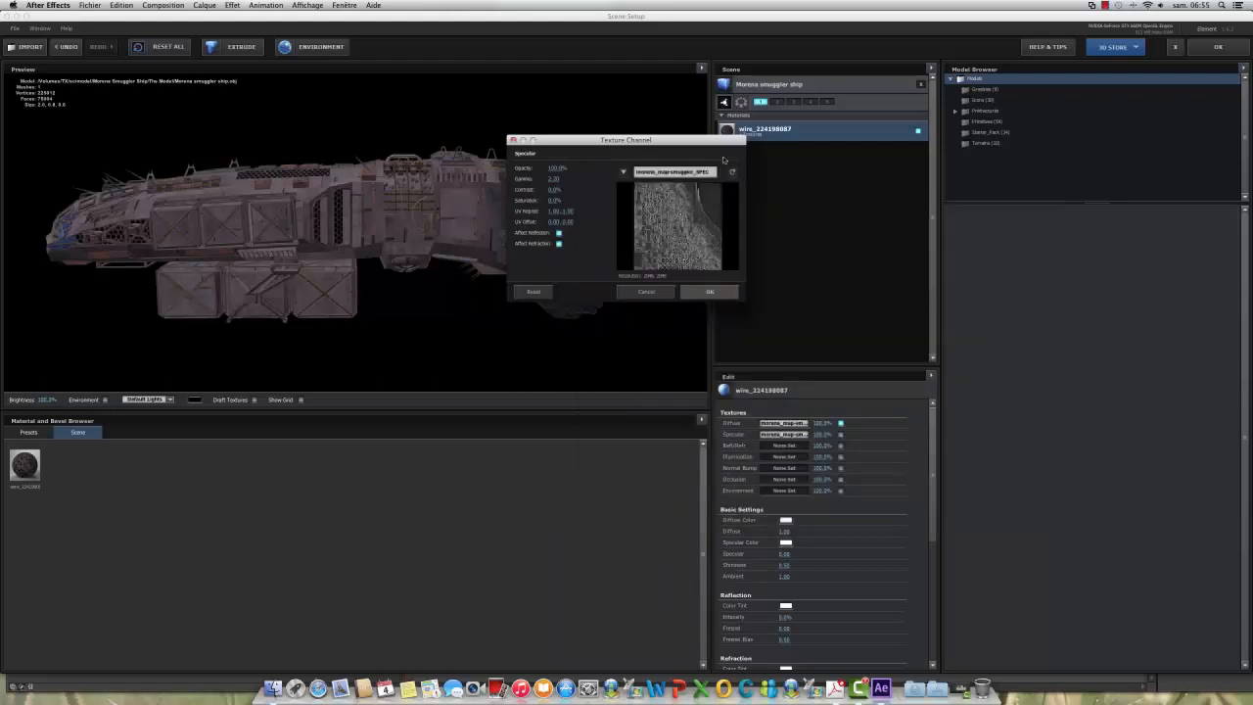
drag(705, 145, 978, 221)
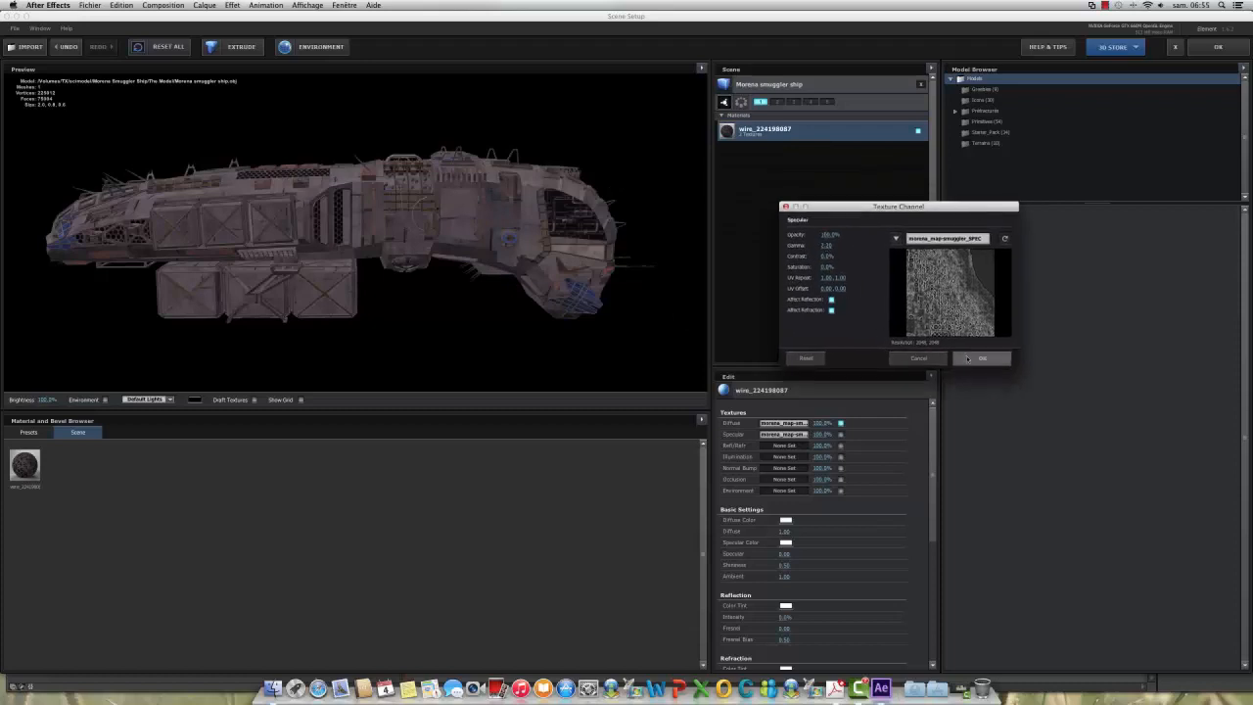
click(983, 359)
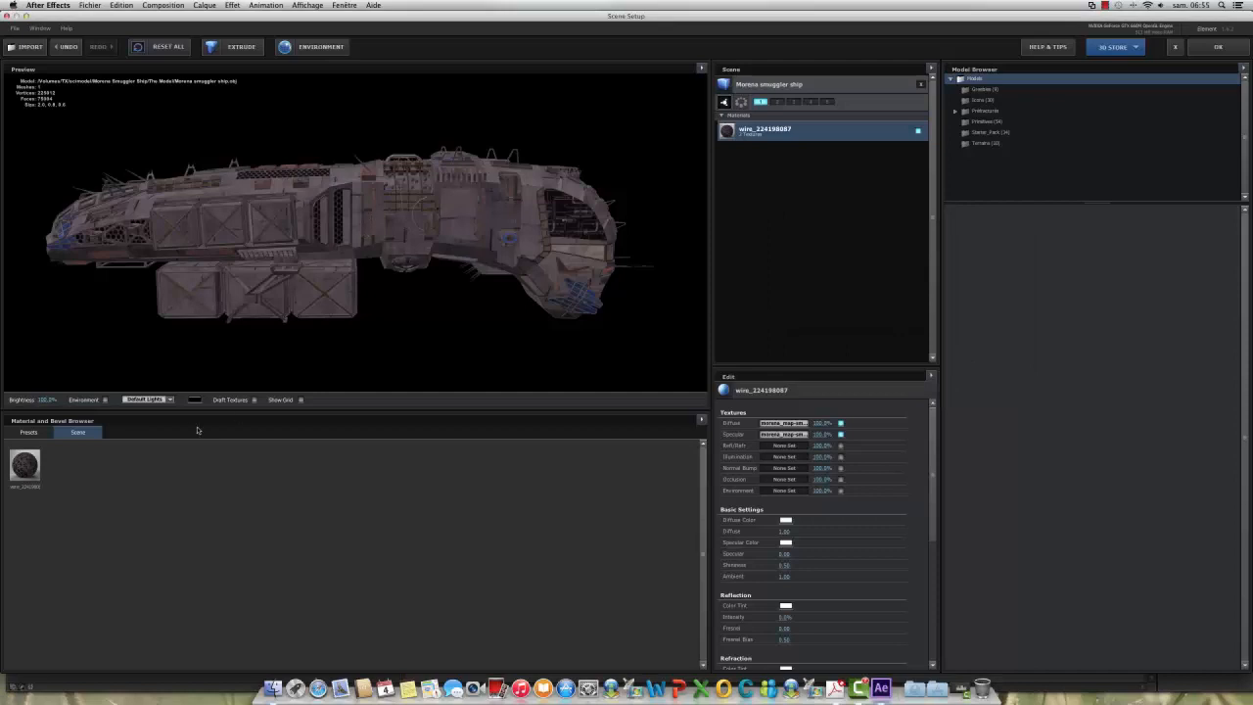
Step: Switch the preview lighting to the Cinema preset and check the ship under it
click(170, 398)
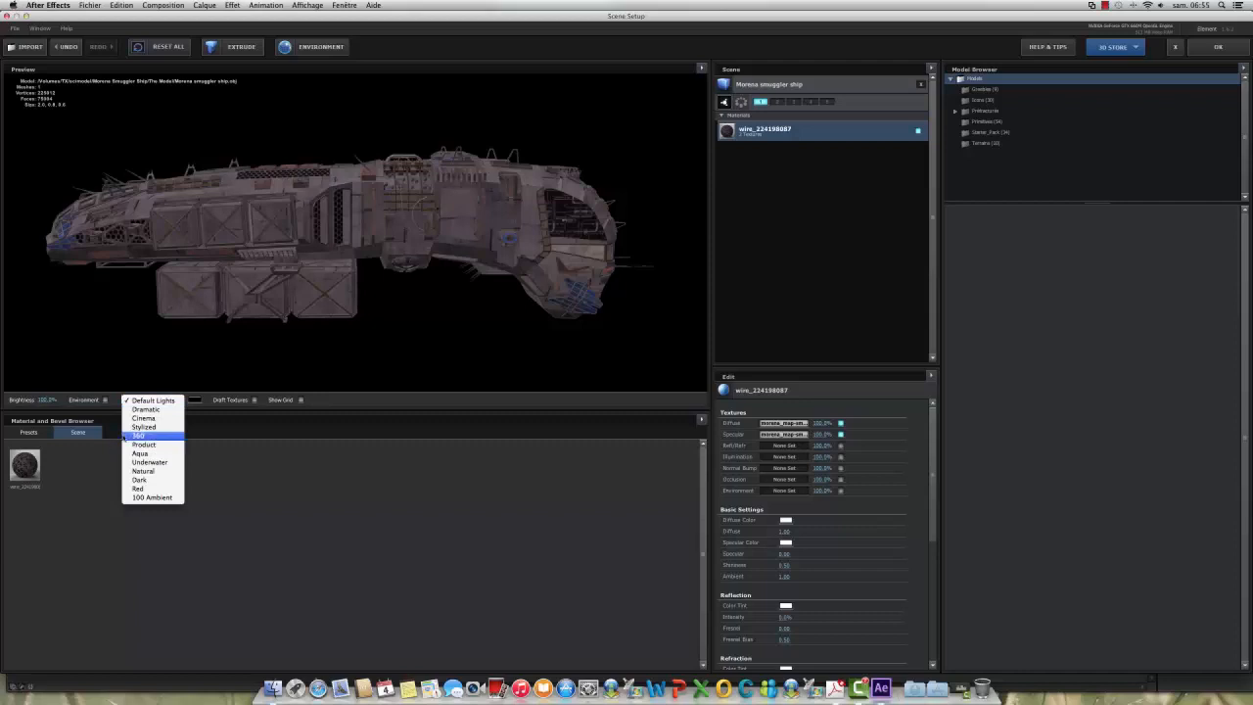
click(143, 418)
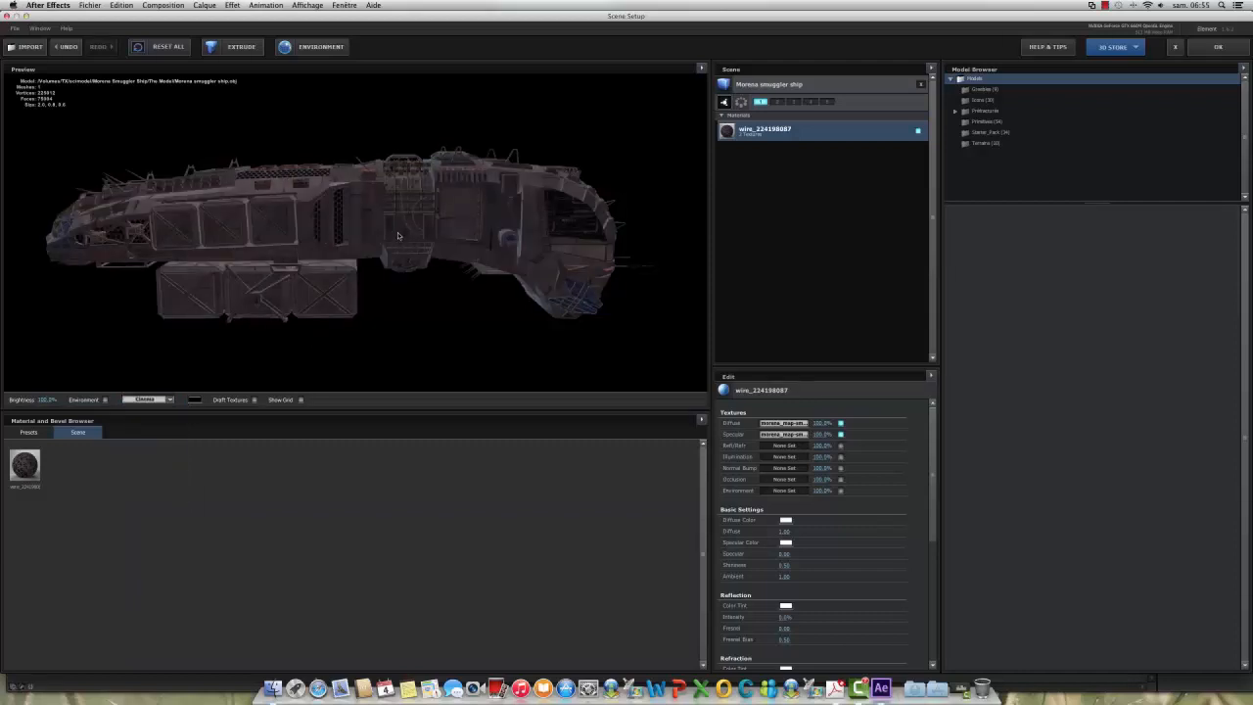
mouse_move(397, 235)
mouse_down()
mouse_move(361, 298)
mouse_move(429, 203)
mouse_move(421, 276)
mouse_move(389, 231)
mouse_move(406, 243)
mouse_move(397, 189)
mouse_move(407, 240)
mouse_move(396, 215)
mouse_move(399, 236)
mouse_up()
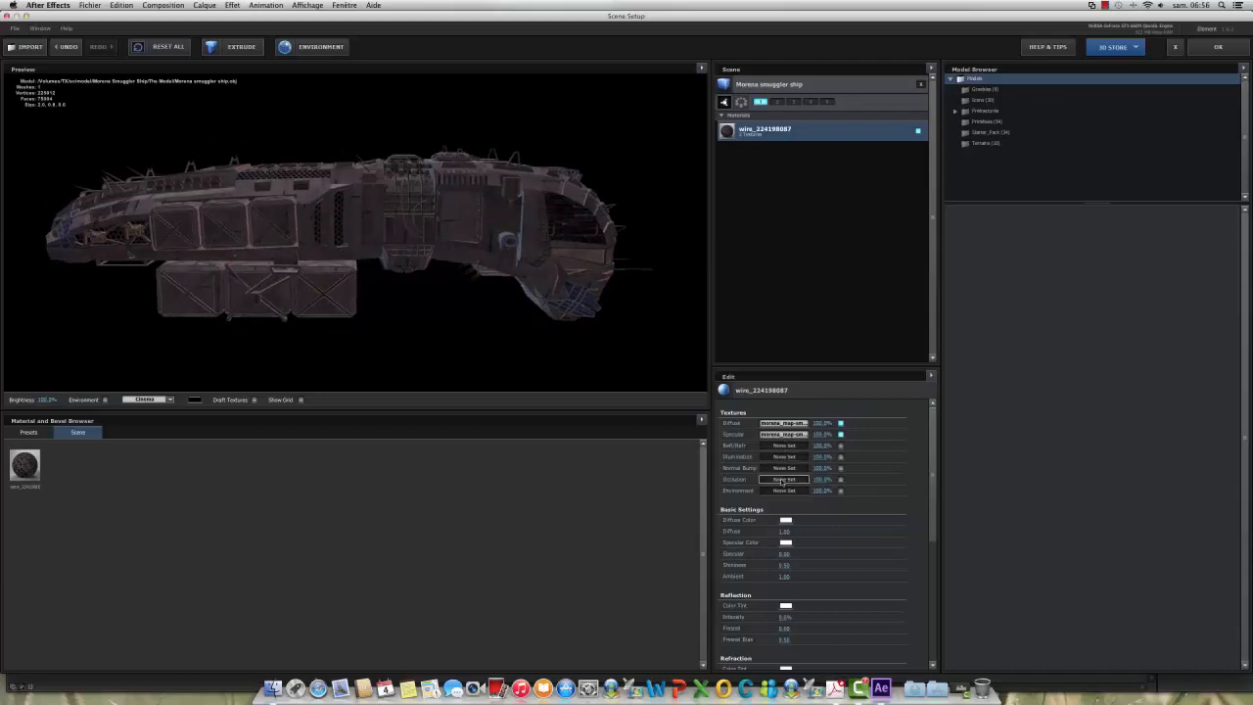
Step: Load morena_map-smuggler_NRM.png from the ship's The Model folder on the TX drive as the Normal Bump texture and apply it
click(781, 470)
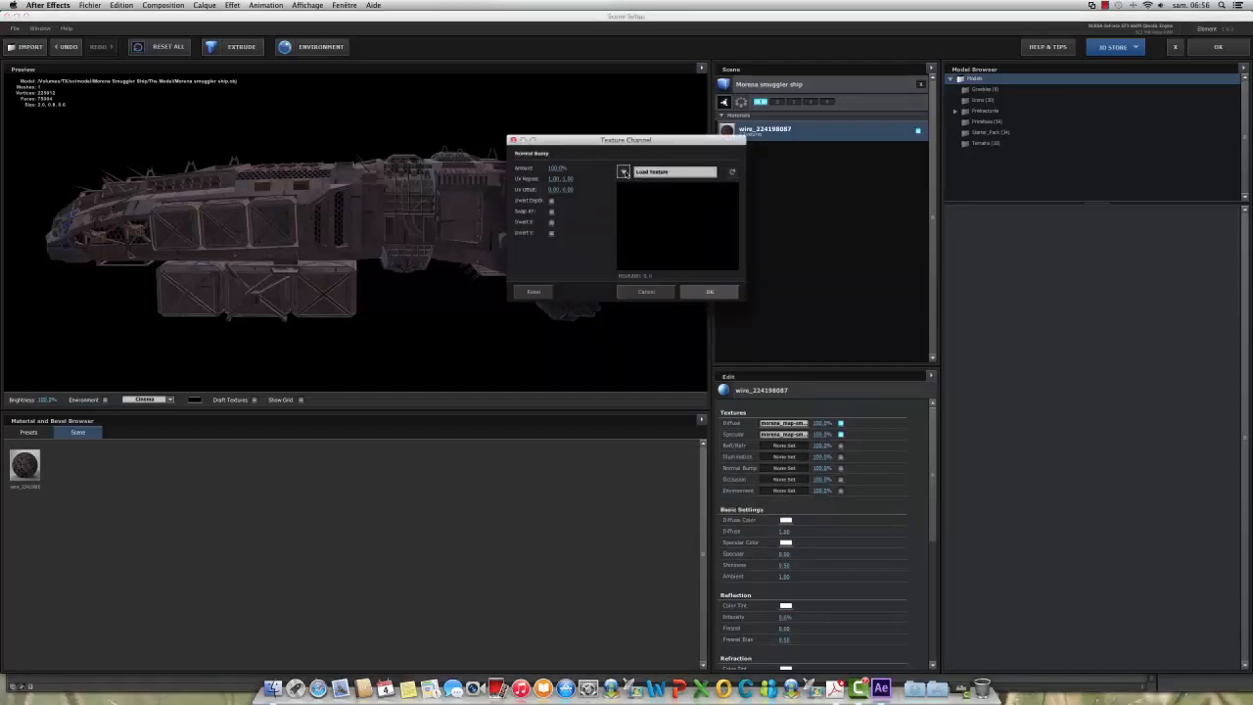
click(635, 172)
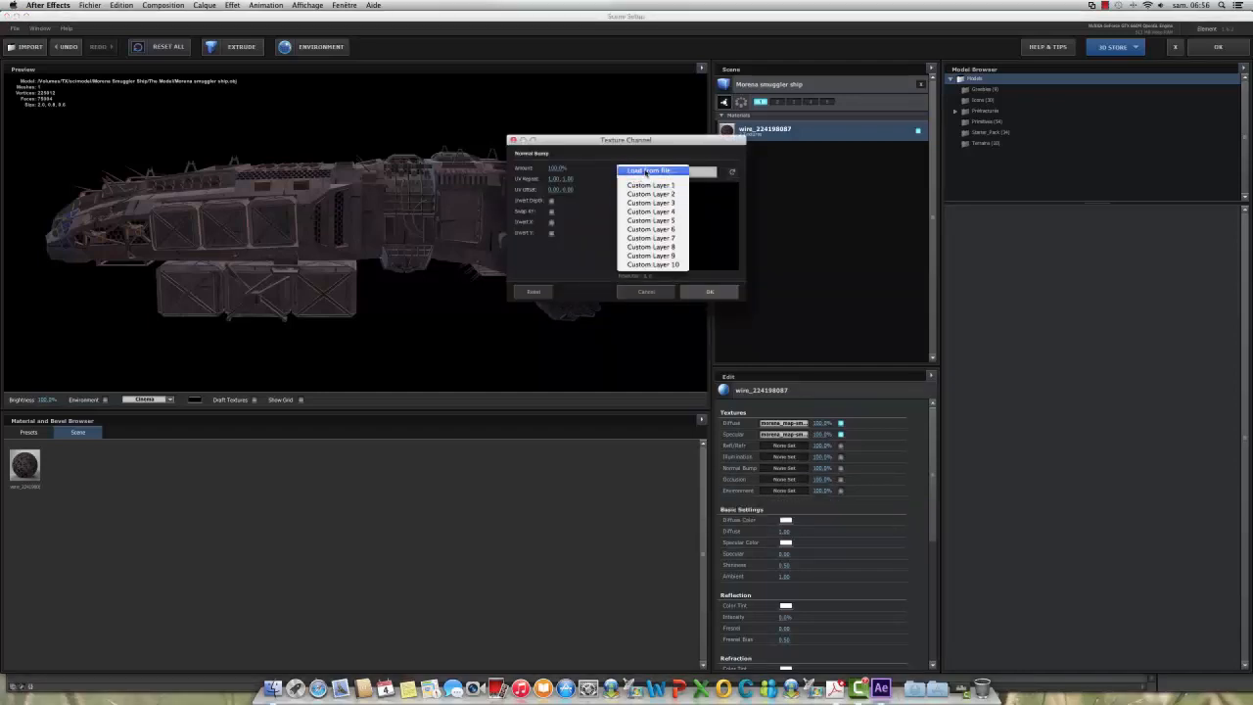
click(646, 172)
scroll(774, 391, down, 5)
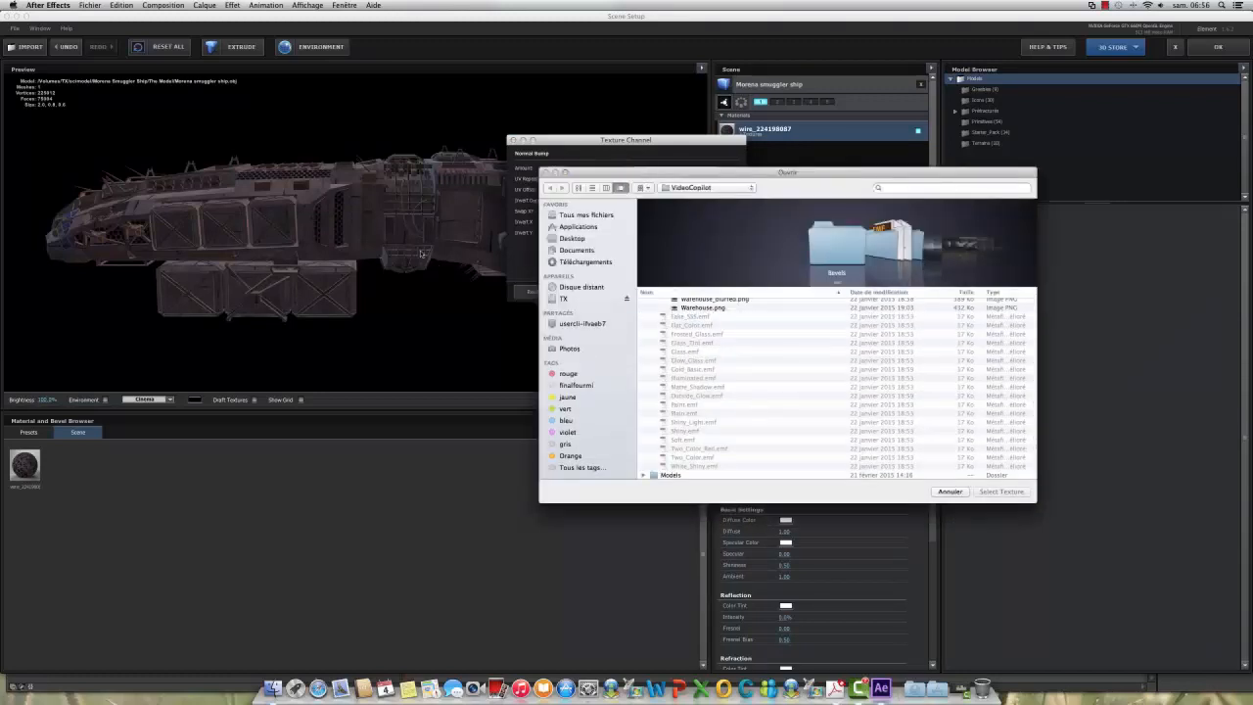
click(563, 299)
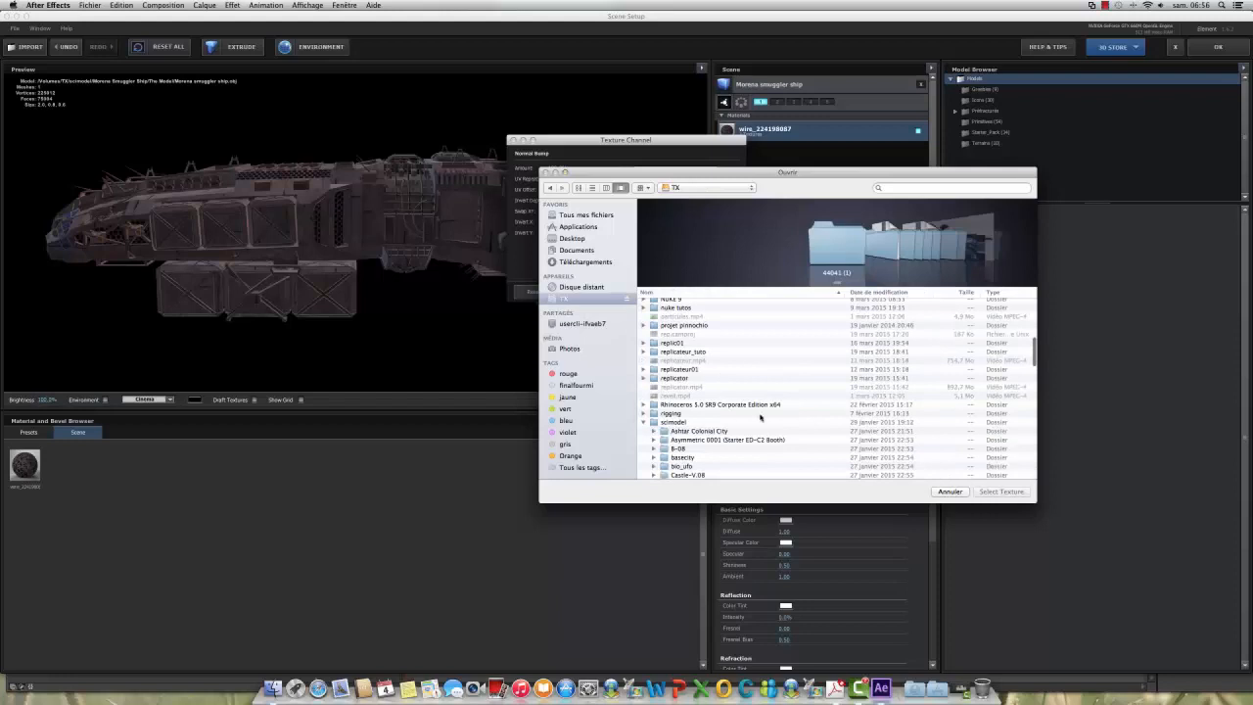
scroll(760, 418, down, 10)
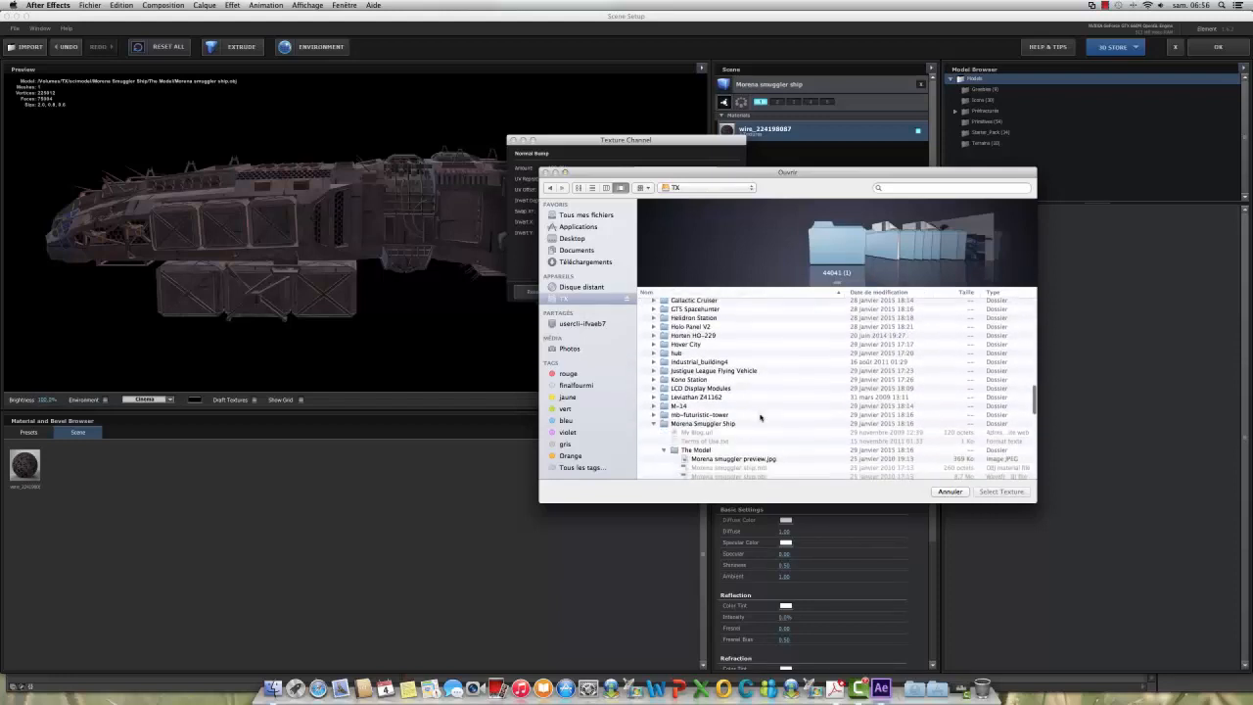
scroll(761, 418, down, 3)
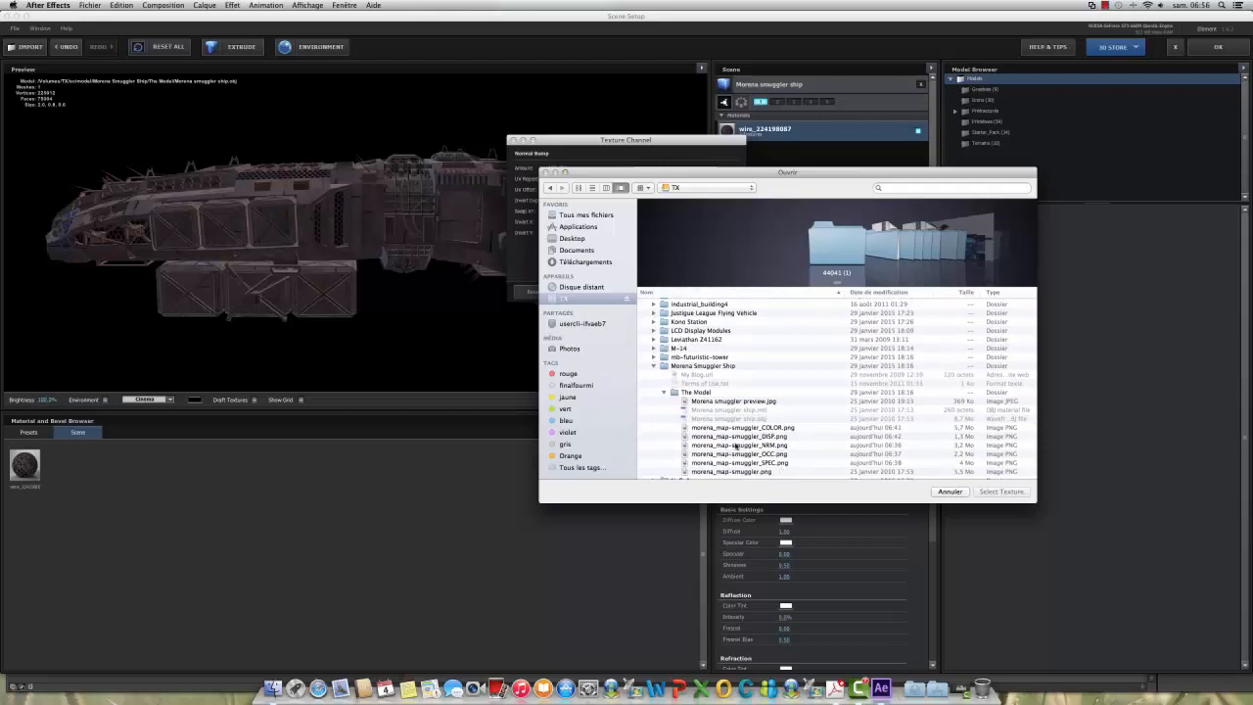
click(734, 446)
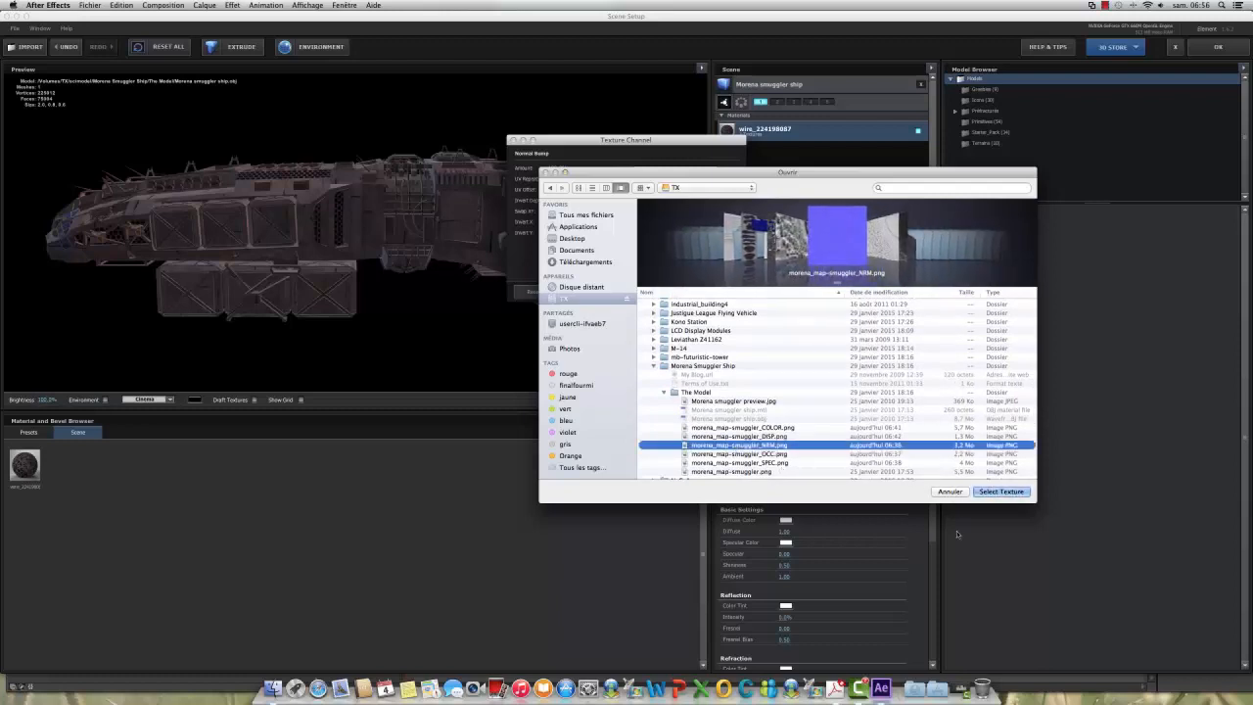
click(990, 490)
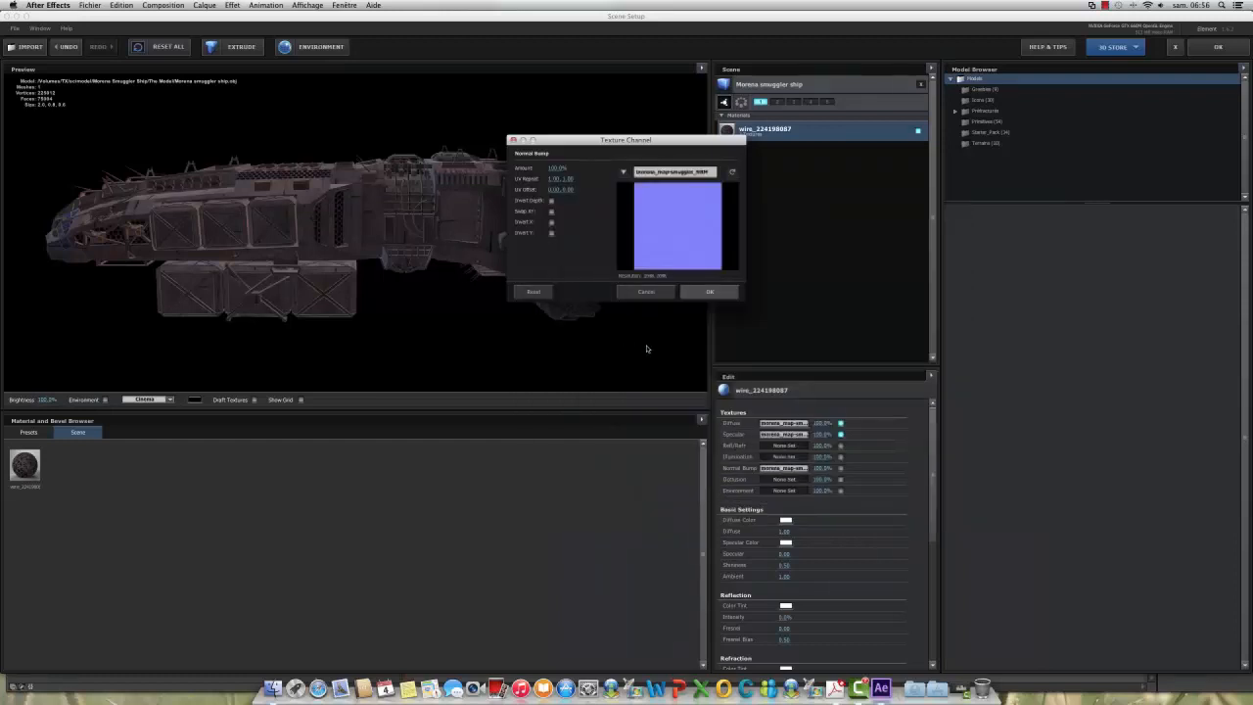
click(711, 293)
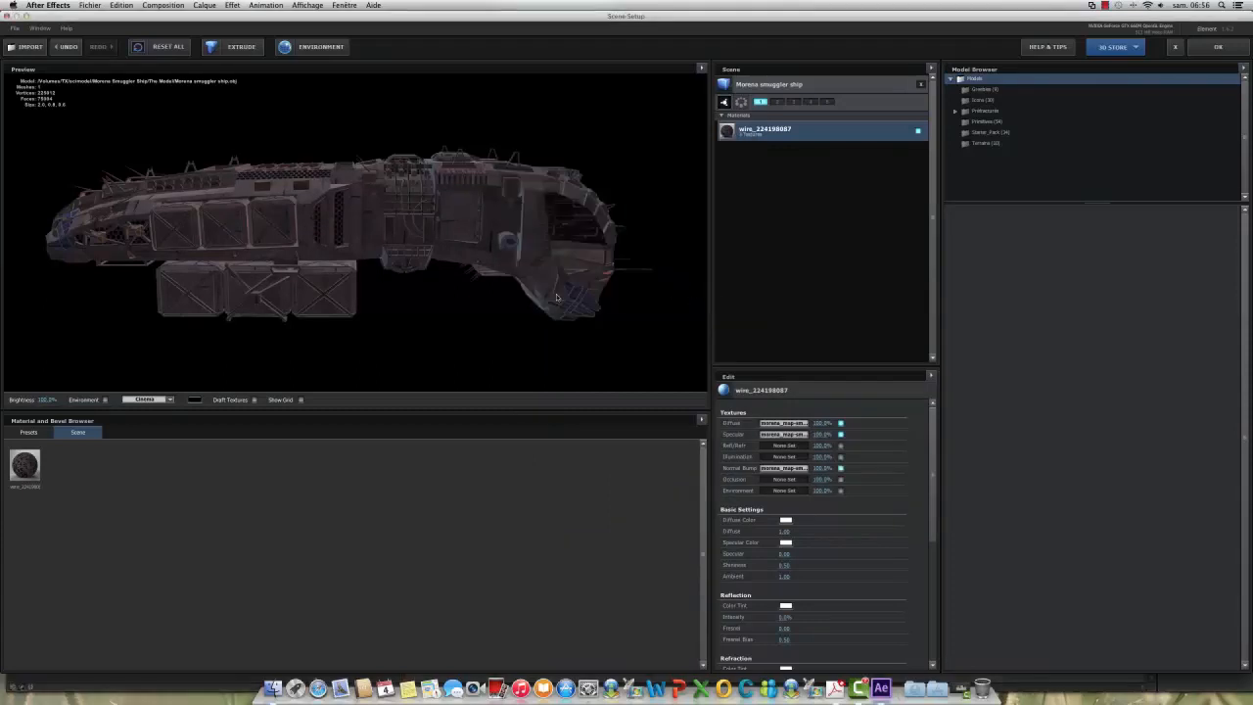
Step: Increase the Normal Bump strength above 100% and inspect the hull details up close from several angles
drag(459, 245, 462, 288)
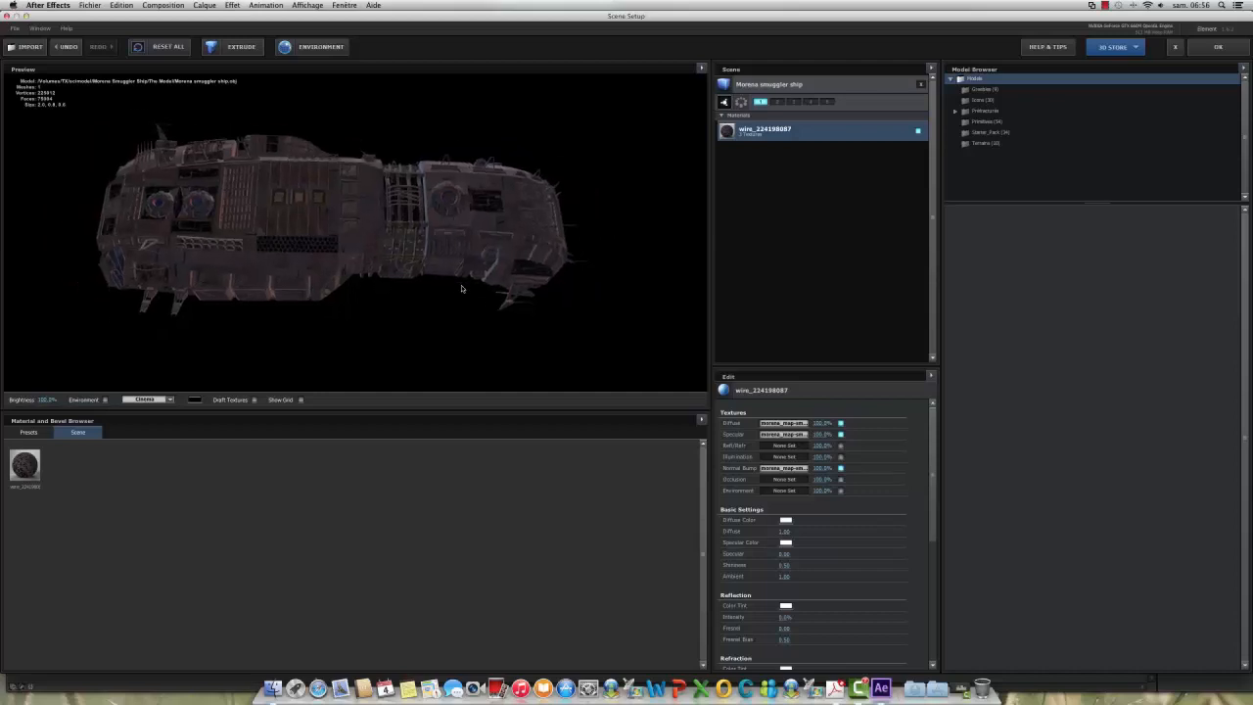
scroll(462, 288, up, 5)
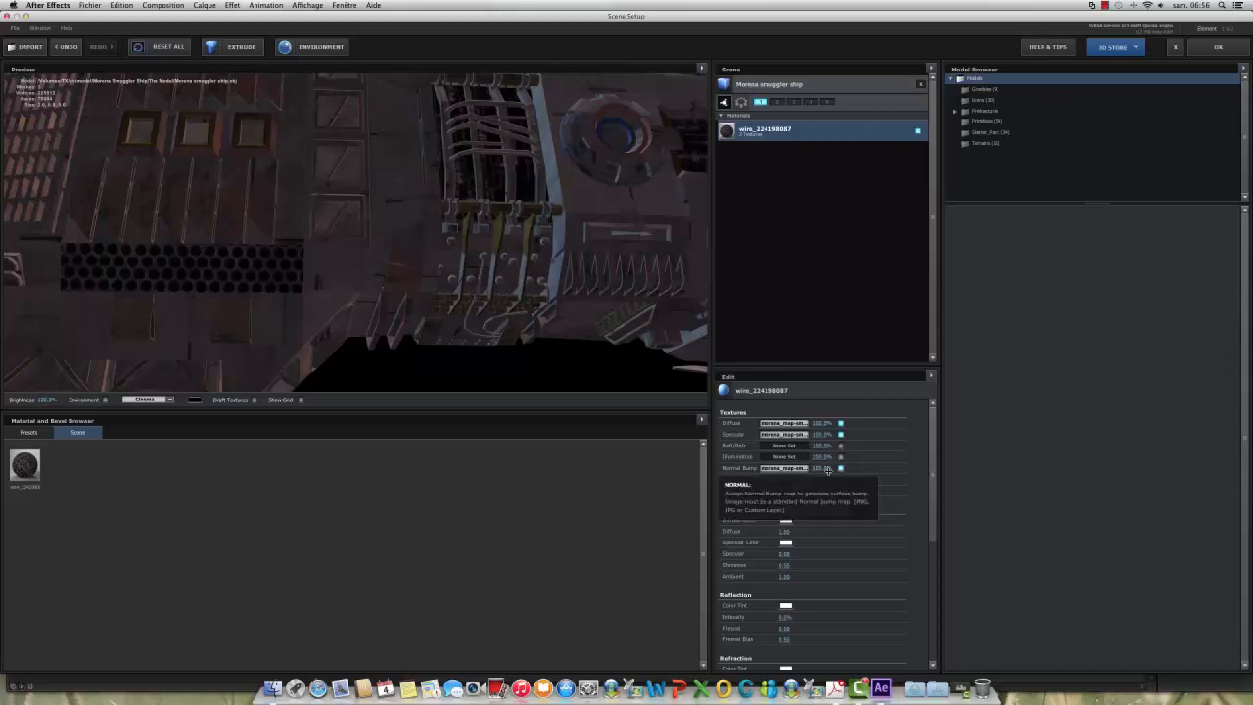
drag(827, 470, 840, 470)
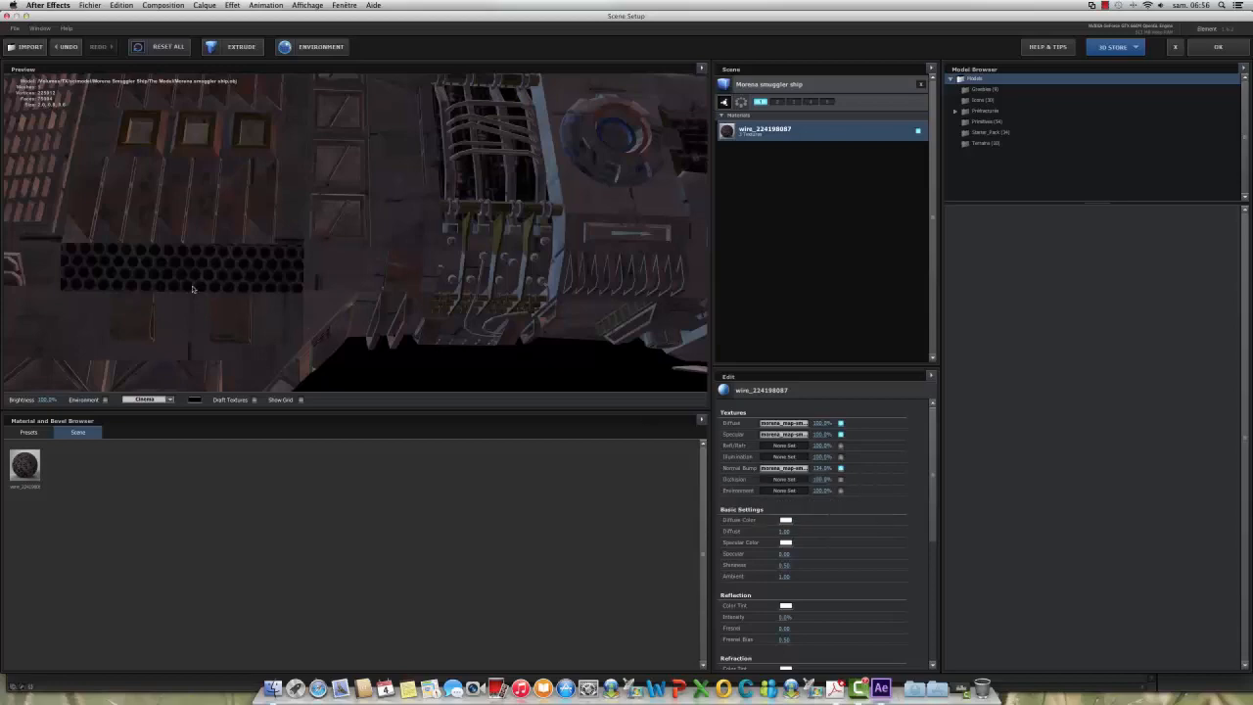
scroll(264, 318, up, 8)
scroll(263, 321, down, 5)
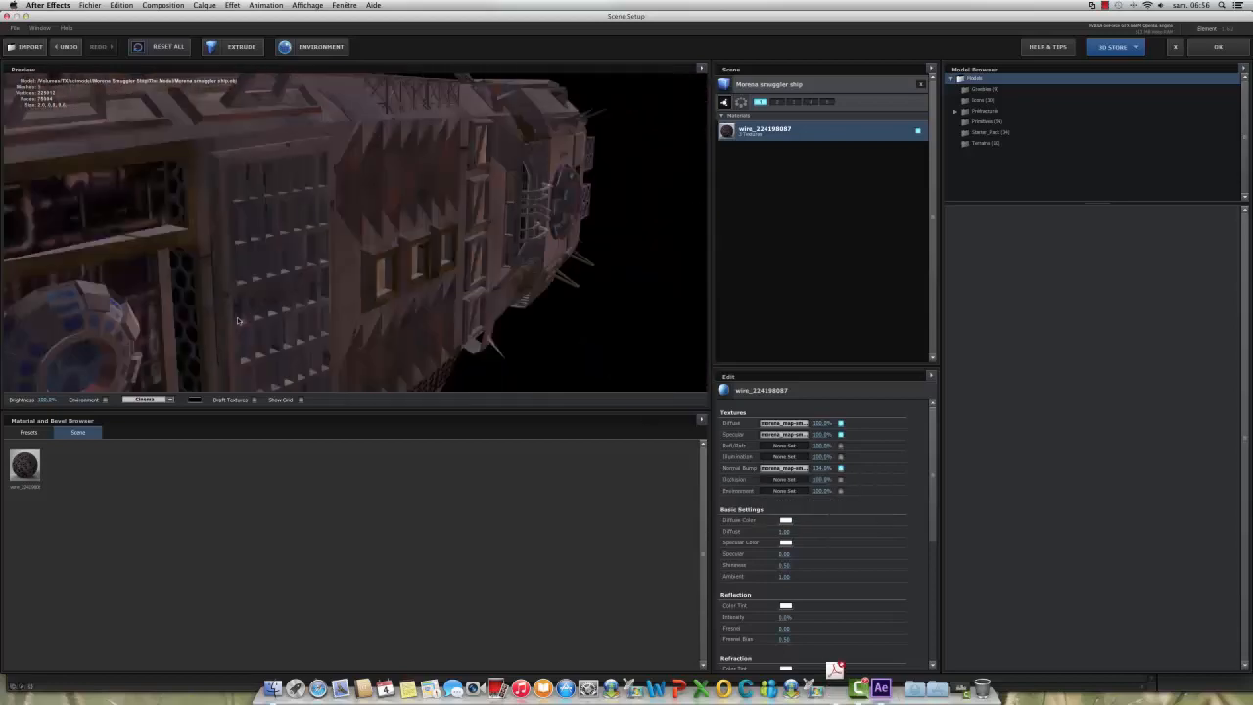
drag(263, 321, 229, 241)
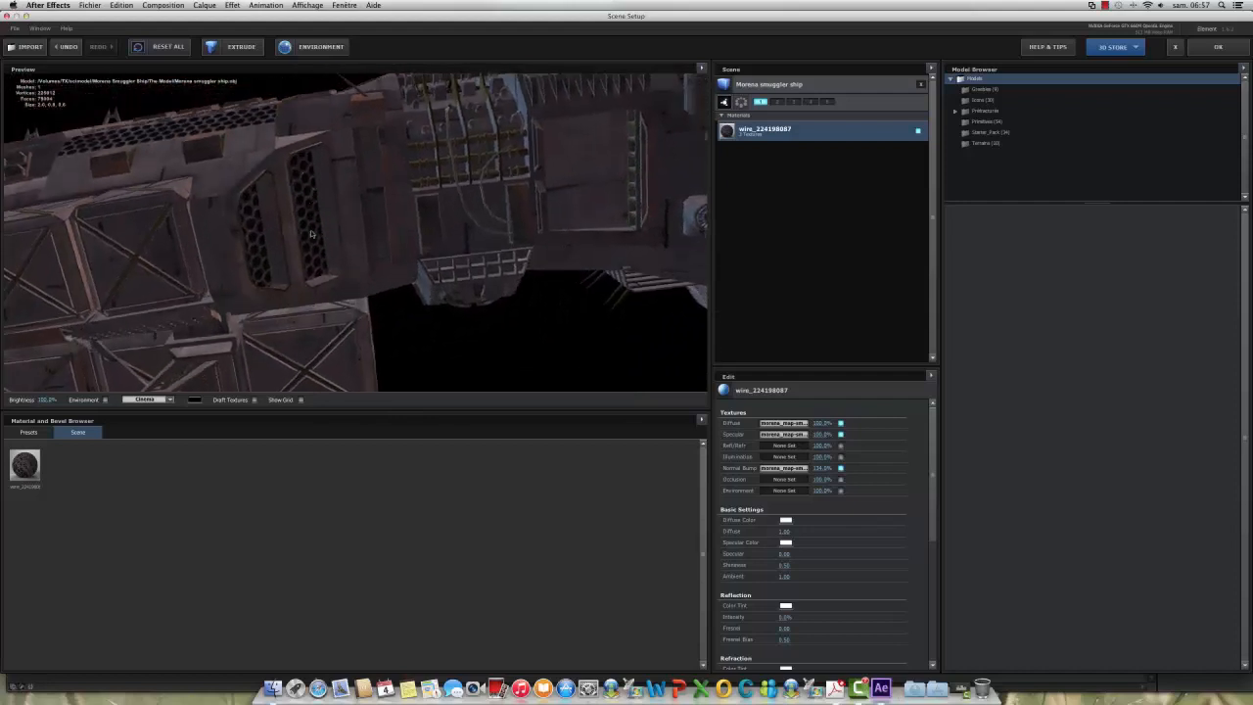
Step: Start loading an Illumination texture and browse to the Morena Smuggler Ship's The Model folder on the TX drive
click(784, 457)
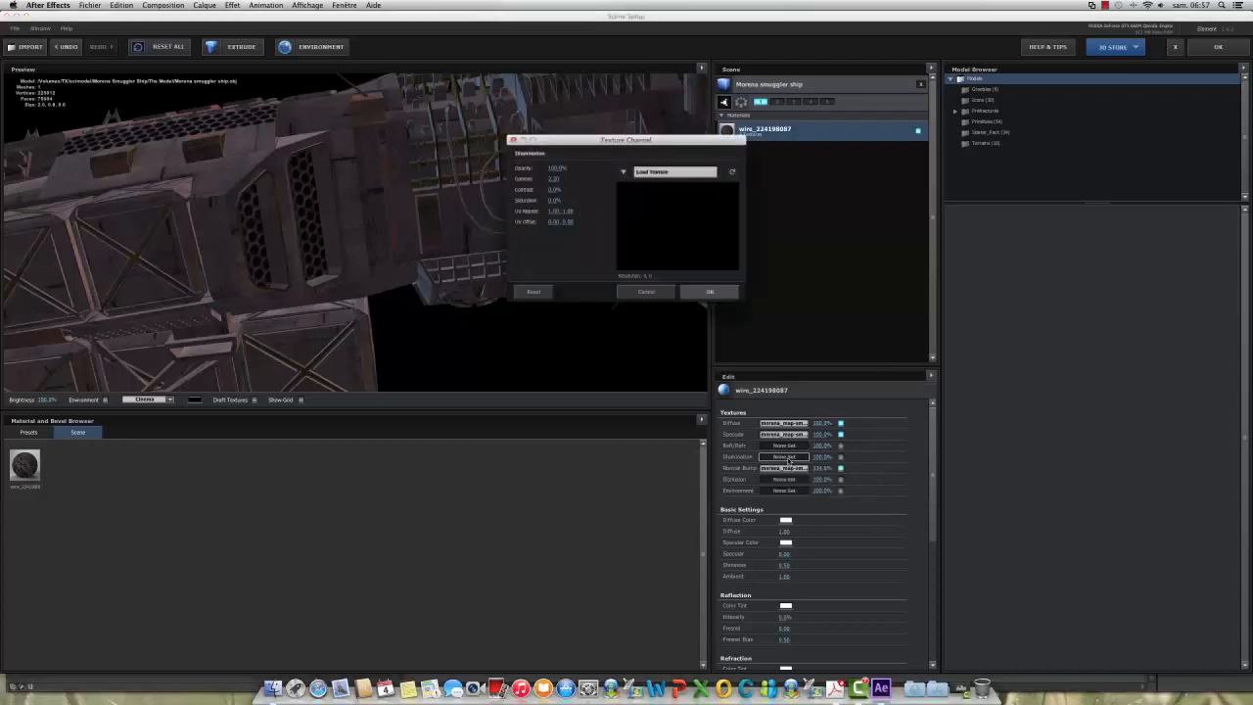
click(624, 173)
click(646, 171)
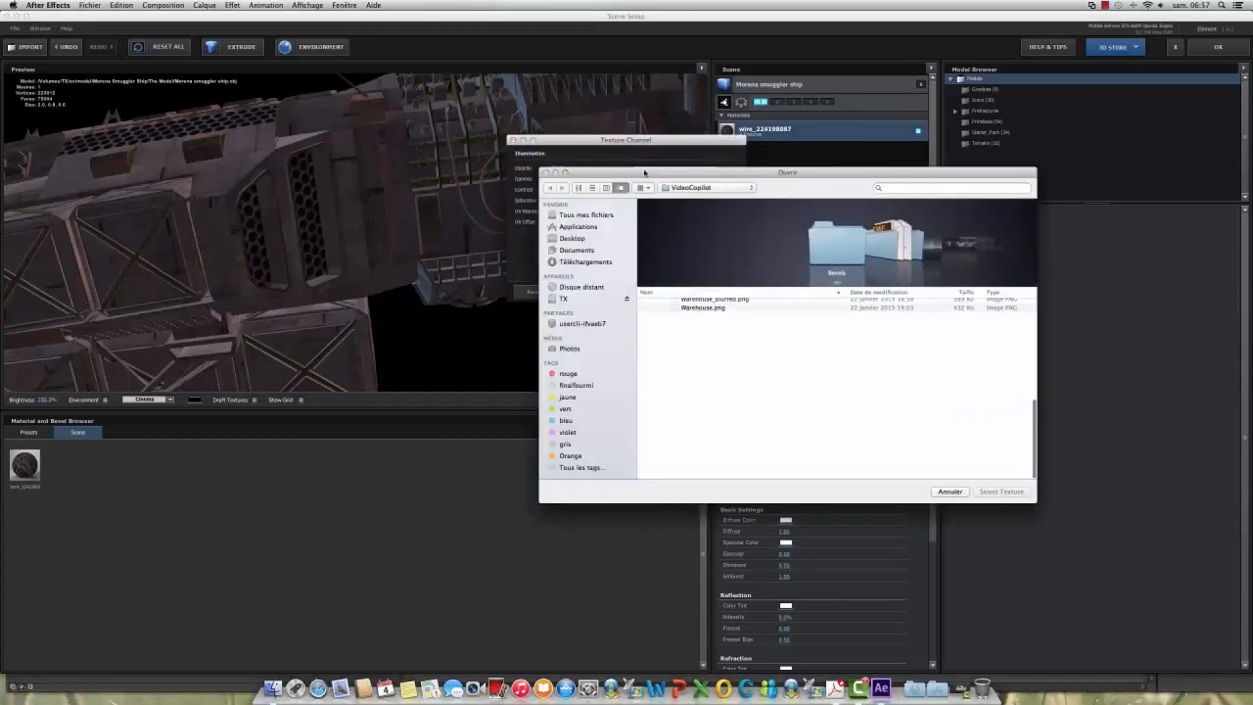
click(561, 299)
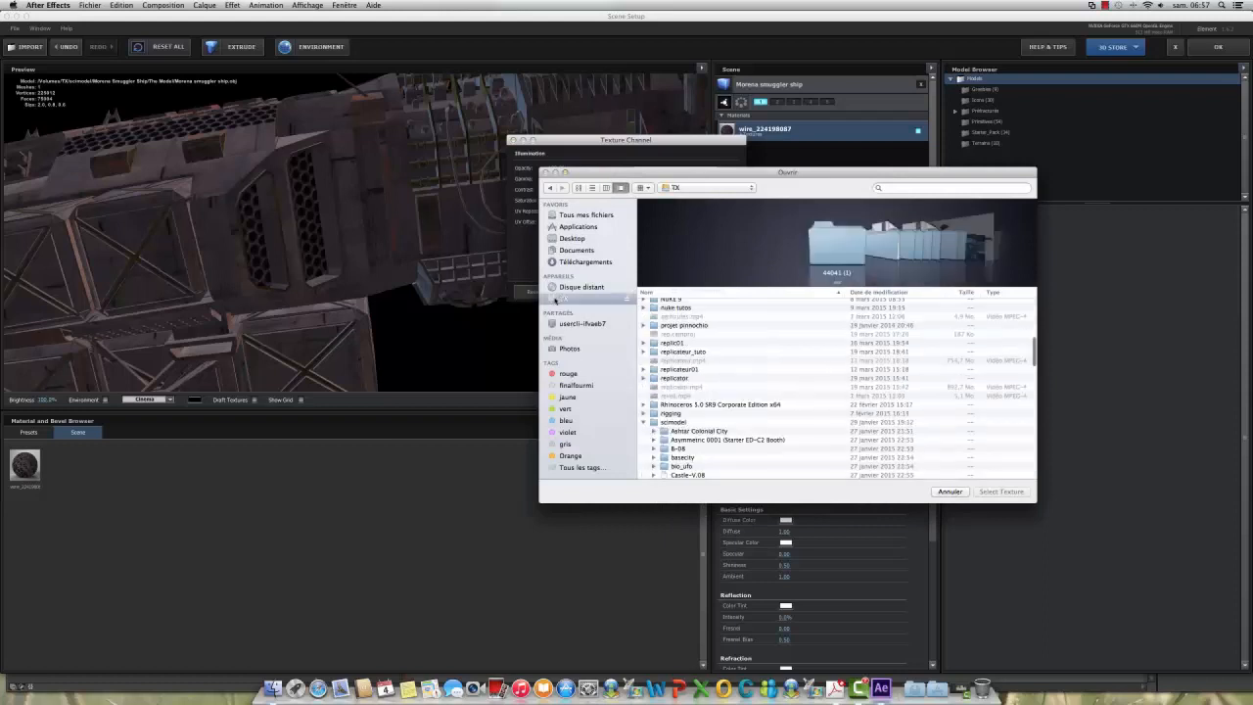
scroll(731, 389, down, 3)
scroll(730, 388, down, 5)
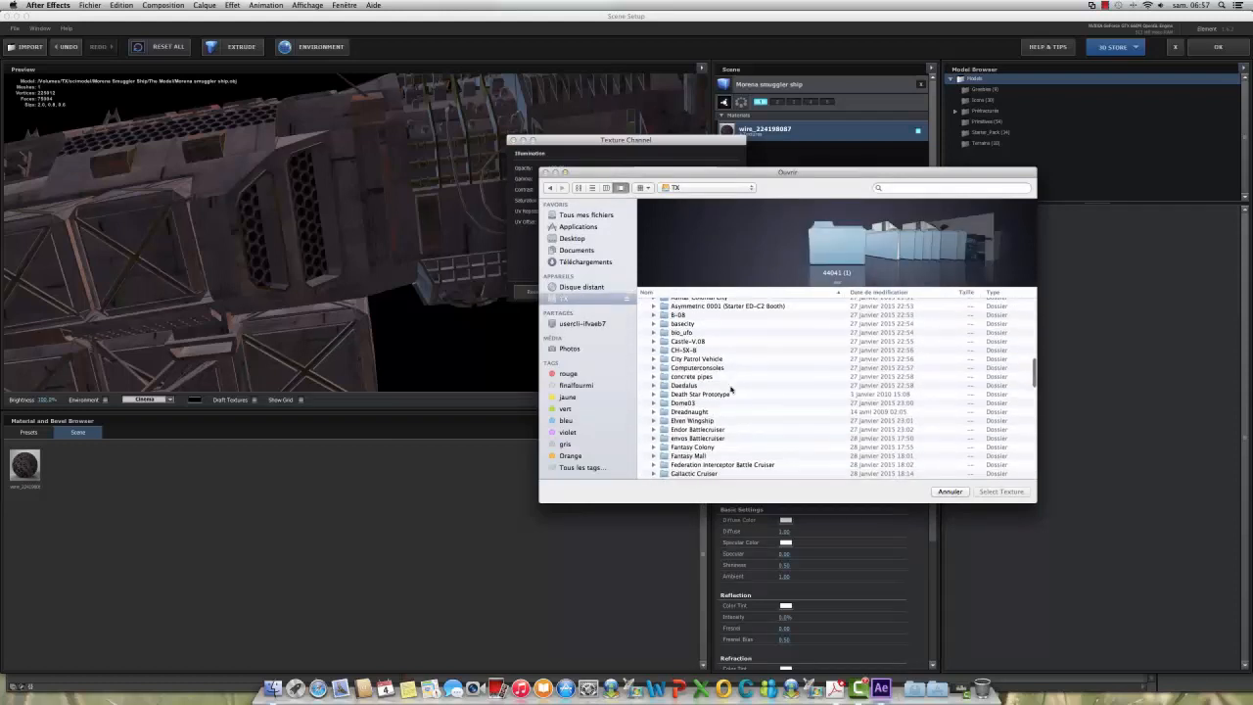
scroll(730, 389, down, 3)
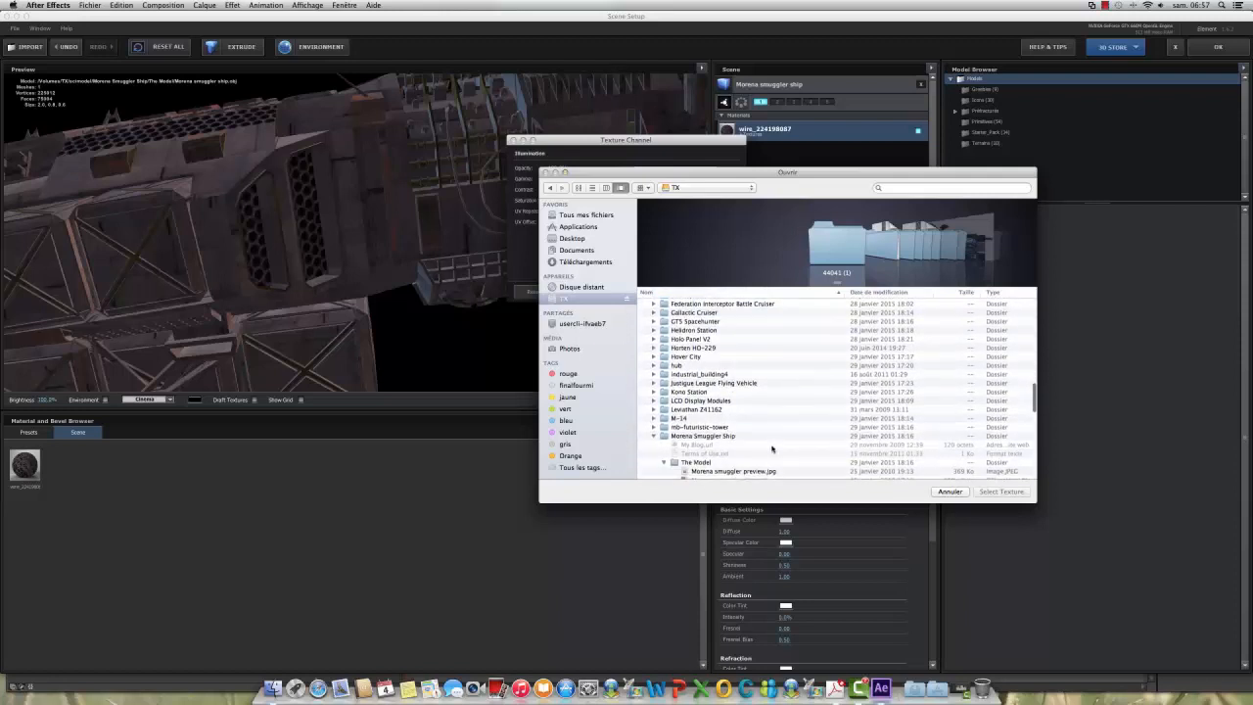
scroll(774, 450, down, 3)
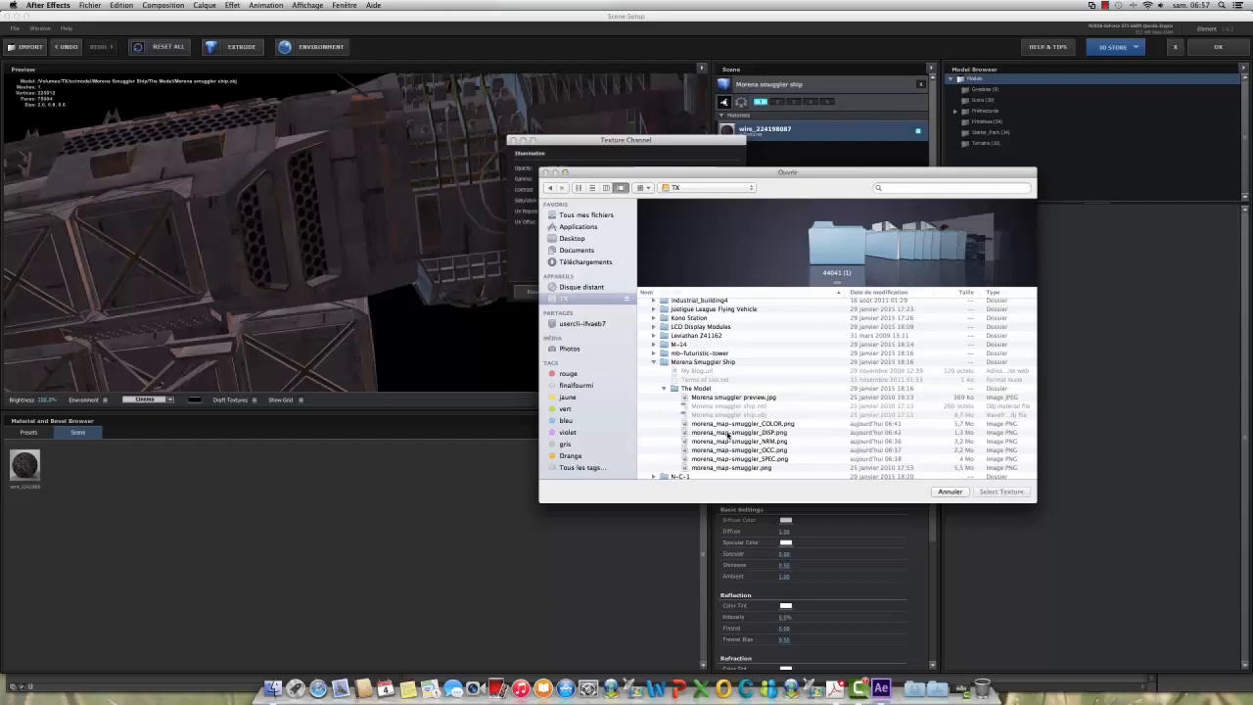
scroll(728, 436, down, 1)
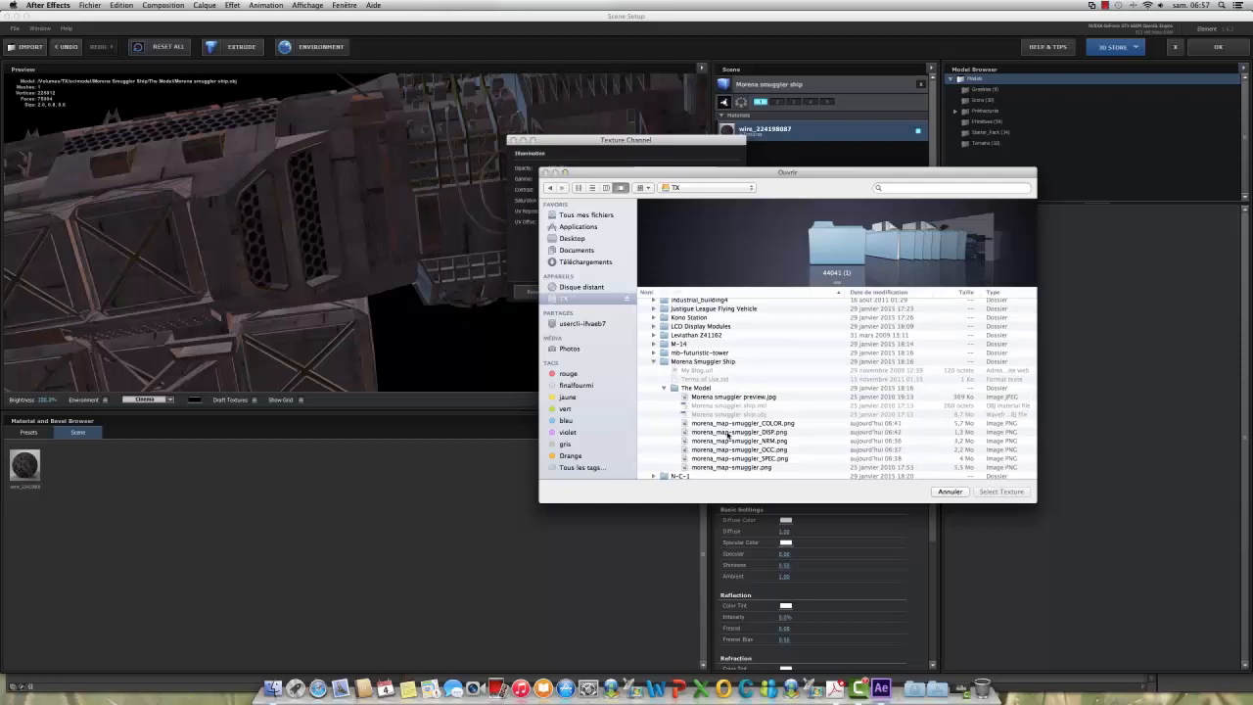
Step: Preview the candidate maps, apply morena_map-smuggler_DISP.png as the Illumination texture, and check the whole ship
click(728, 432)
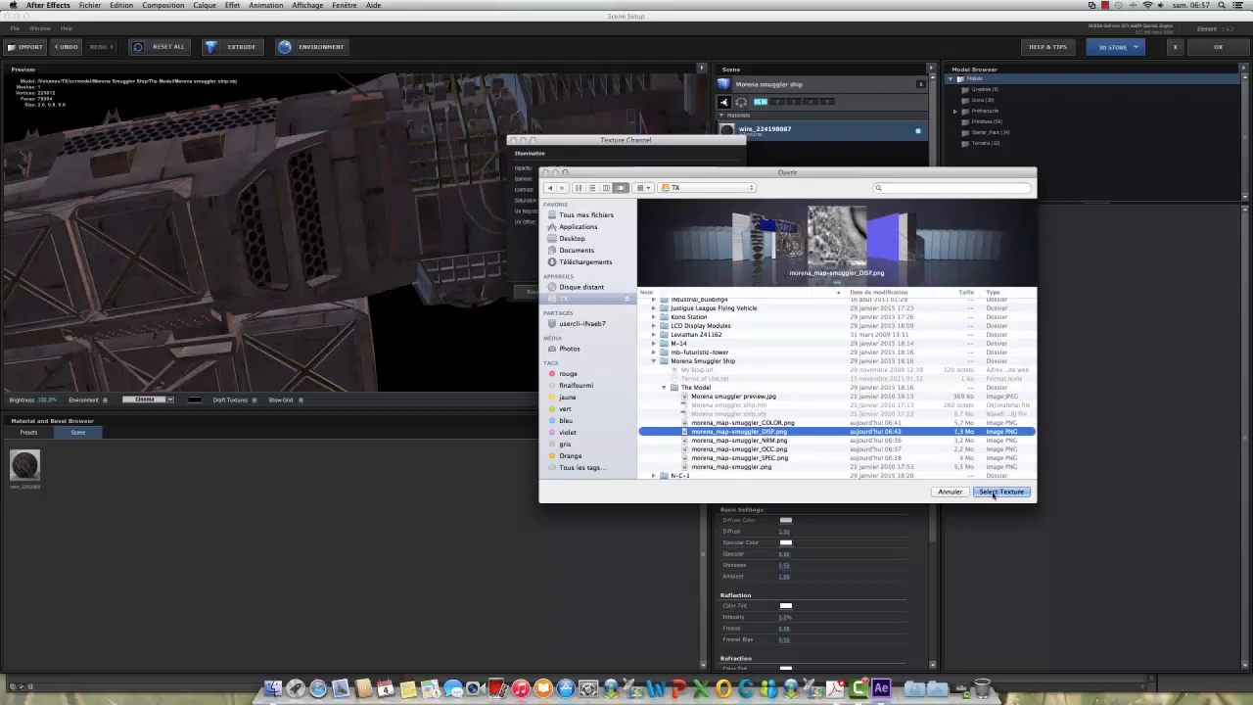
click(732, 458)
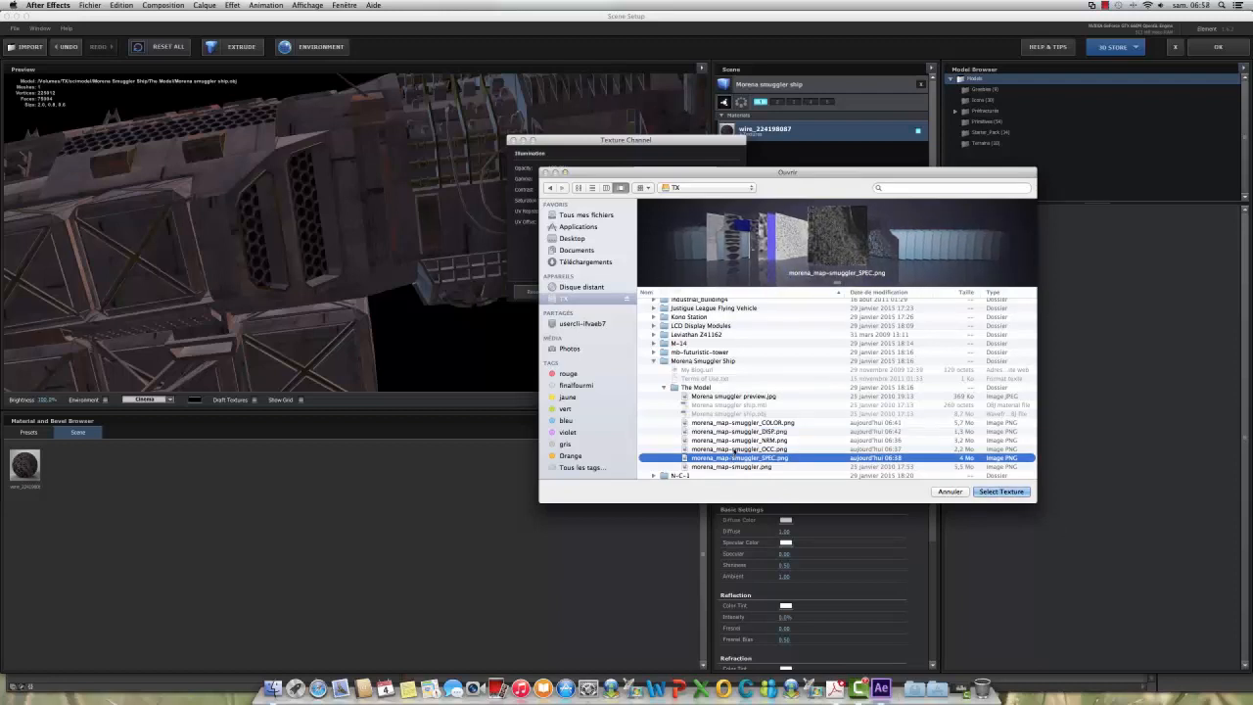
click(735, 450)
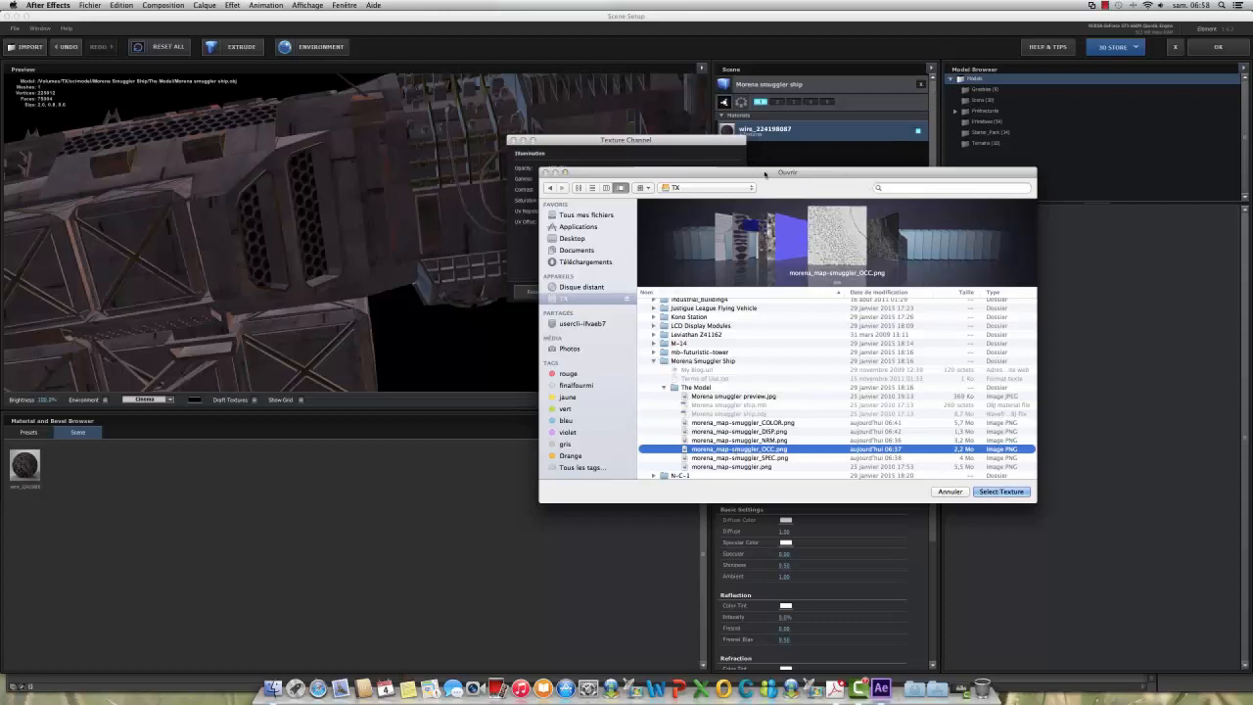
drag(765, 174, 402, 117)
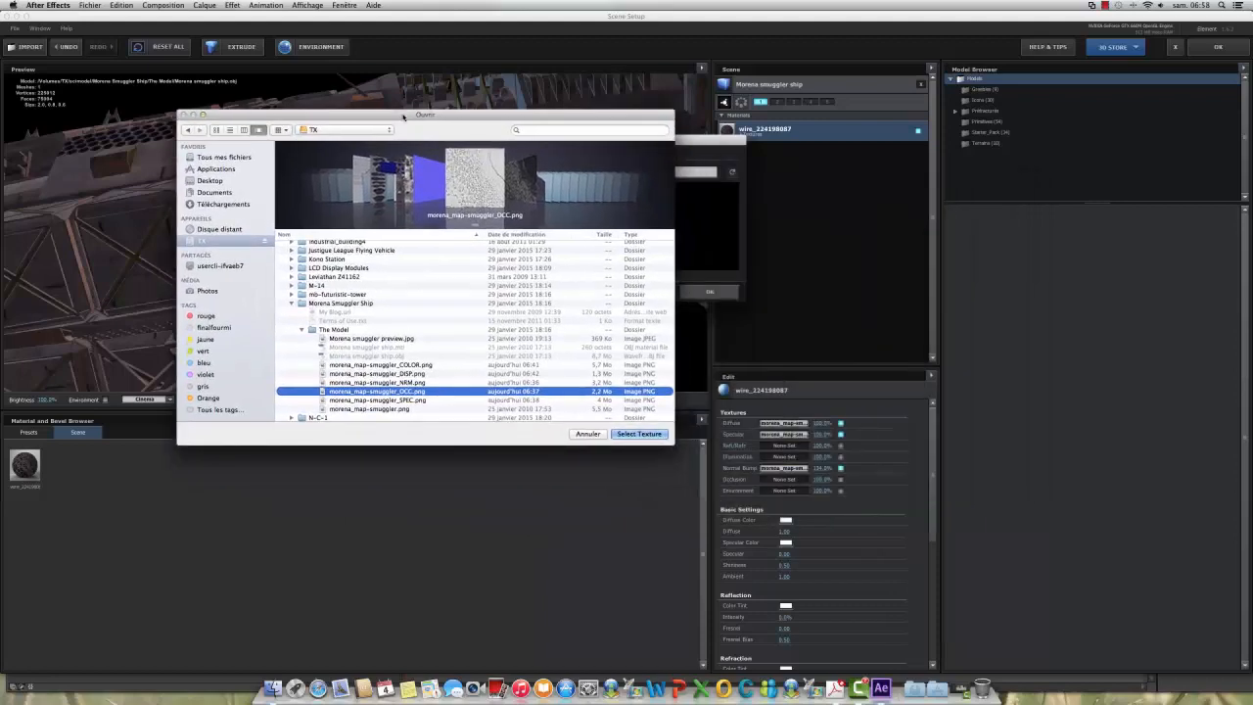
click(377, 373)
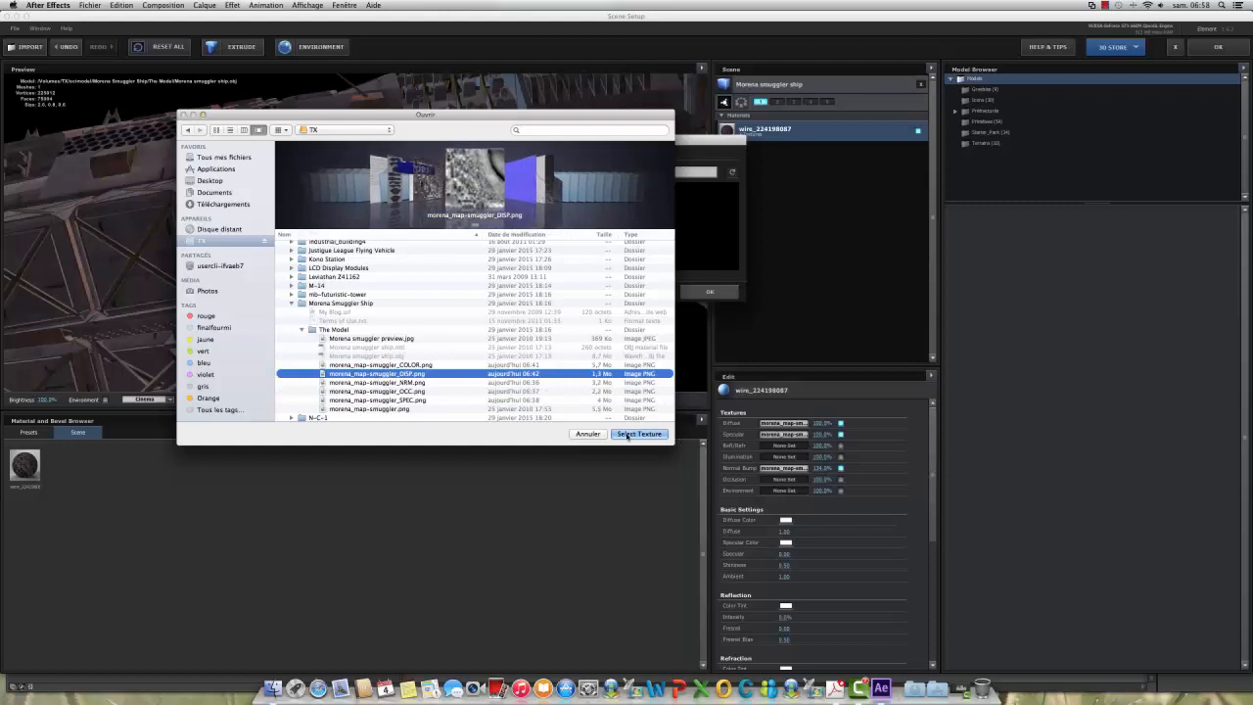
click(638, 434)
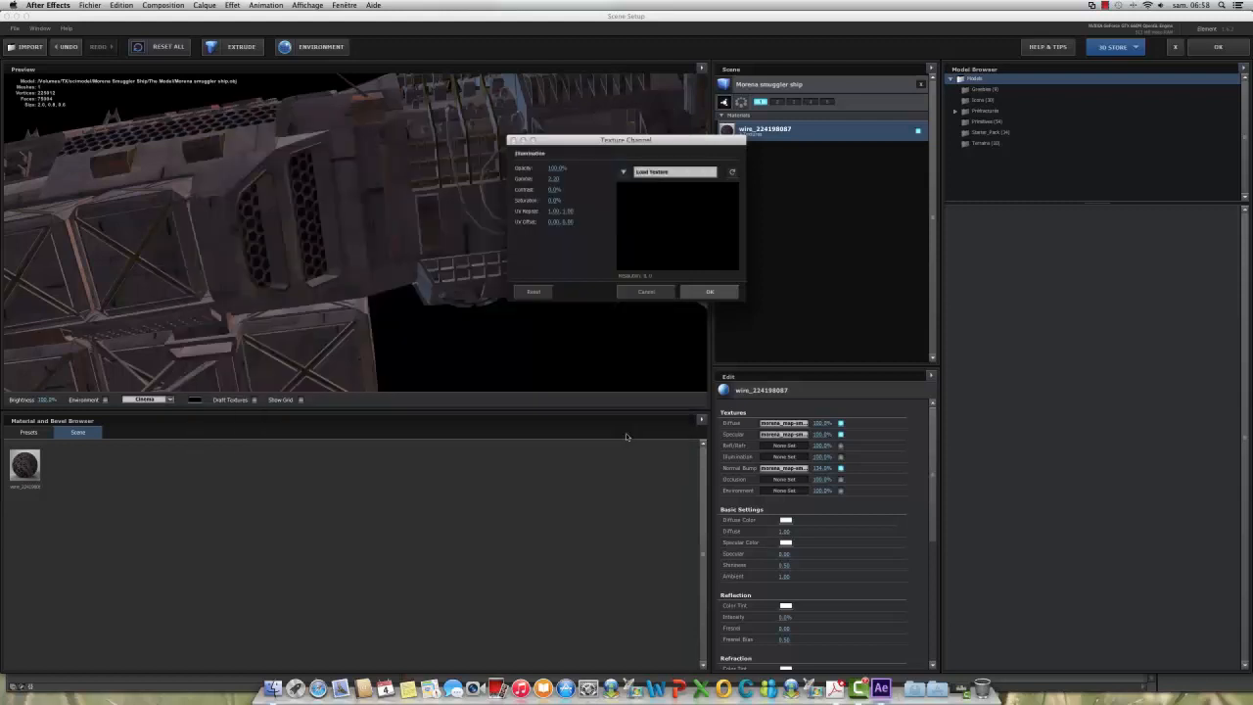
click(711, 293)
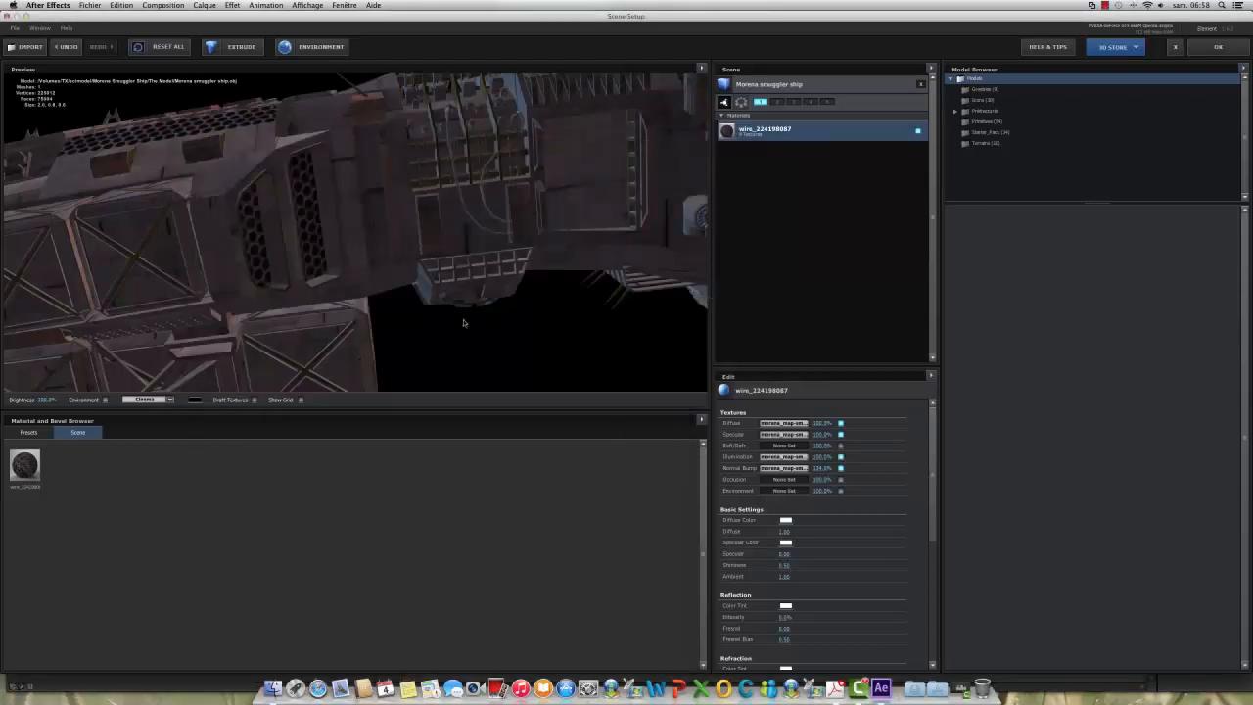
mouse_move(186, 273)
mouse_down()
mouse_move(278, 298)
mouse_move(231, 308)
mouse_move(186, 266)
mouse_move(203, 272)
mouse_up()
scroll(203, 271, down, 6)
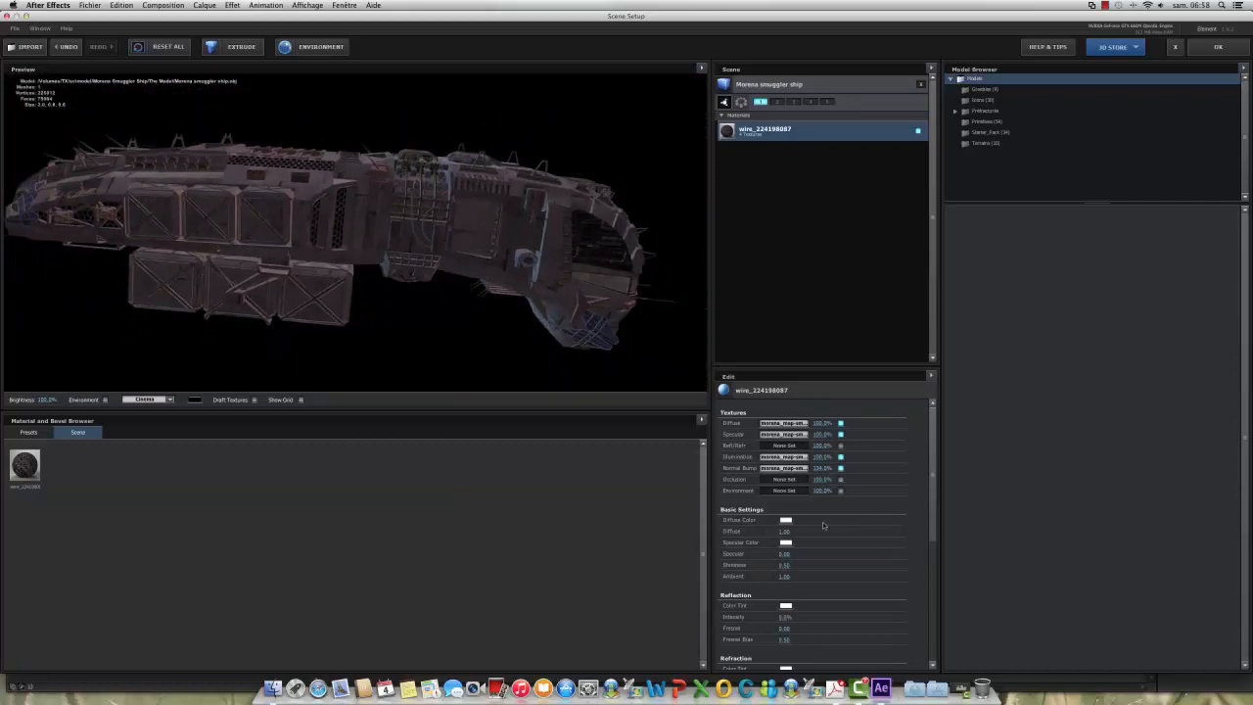
Step: Load morena_map-smuggler_OCC.png from the ship's The Model folder on the TX drive as the Occlusion texture and apply it
click(785, 480)
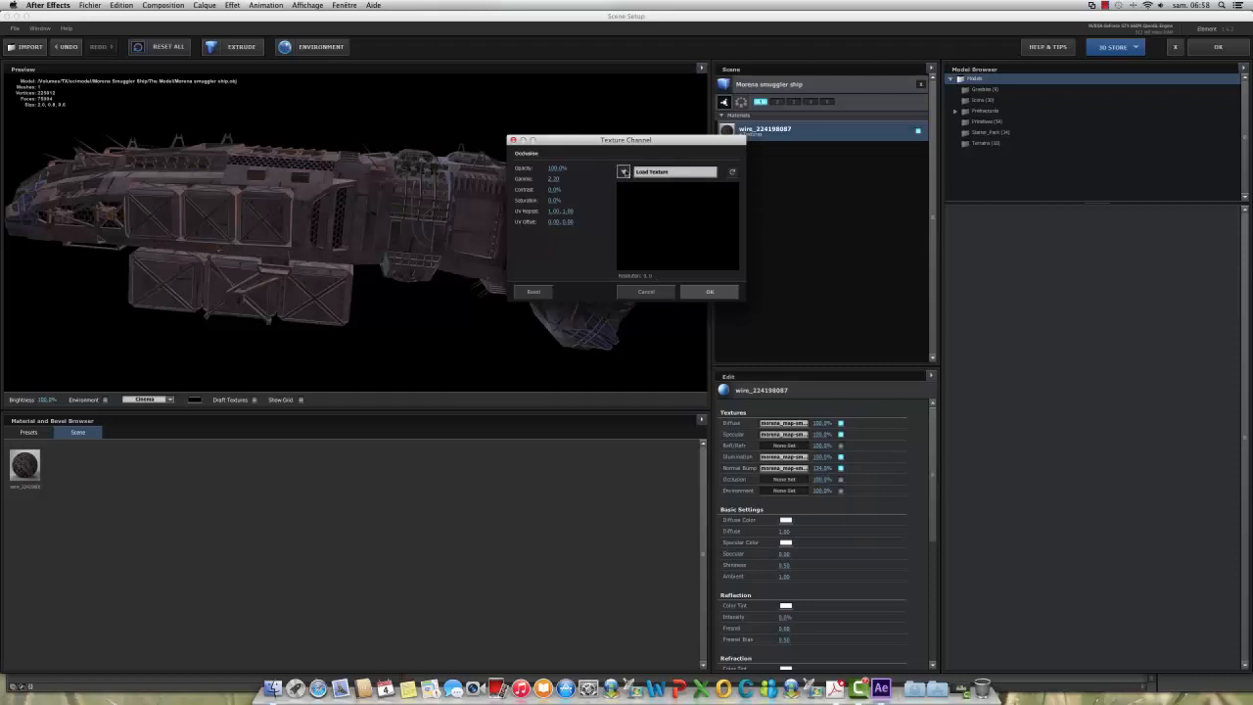
click(628, 172)
click(646, 170)
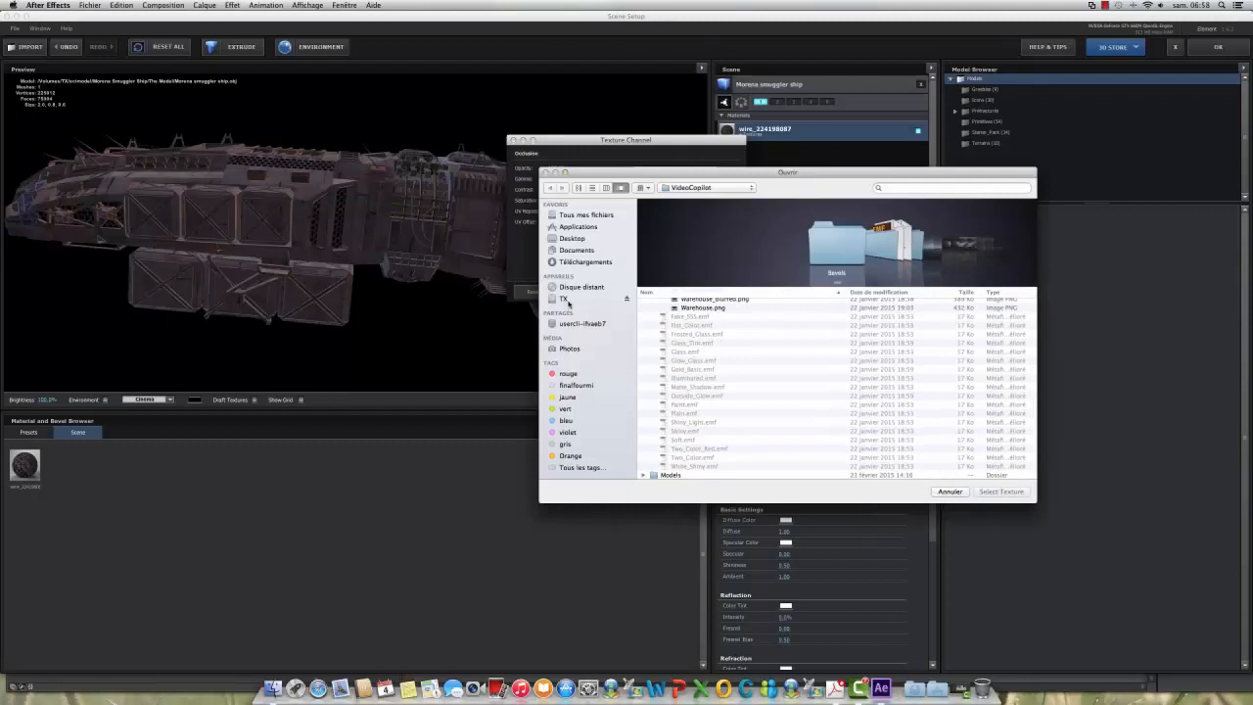
click(567, 300)
scroll(783, 421, down, 10)
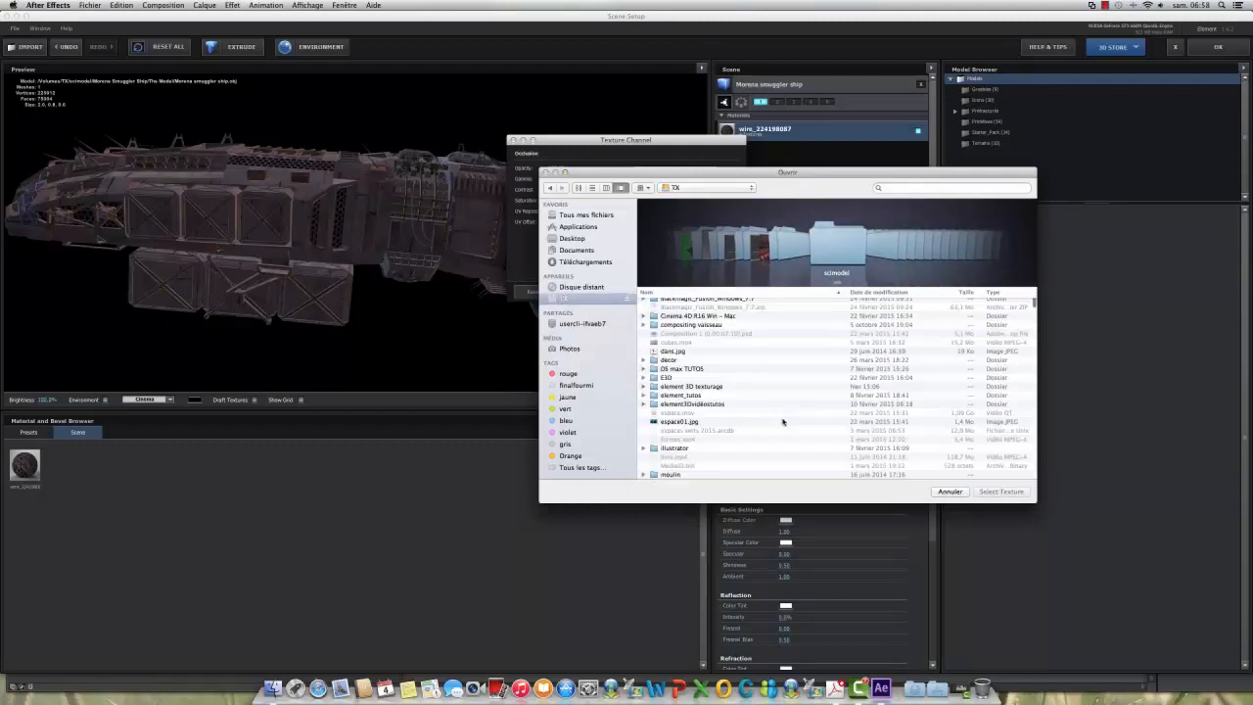
scroll(784, 421, down, 15)
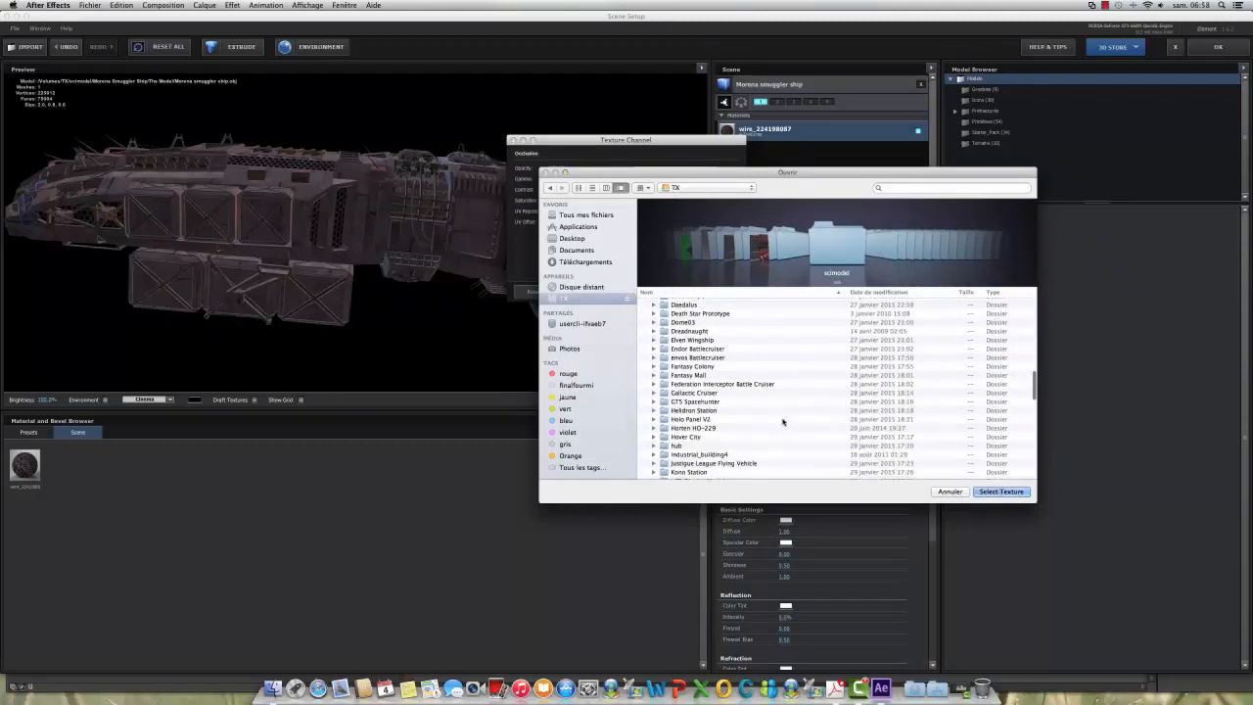
scroll(783, 421, down, 1)
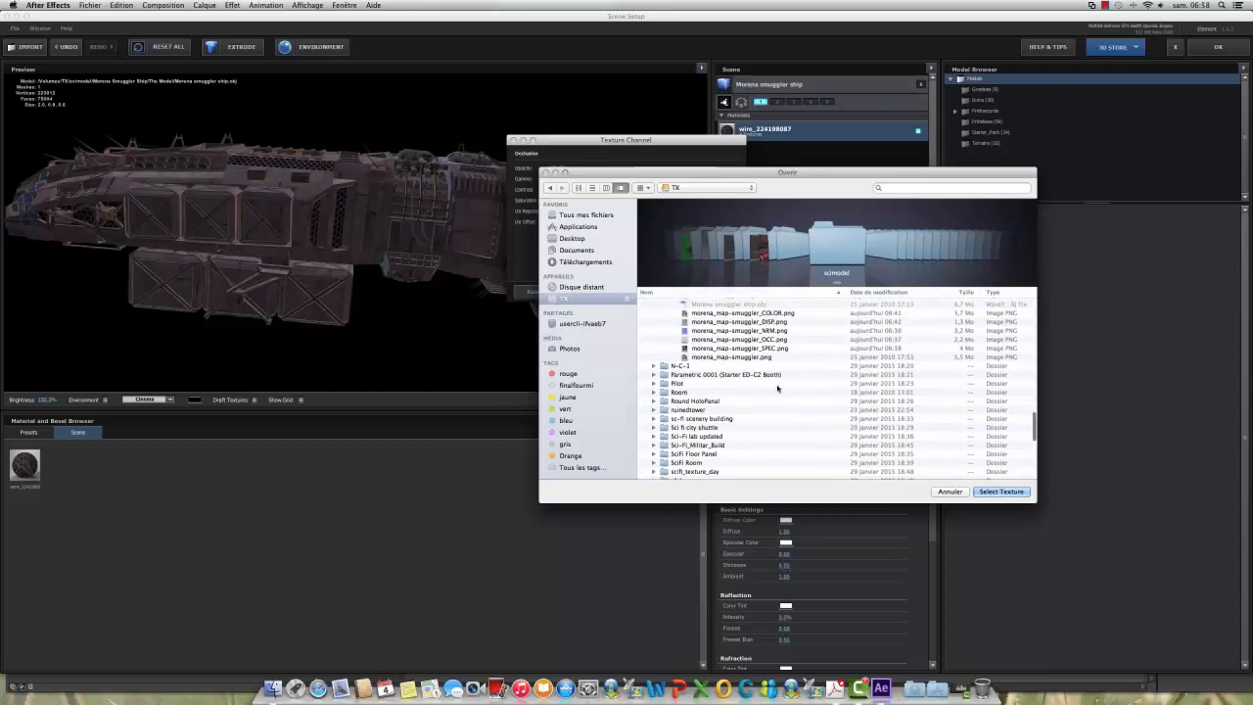
click(751, 339)
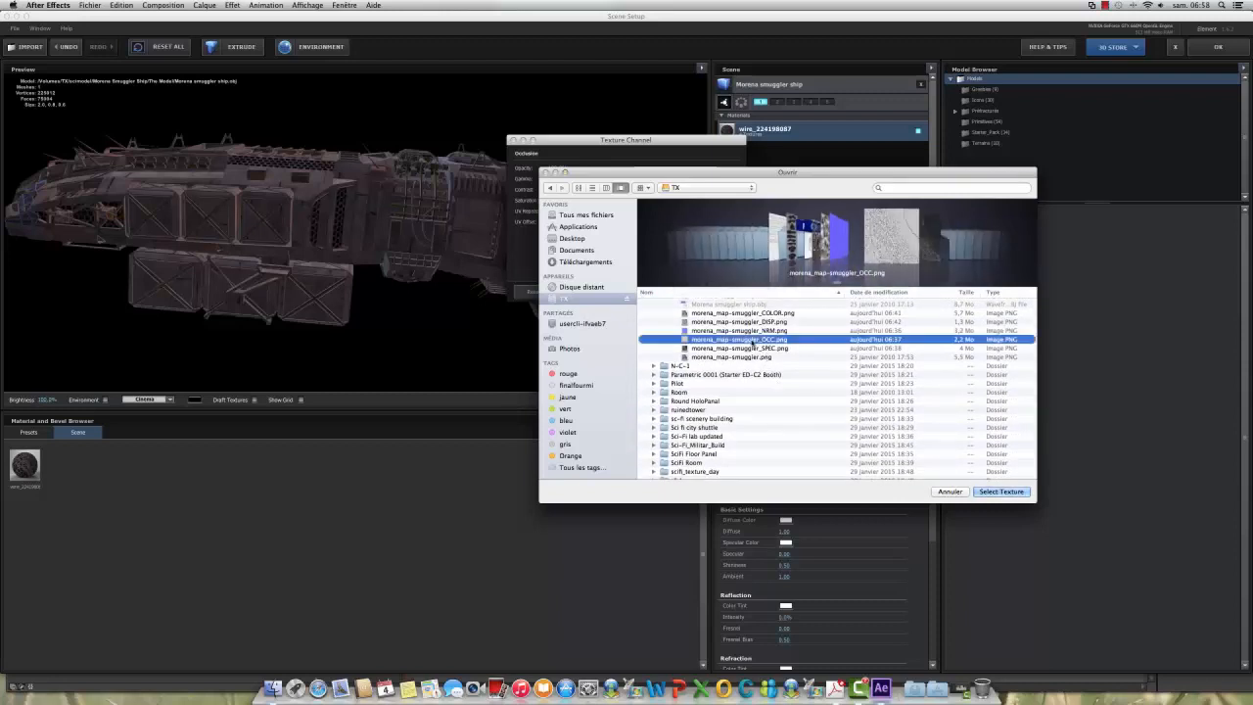
click(1001, 492)
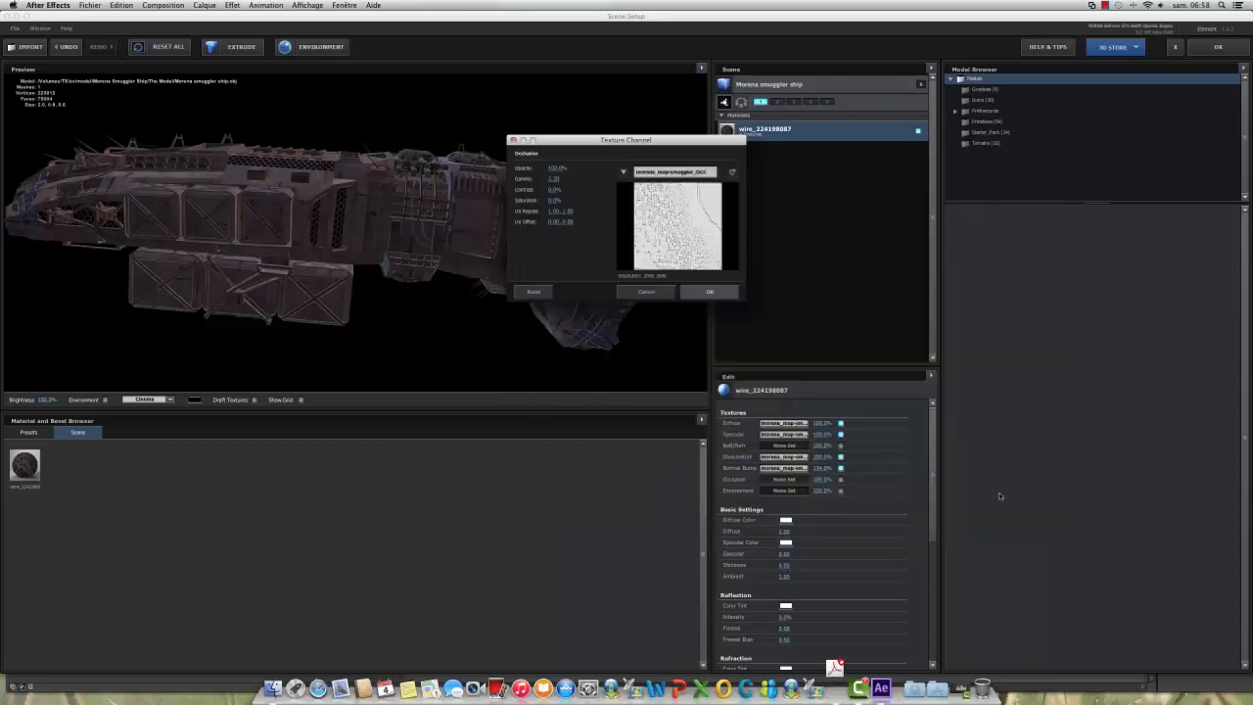
click(706, 294)
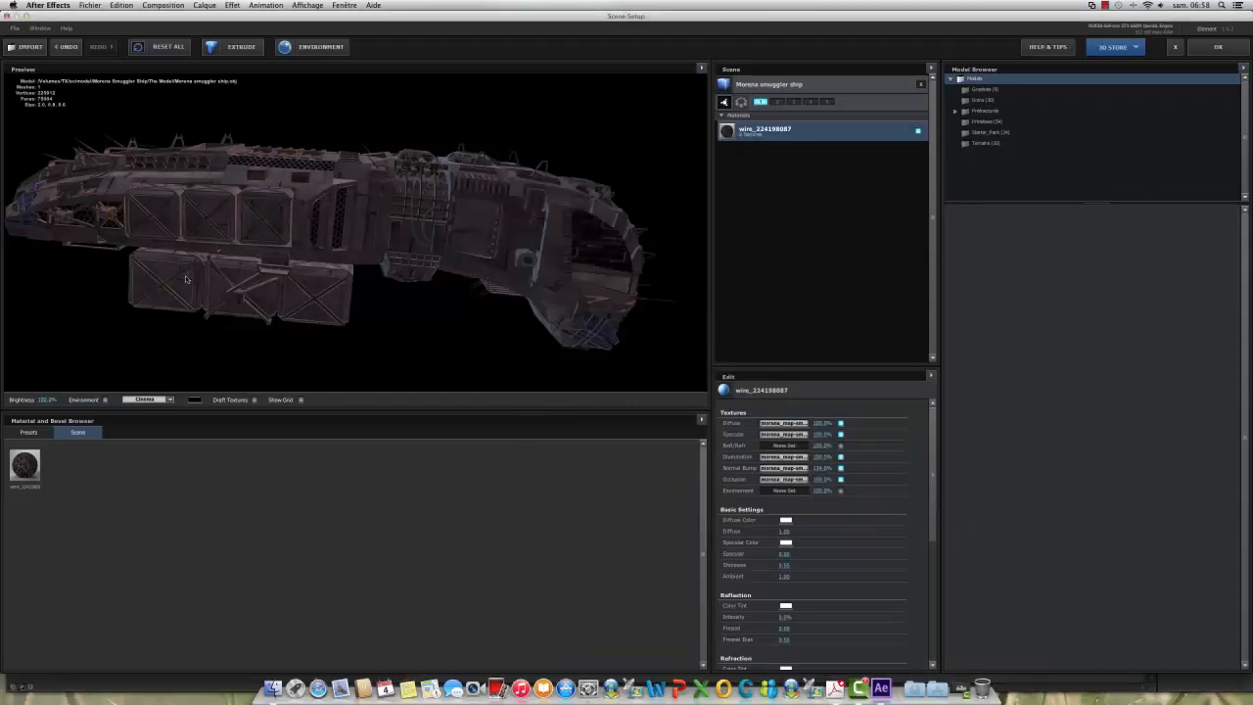
mouse_move(186, 279)
mouse_down()
mouse_move(200, 181)
mouse_move(220, 267)
mouse_move(183, 274)
mouse_up()
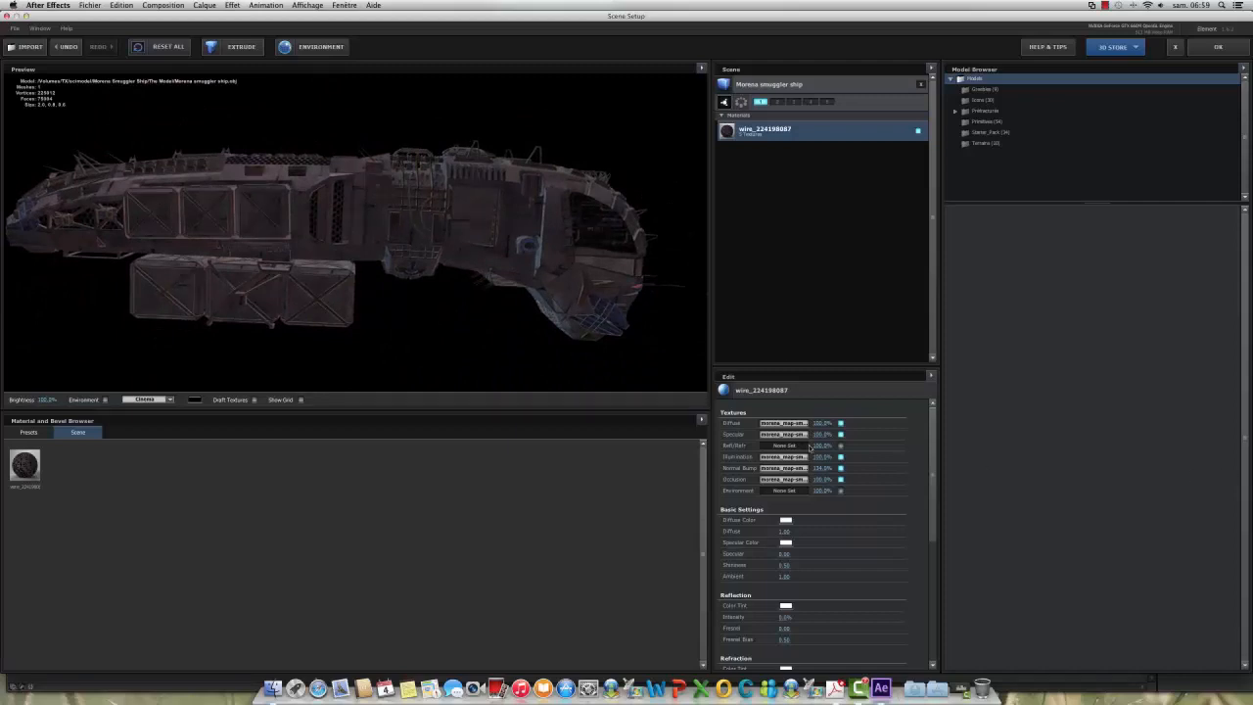
Step: Try different Specular and Illumination texture strengths while checking the ship from above and from the side
drag(825, 437, 859, 435)
drag(211, 197, 228, 245)
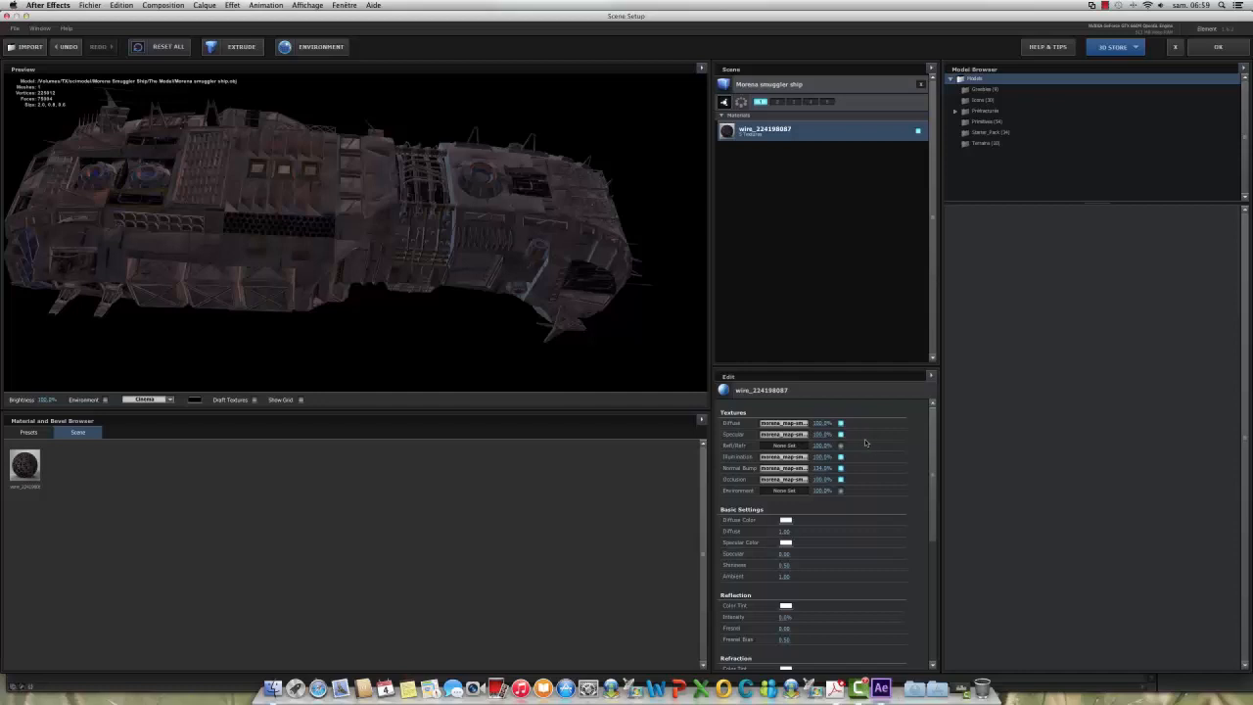
click(823, 434)
key(Return)
mouse_move(822, 456)
mouse_down()
mouse_move(863, 457)
mouse_move(818, 458)
mouse_move(842, 457)
mouse_up()
drag(243, 264, 237, 218)
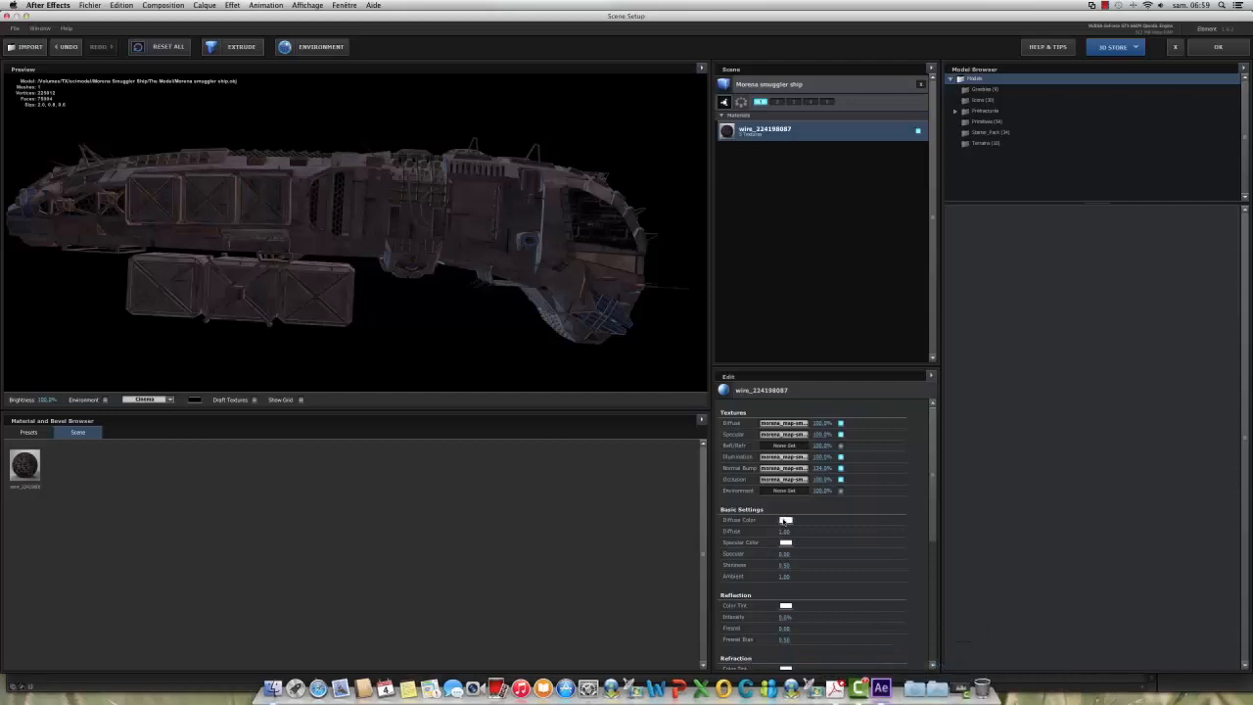
Step: Tint the material's Diffuse Color a pale warm orange and raise its Diffuse value above 1.00, checking the hull from above
click(785, 519)
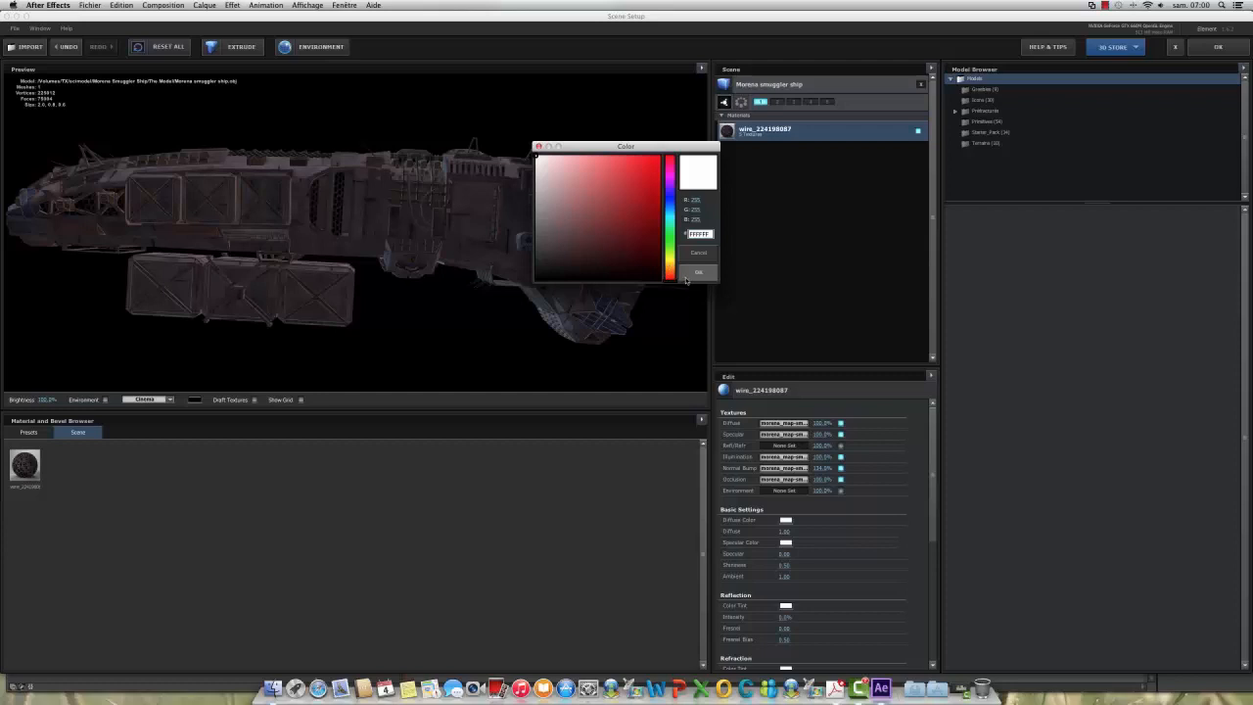
click(670, 271)
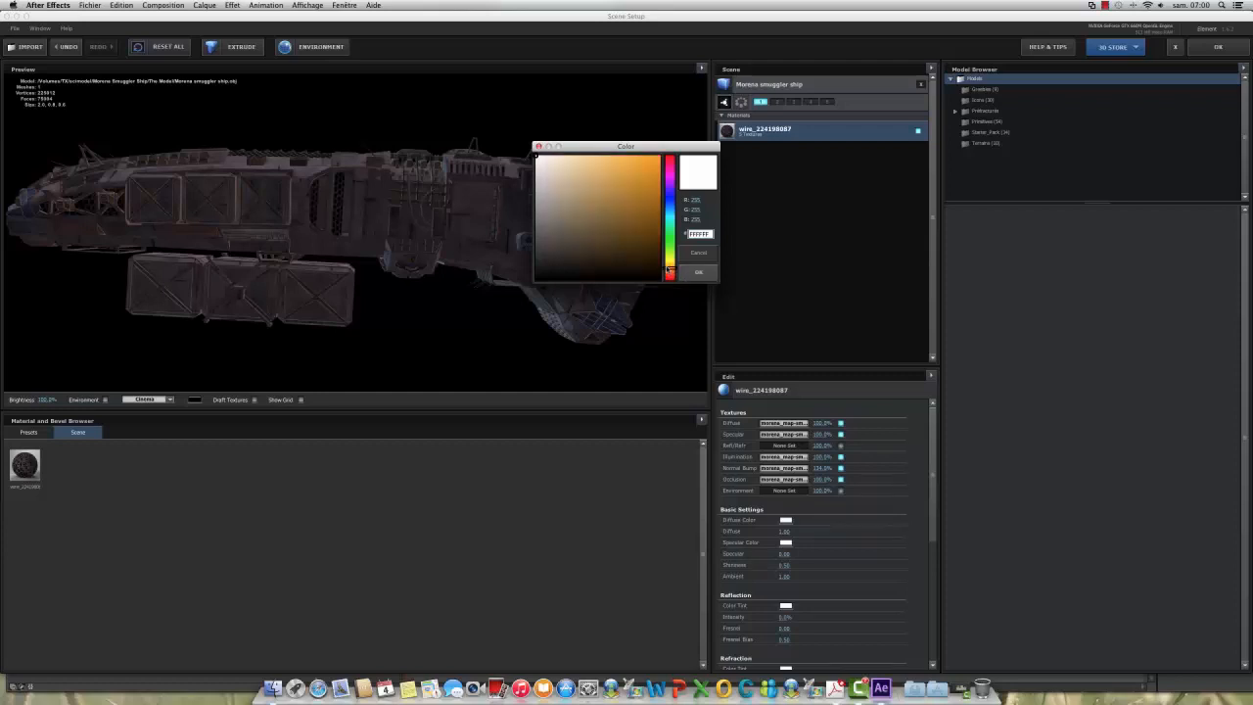
click(573, 163)
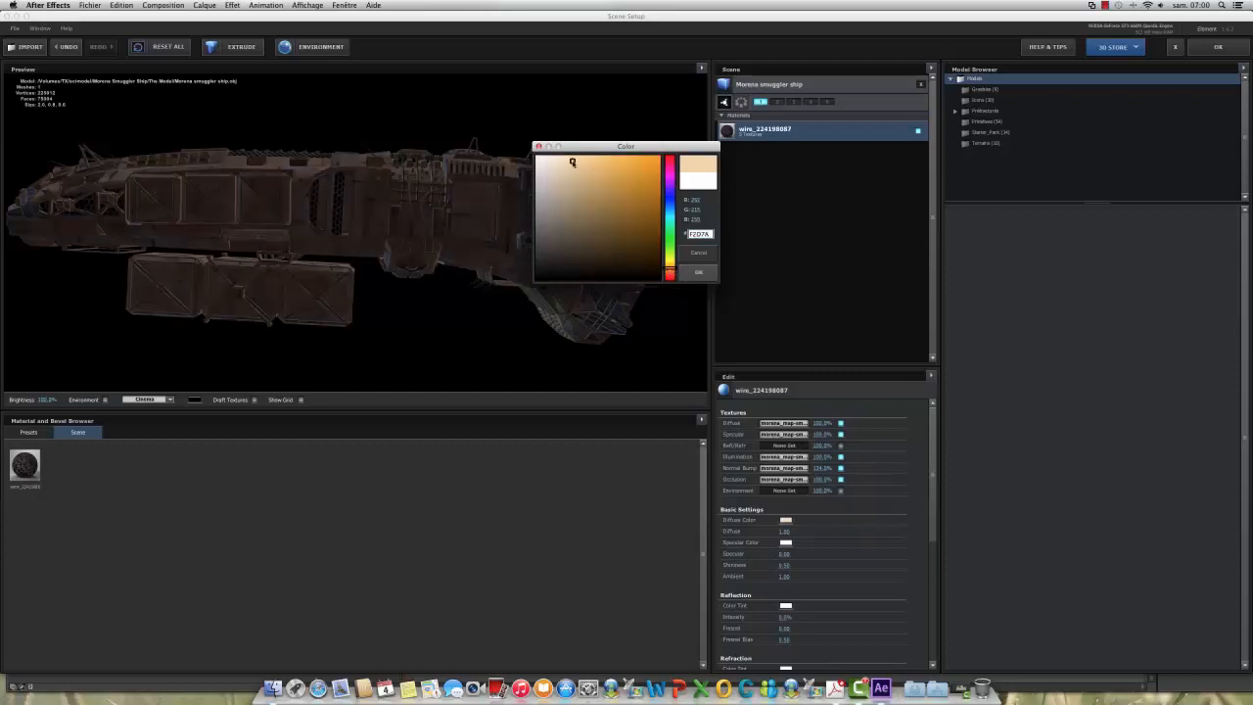
click(559, 163)
click(549, 175)
click(554, 158)
click(699, 272)
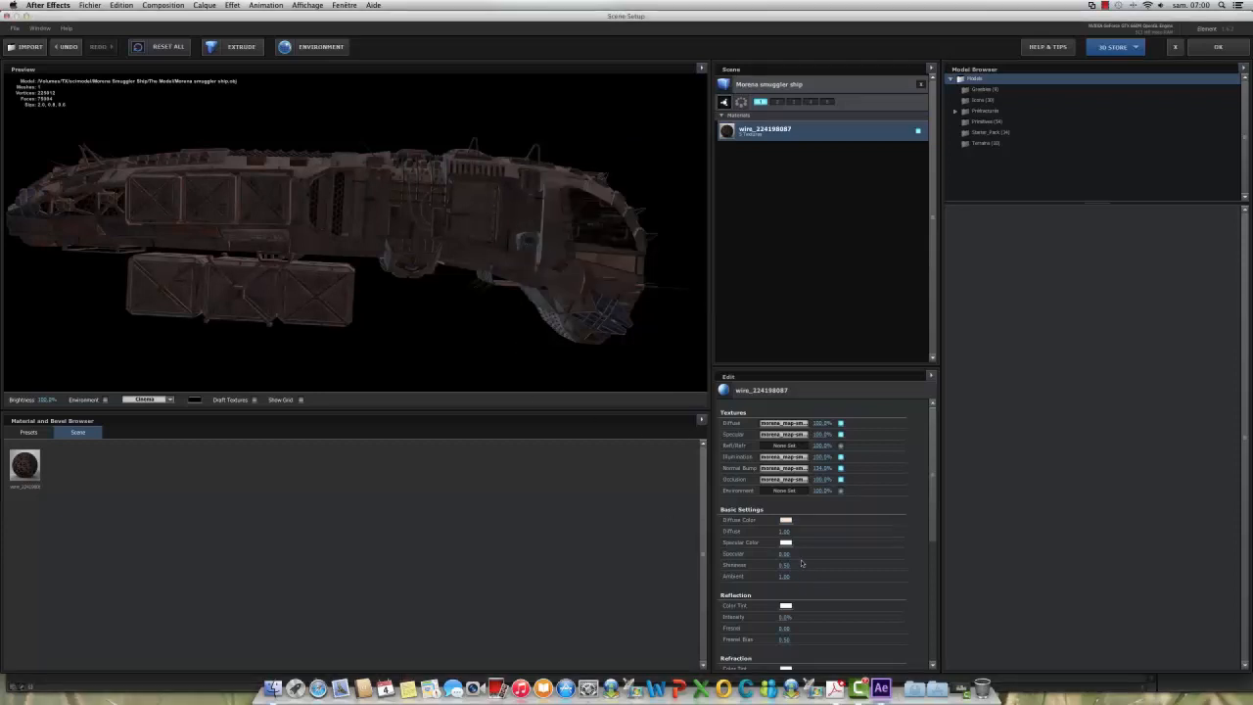
drag(786, 532, 822, 533)
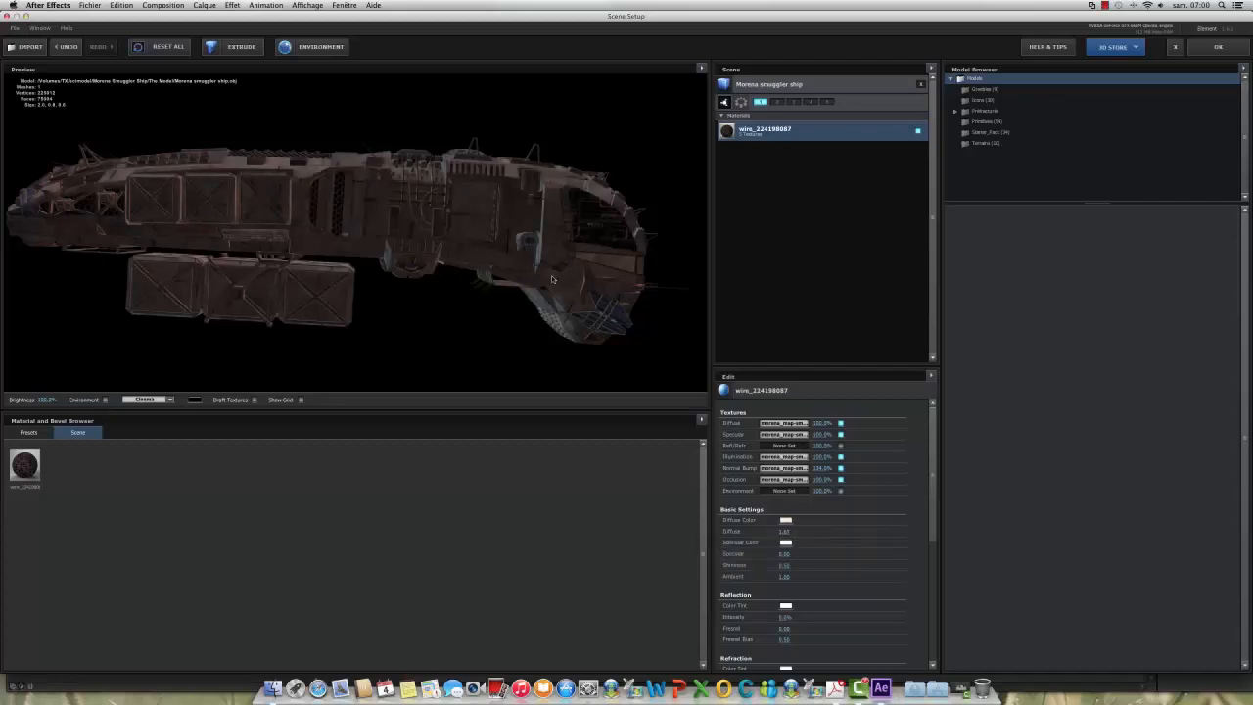
drag(551, 275, 556, 338)
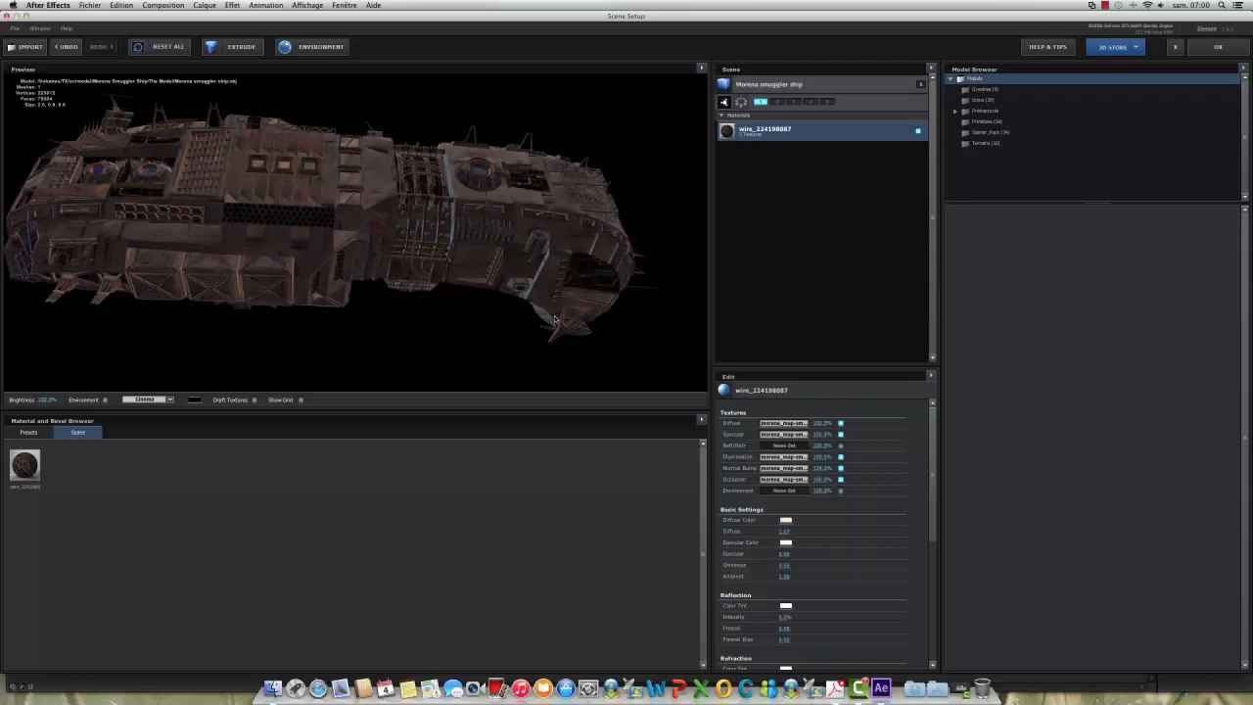
Step: Tint the material's Specular Color a pale warm orange and adjust its Specular value
click(787, 542)
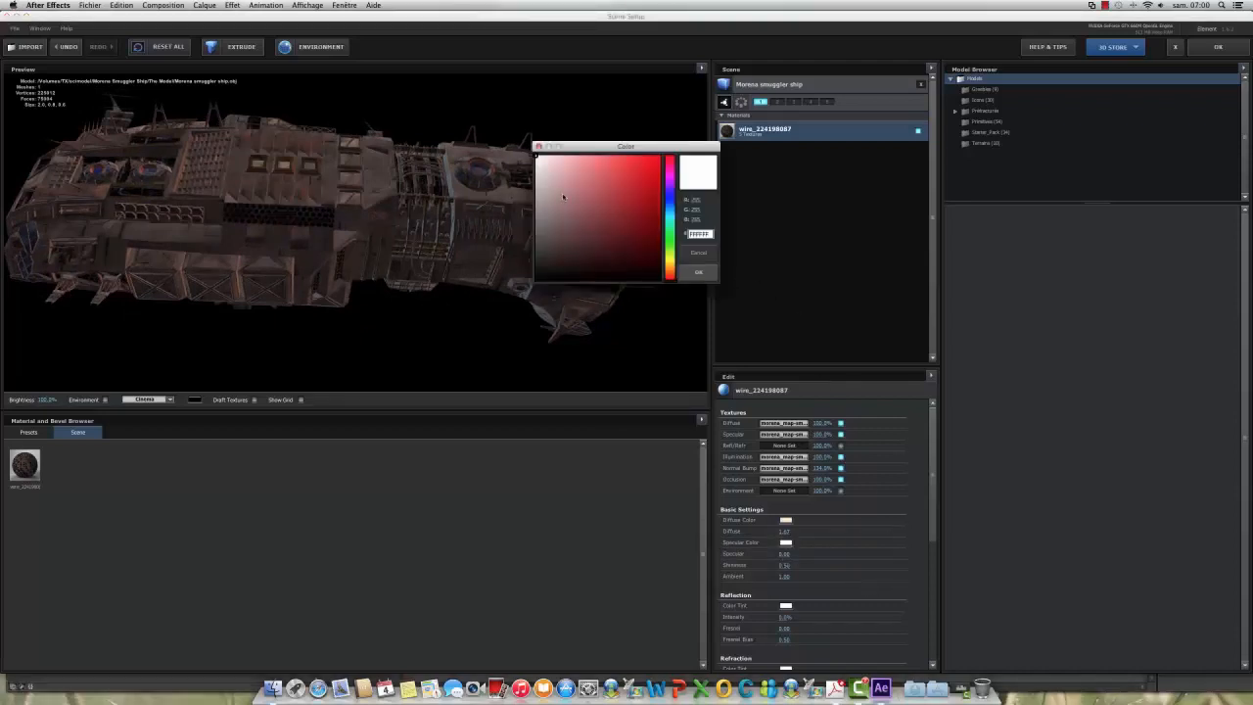
click(670, 266)
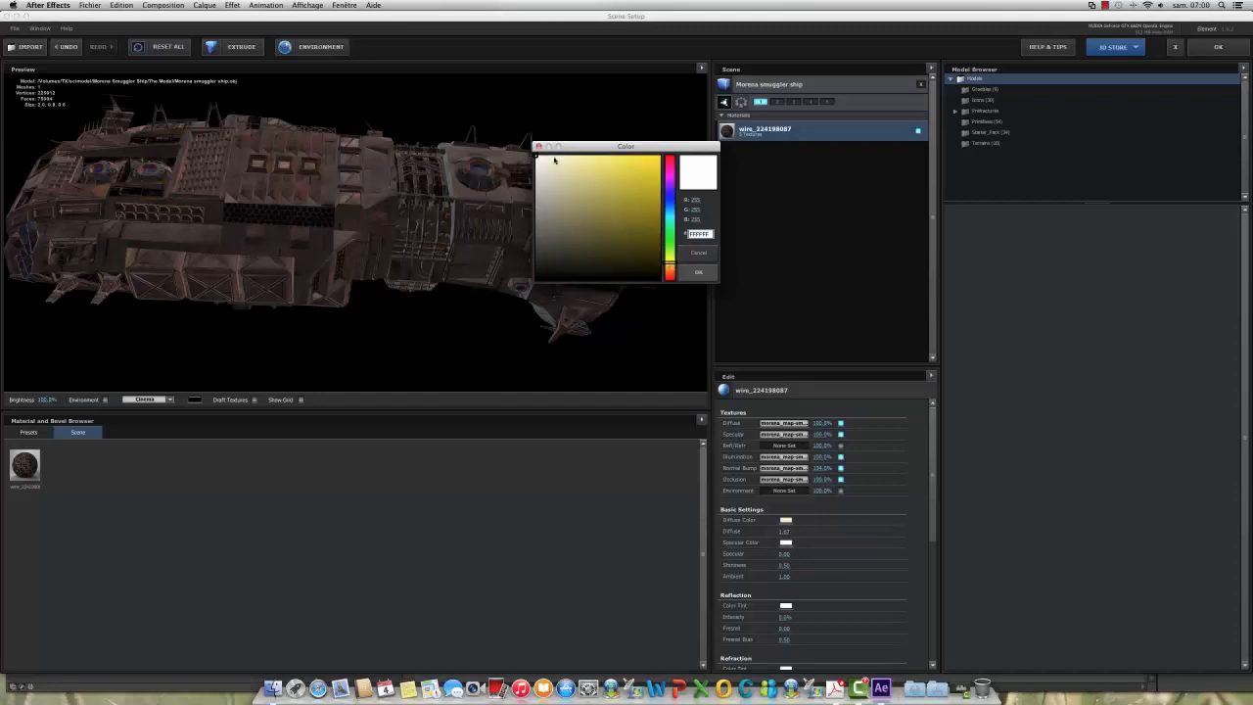
click(670, 271)
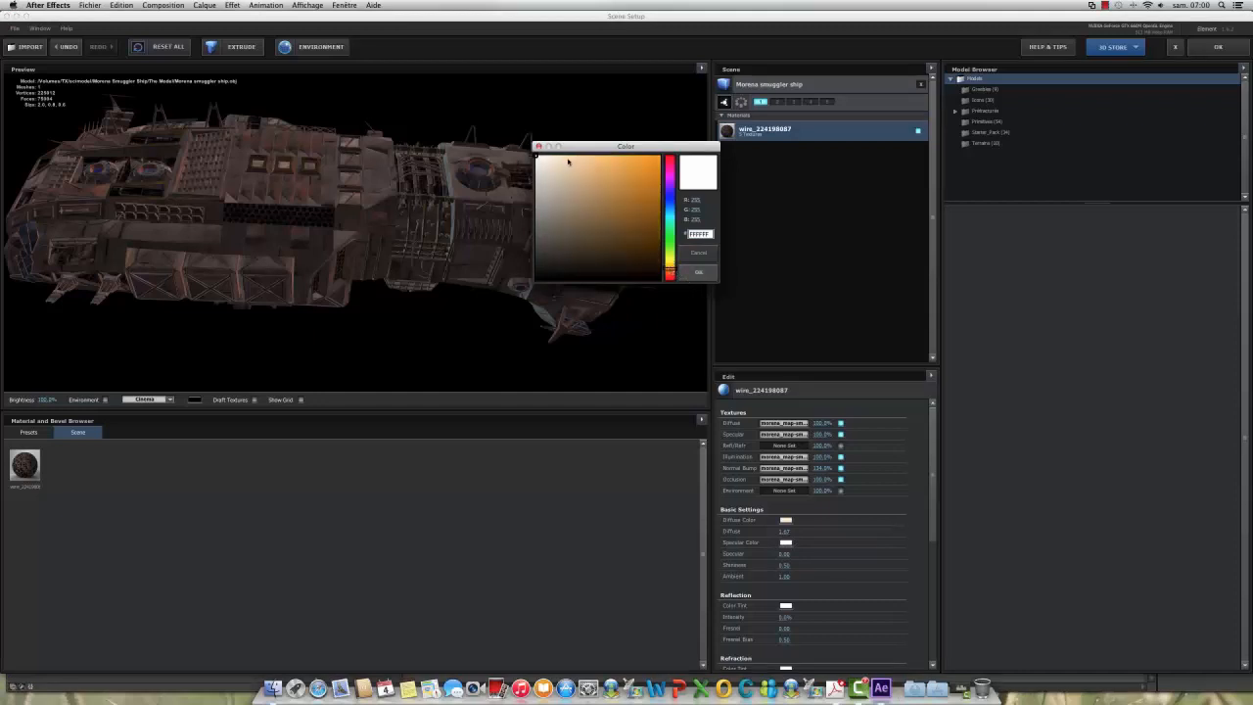
click(564, 159)
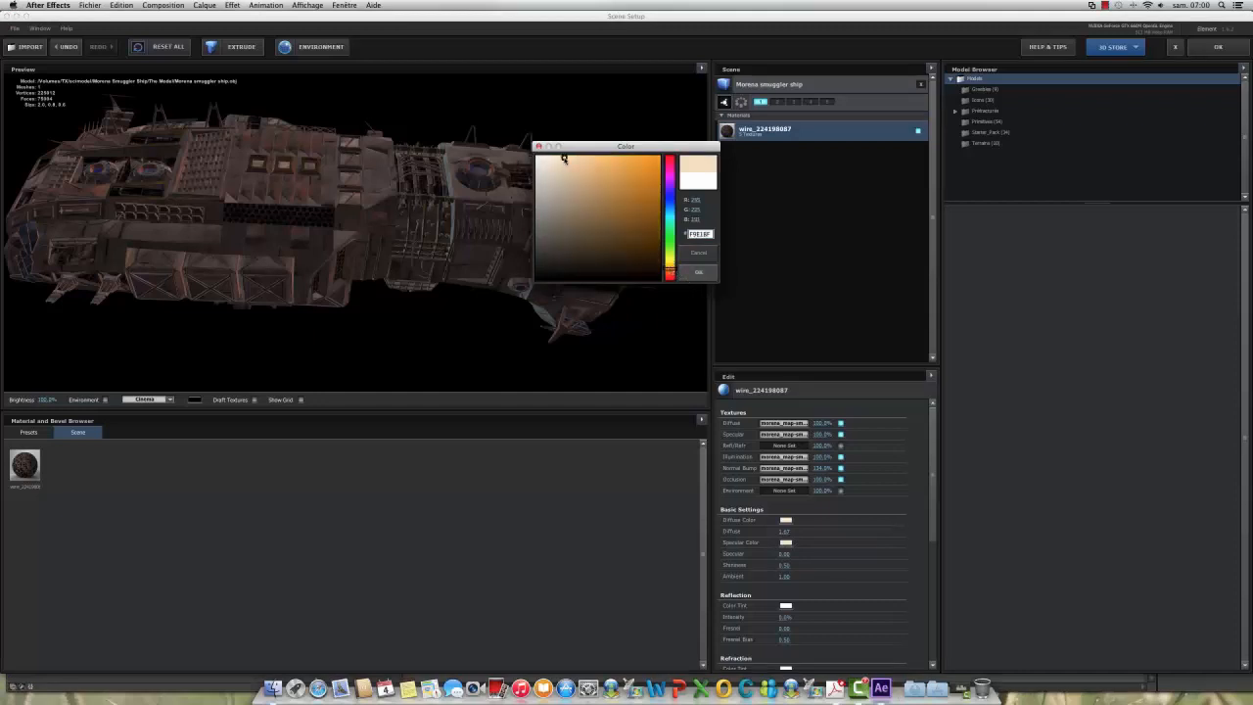
click(699, 275)
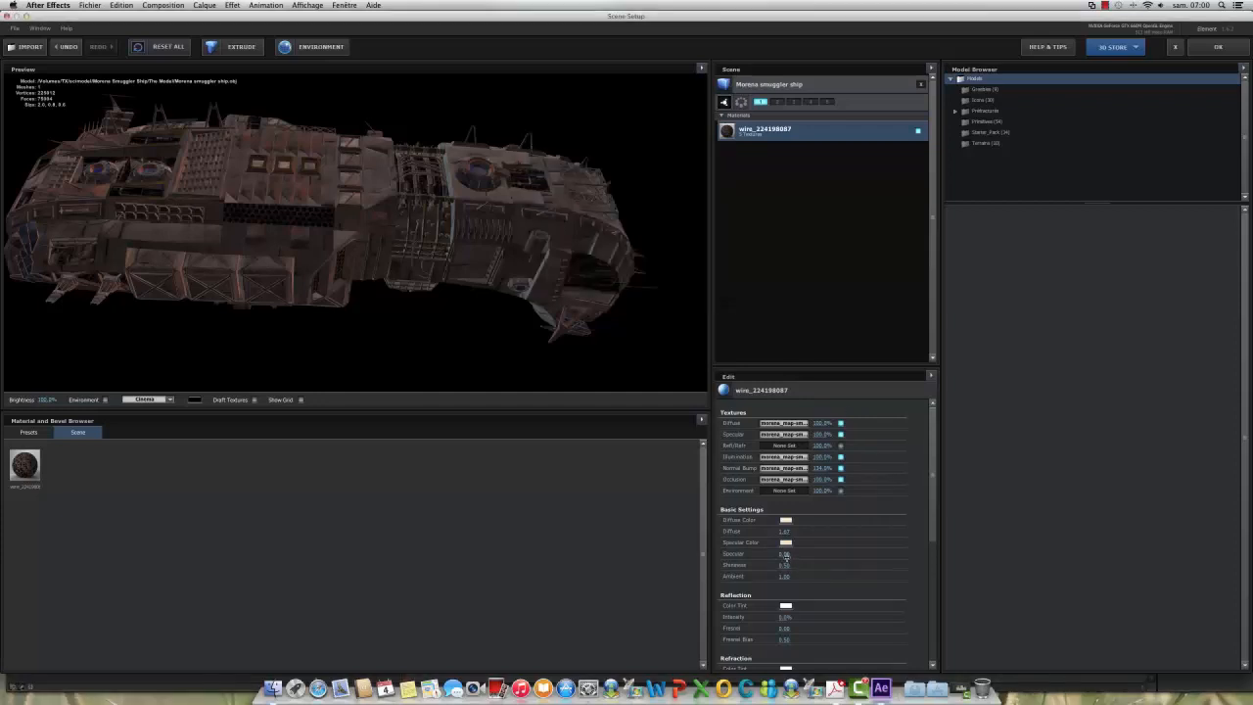
drag(794, 554, 815, 554)
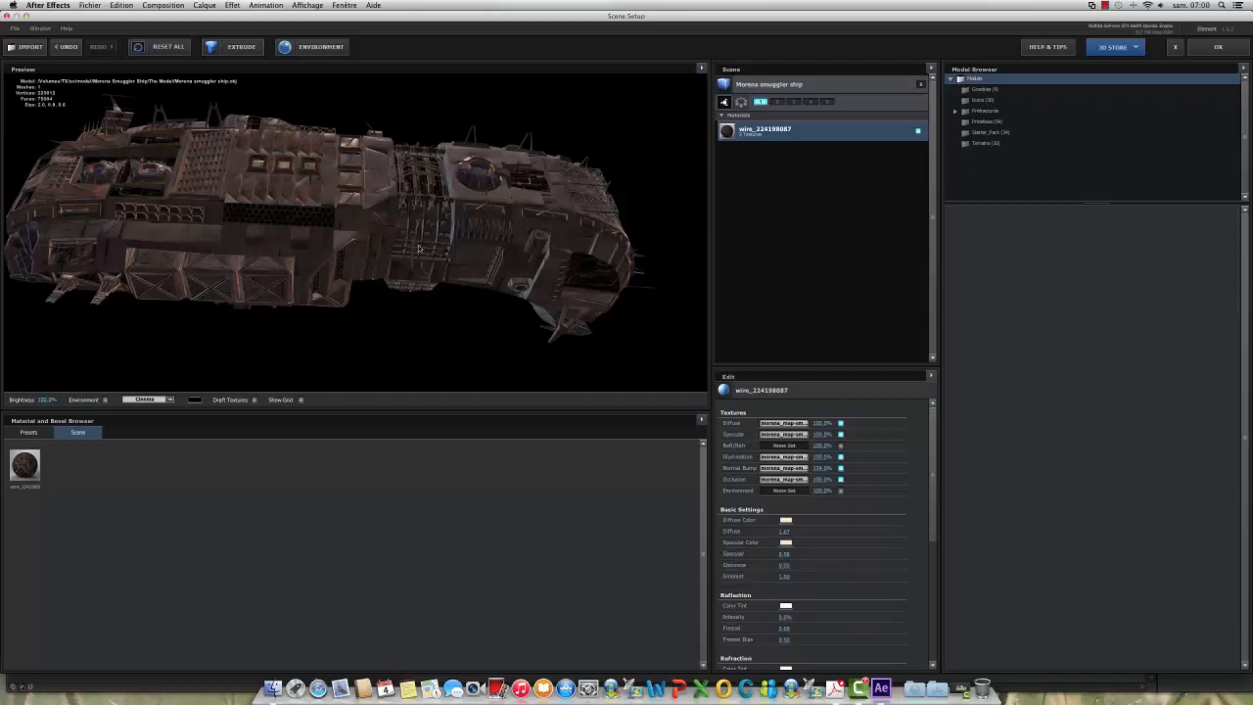
Step: Tint the Reflection color a pale orange and raise the Reflection Intensity
click(787, 606)
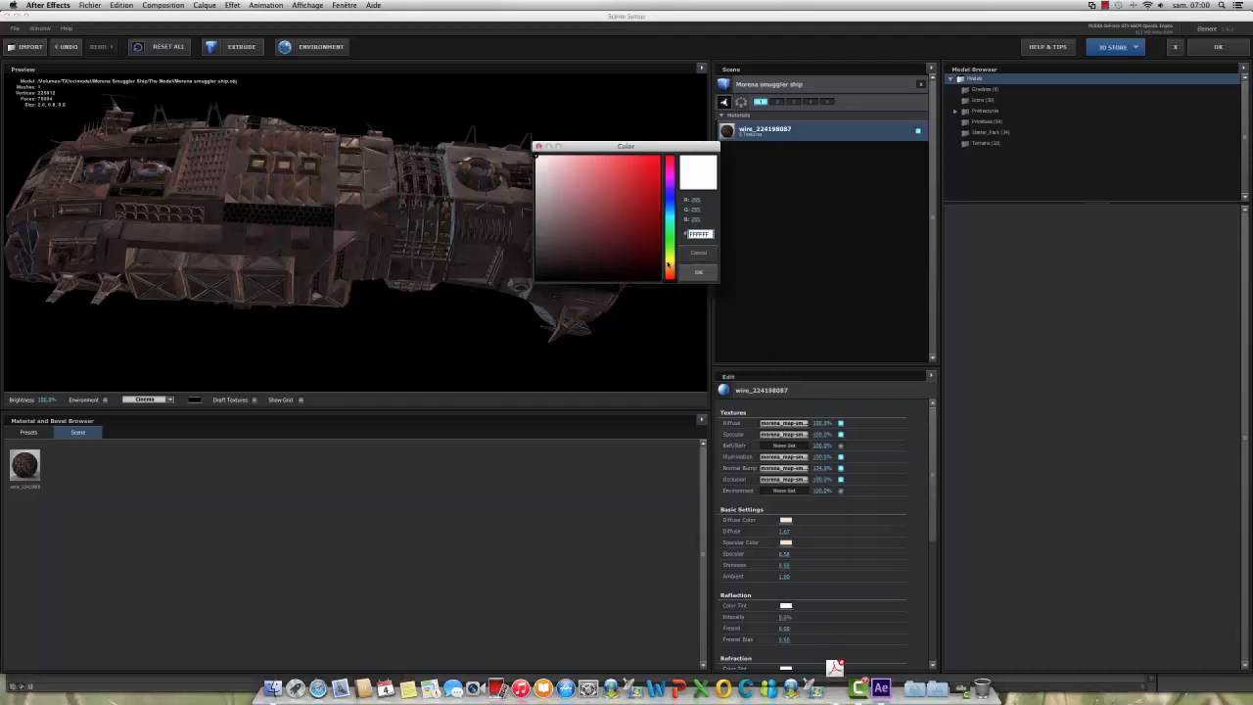
click(671, 264)
click(671, 273)
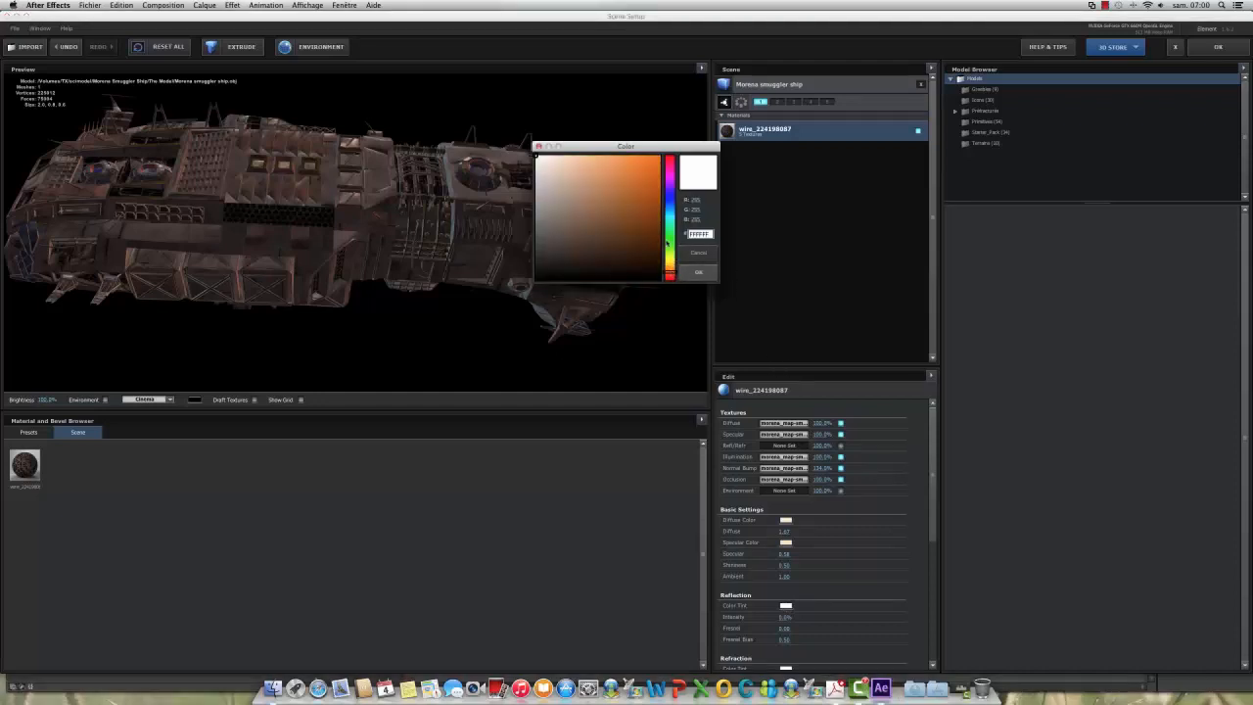
click(565, 157)
click(698, 272)
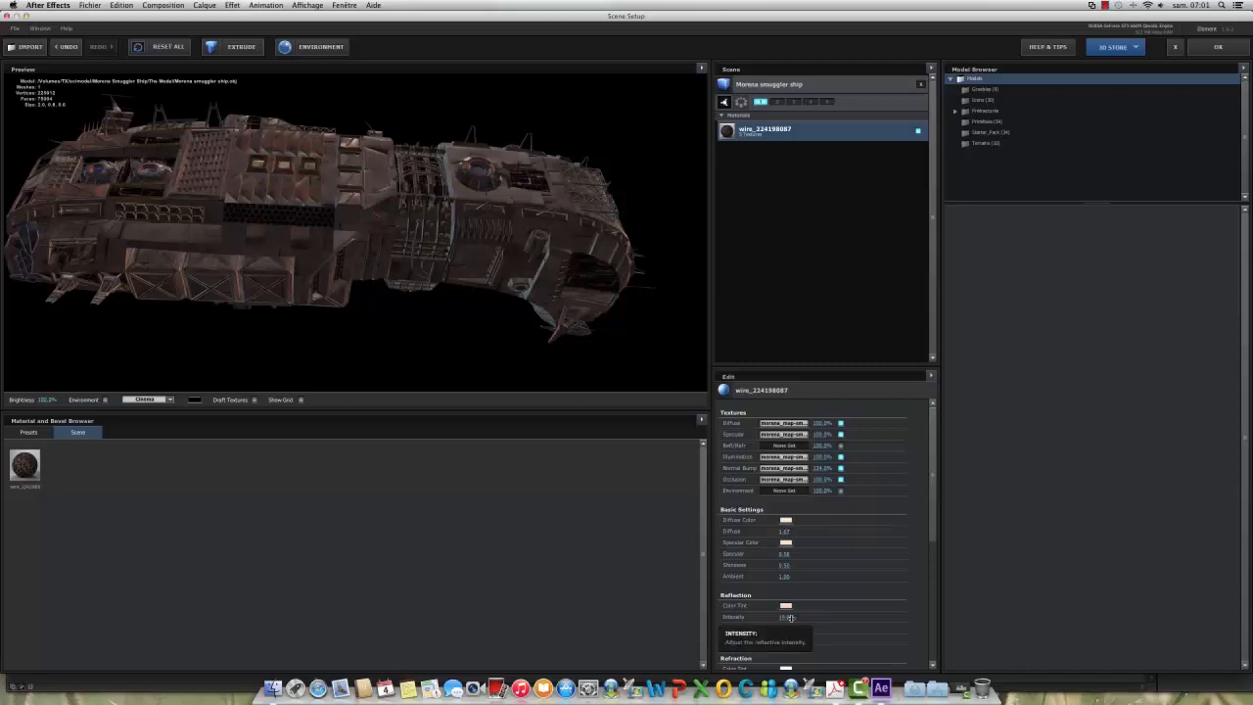
drag(792, 618, 867, 622)
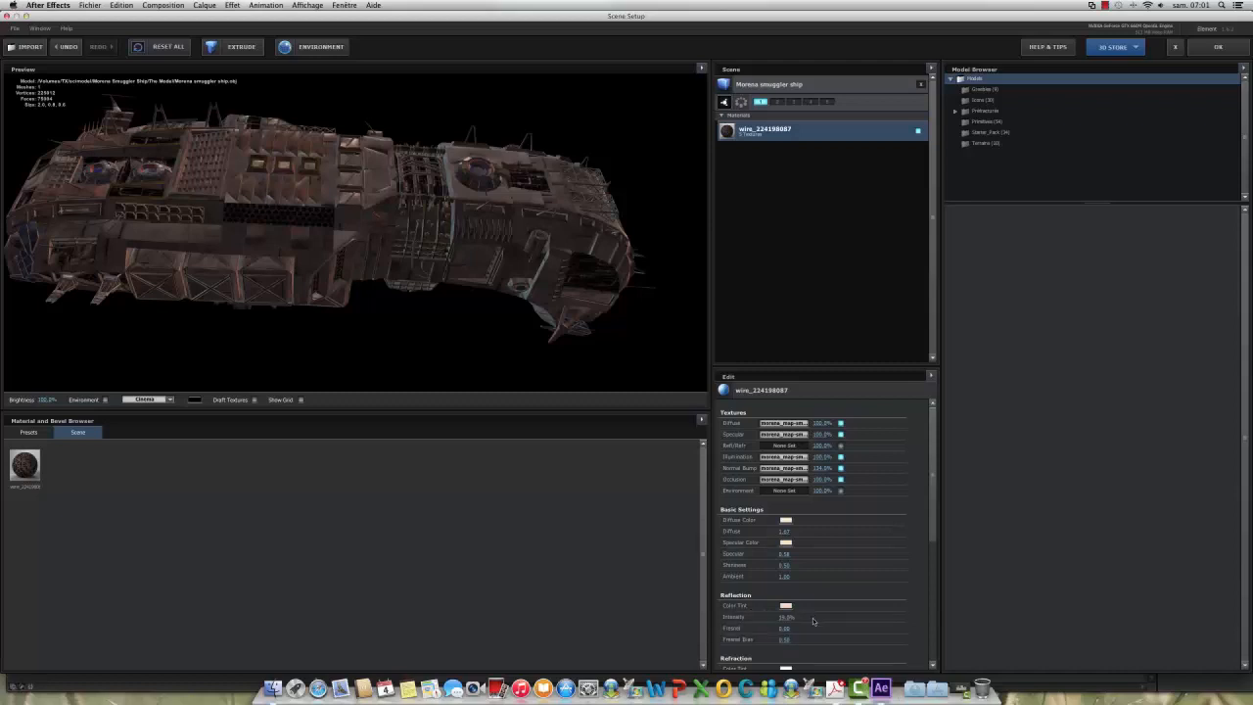
Step: Review the refraction, illumination and advanced settings, inspect the hull up close from the side, and apply the scene setup
scroll(813, 621, down, 5)
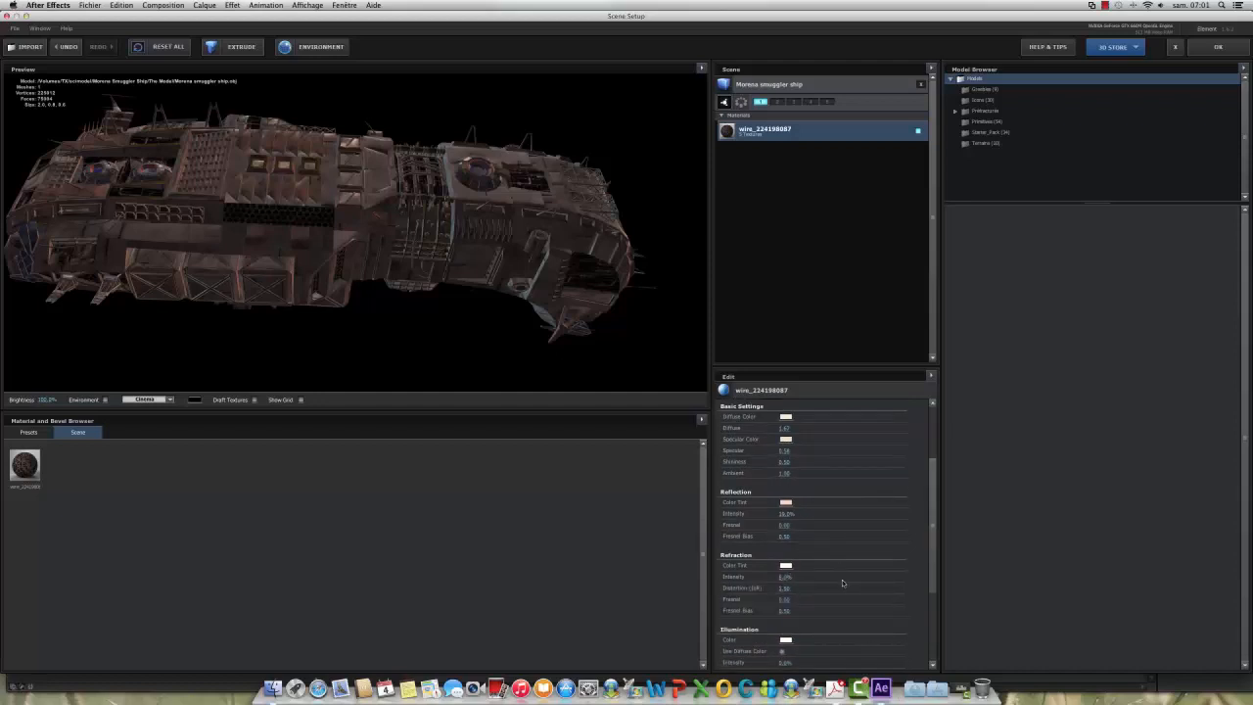
scroll(842, 580, down, 4)
scroll(842, 583, down, 3)
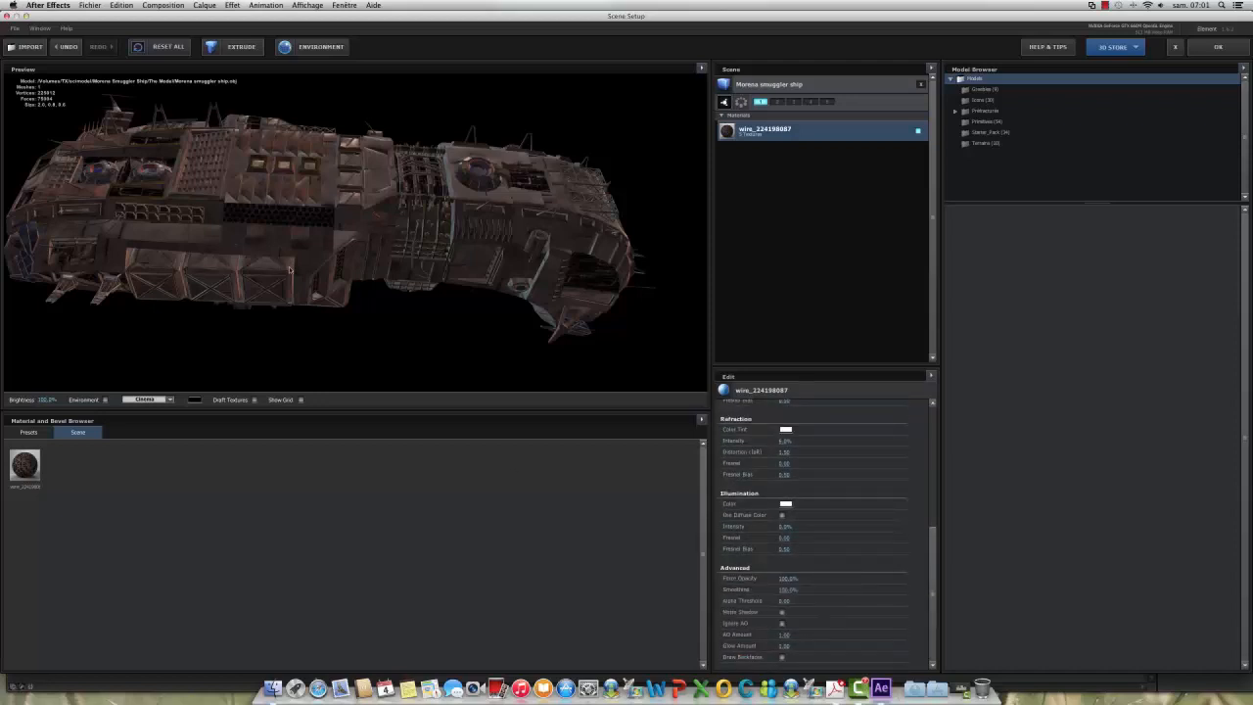
drag(299, 251, 293, 214)
scroll(353, 272, up, 5)
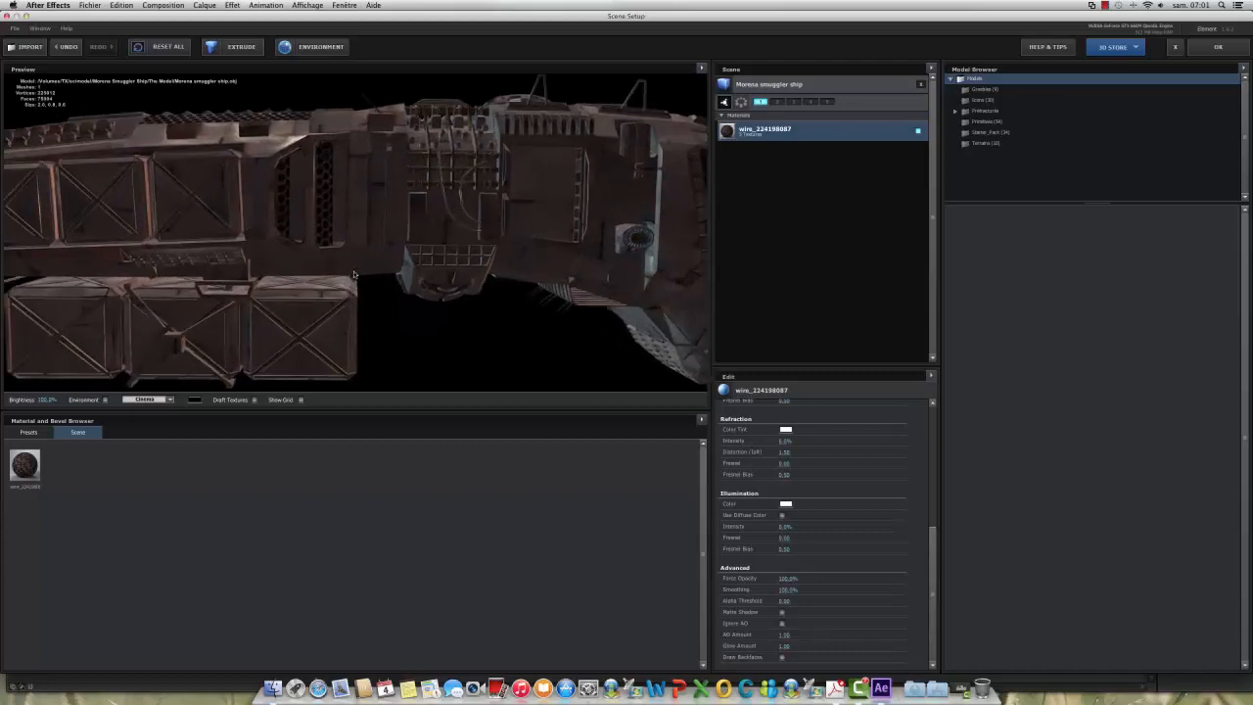
scroll(353, 274, up, 3)
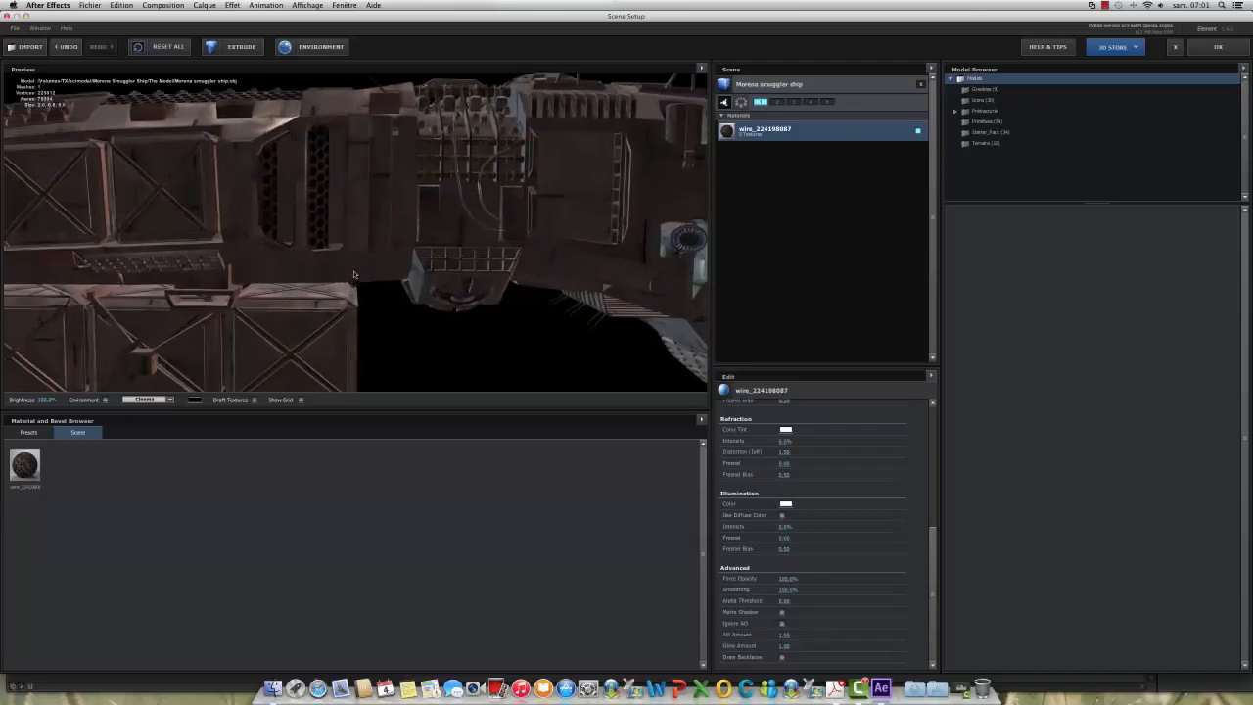
click(1217, 48)
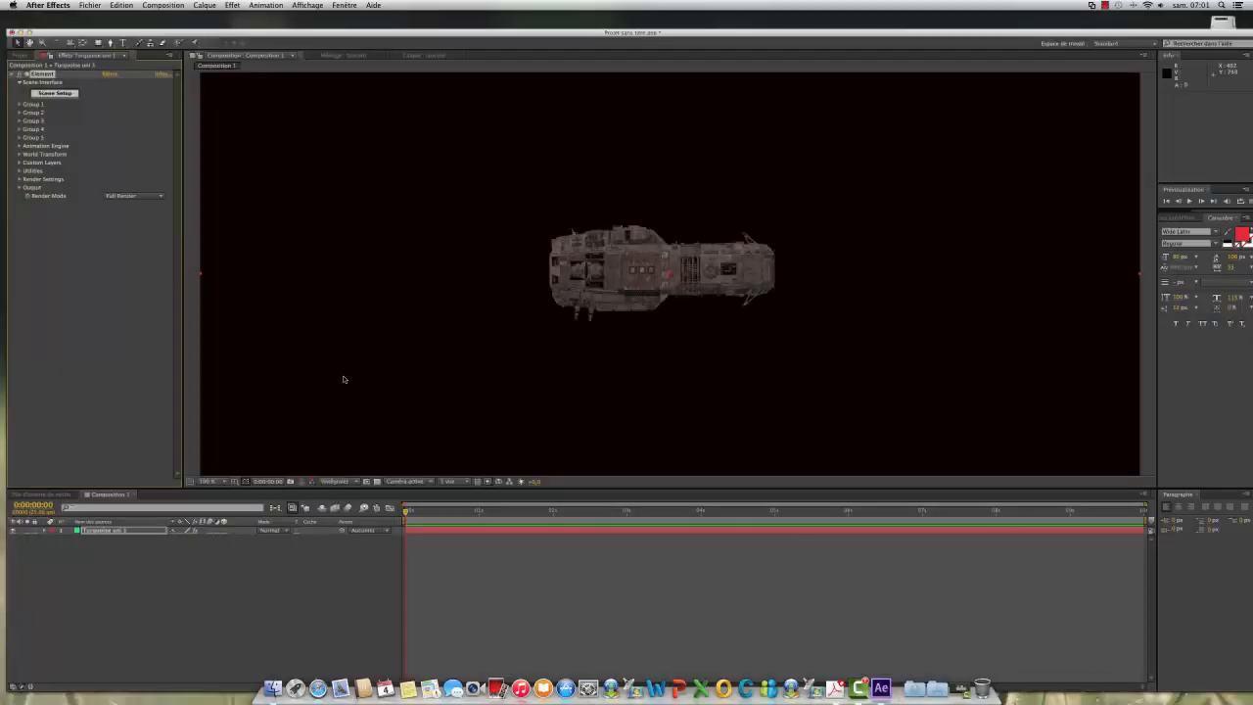
Step: Create a group null for Group 1 of the Element effect
click(19, 105)
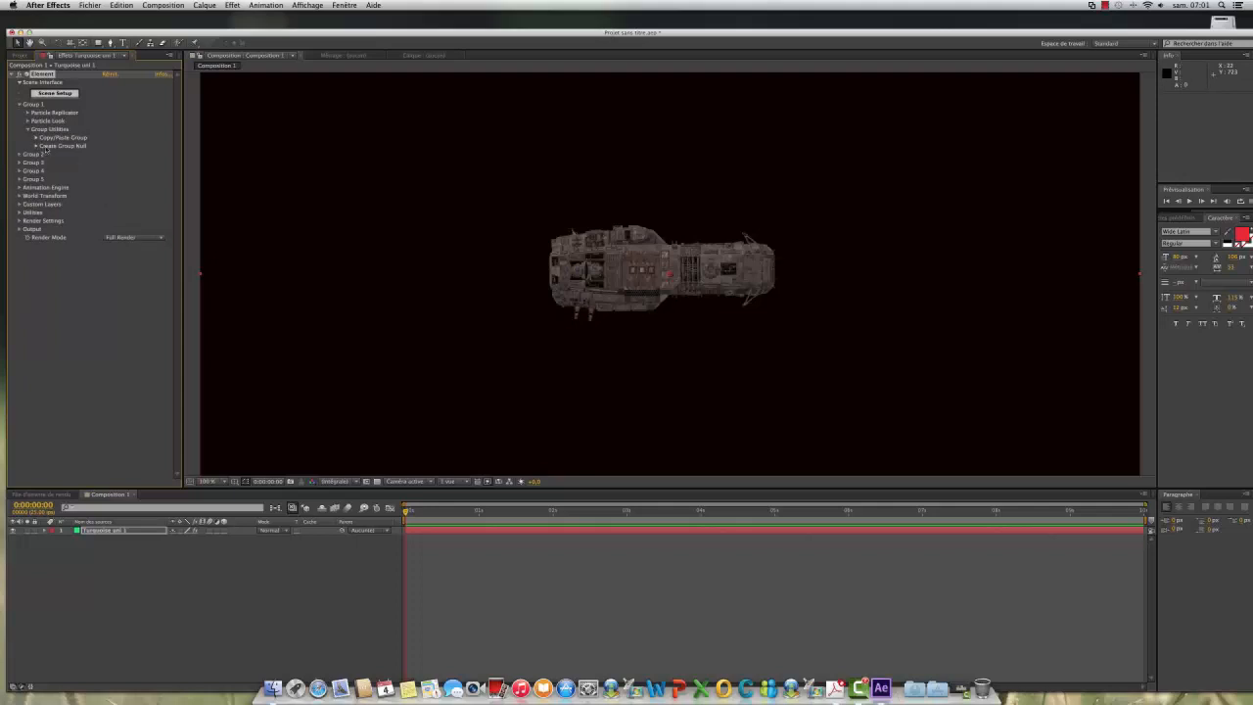
click(36, 146)
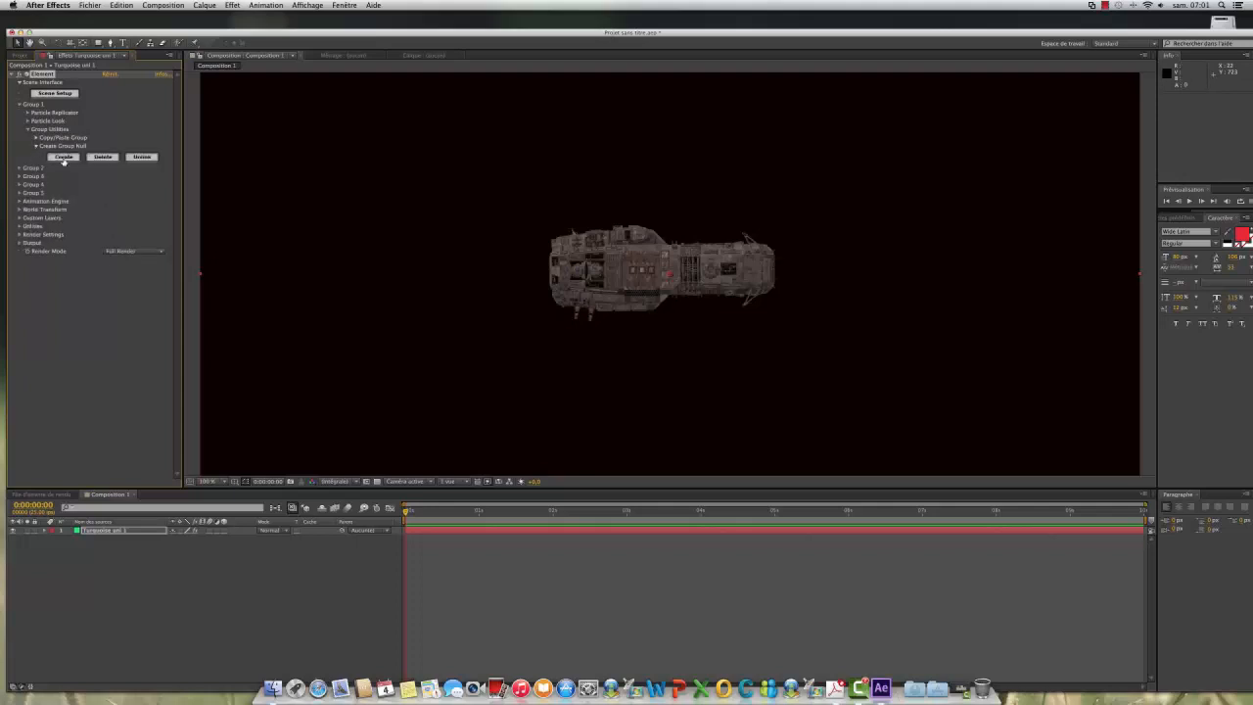
click(63, 158)
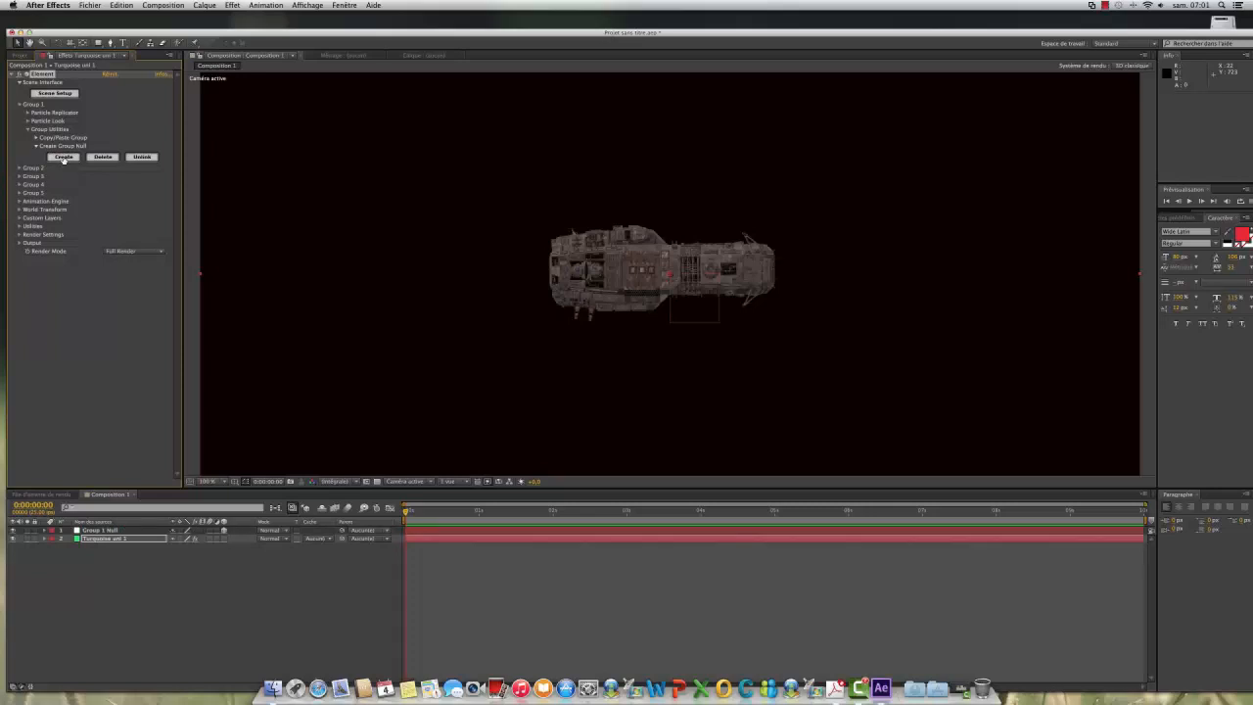
Step: Rotate the Group 1 null about -100° on X and about 66° on Z, turning the ship's nose toward the viewer
click(96, 531)
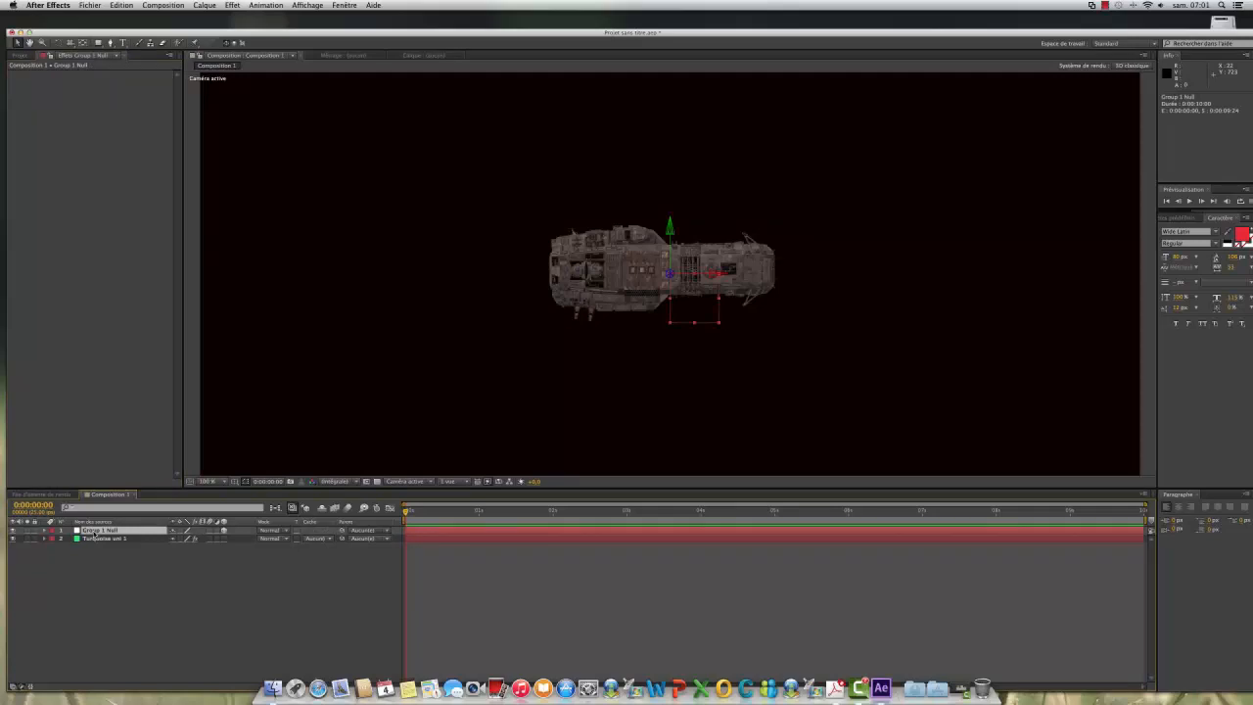
key(r)
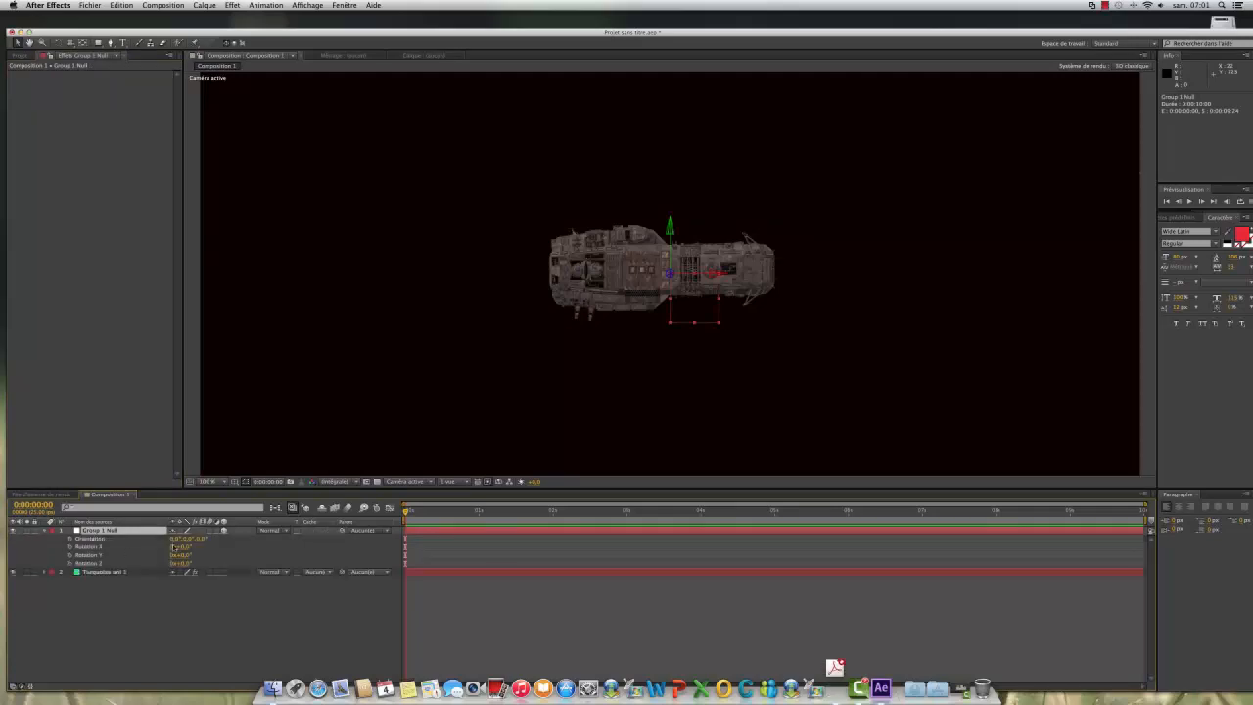
drag(181, 555, 138, 548)
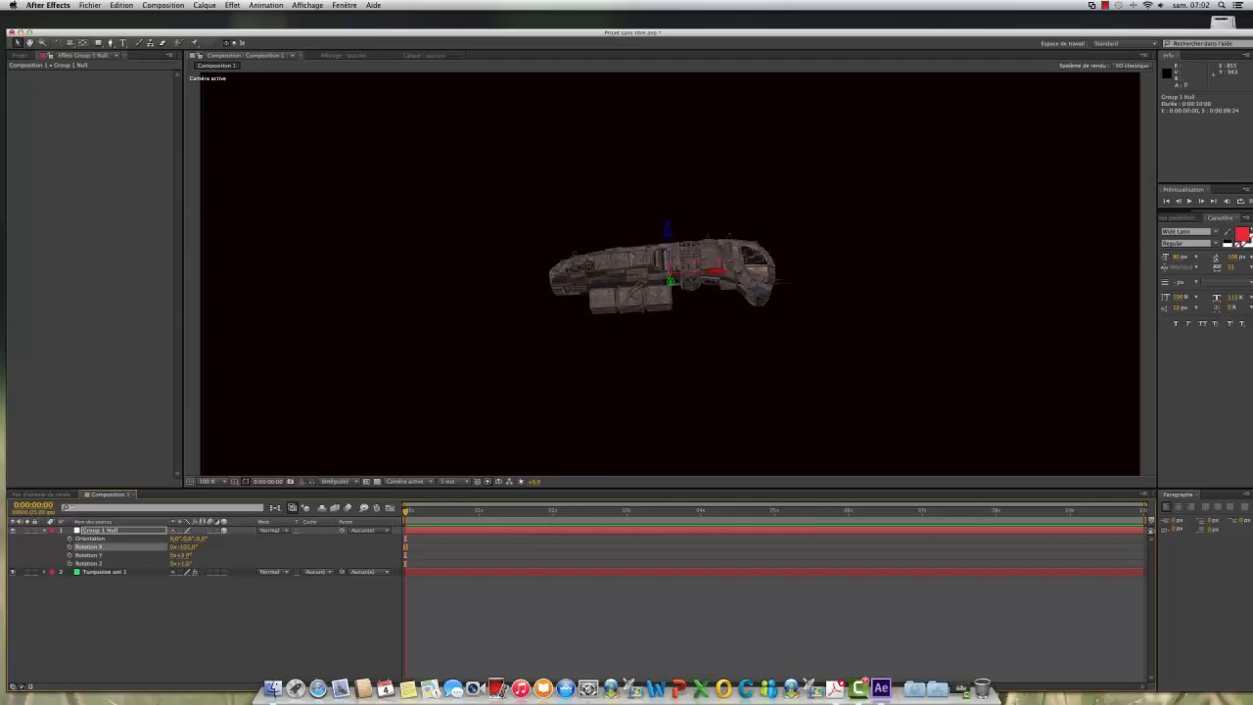
drag(186, 554, 223, 568)
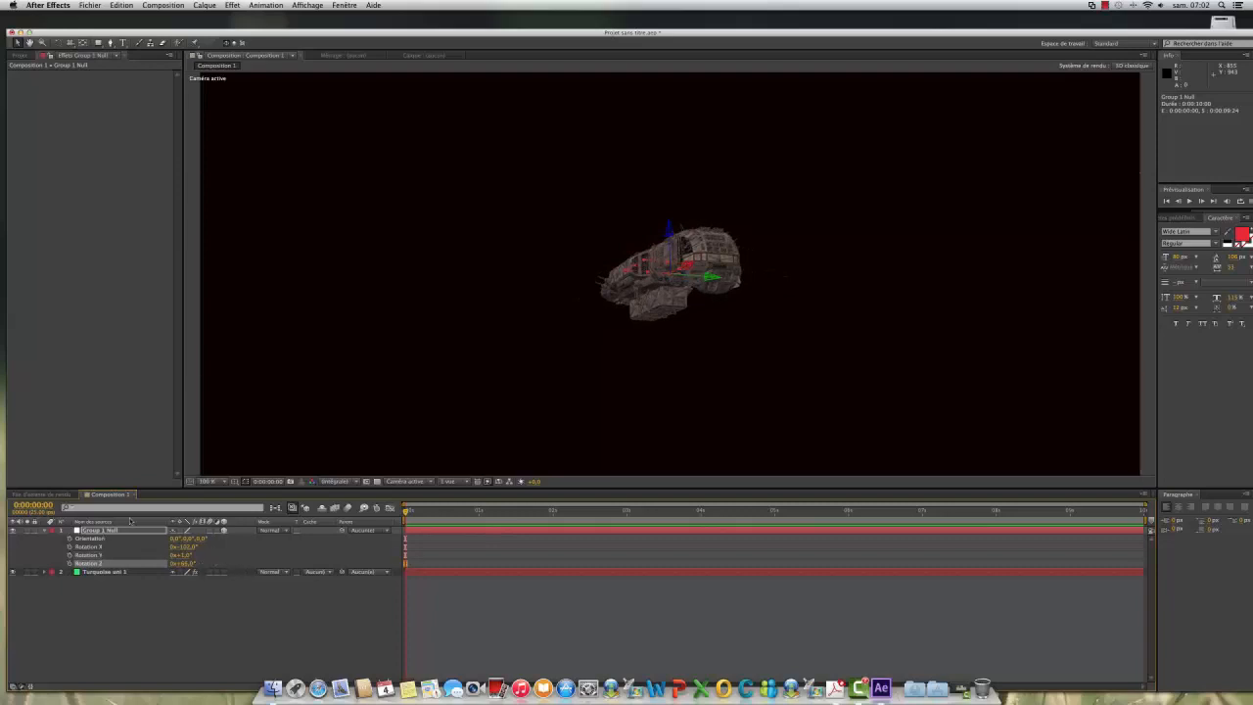
Step: Add a two-node camera with the 35 mm preset to the composition
click(204, 5)
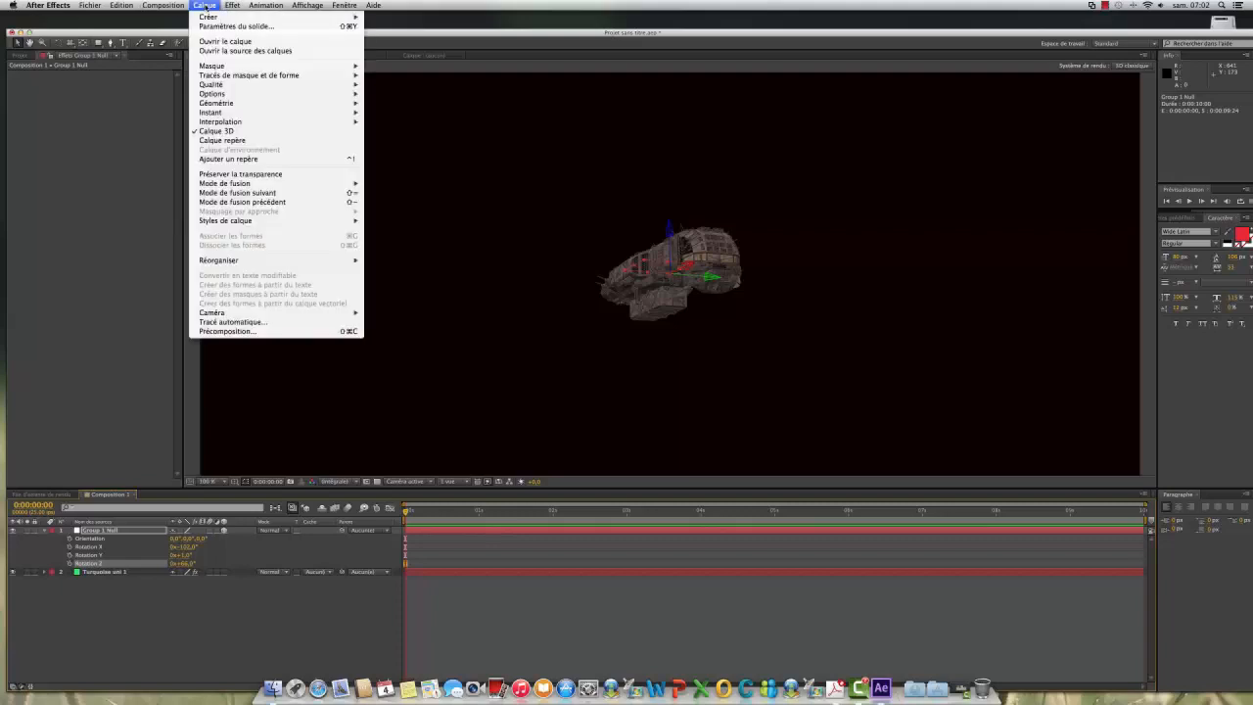
mouse_move(207, 18)
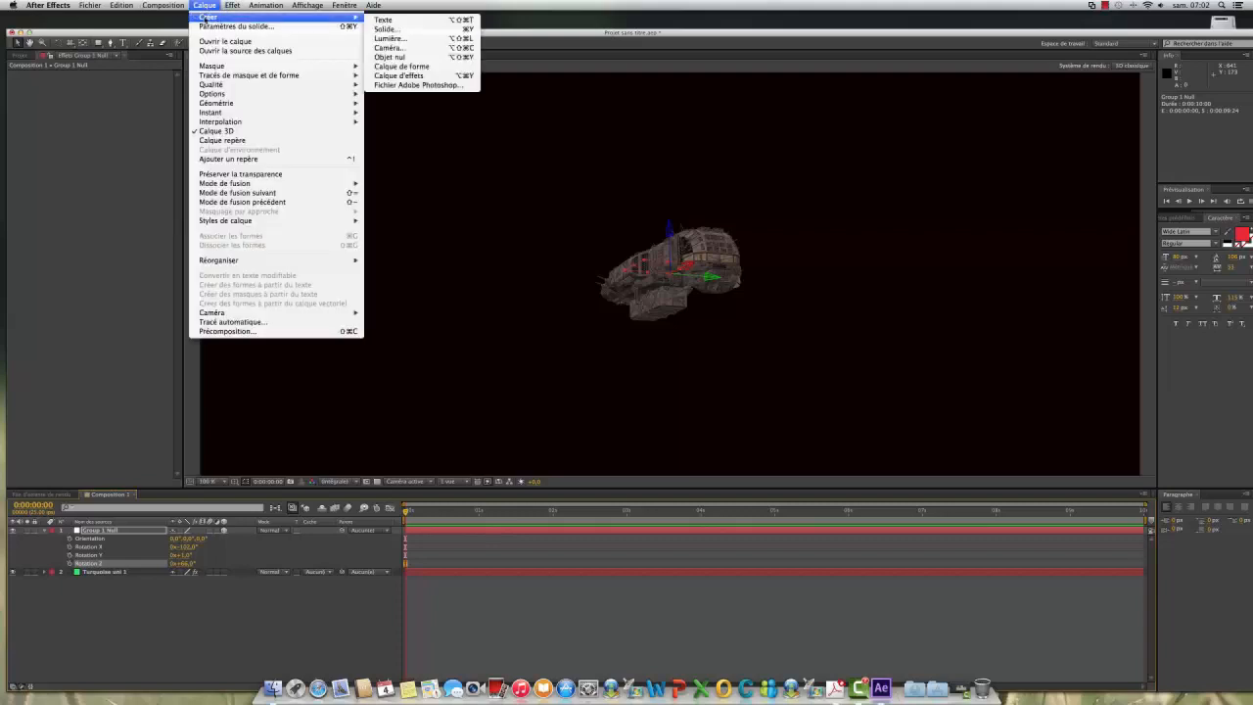
click(412, 49)
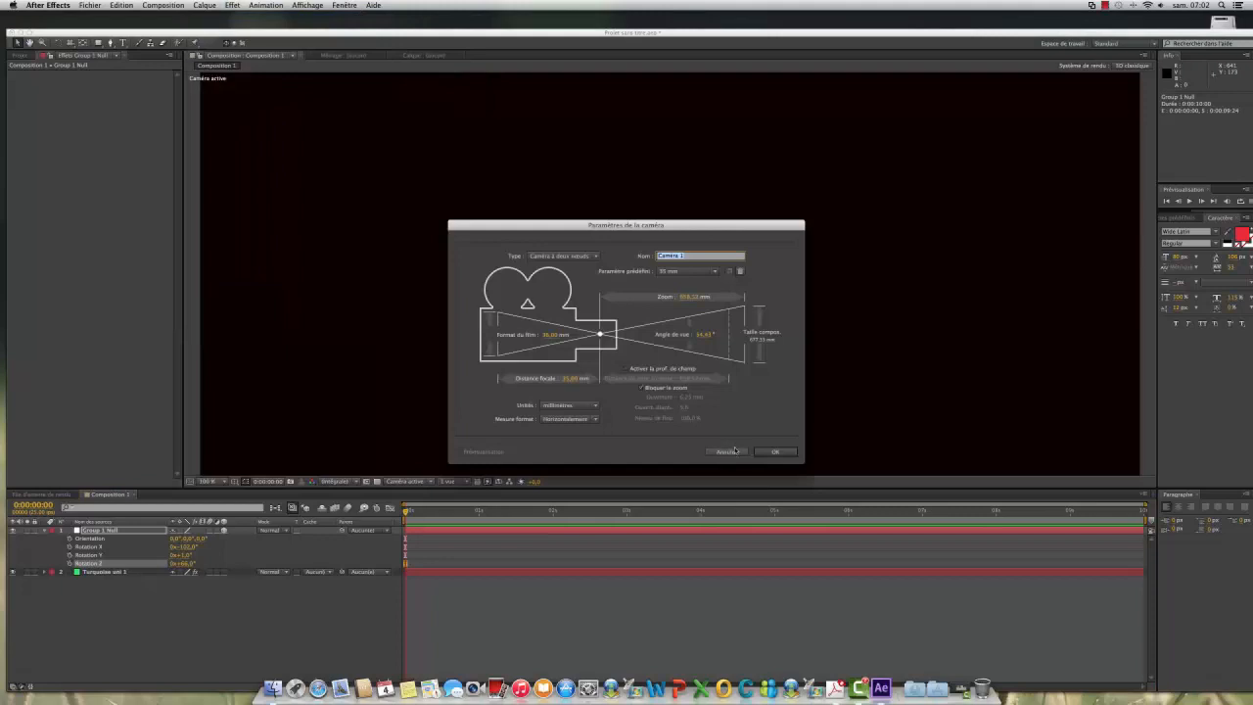
click(774, 451)
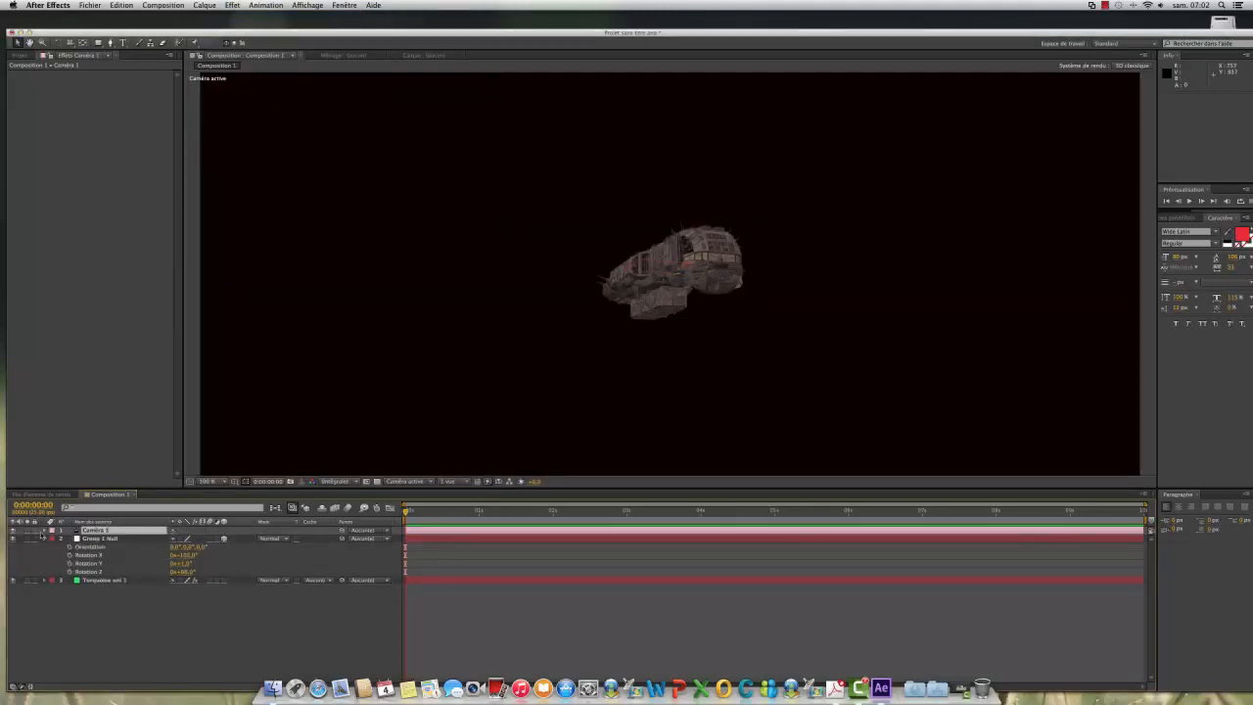
Step: Fit the composition in the viewer and move the camera toward the ship with the Track Z tool to a Z position of about -520
click(44, 530)
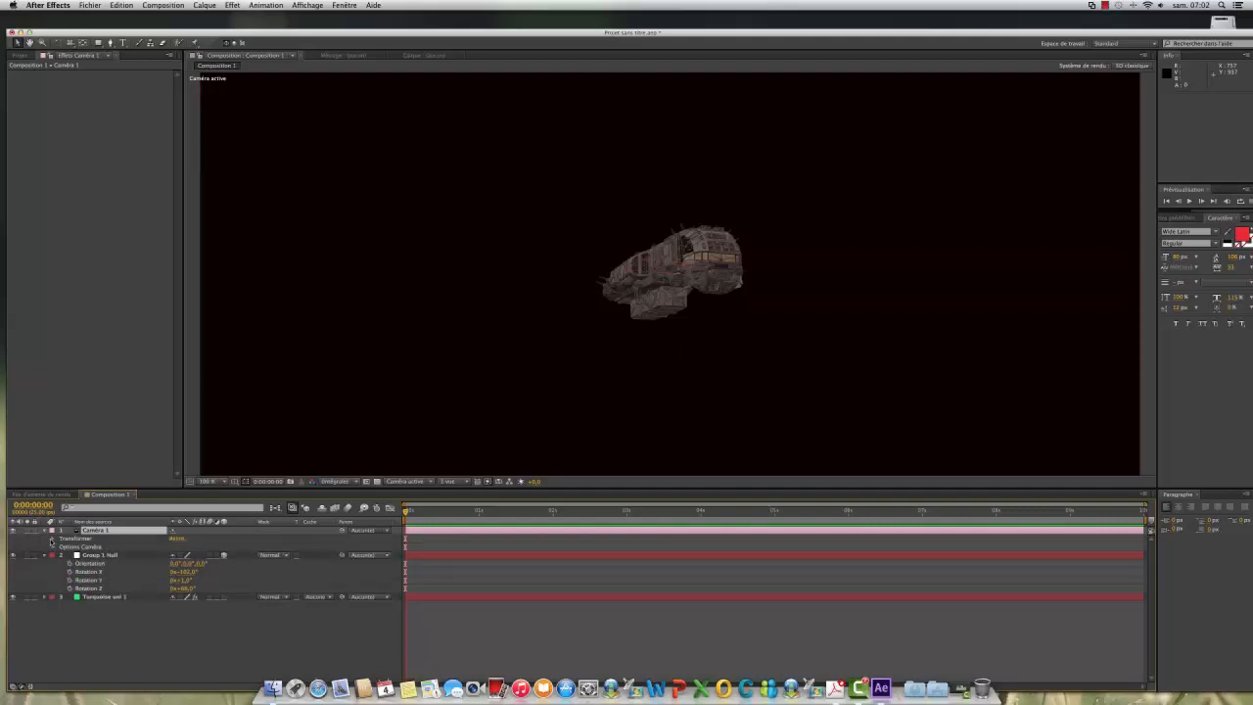
click(53, 539)
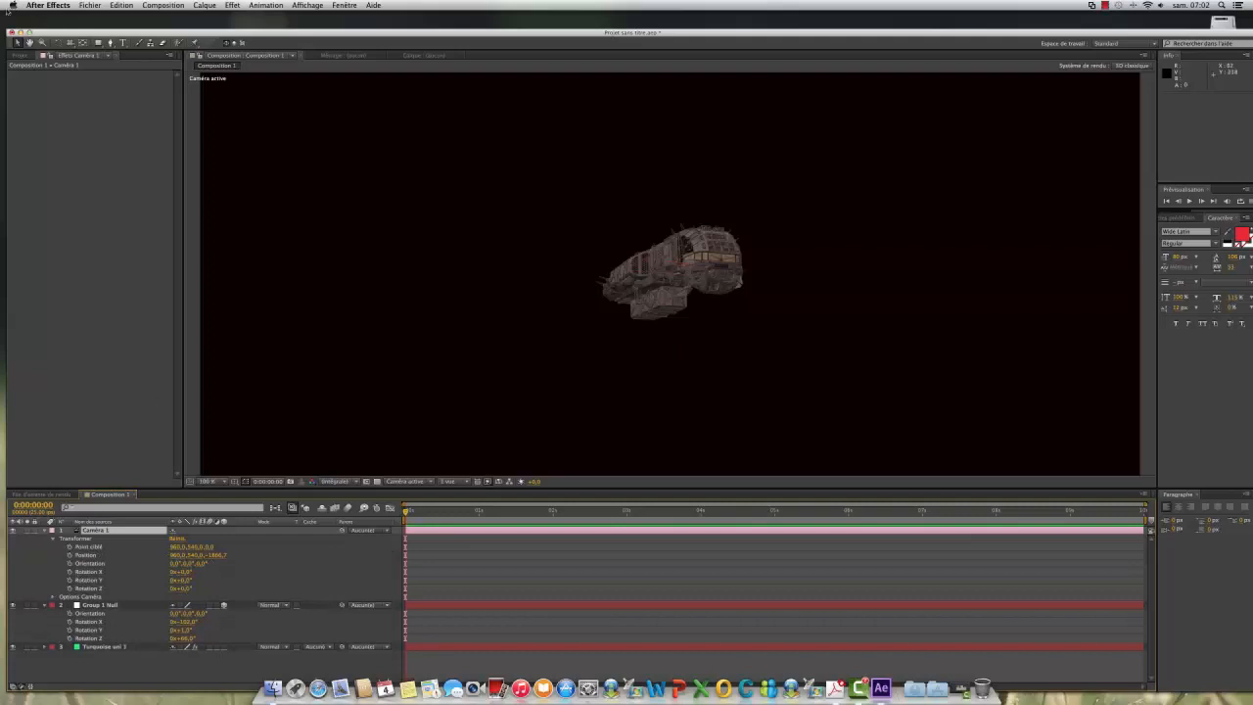
click(69, 42)
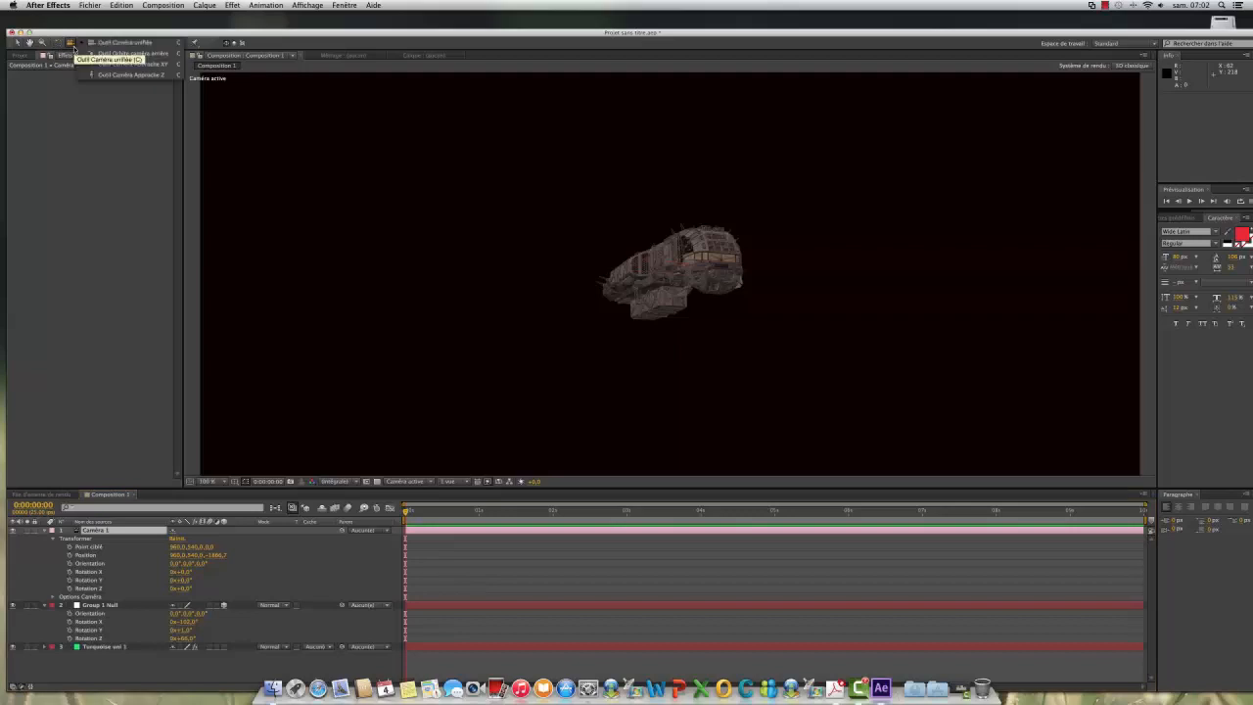
click(125, 77)
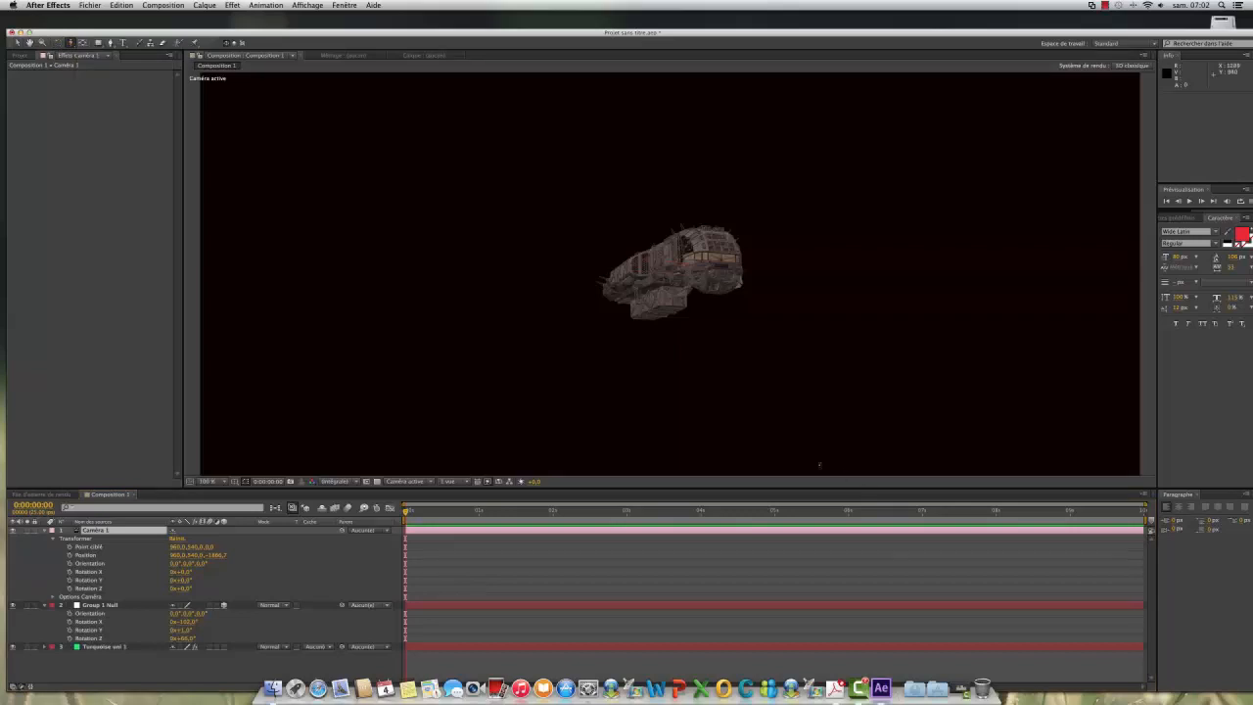
scroll(695, 359, down, 6)
scroll(695, 359, up, 10)
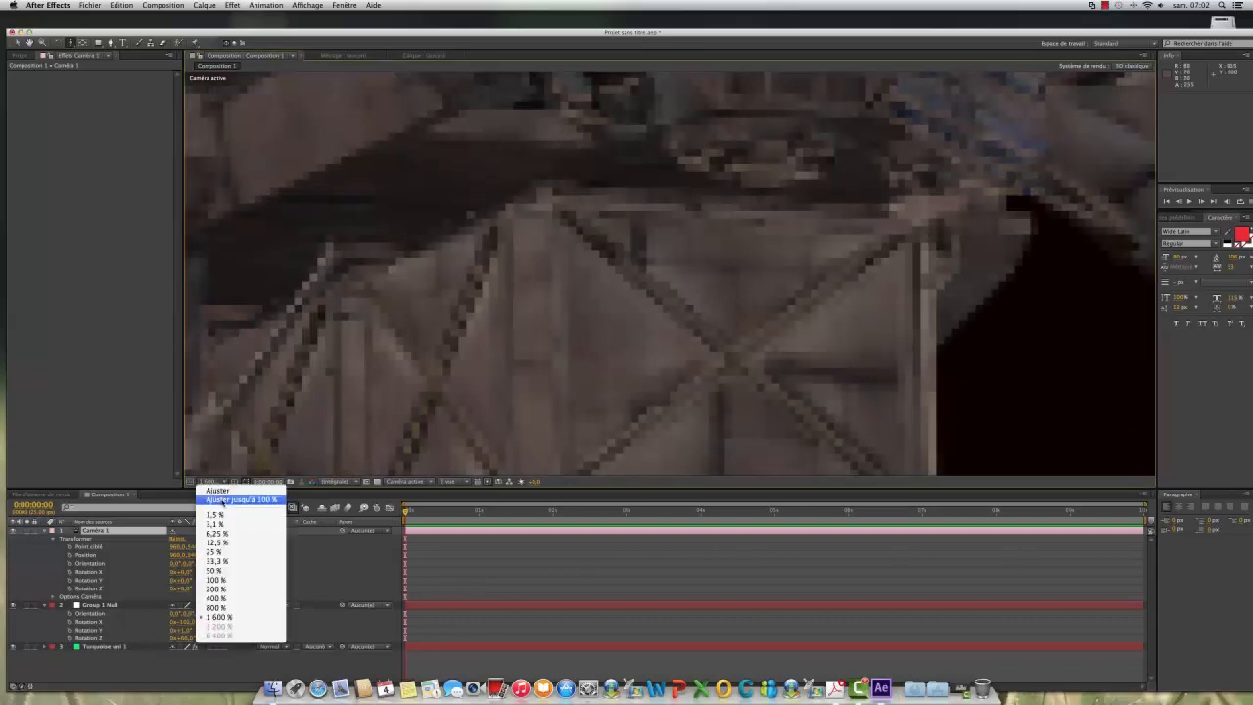
click(241, 499)
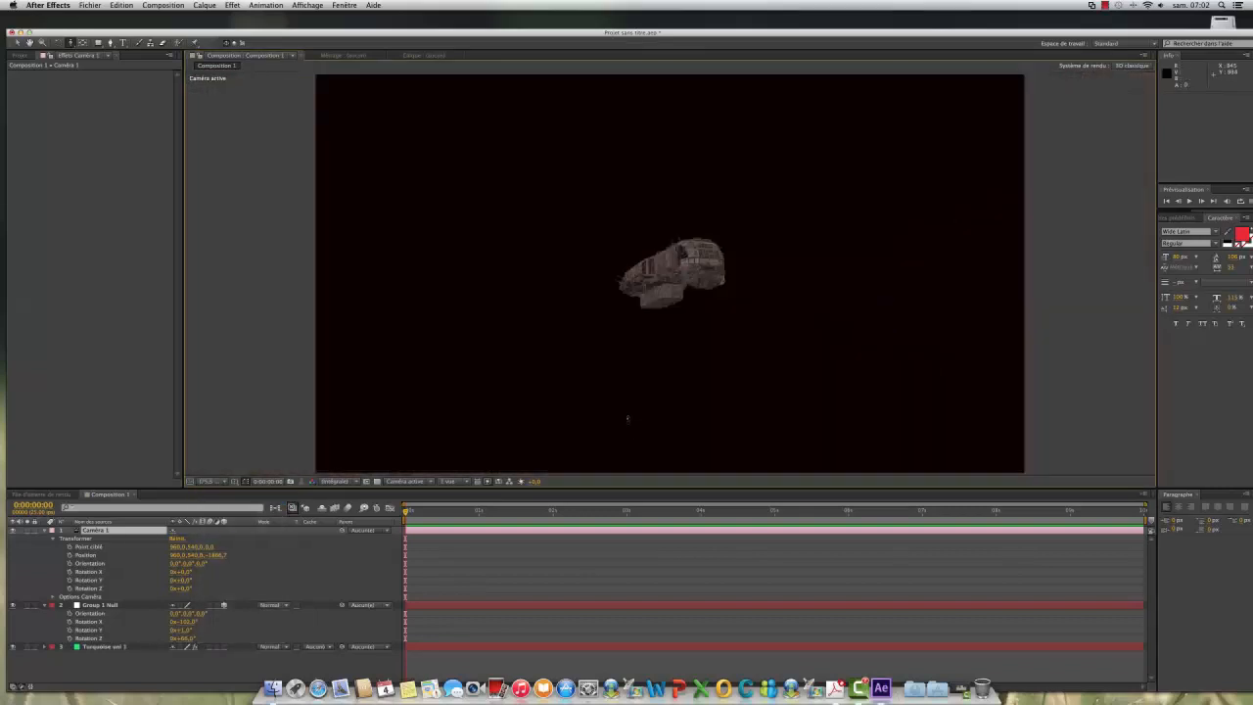
drag(627, 419, 641, 344)
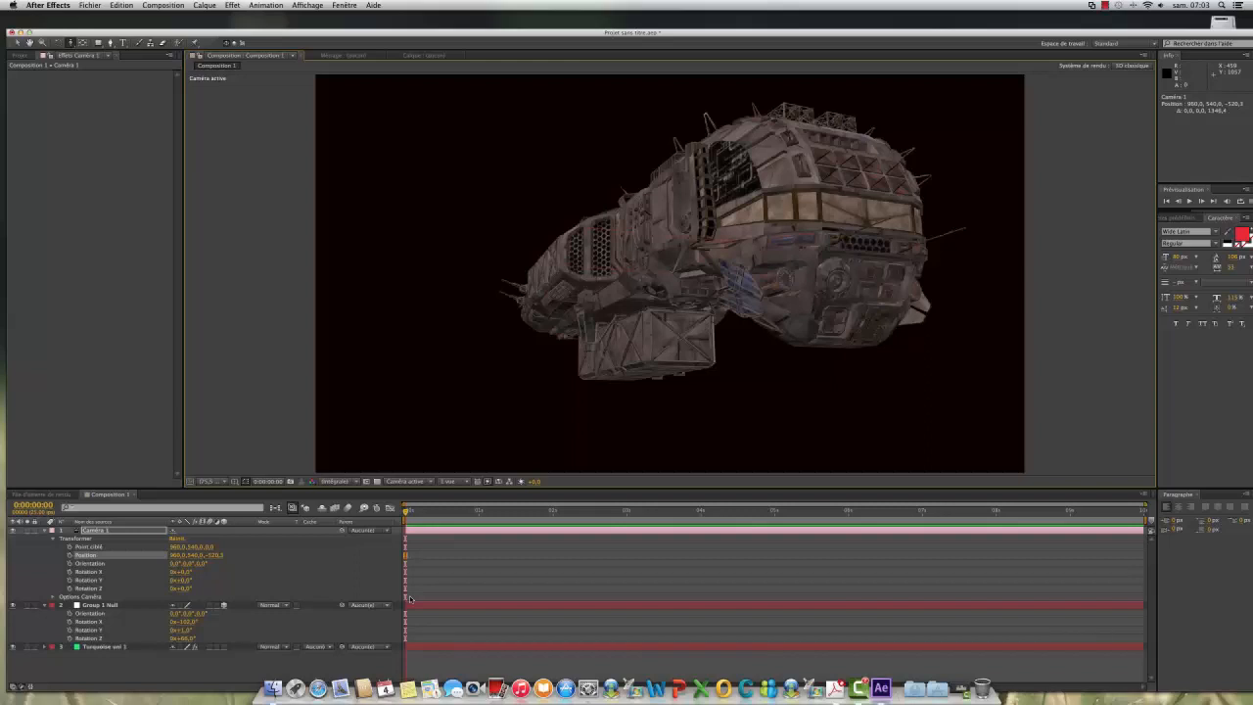
Step: Open the Element scene setup of the turquoise solid and save the Morena smuggler ship as a model preset in the Starter_Pack folder
click(234, 671)
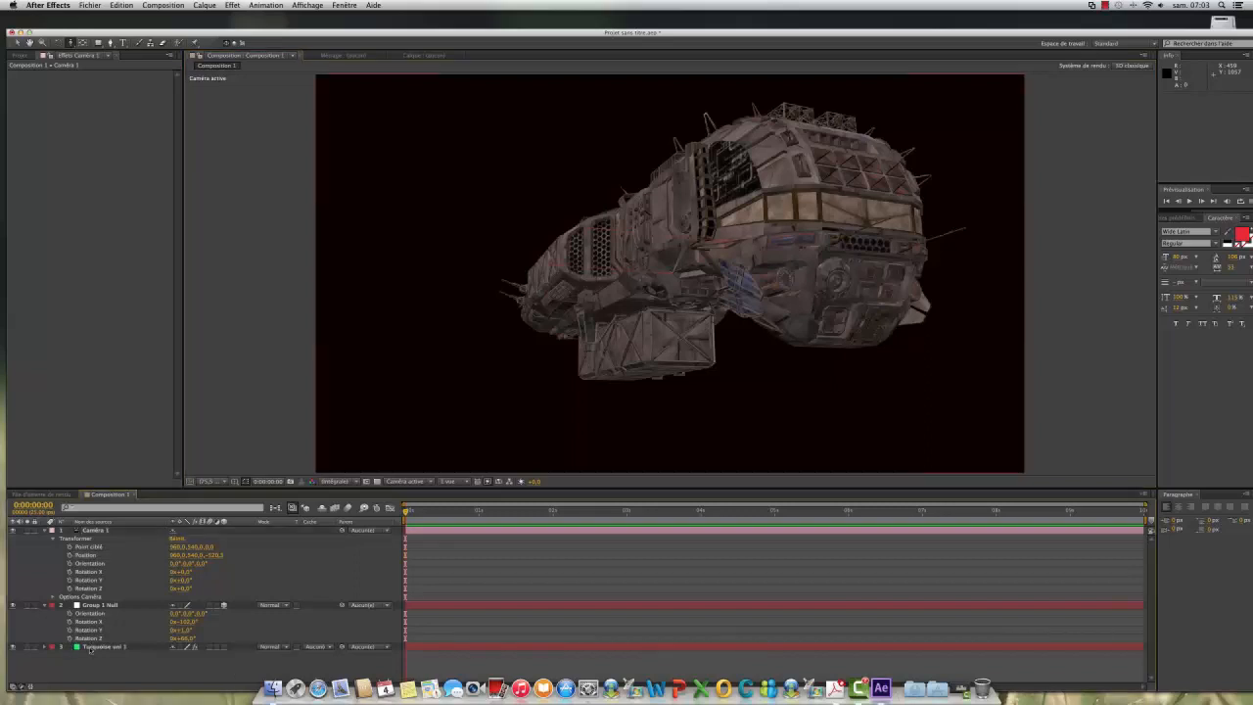
click(89, 649)
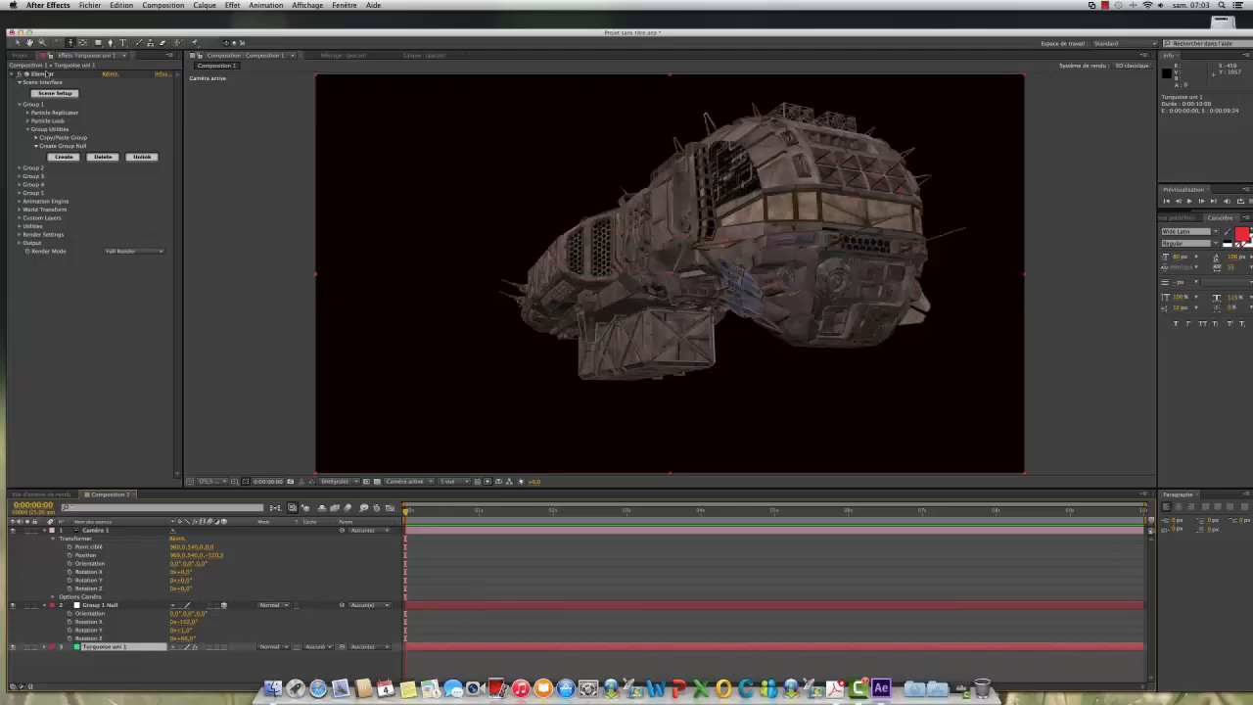
click(54, 93)
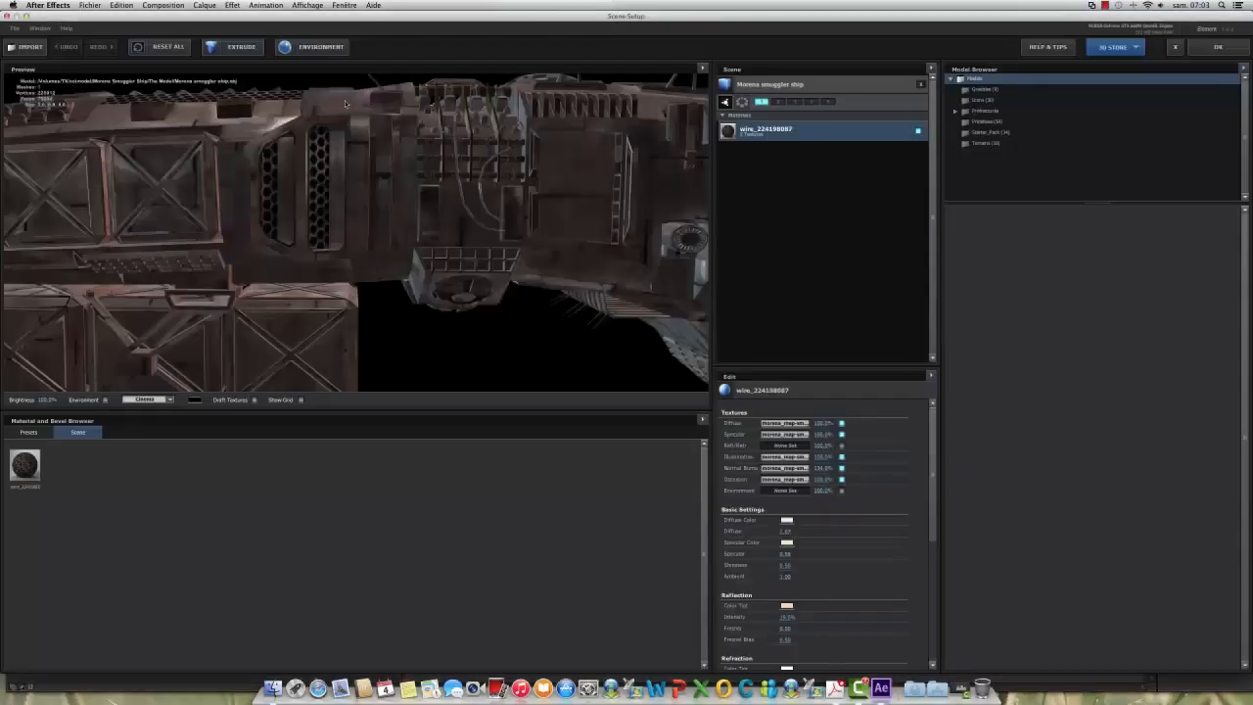
right_click(743, 87)
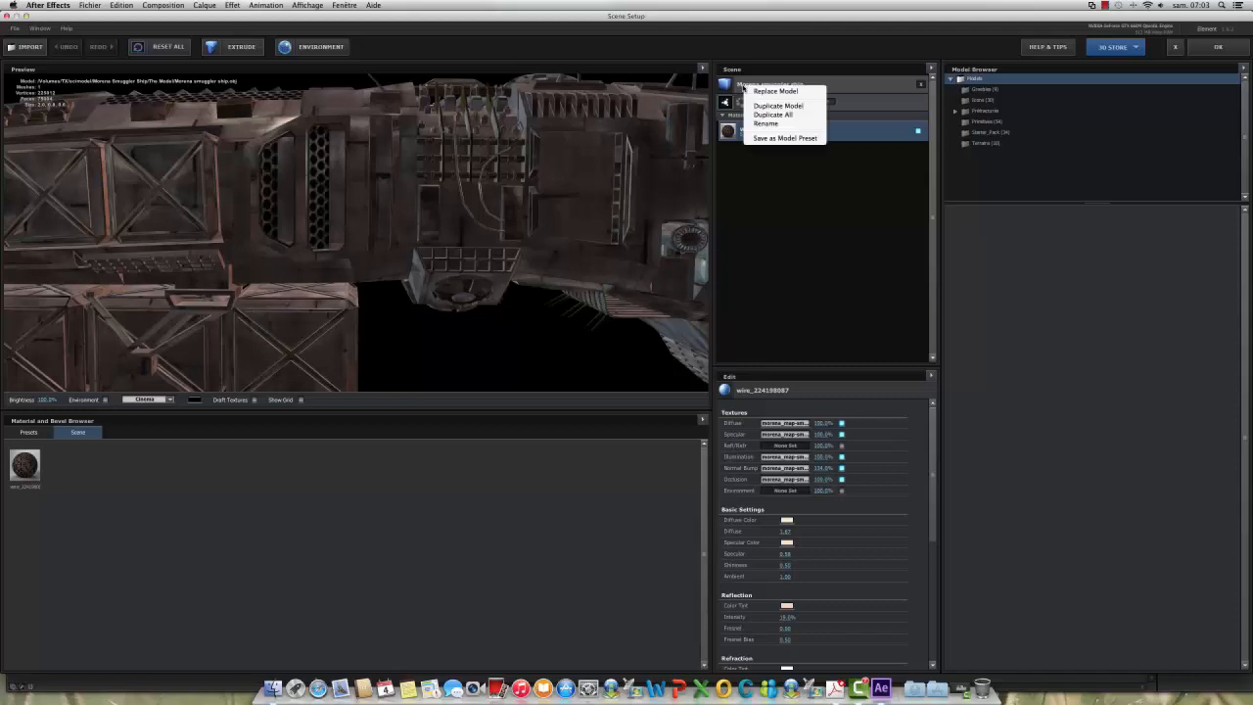
click(768, 138)
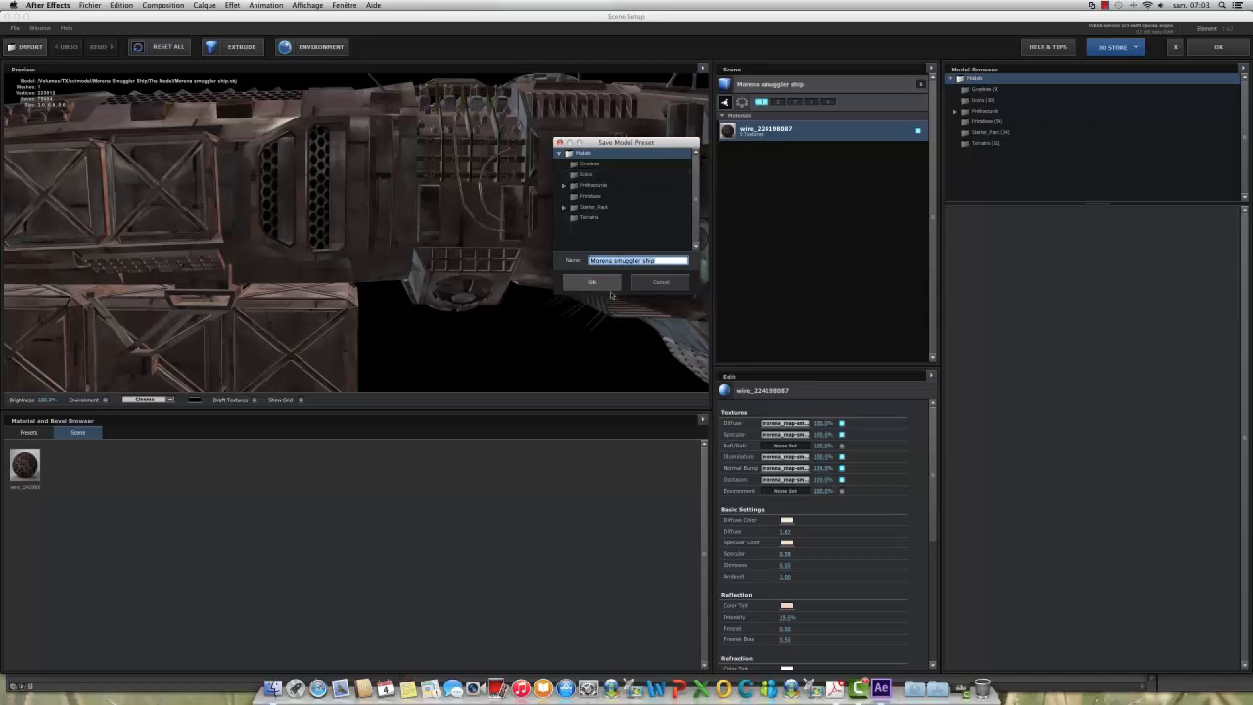
double_click(574, 210)
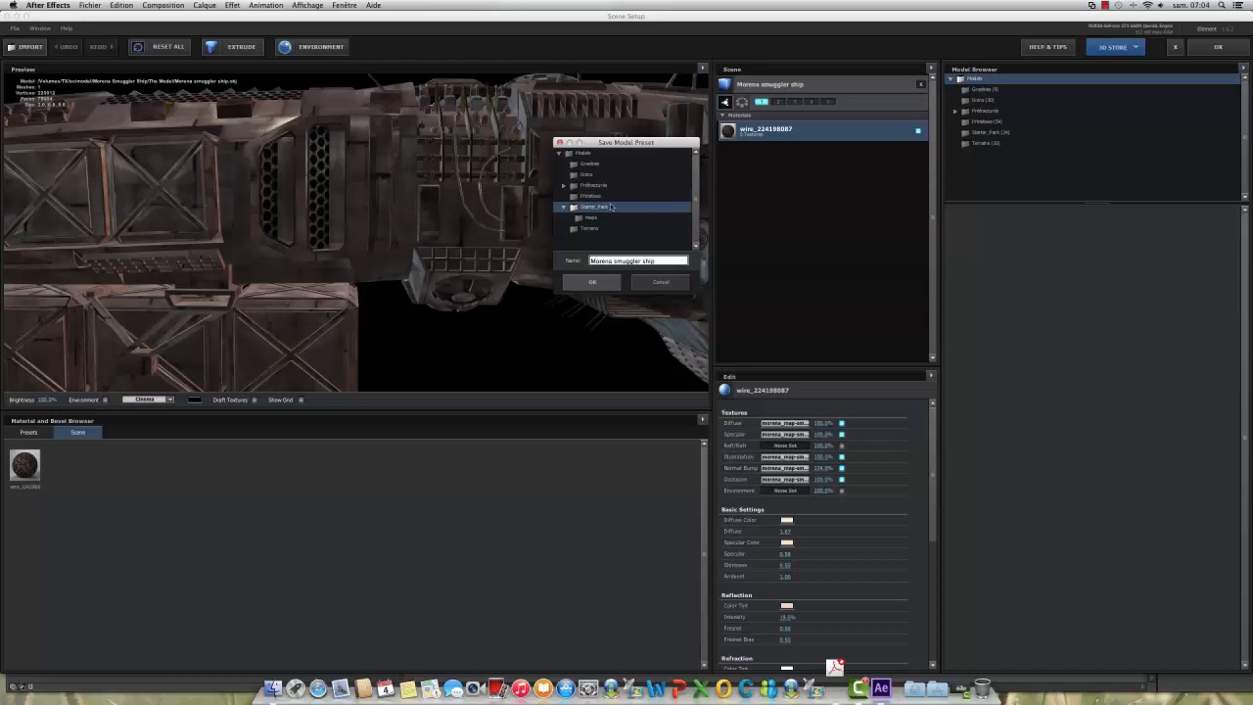
click(594, 282)
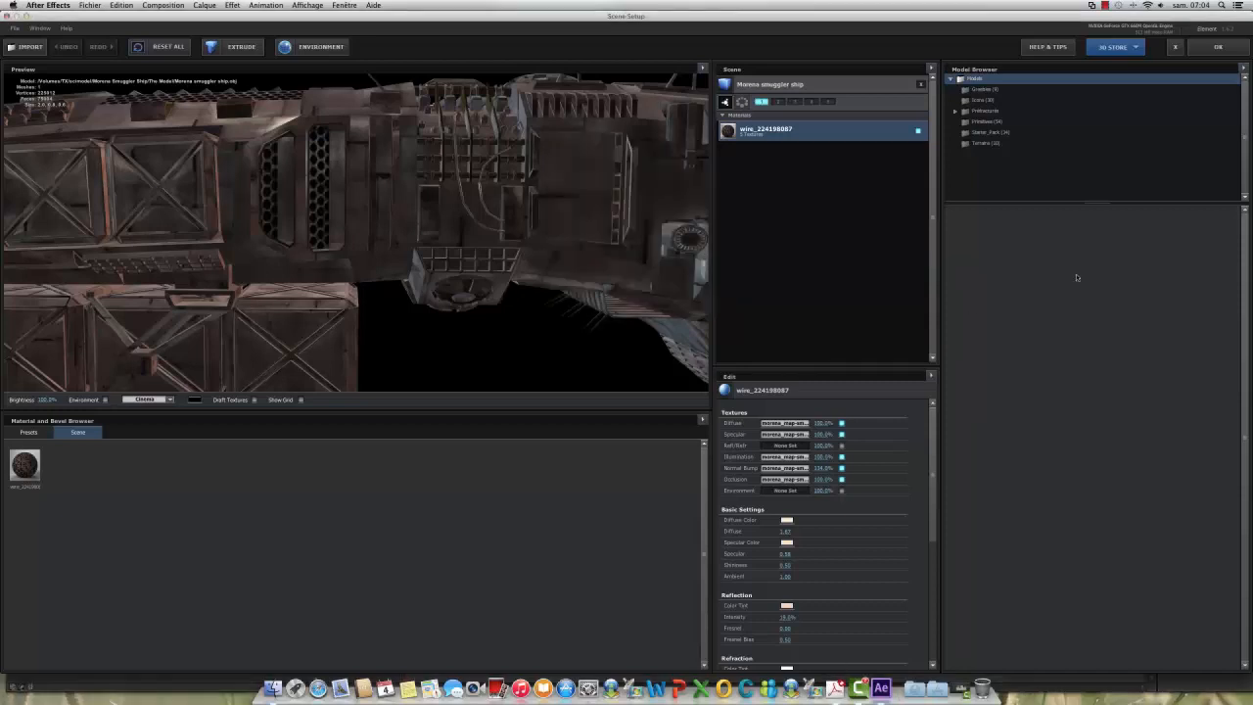
Step: Add a second Morena smuggler ship from the Starter_Pack presets, assign it to group 2 and accept the scene setup
click(974, 134)
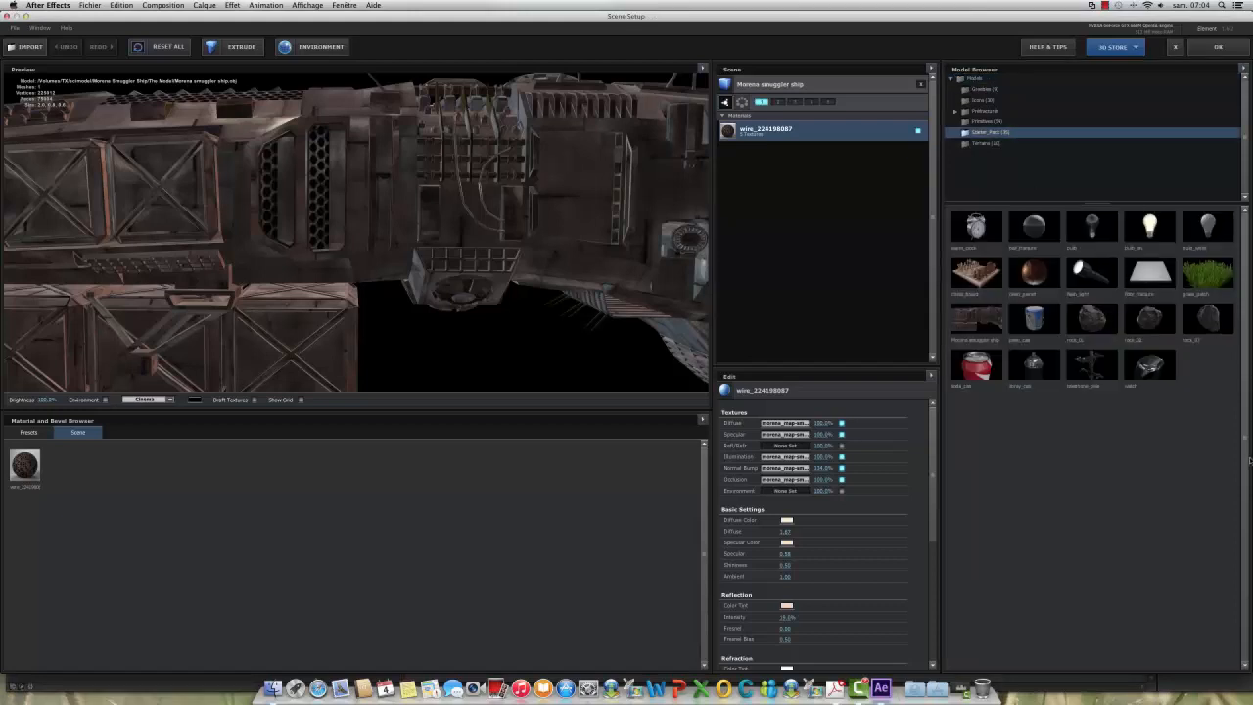
click(982, 323)
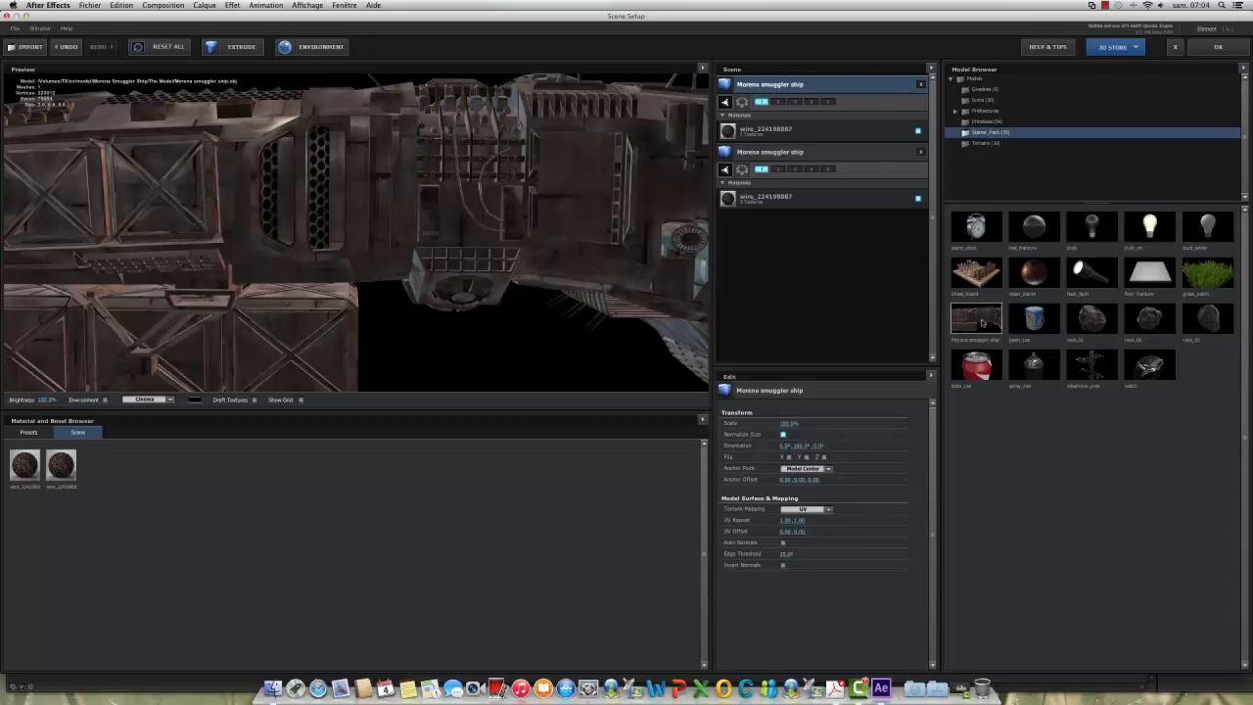
right_click(982, 323)
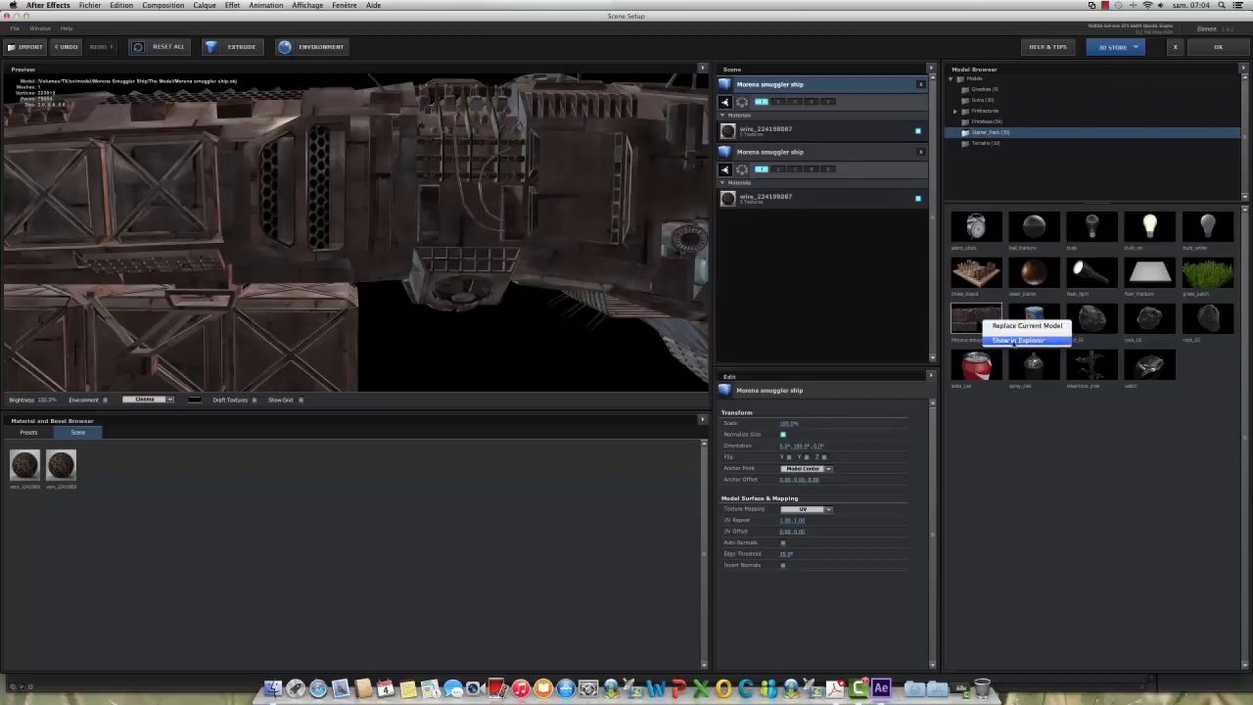
click(1012, 479)
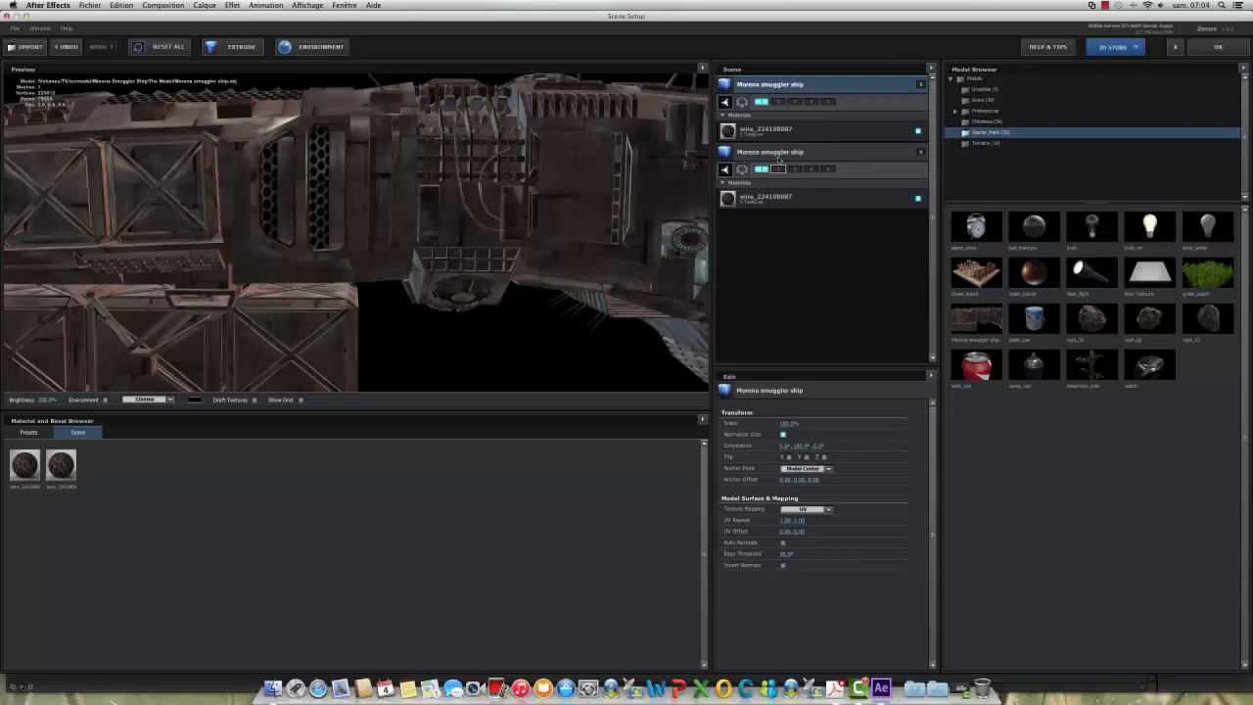
click(779, 102)
click(1219, 47)
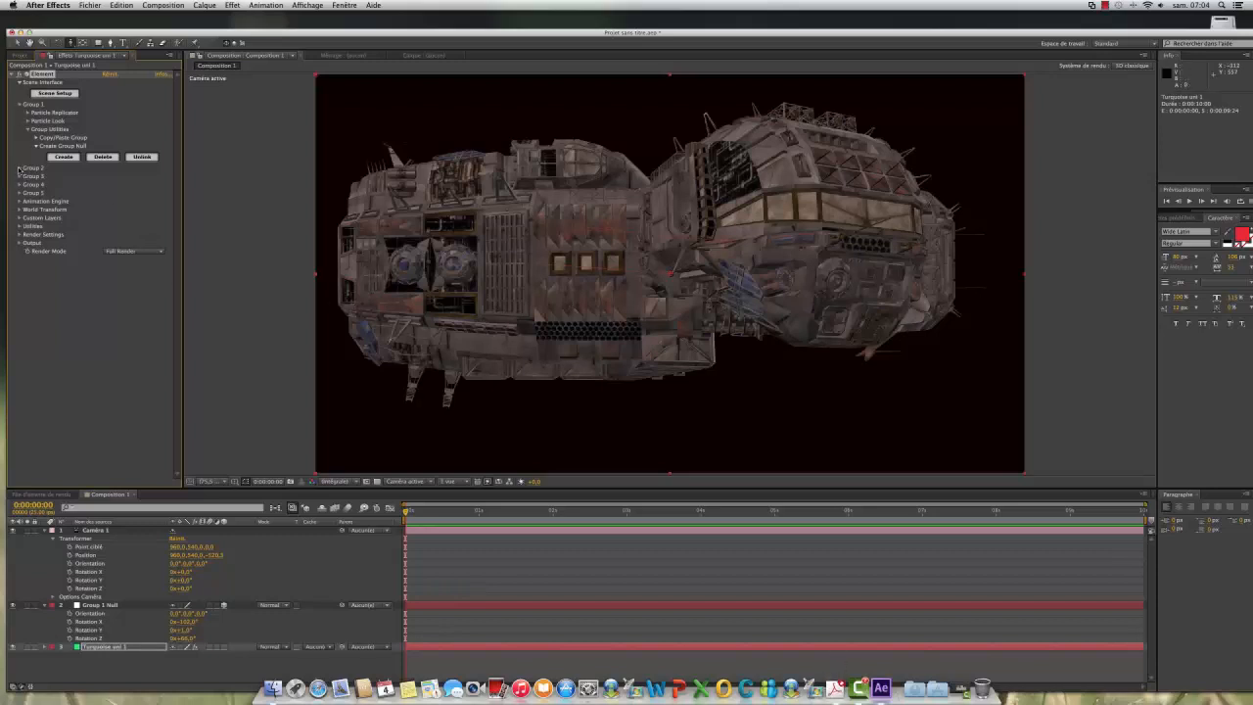
Step: Create a group null for Group 2 of the Element effect
click(18, 168)
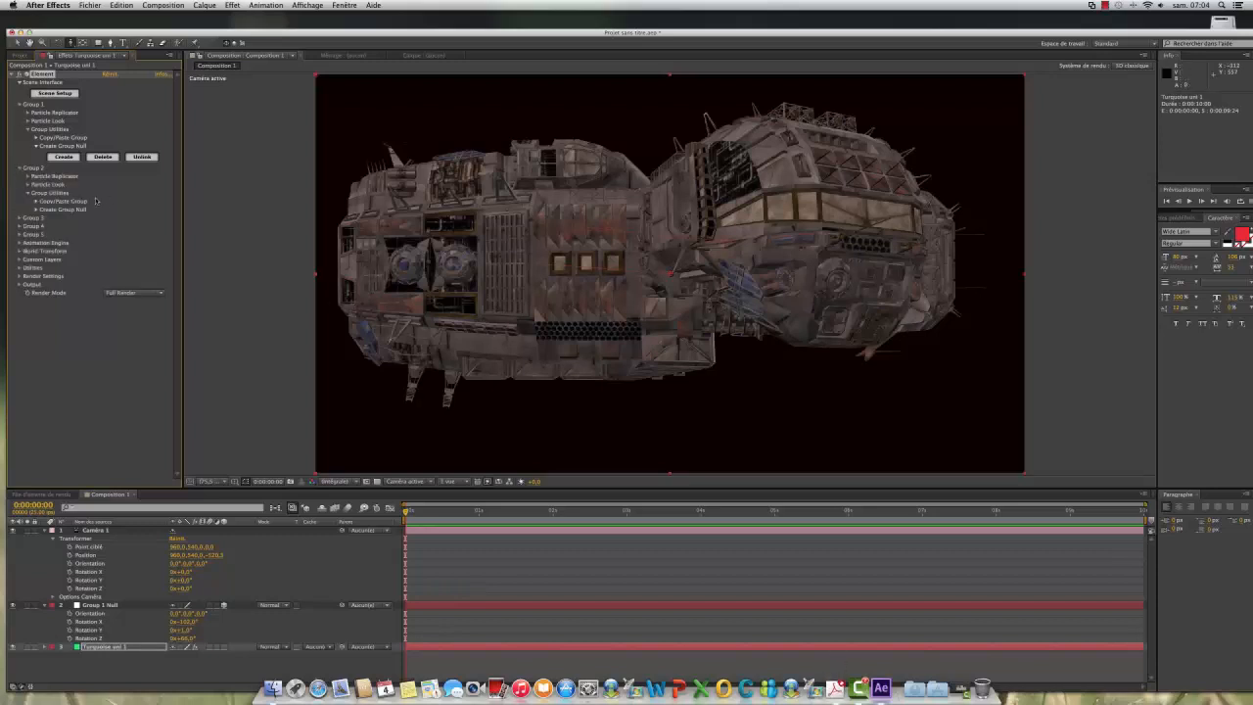
click(35, 210)
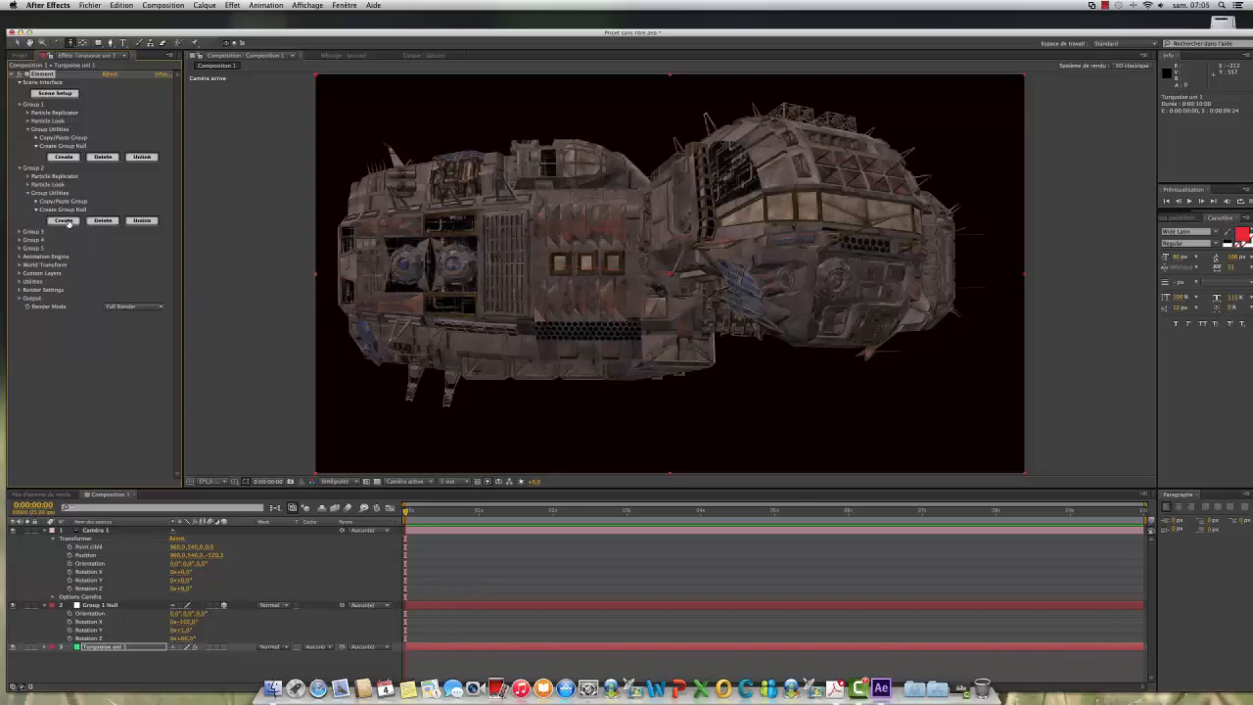
click(64, 220)
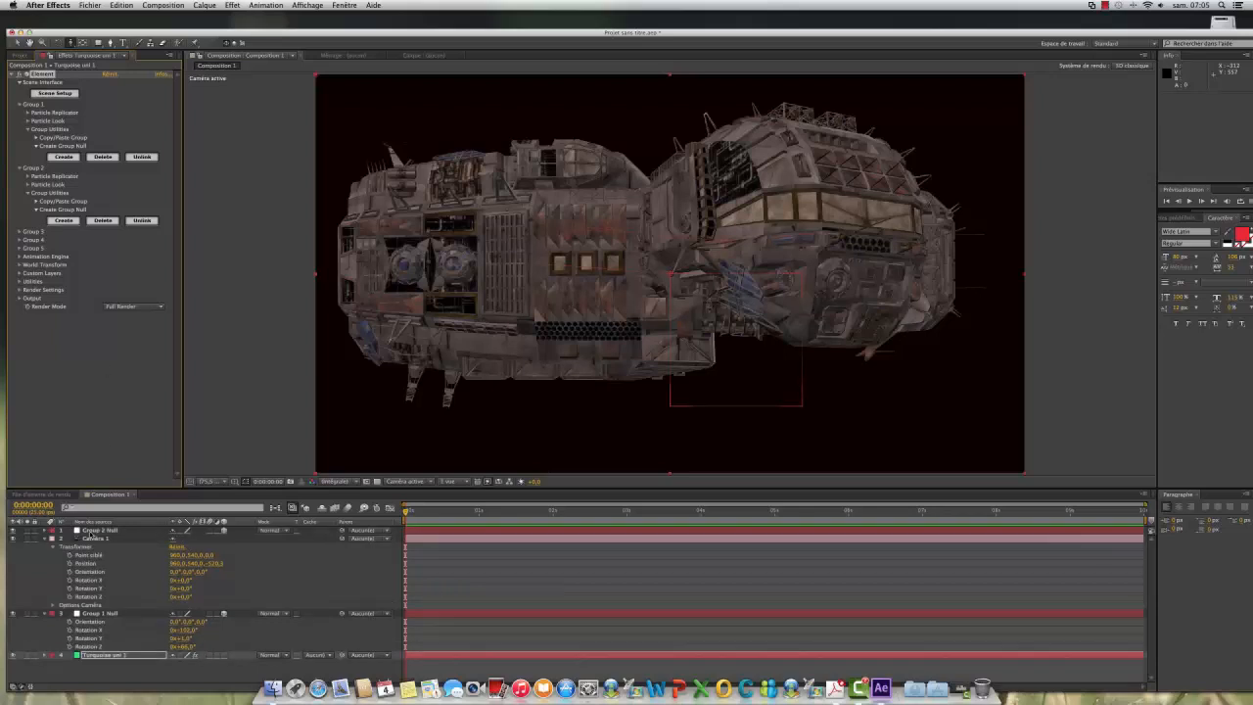
Step: Move the Group 2 null away from the camera to a Z position of about 540
click(89, 531)
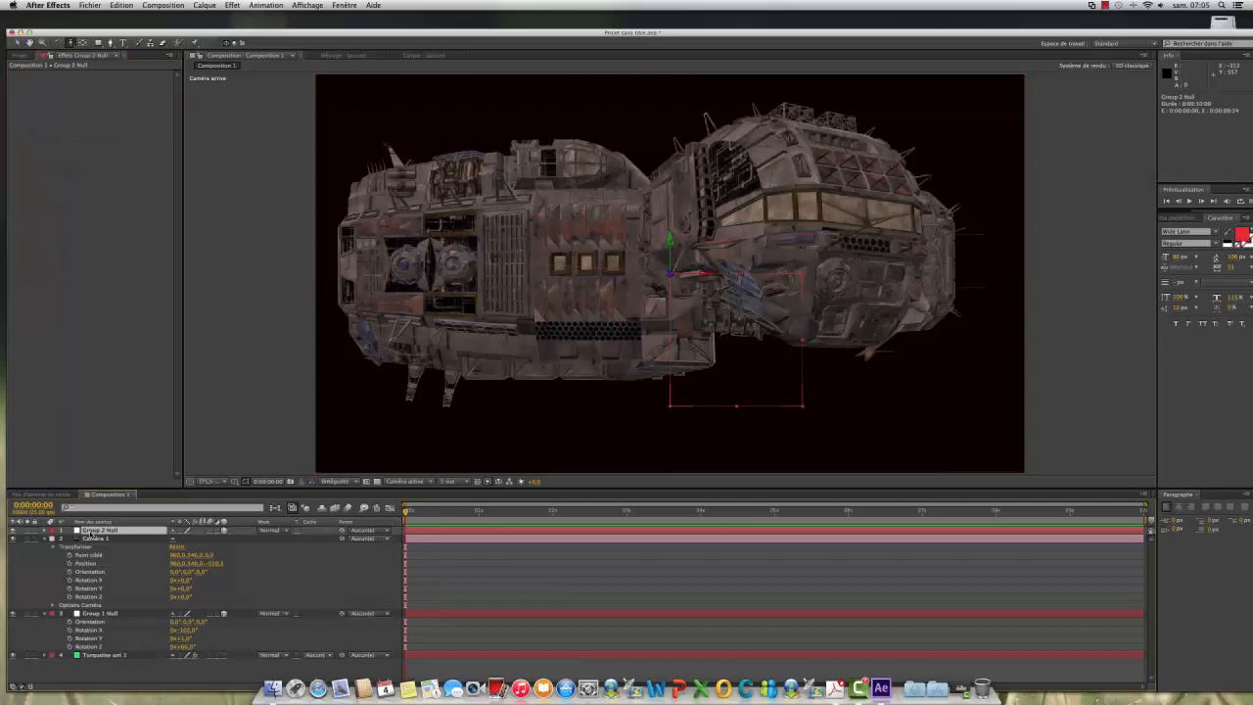
key(p)
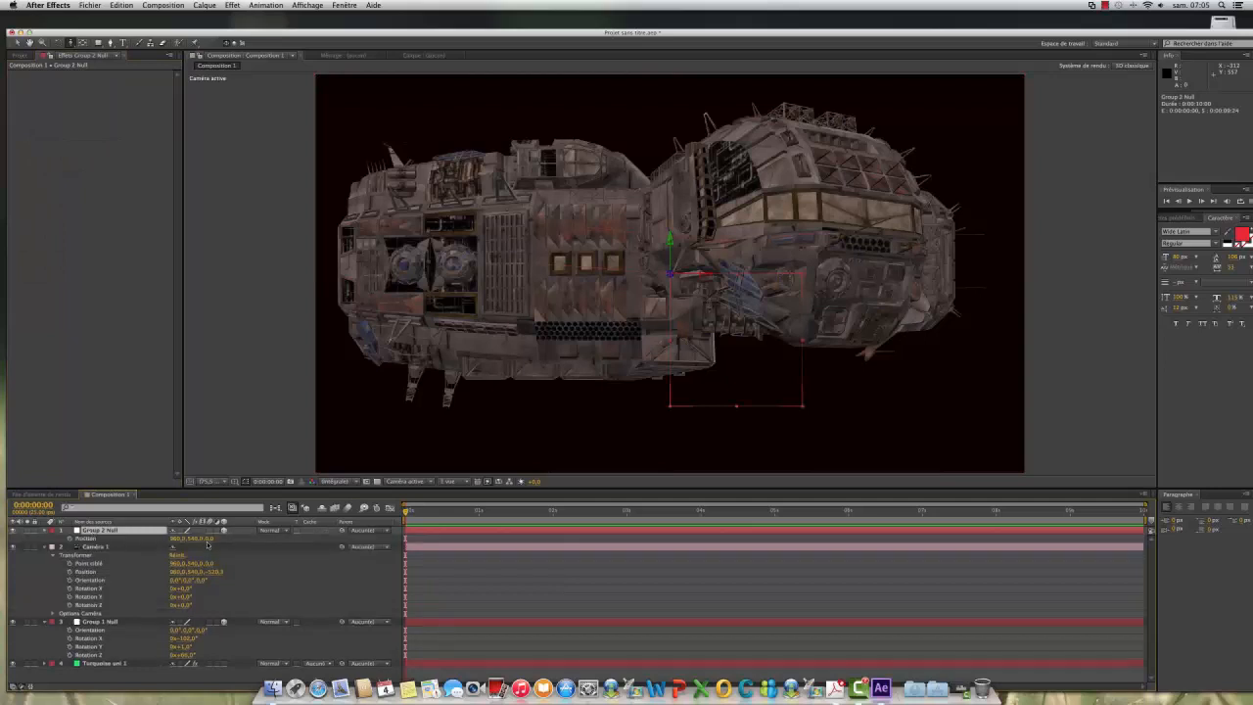
drag(210, 539, 227, 538)
drag(489, 556, 490, 556)
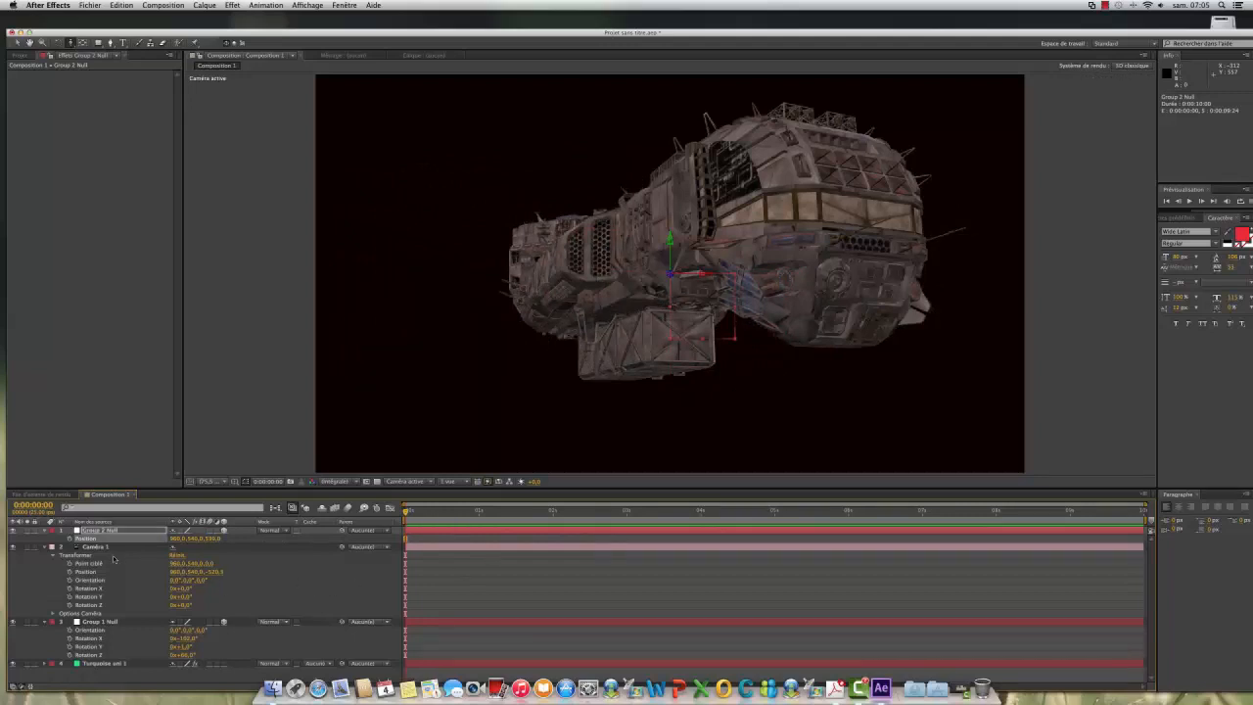
Step: Rotate the Group 2 null so the second ship faces the viewer, and shift it left of the first ship to an X position of about 565
key(r)
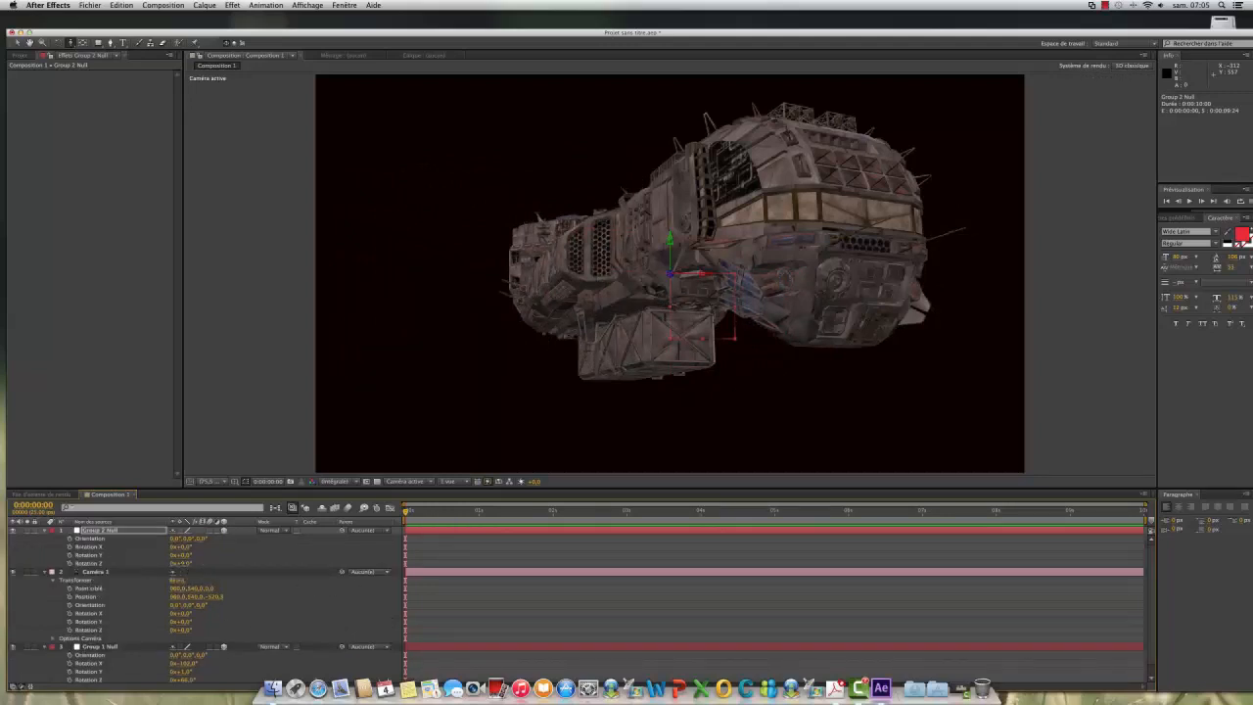
drag(182, 563, 147, 549)
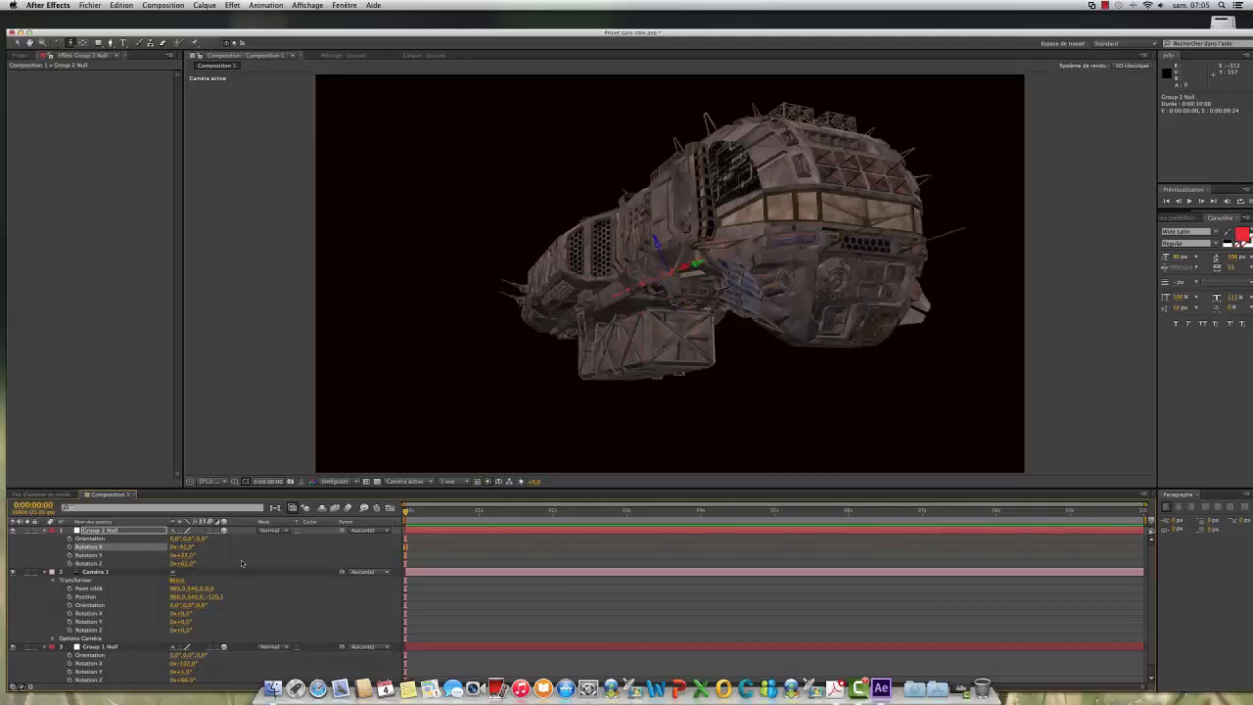
key(p)
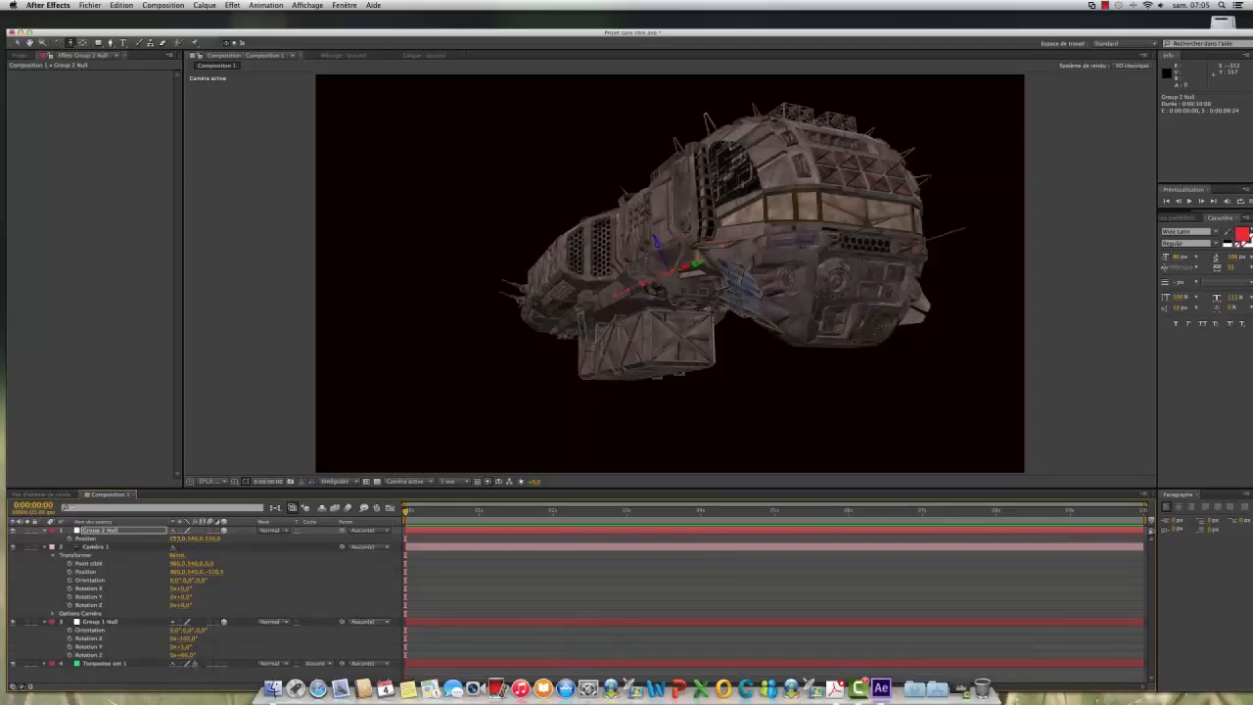
drag(177, 540, 3, 529)
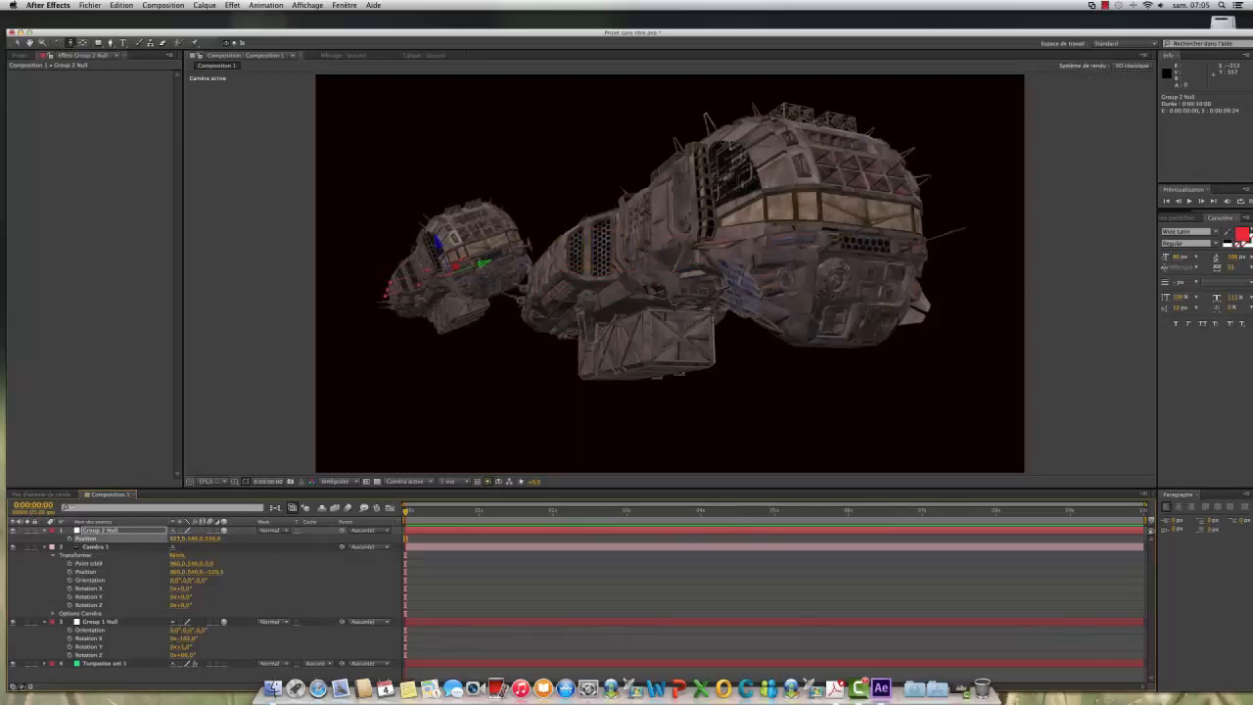
drag(178, 539, 147, 538)
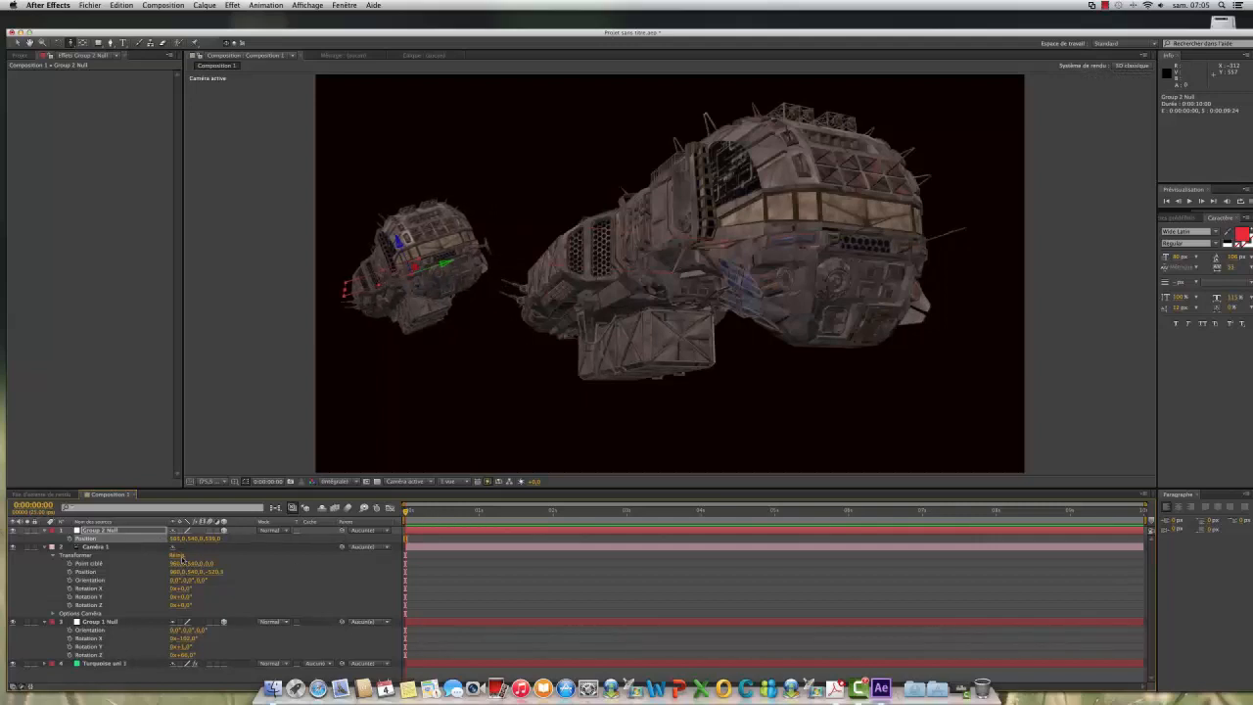
Step: Level the second ship by rotating the Group 2 null to about -90° on X, 0° on Y and 60° on Z, and collapse the layers' properties
key(r)
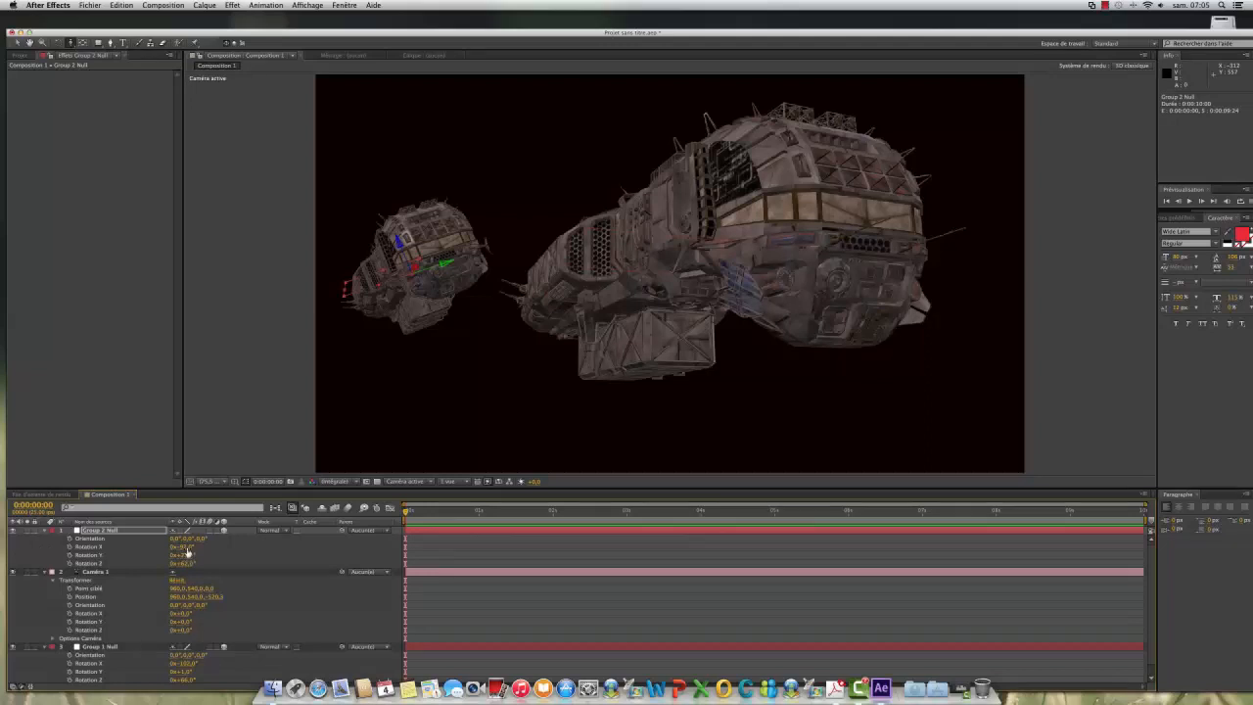
drag(189, 555, 177, 555)
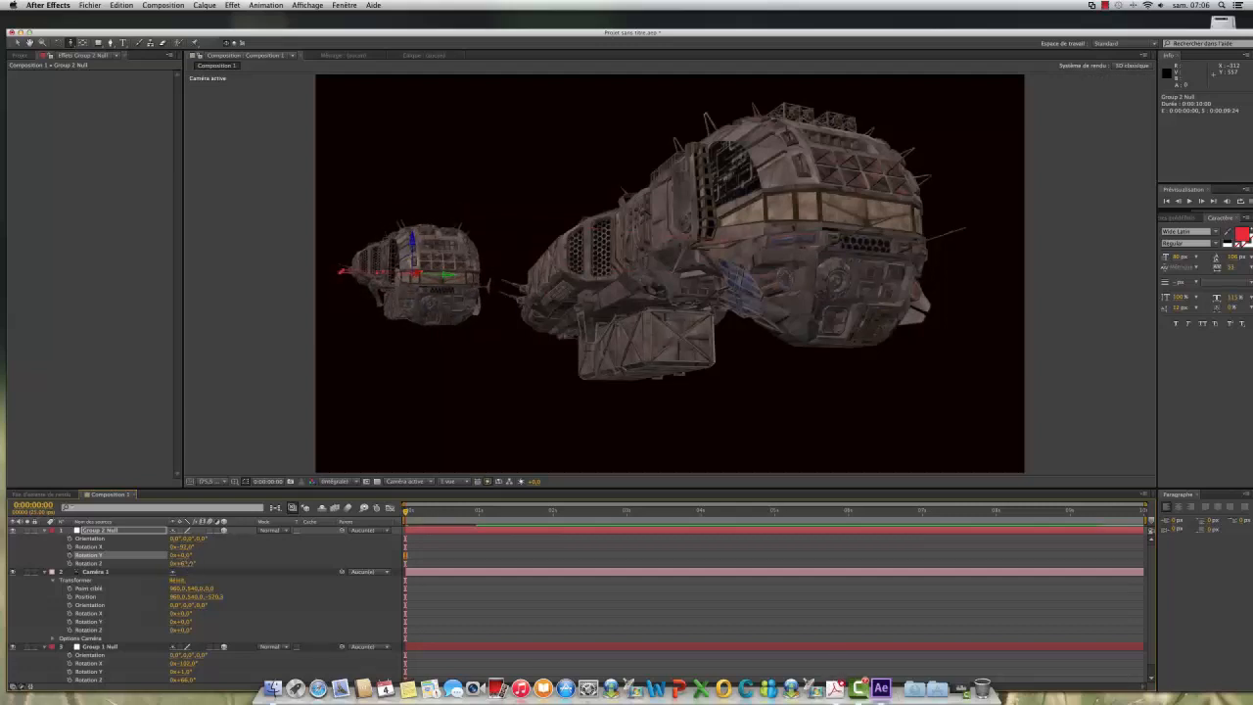
drag(184, 563, 209, 563)
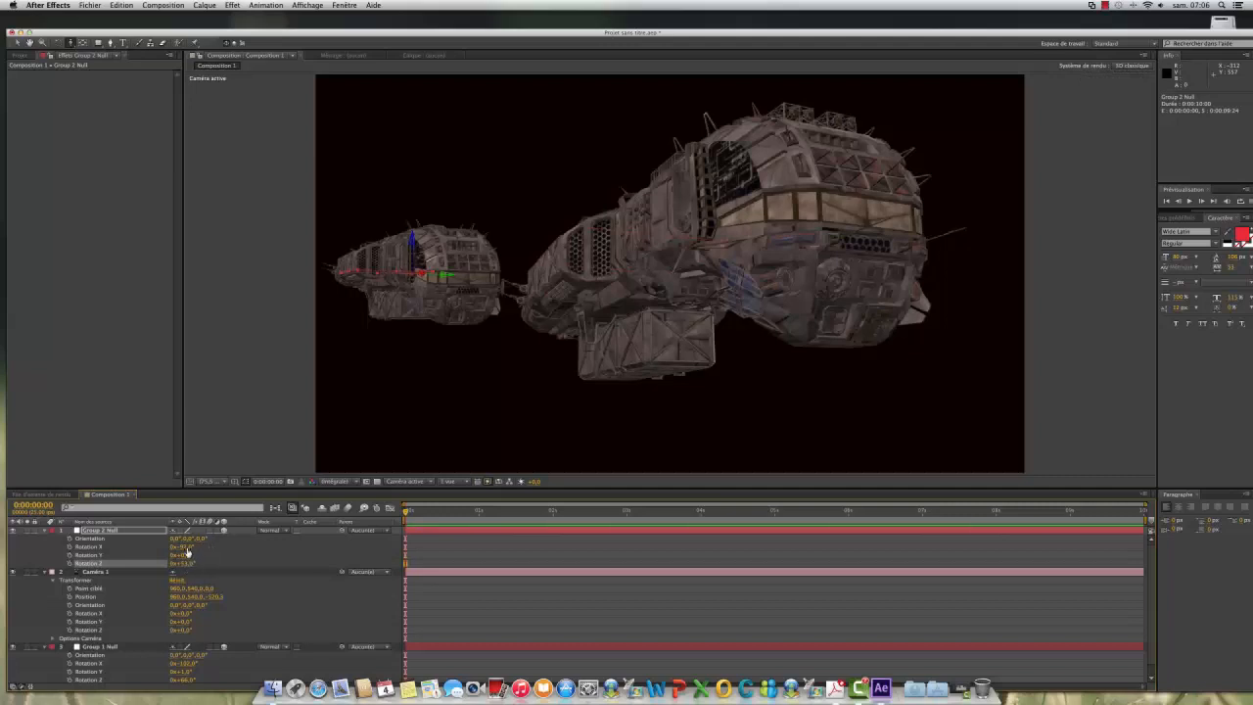
mouse_move(182, 546)
mouse_down()
mouse_move(167, 546)
mouse_move(190, 554)
mouse_up()
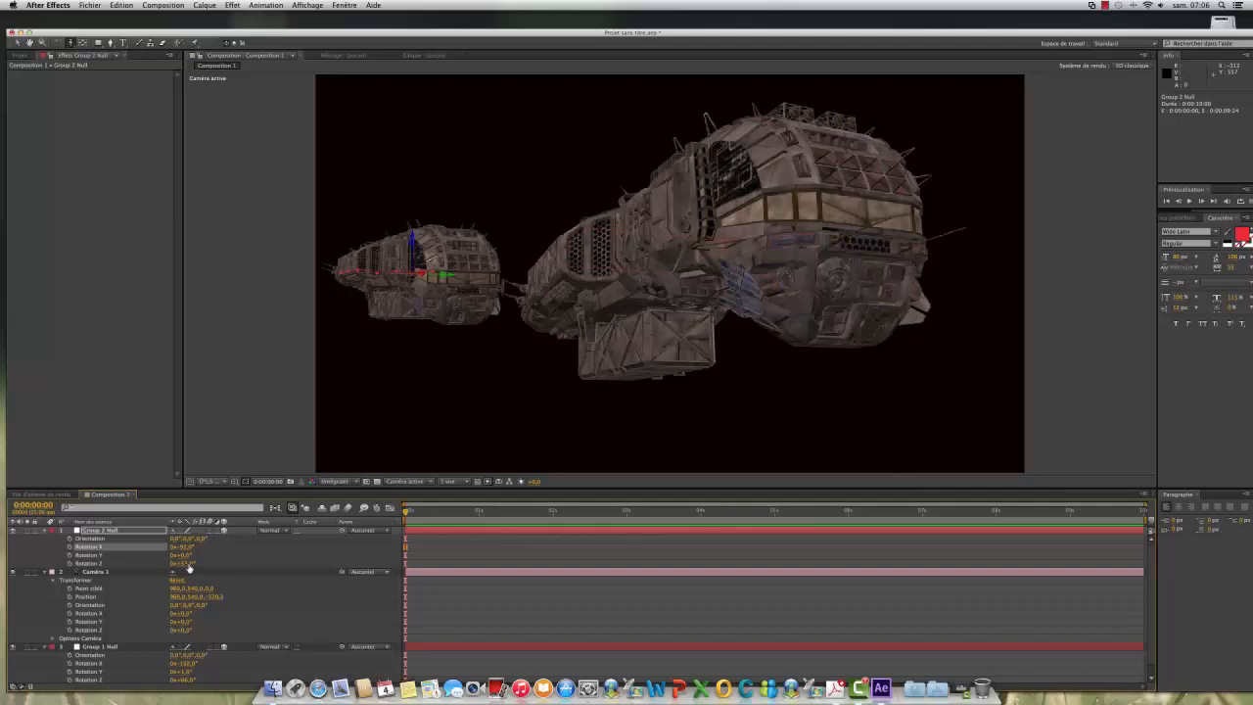
mouse_move(183, 563)
mouse_down()
mouse_move(234, 563)
mouse_move(191, 566)
mouse_up()
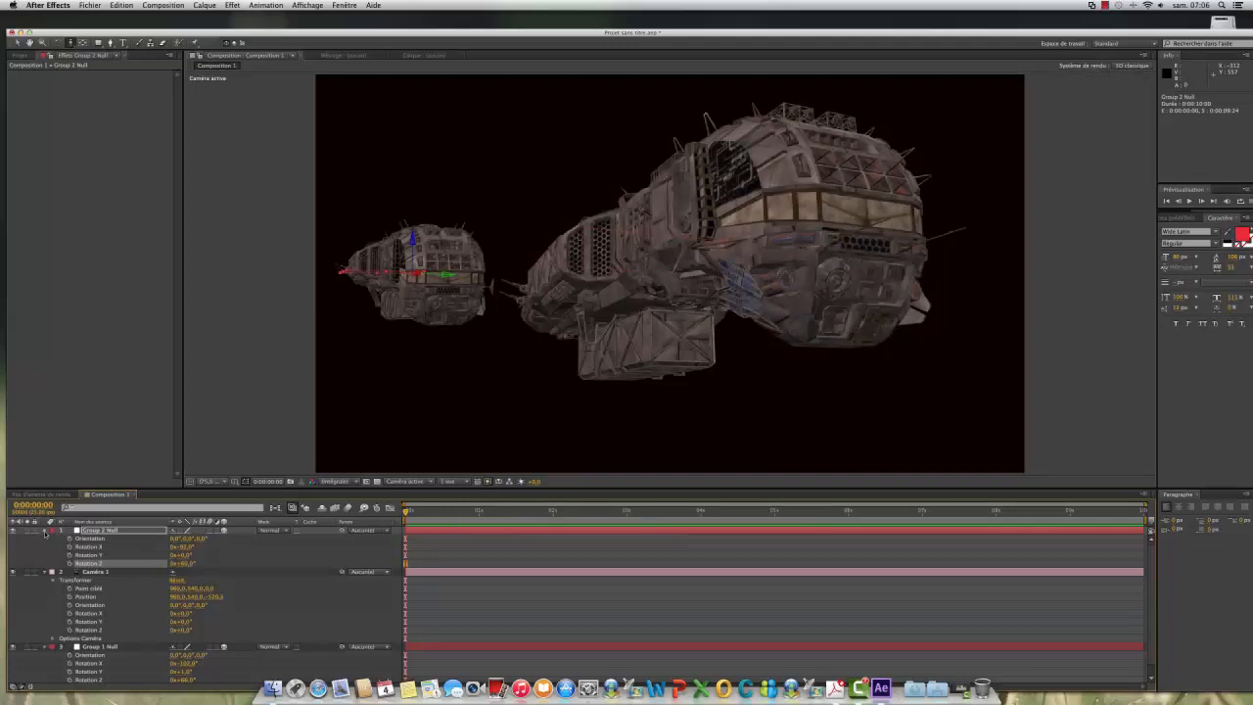
click(45, 533)
click(44, 538)
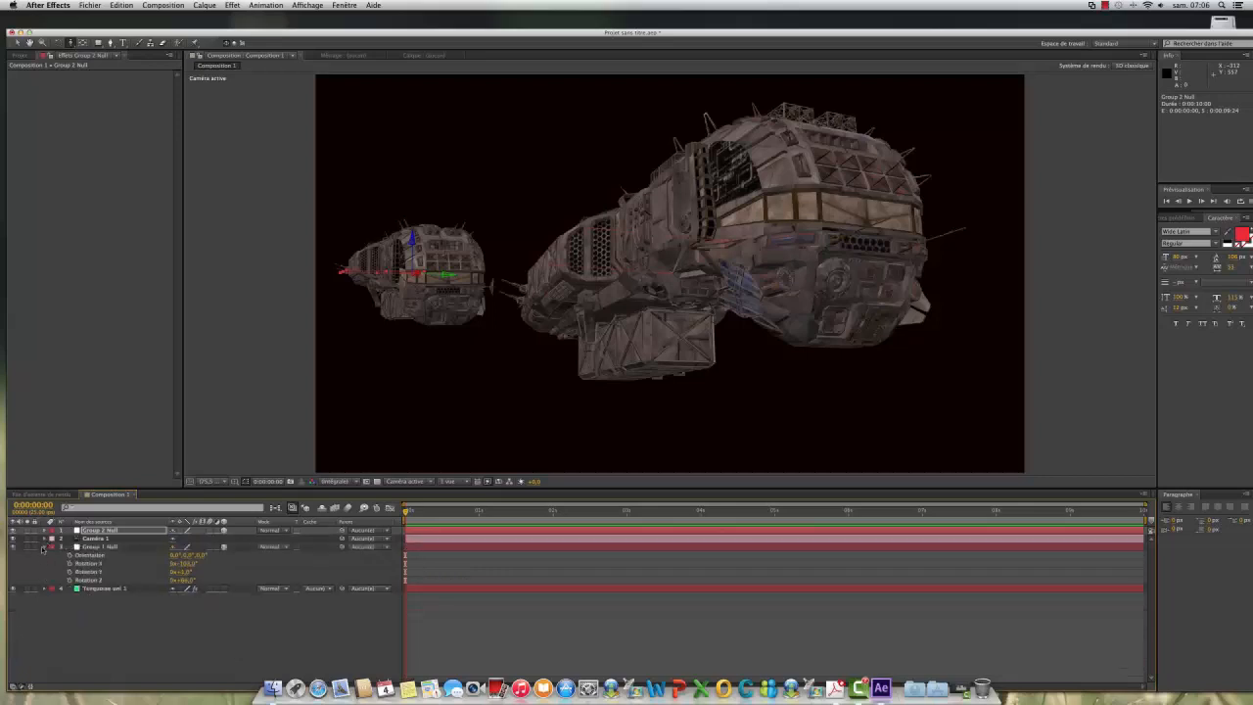
click(44, 547)
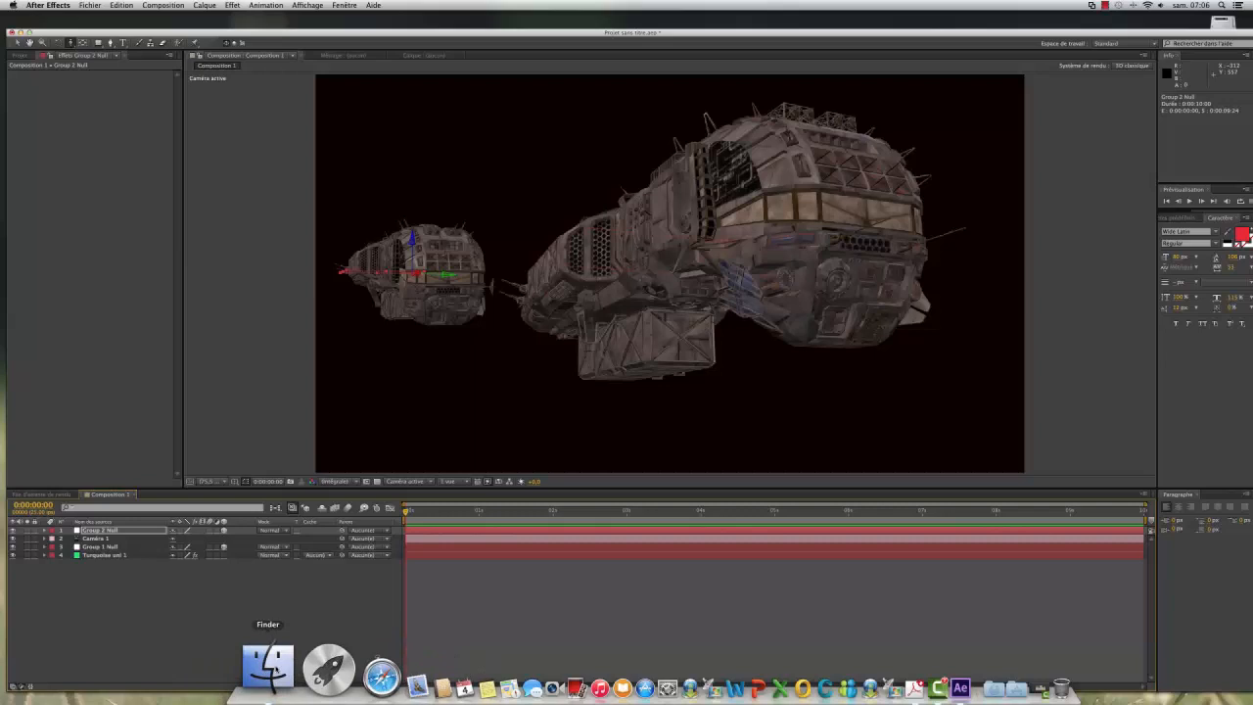
Step: Switch to Finder and look through the Documents folder for a space background image
click(270, 667)
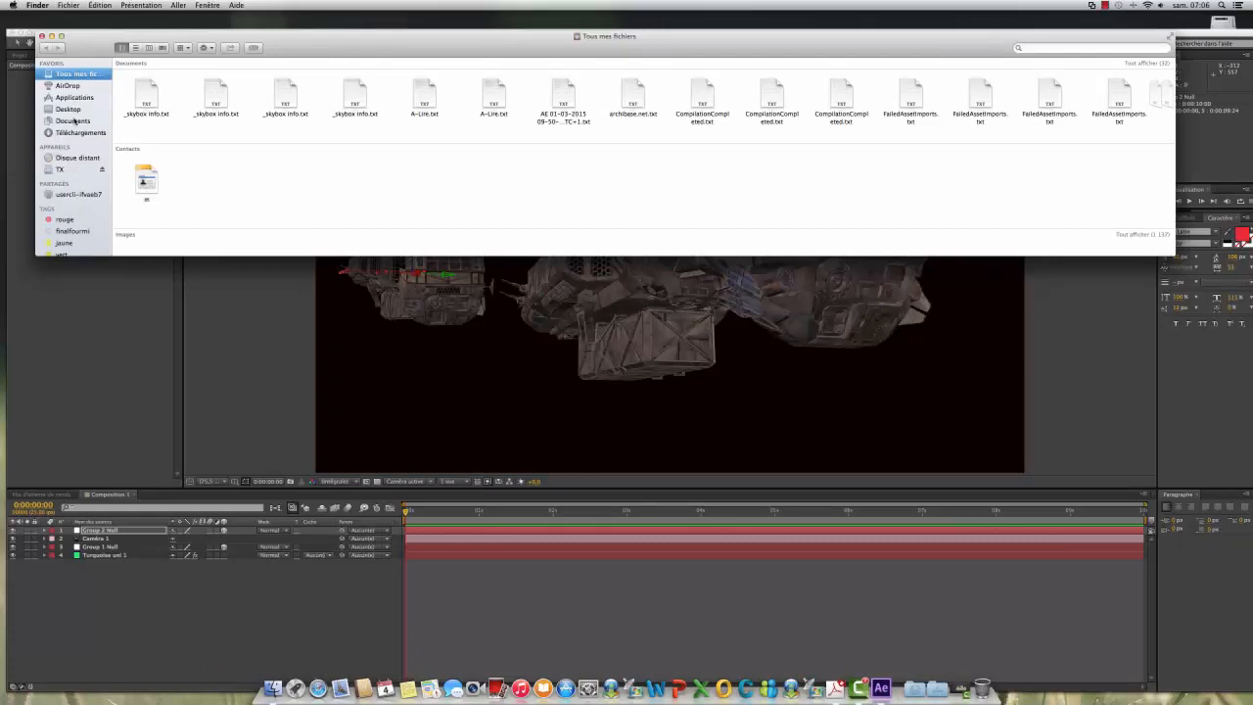
click(75, 121)
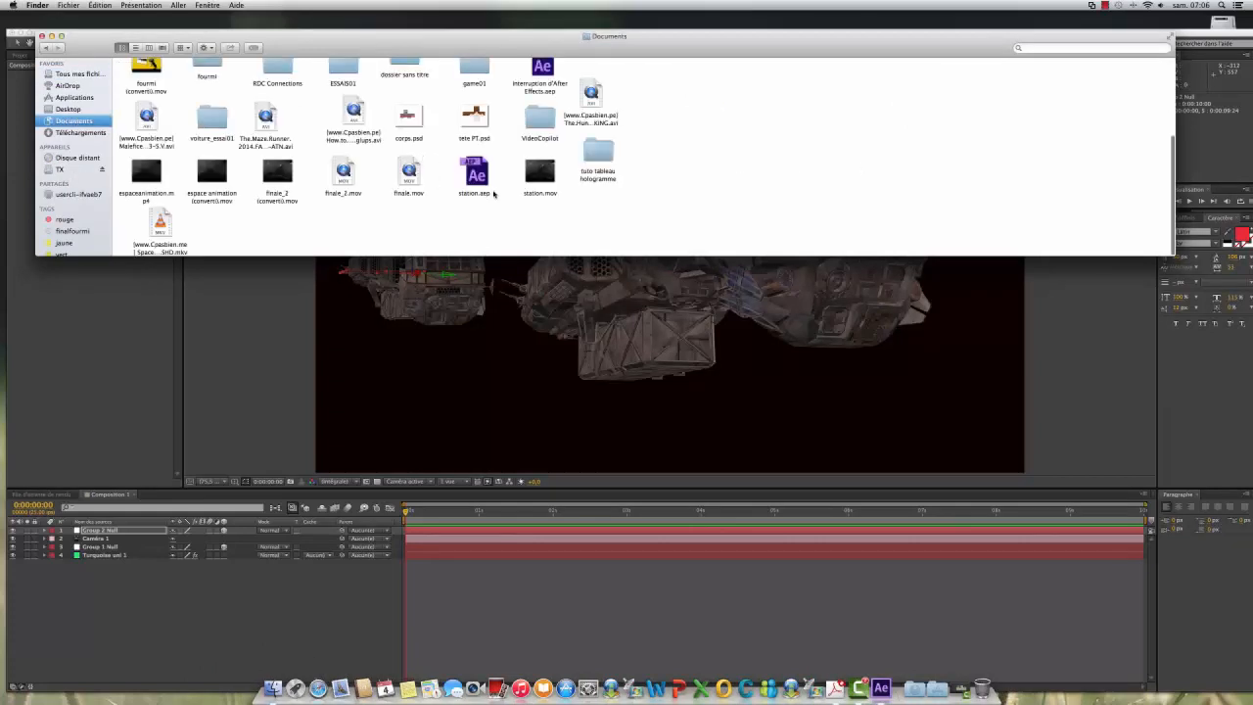
scroll(493, 193, up, 2)
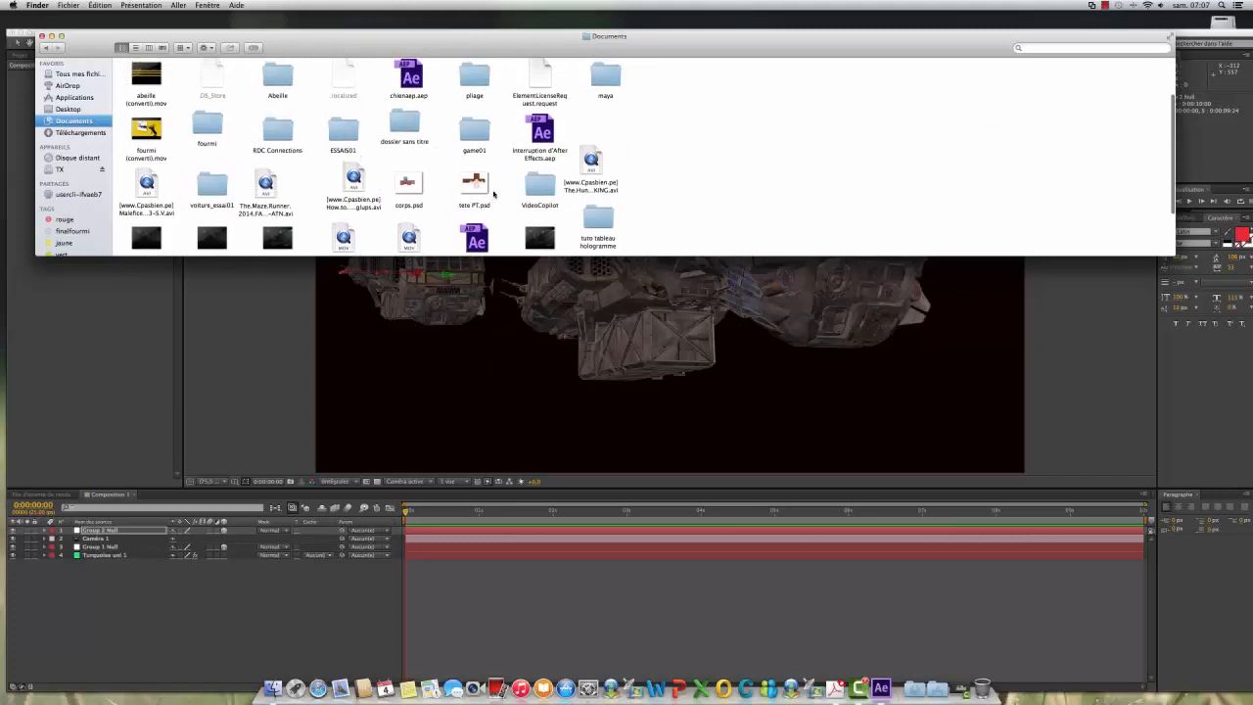
scroll(494, 193, up, 2)
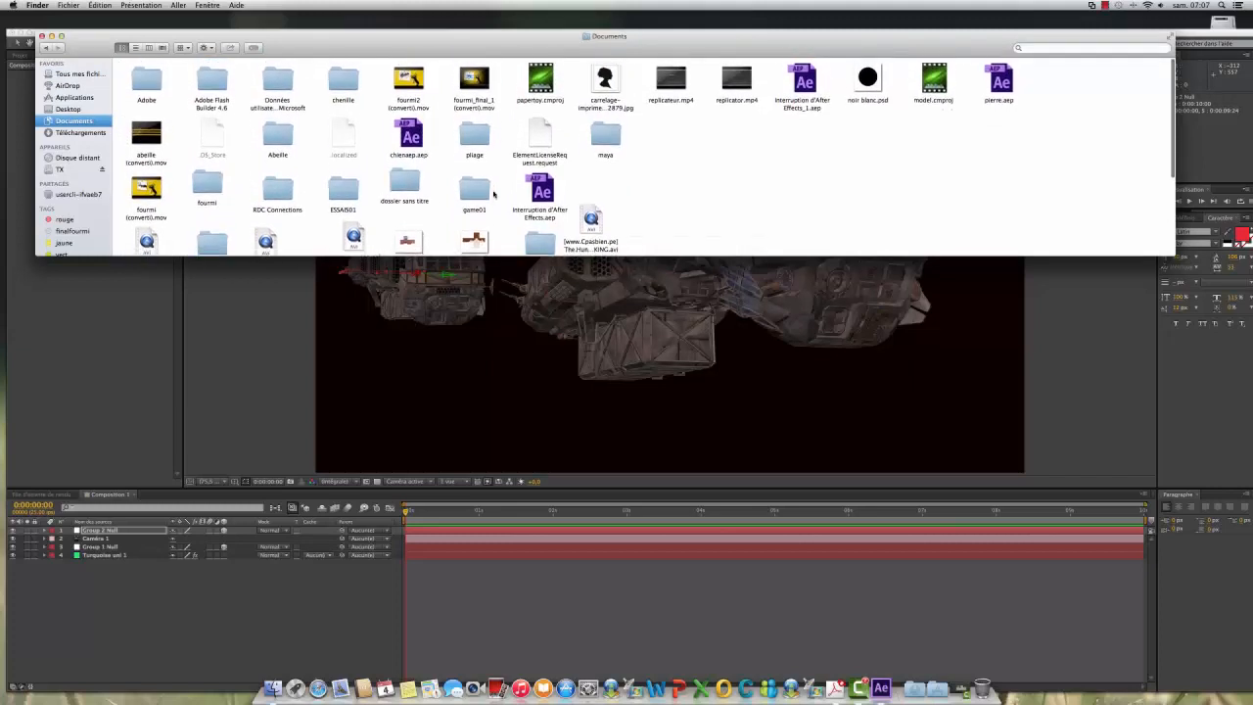
scroll(490, 167, down, 1)
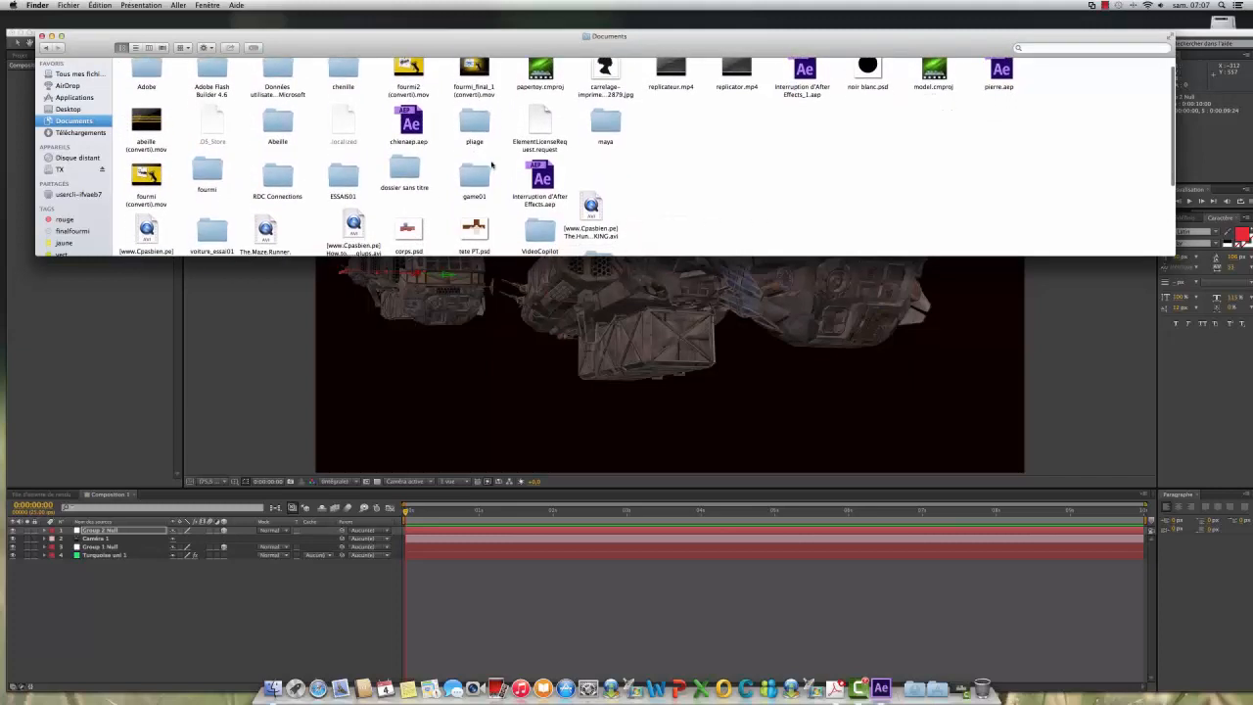
scroll(484, 161, down, 2)
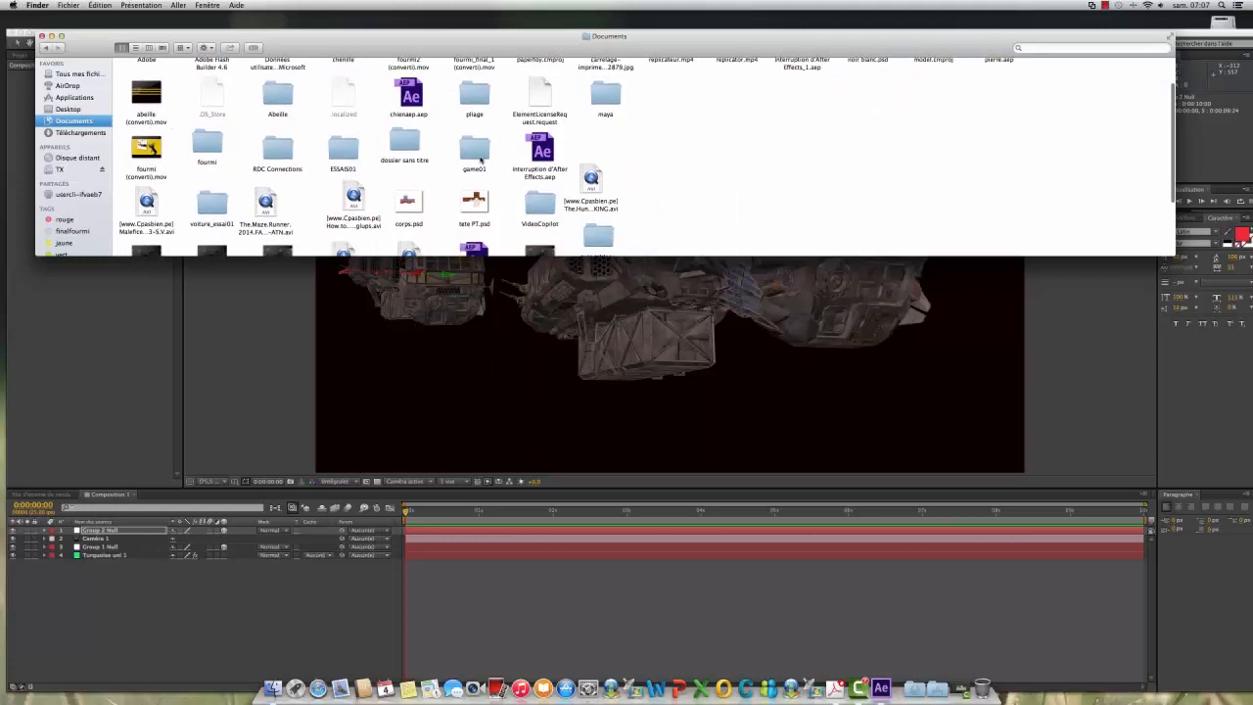
scroll(479, 159, down, 2)
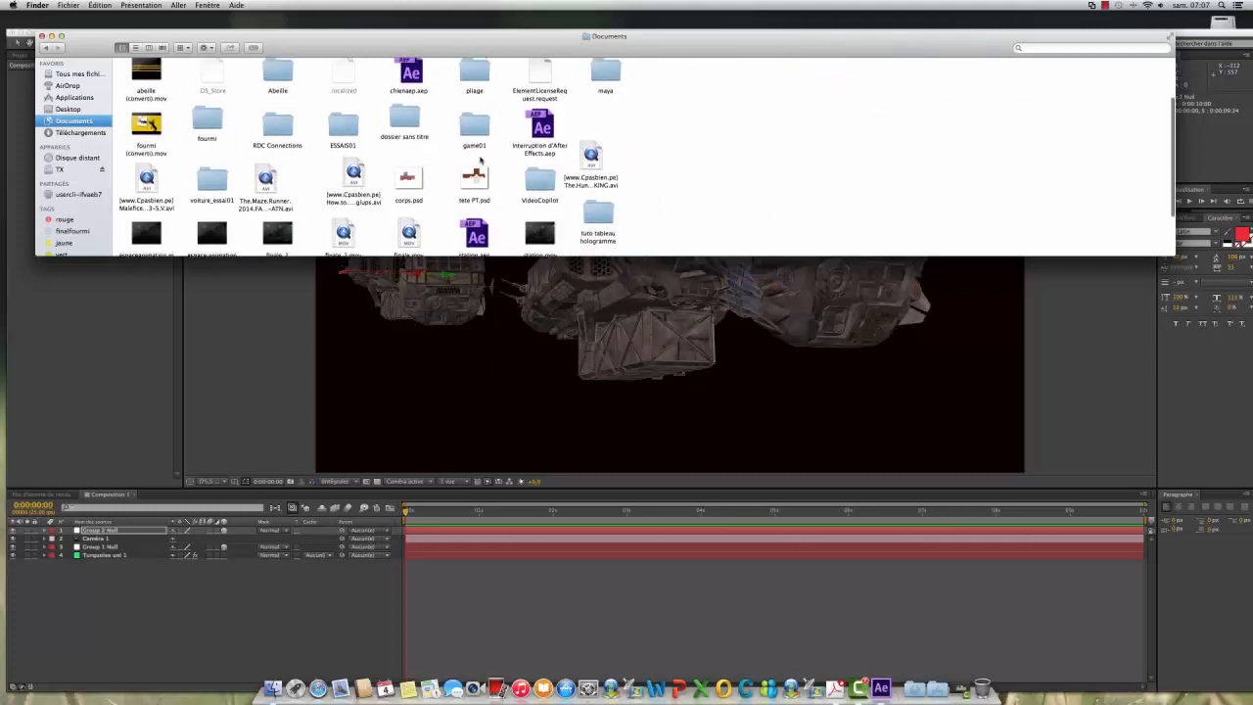
scroll(479, 159, up, 4)
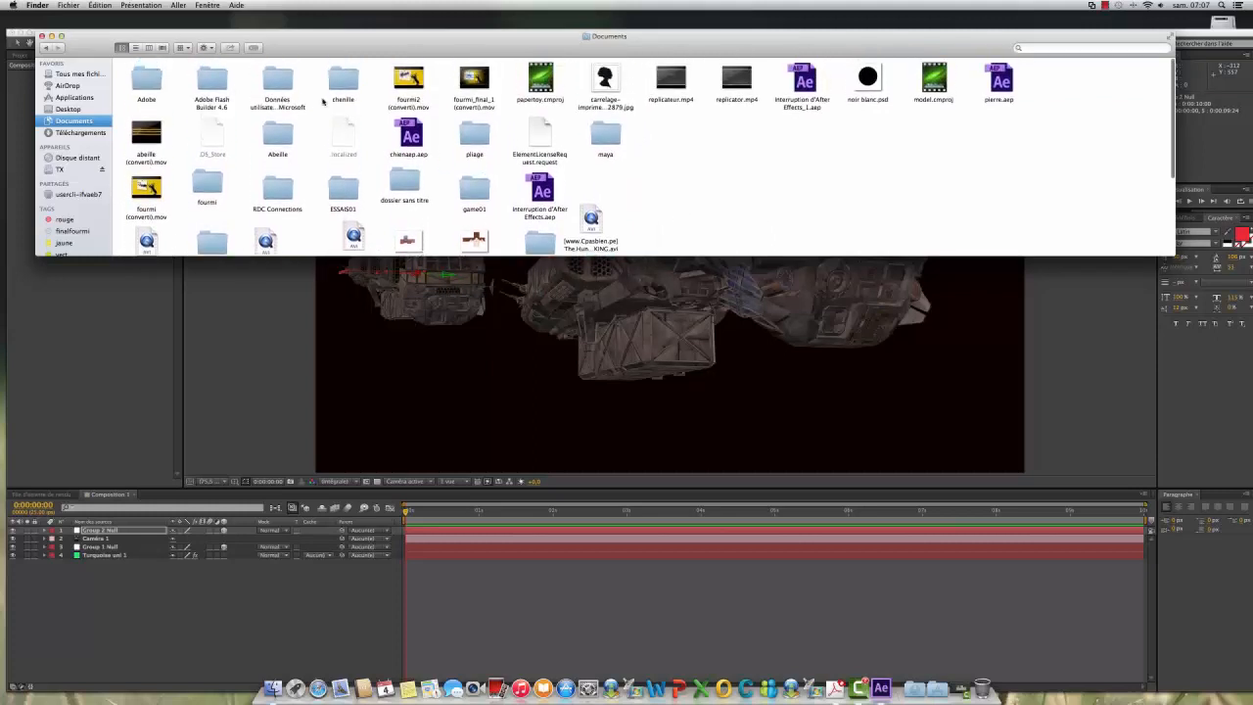
Step: Browse the image thumbnails in the all-files view for a moon or space background picture
click(69, 75)
scroll(176, 130, down, 5)
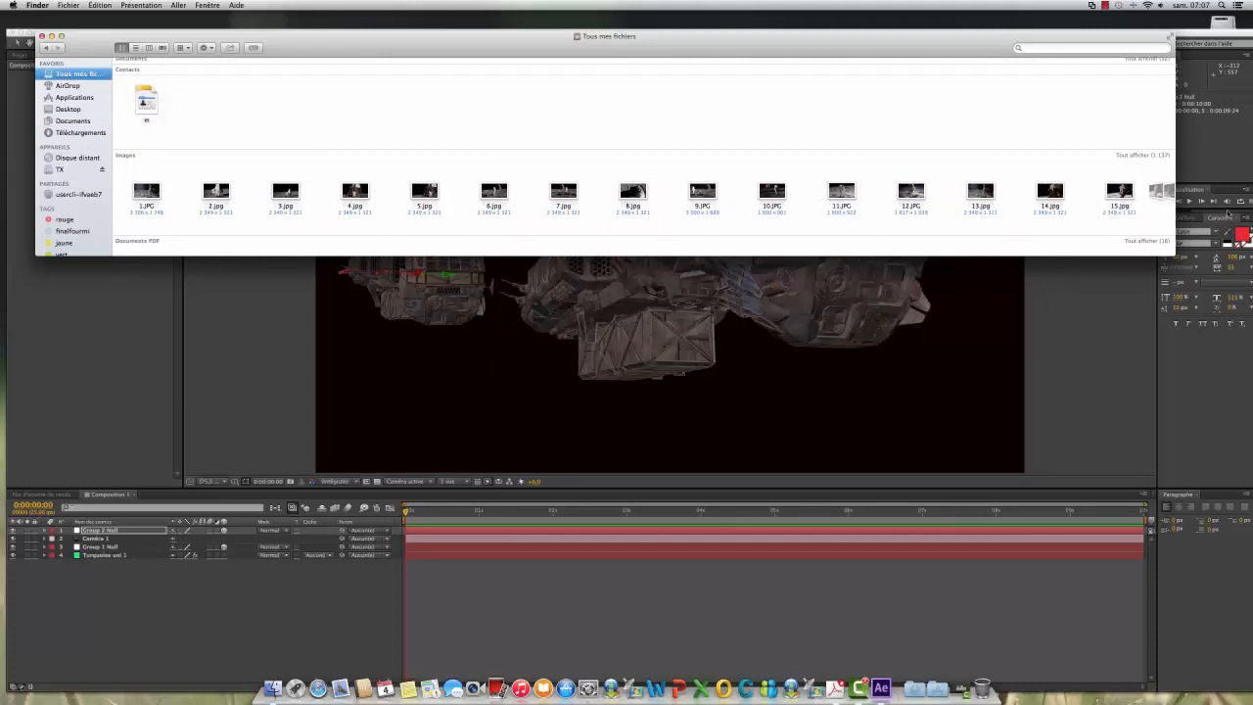
scroll(748, 208, down, 2)
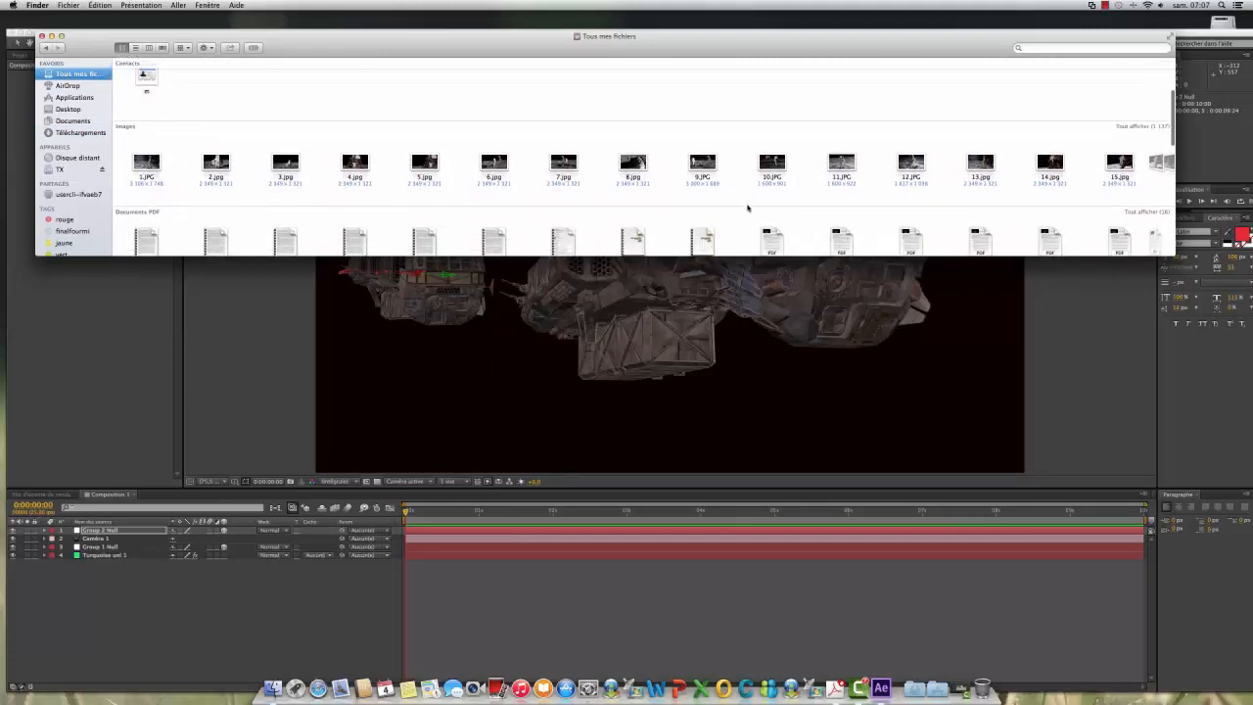
scroll(748, 207, up, 3)
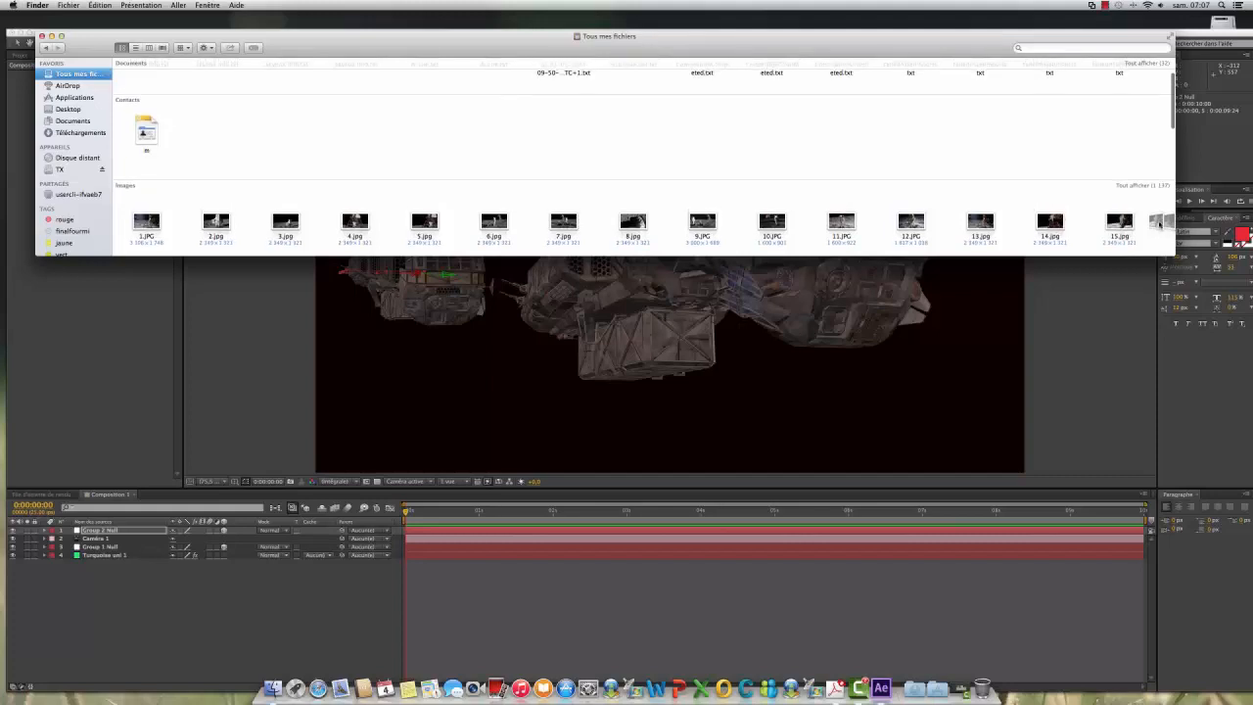
scroll(1159, 223, right, 2)
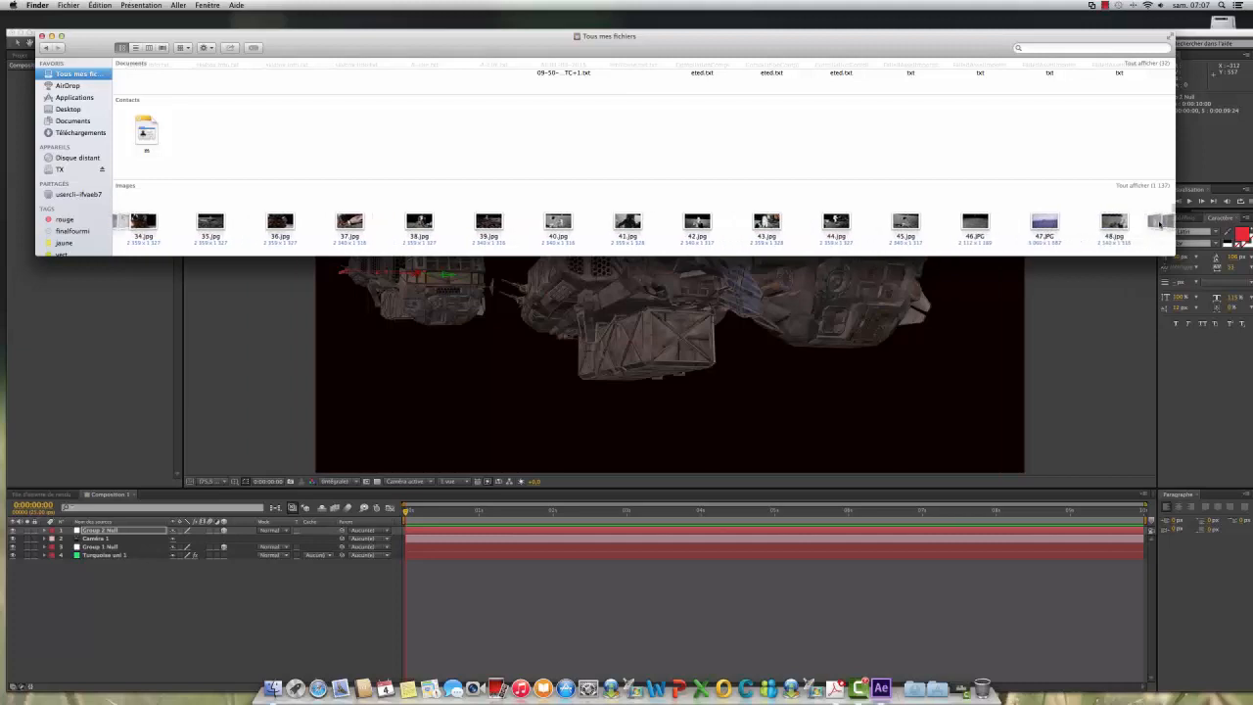
scroll(1160, 224, right, 10)
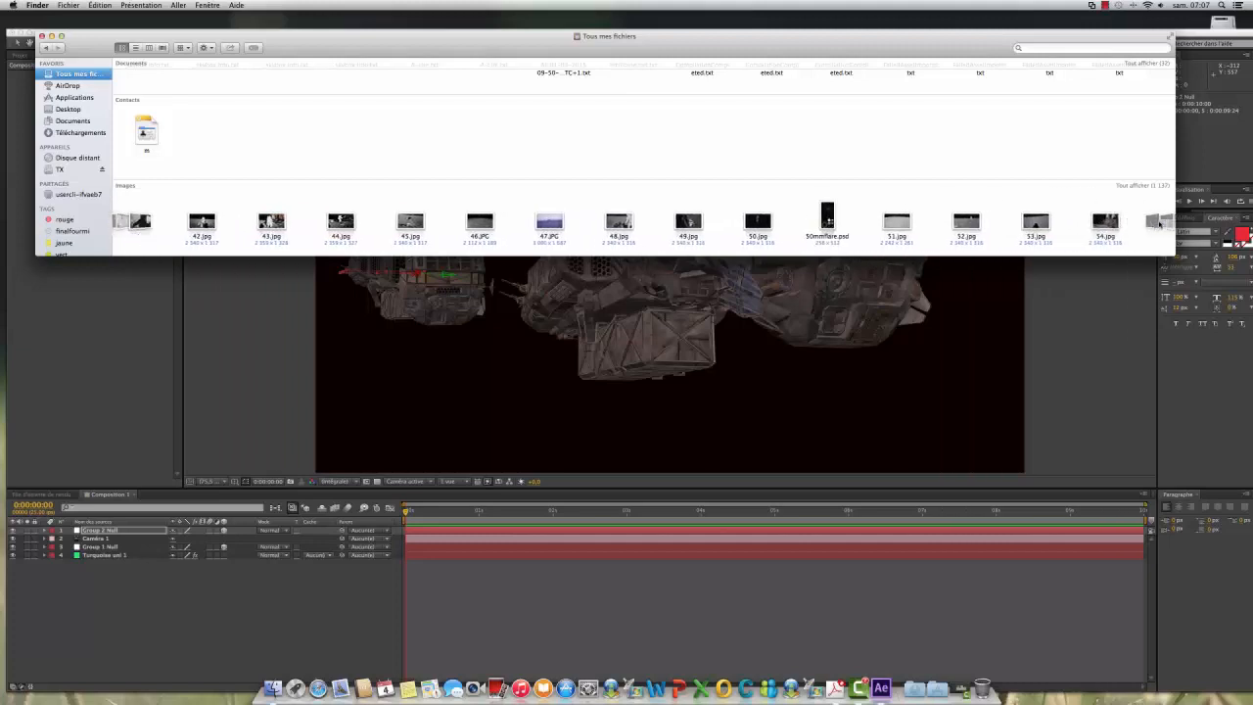
scroll(1160, 224, right, 10)
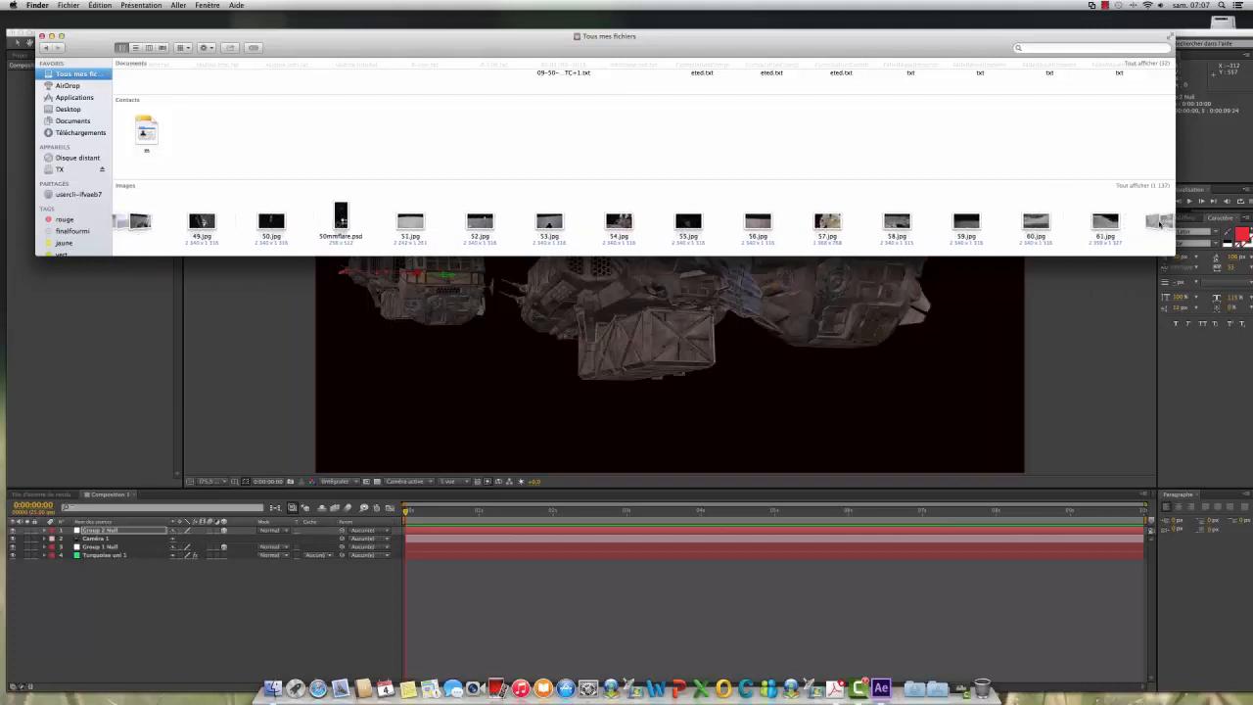
scroll(1160, 224, right, 3)
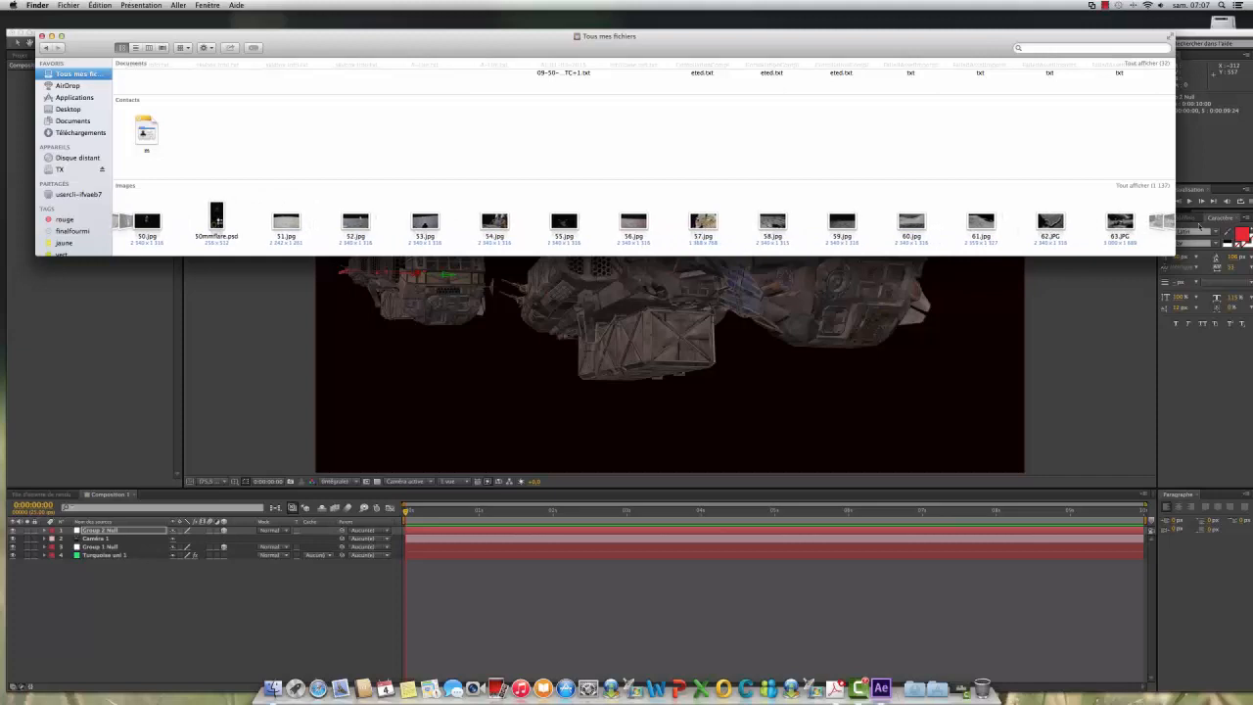
scroll(1162, 225, right, 10)
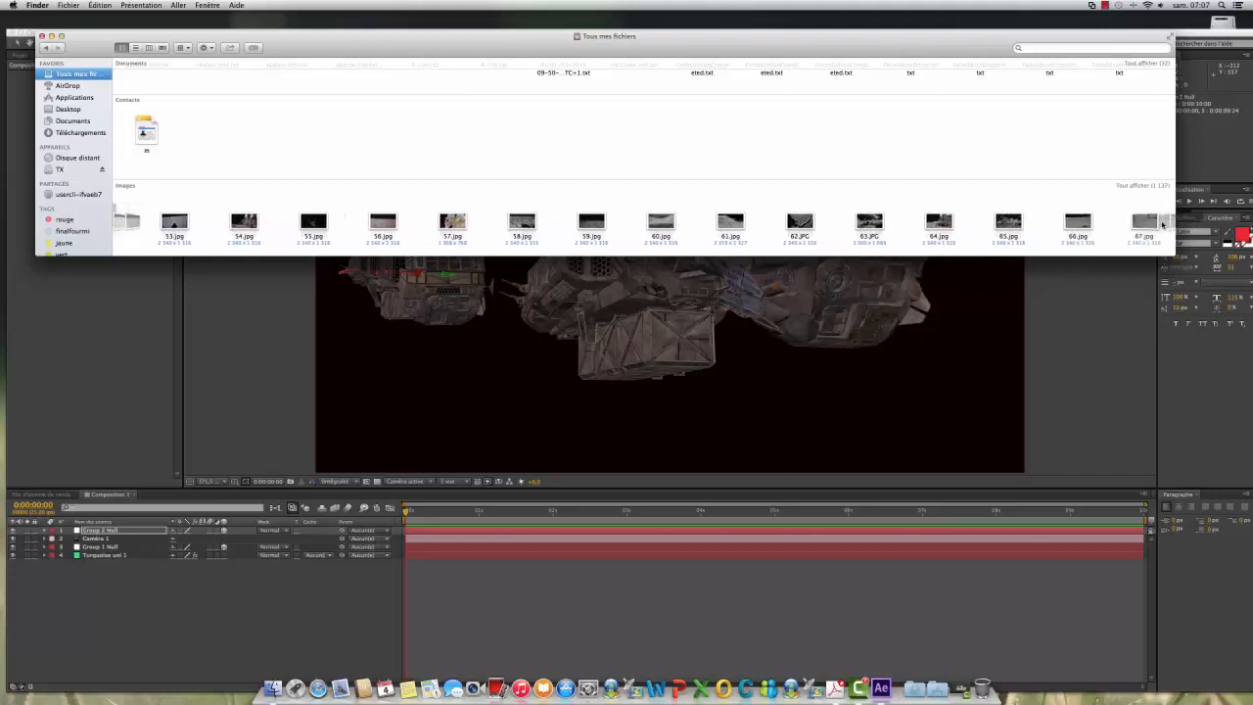
scroll(1162, 224, right, 8)
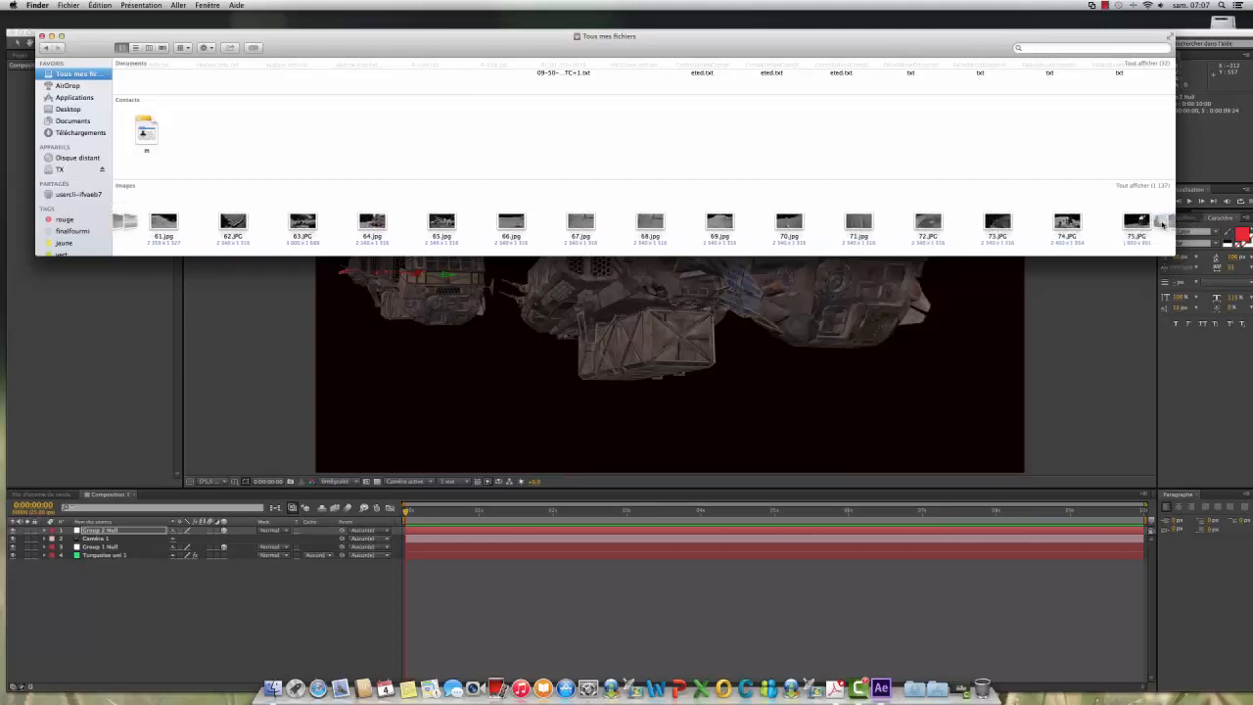
scroll(1162, 224, right, 8)
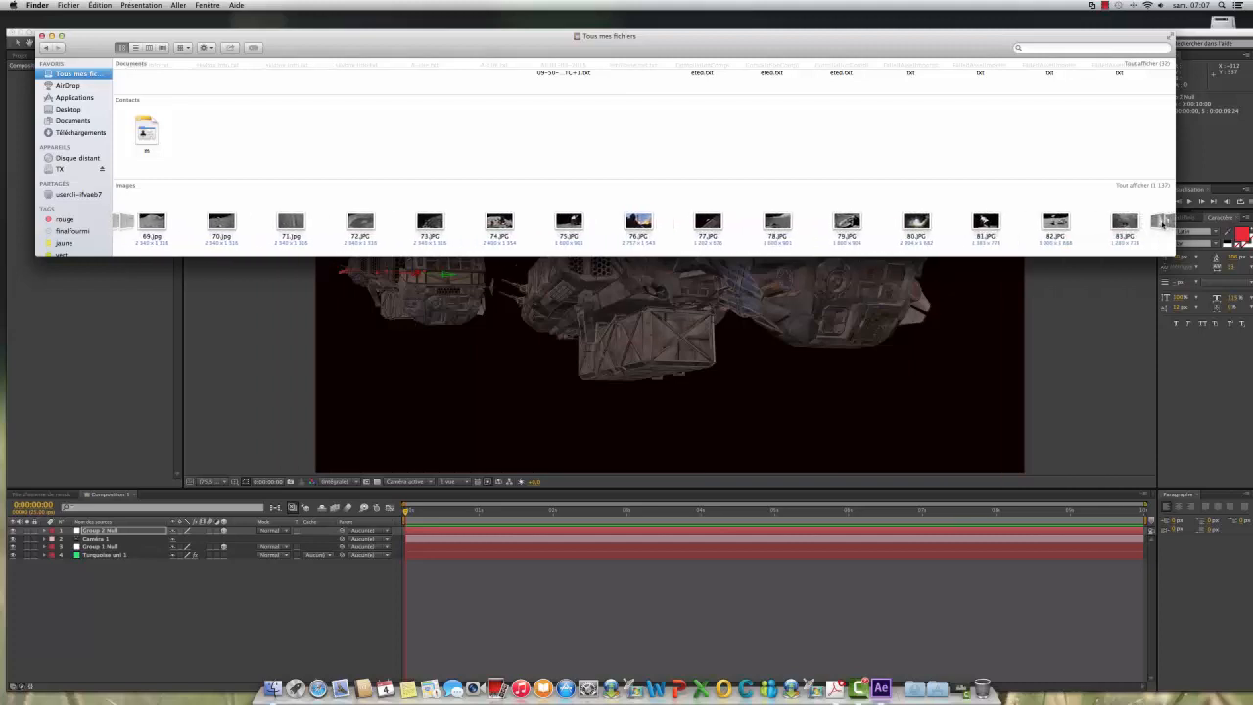
scroll(1162, 224, right, 3)
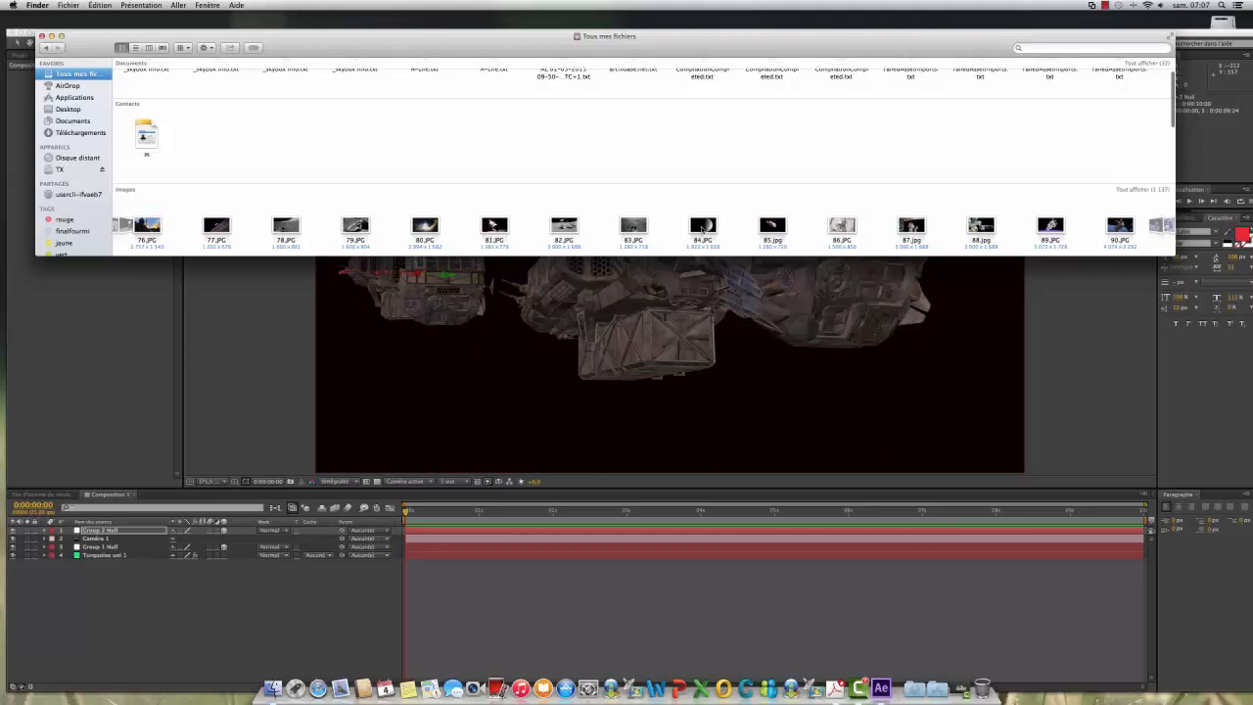
Step: Import the moon picture 84.JPG from Finder into the After Effects project and show the project's footage list
click(704, 226)
drag(704, 226, 106, 353)
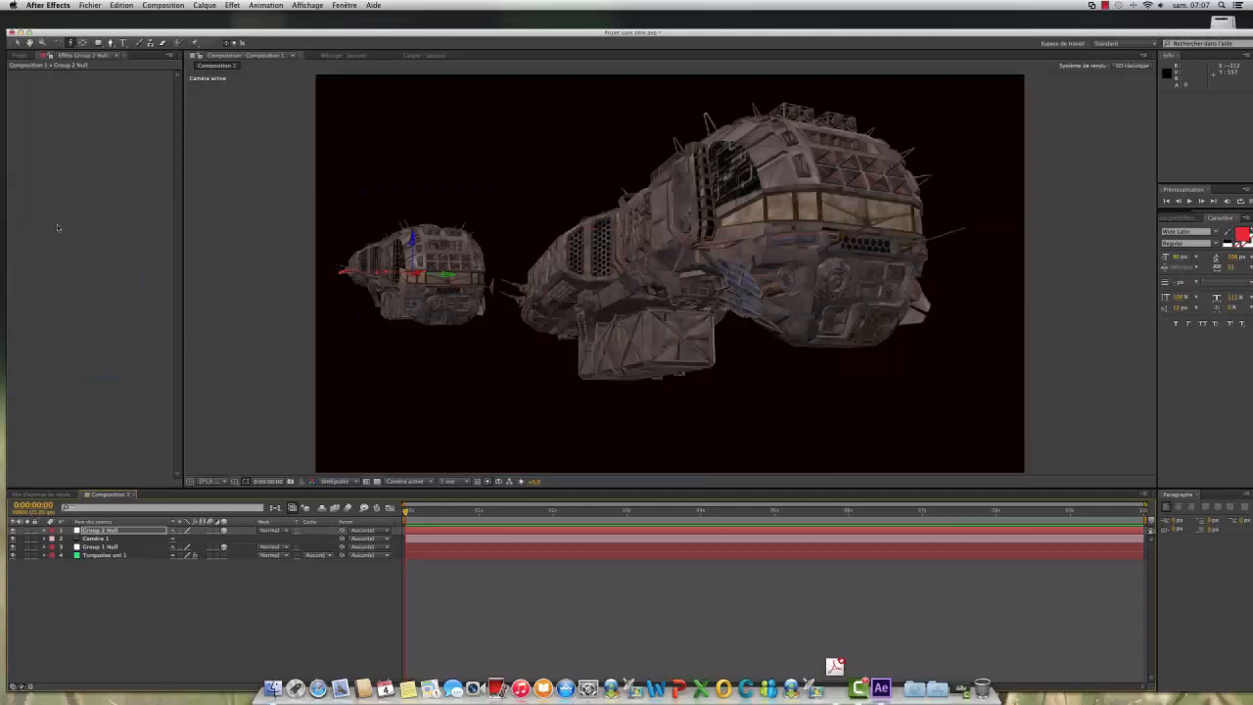
click(20, 56)
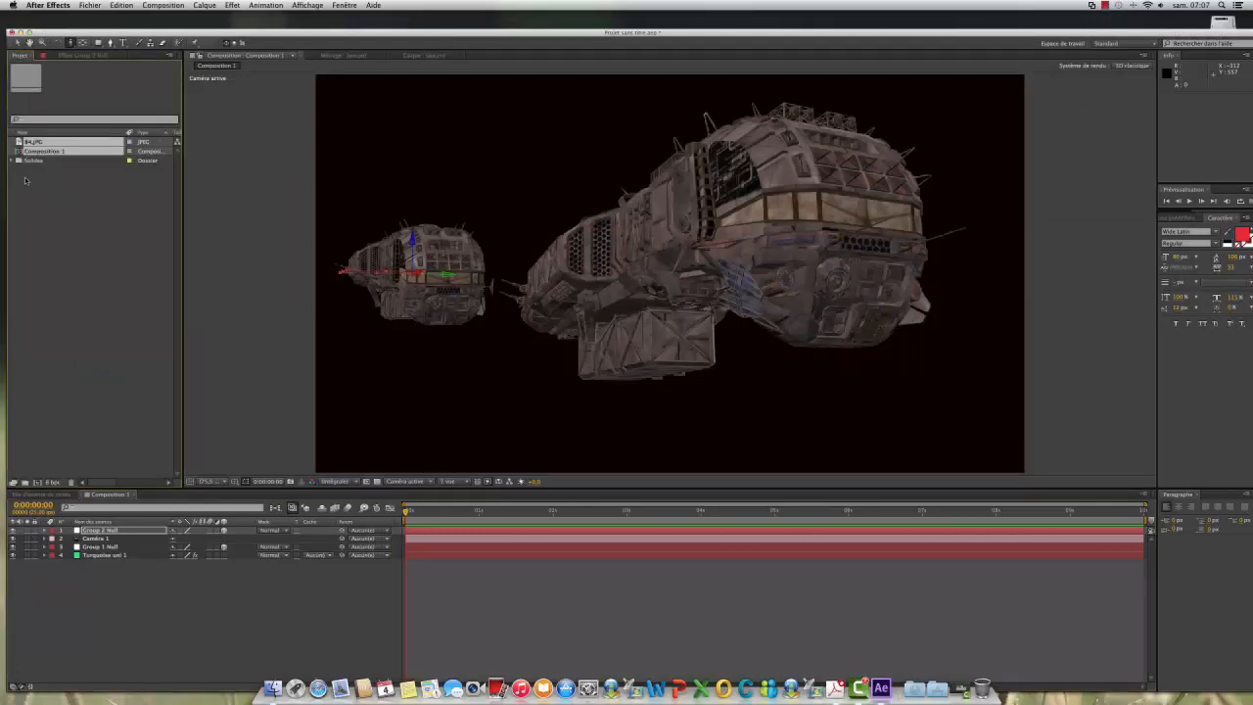
Step: Add 84.JPG to Composition 1 as the lowest layer, beneath the turquoise solid
drag(39, 143, 108, 614)
click(88, 155)
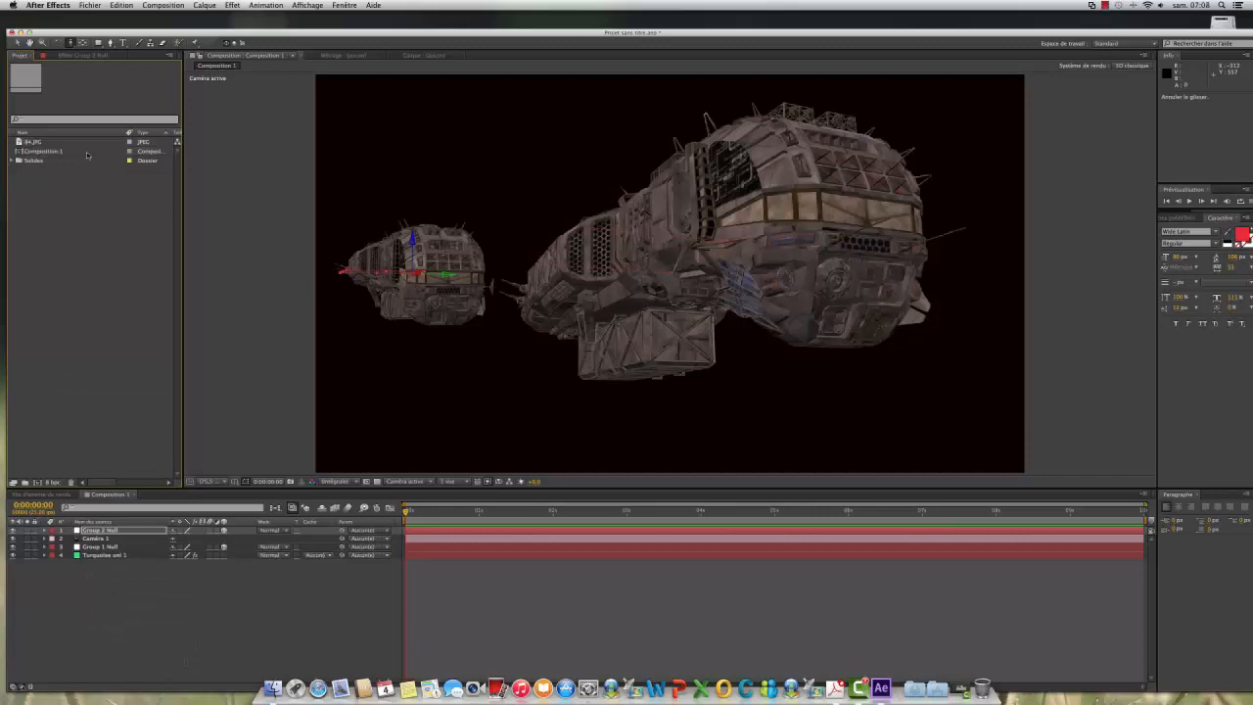
drag(36, 144, 77, 644)
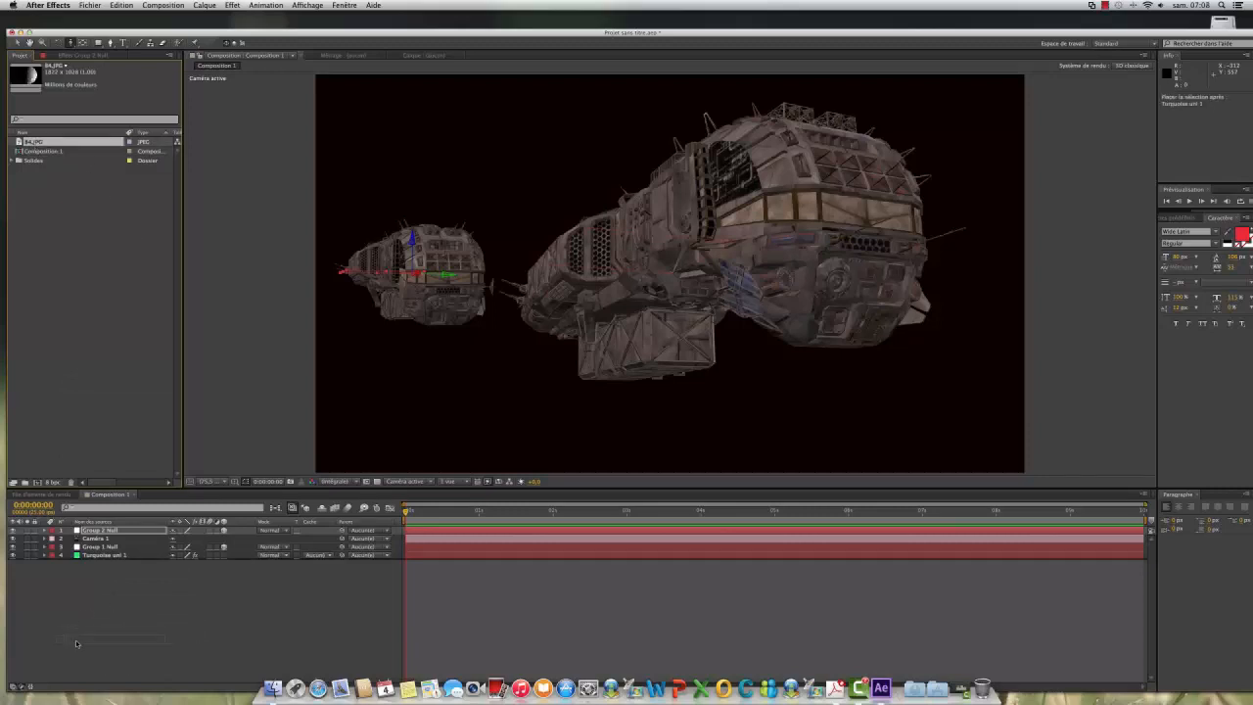
drag(81, 578, 81, 578)
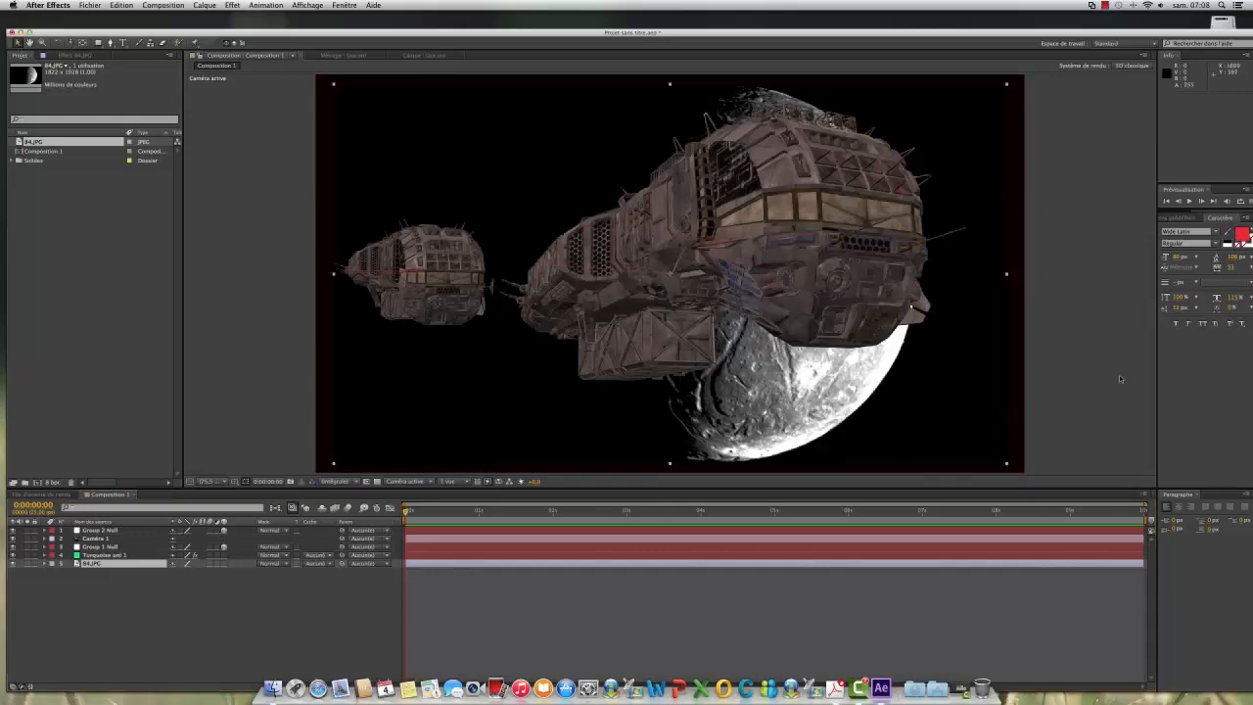
Step: Enlarge the 84.JPG moon image to cover the frame and move it behind the large ship, to an X position of about 886
drag(797, 427, 934, 380)
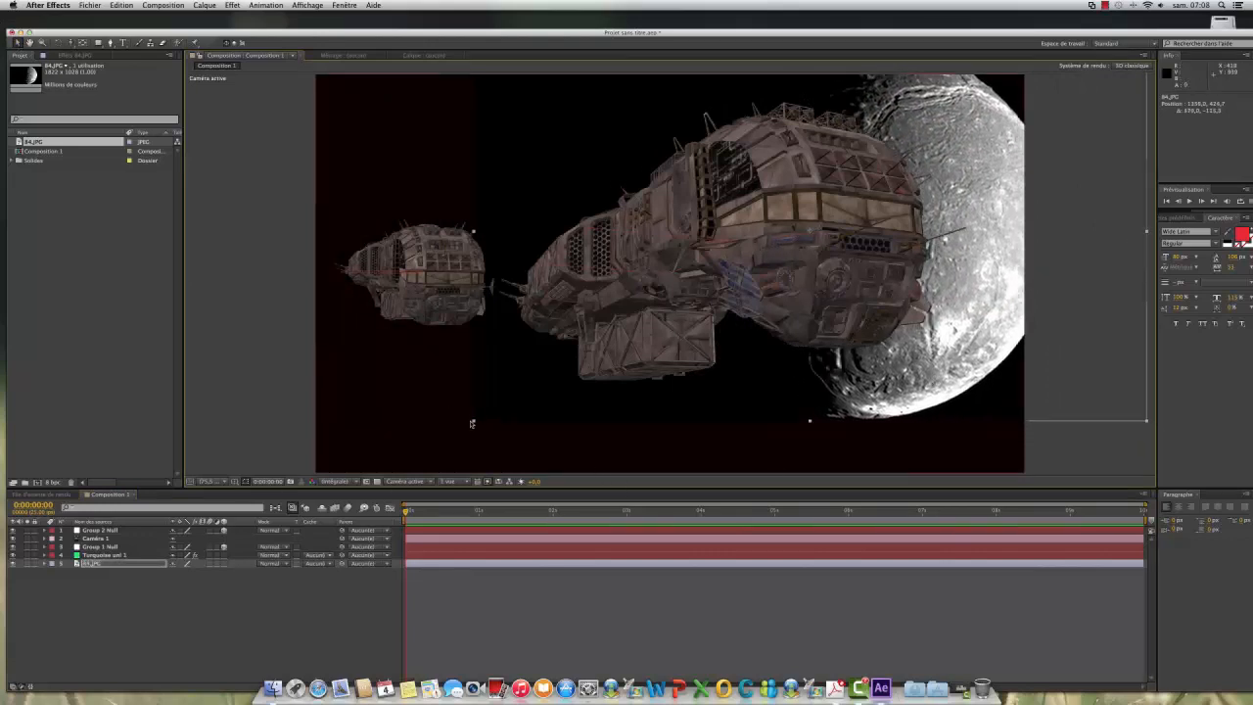
drag(473, 423, 296, 483)
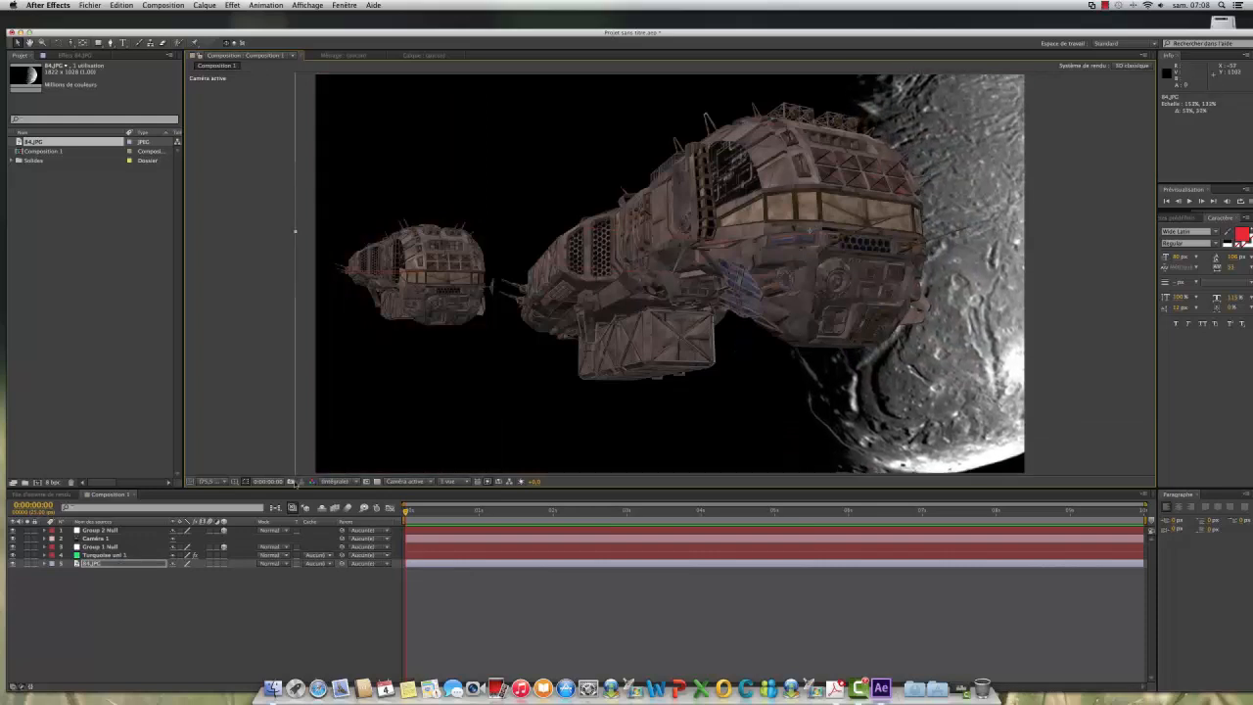
drag(930, 380, 759, 396)
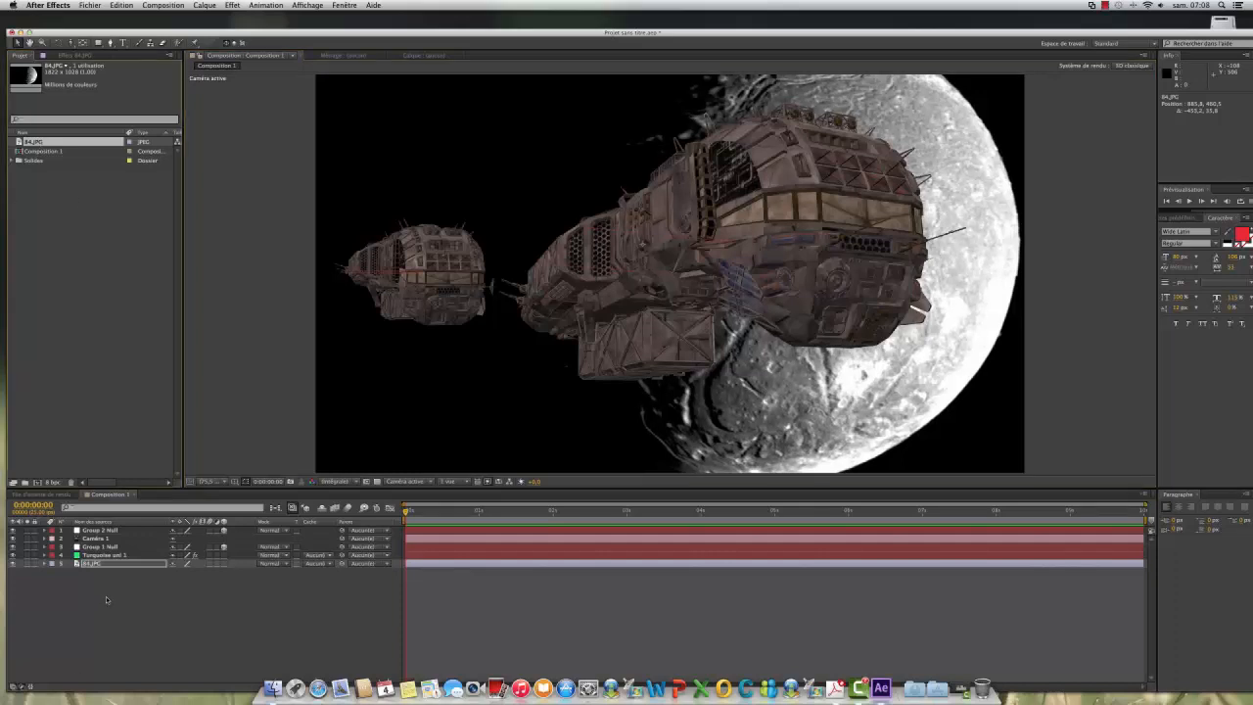
Step: Delete the 84.JPG footage from the project together with its layer in Composition 1
key(Delete)
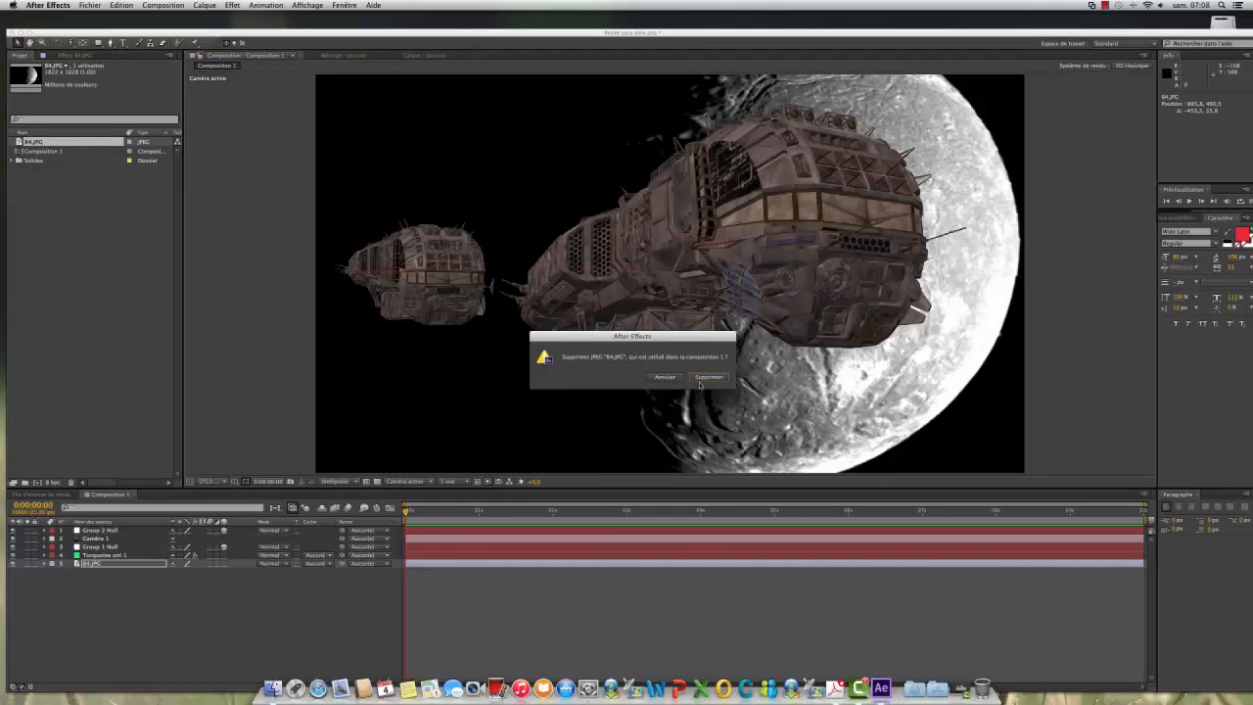
click(702, 378)
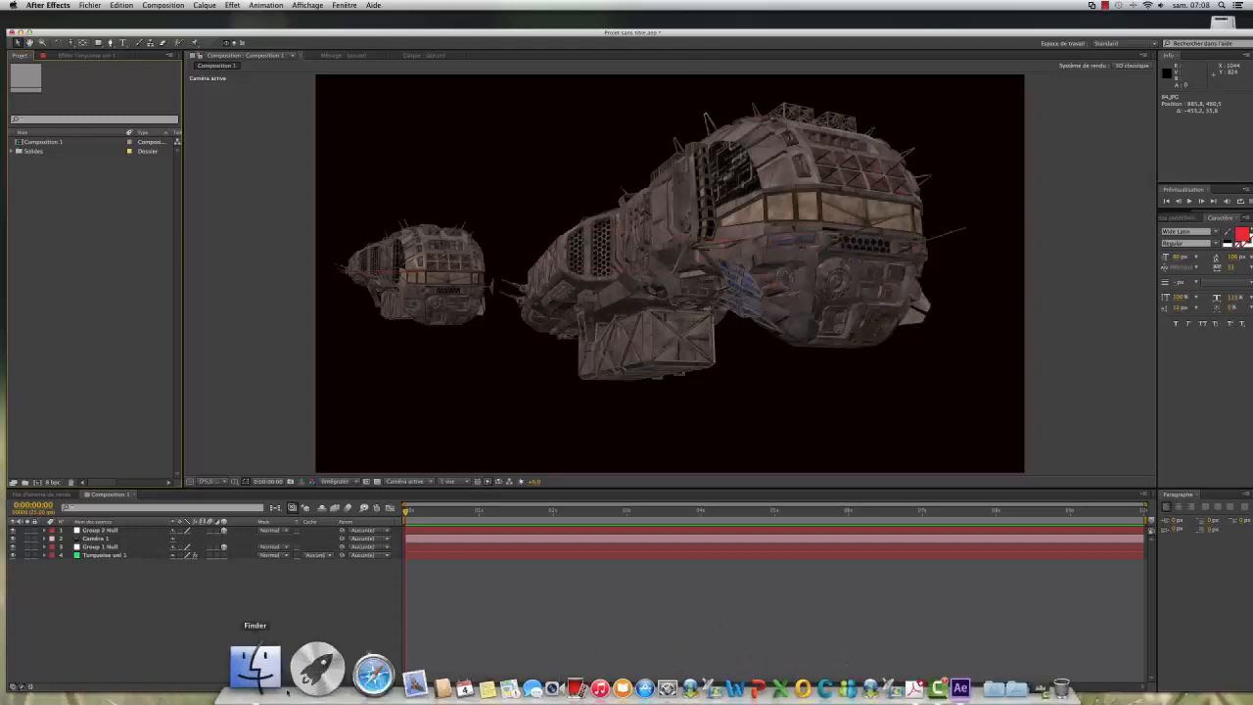
Step: Import the picture espace01.jpg from the TX drive in Finder into the After Effects project
click(268, 665)
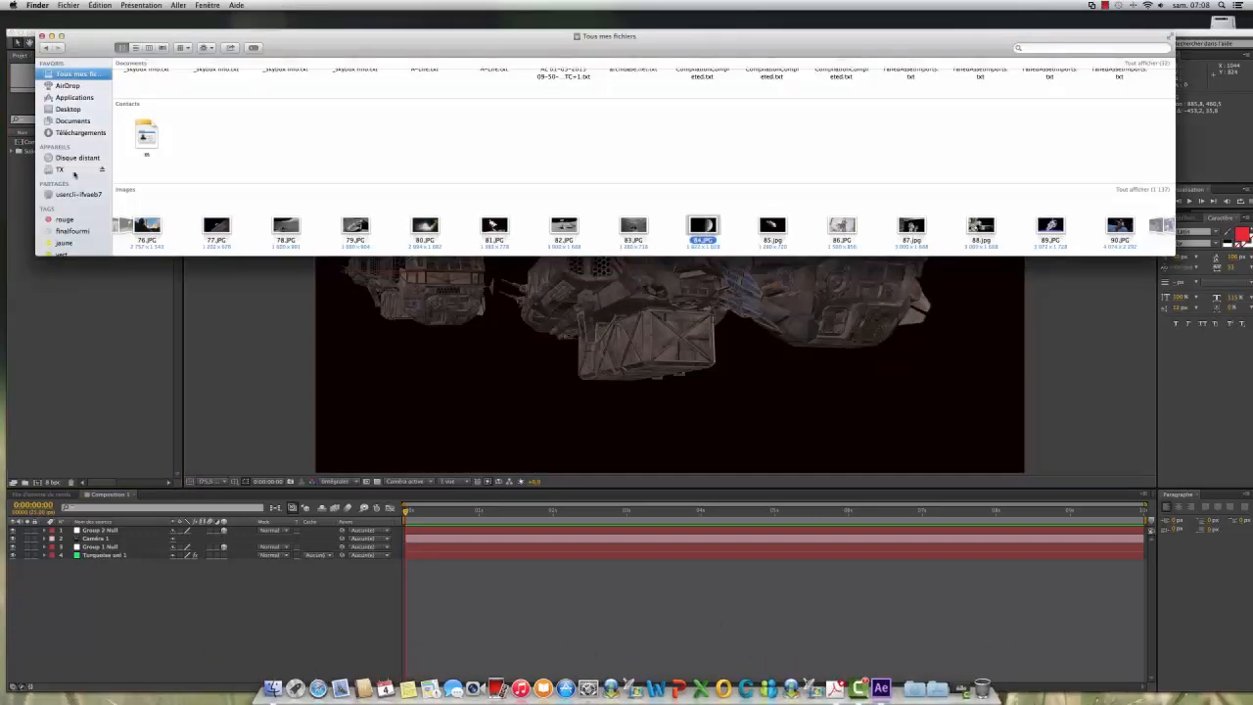
click(54, 170)
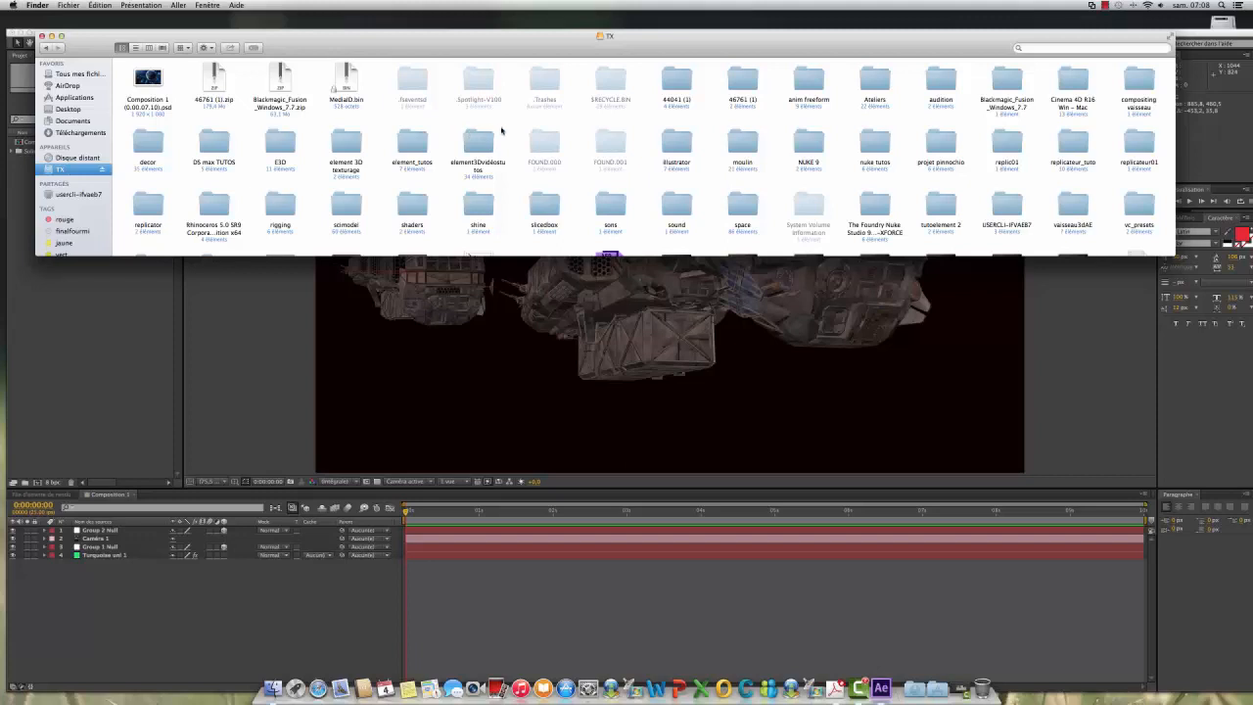
scroll(502, 130, down, 3)
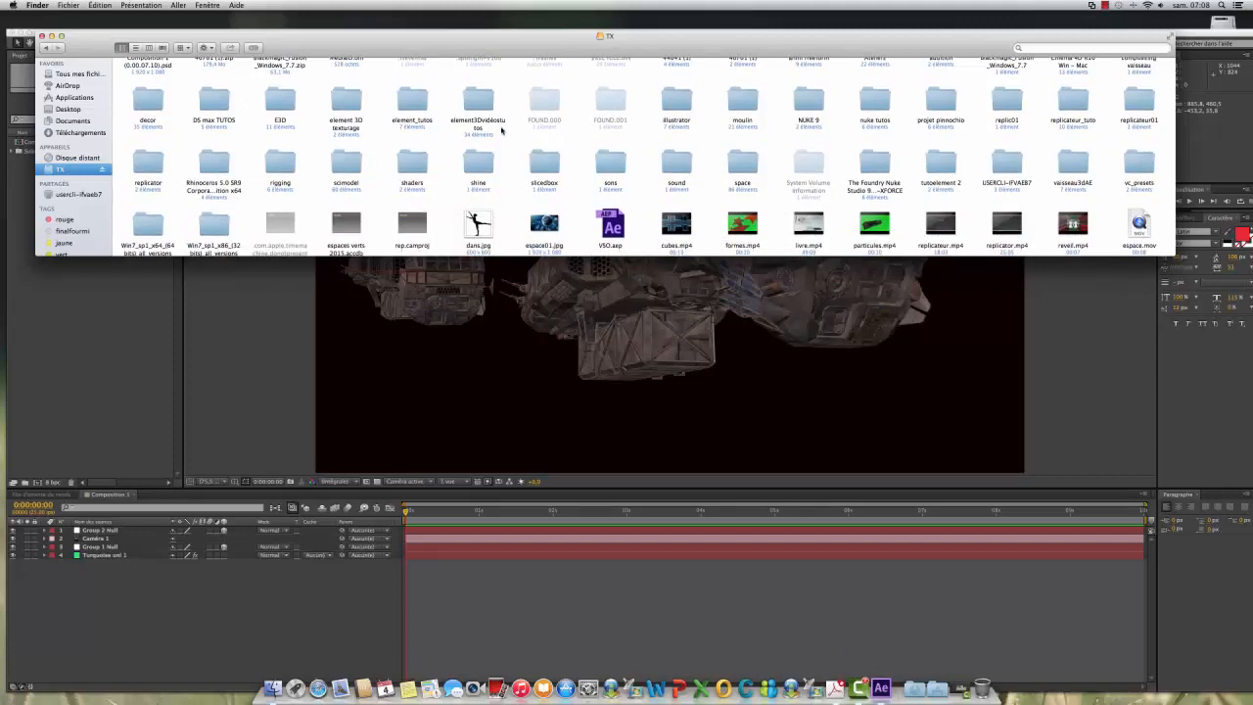
scroll(520, 196, down, 3)
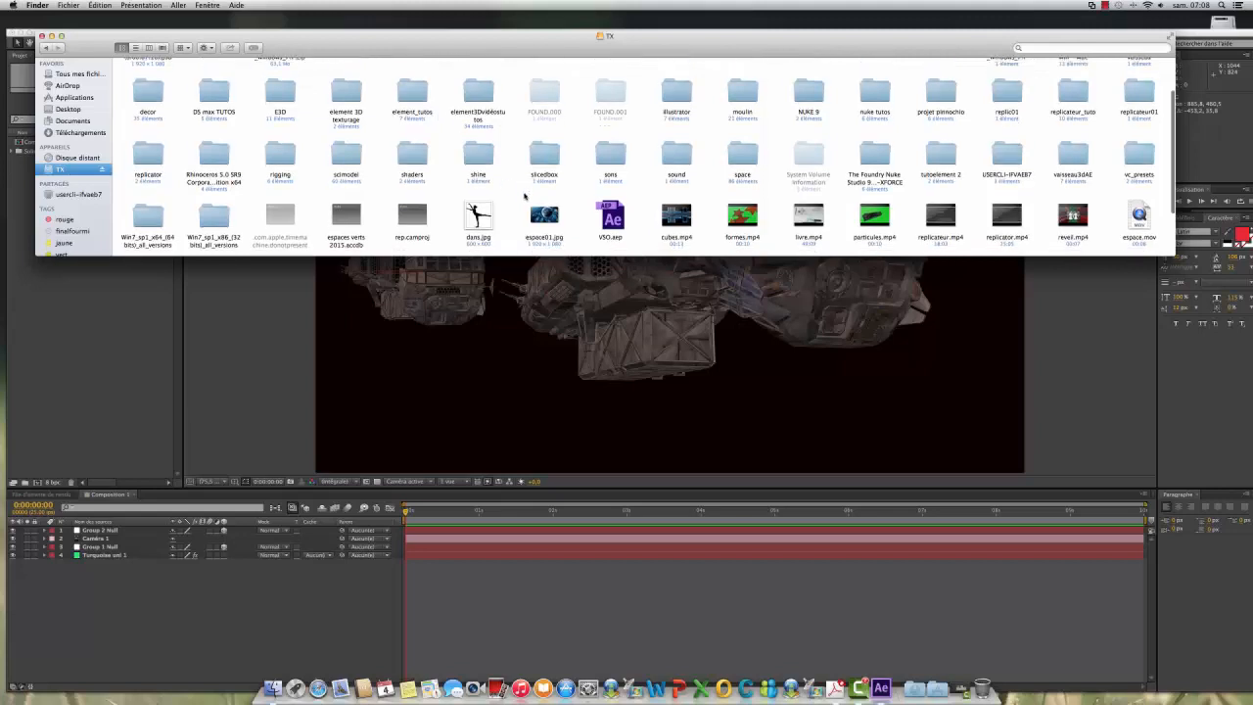
scroll(525, 197, down, 2)
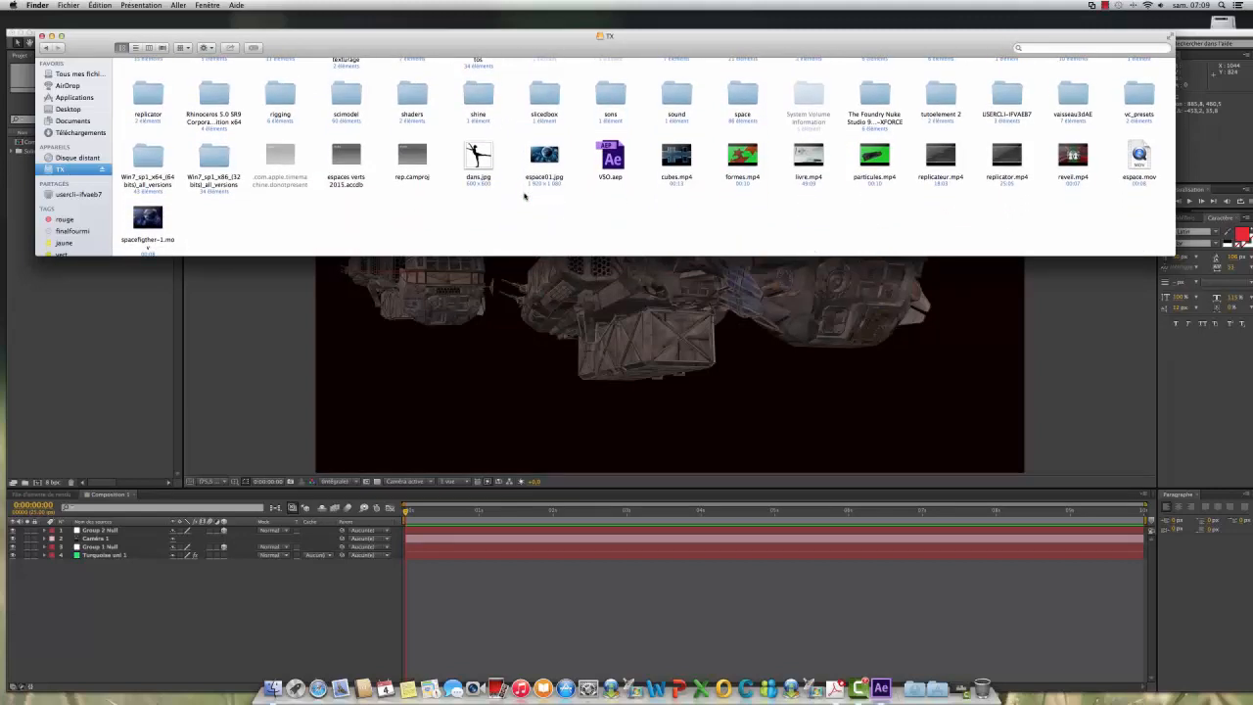
scroll(524, 197, up, 3)
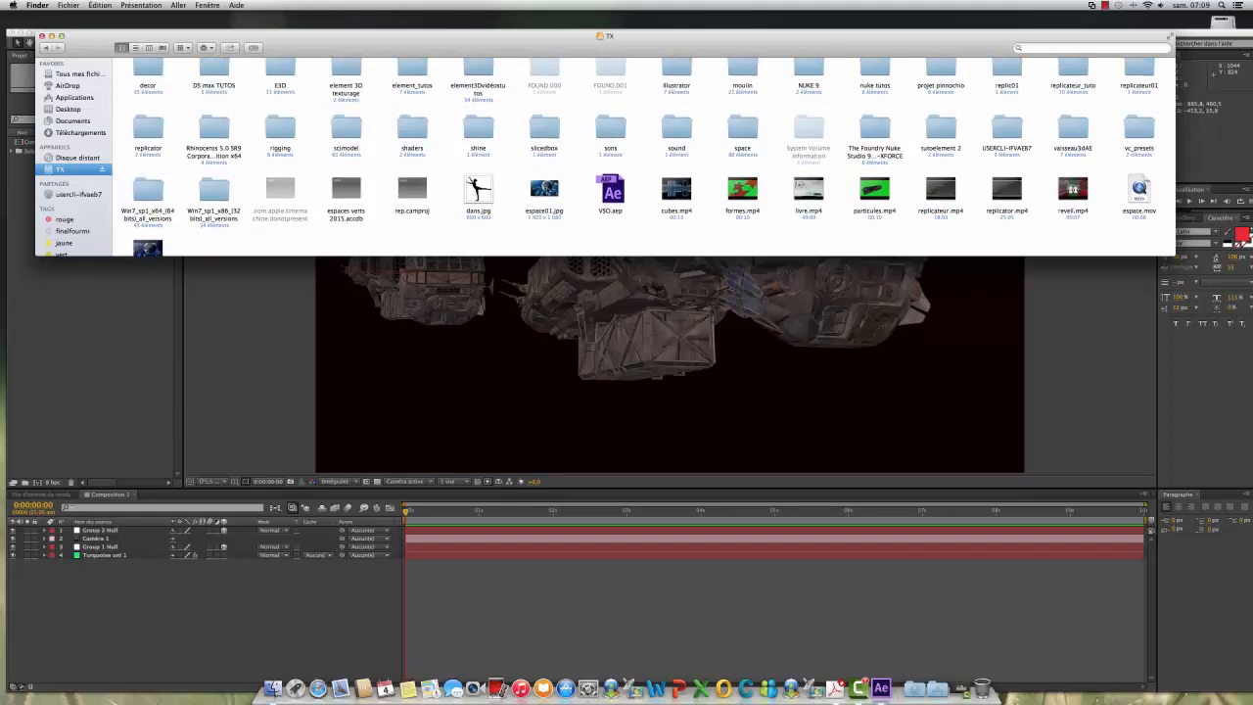
drag(544, 191, 50, 324)
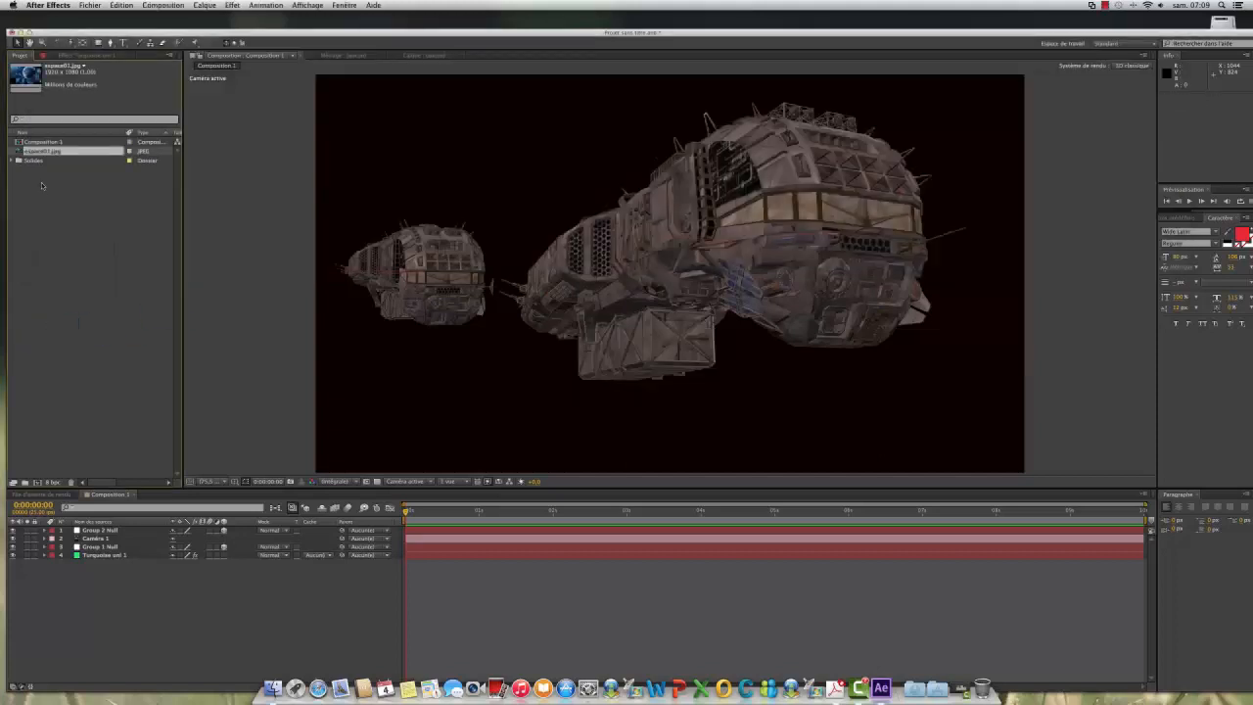
Step: Add espace01.jpg to Composition 1 as the lowest layer and scale it beyond 700% so the planet's surface fills the background
scroll(43, 151, right, 1)
drag(42, 153, 86, 577)
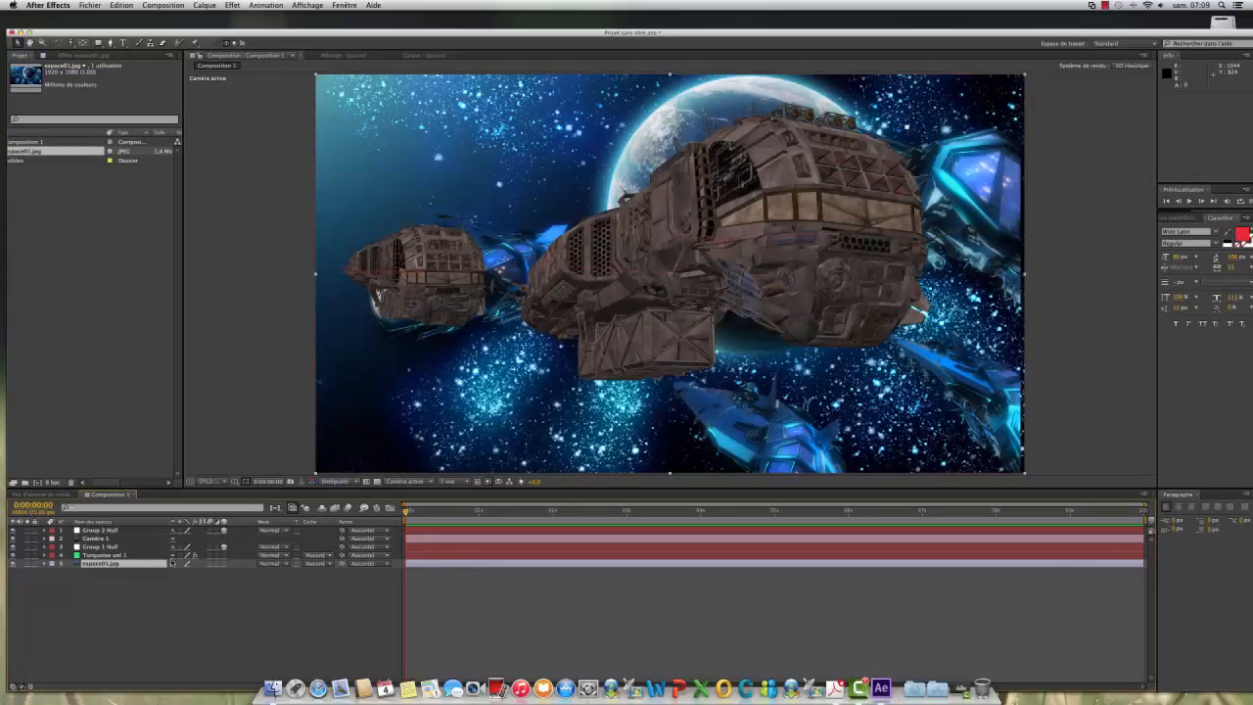
key(s)
drag(202, 572, 503, 563)
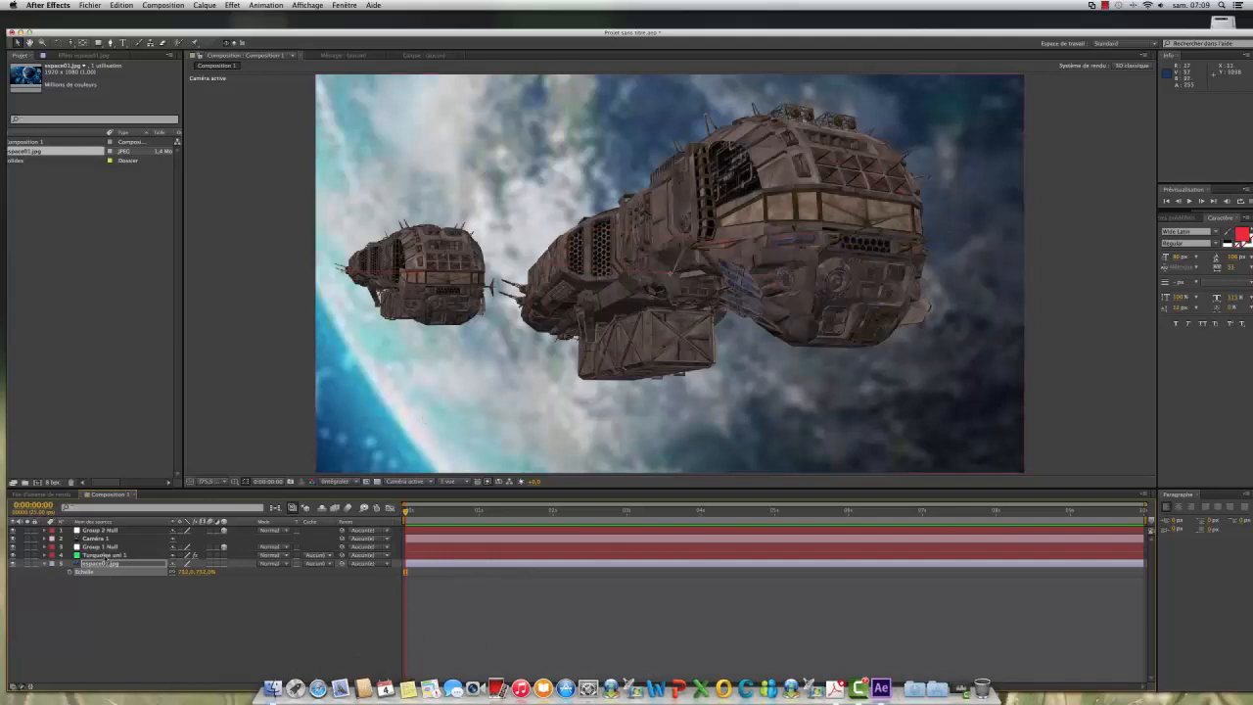
Step: Set the environment override layer in the turquoise solid's Element render settings to espace01.jpg
click(103, 556)
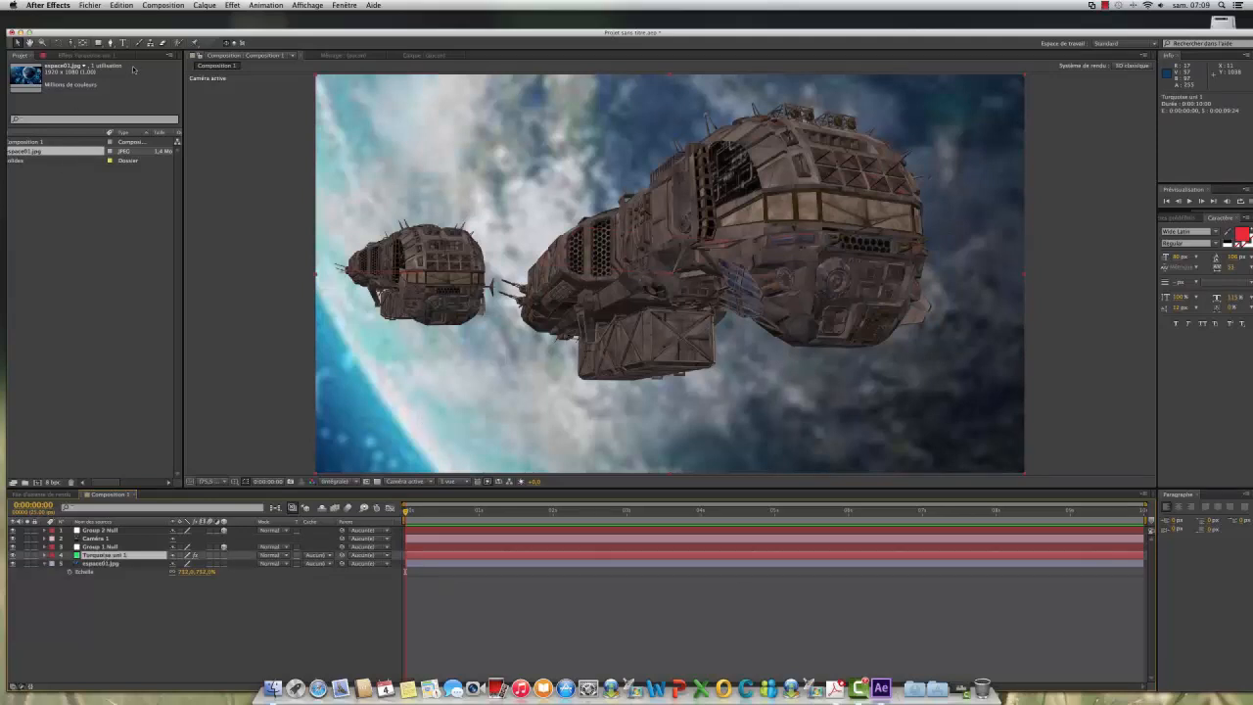
click(88, 56)
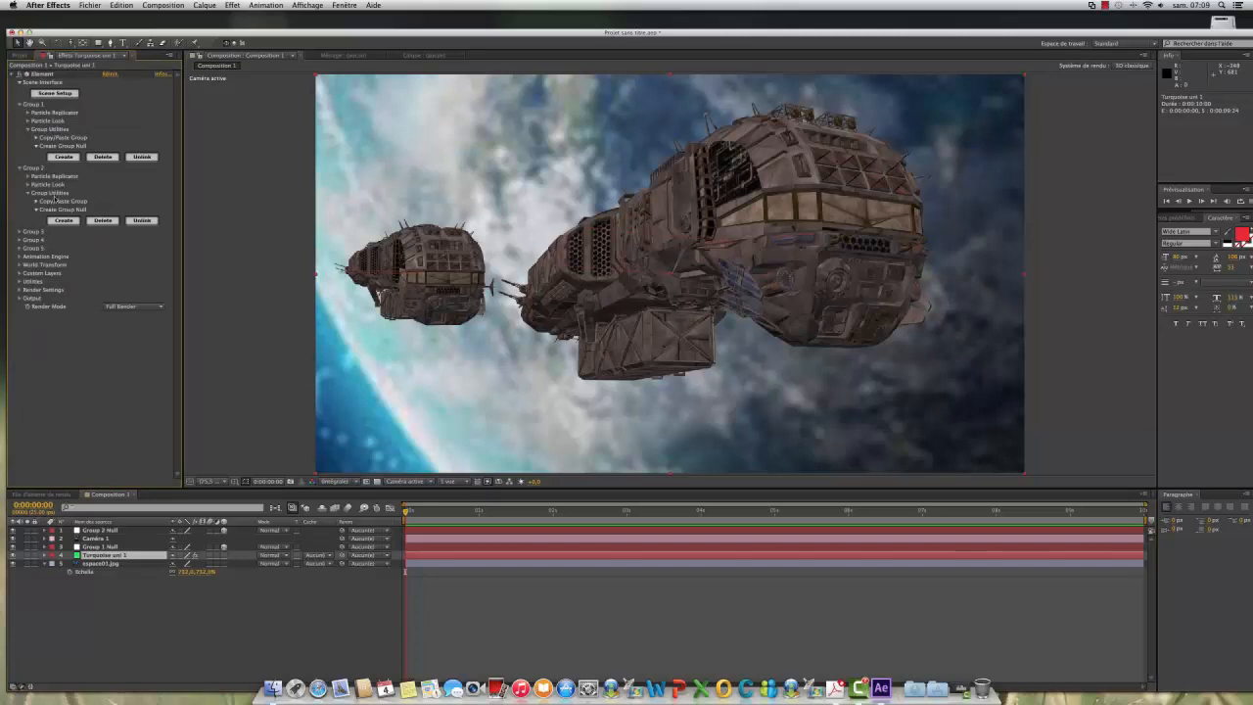
click(20, 290)
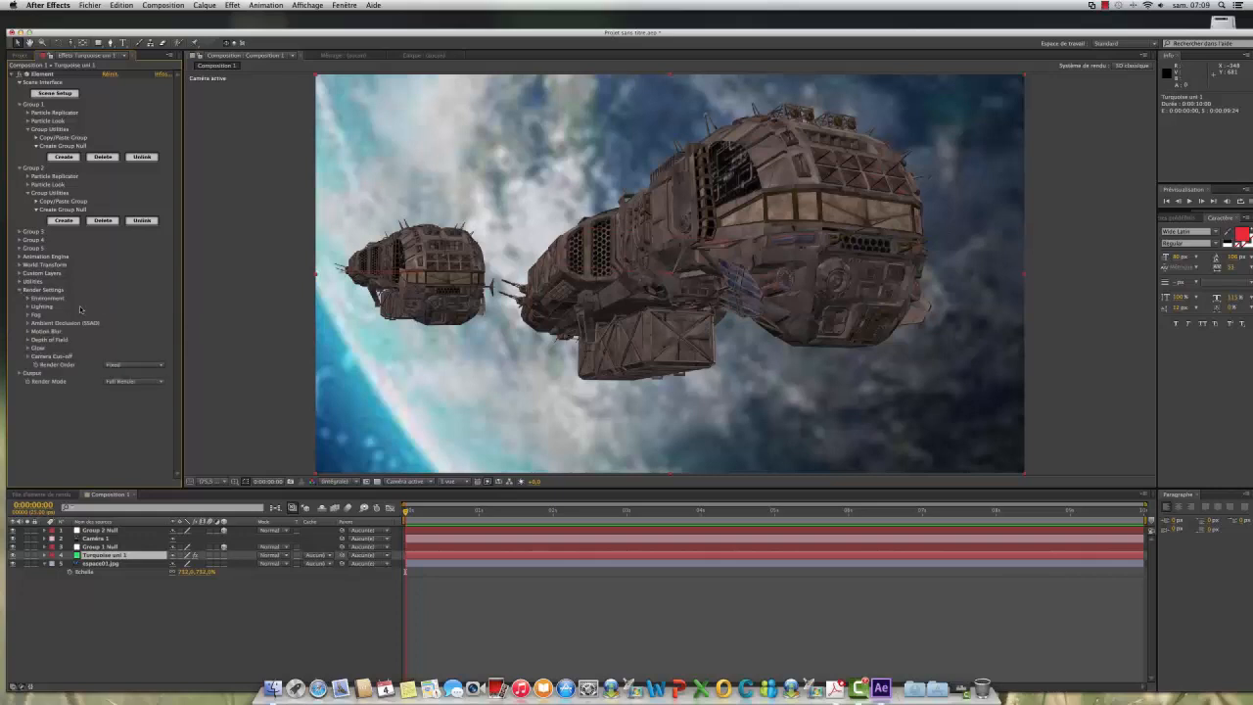
click(27, 298)
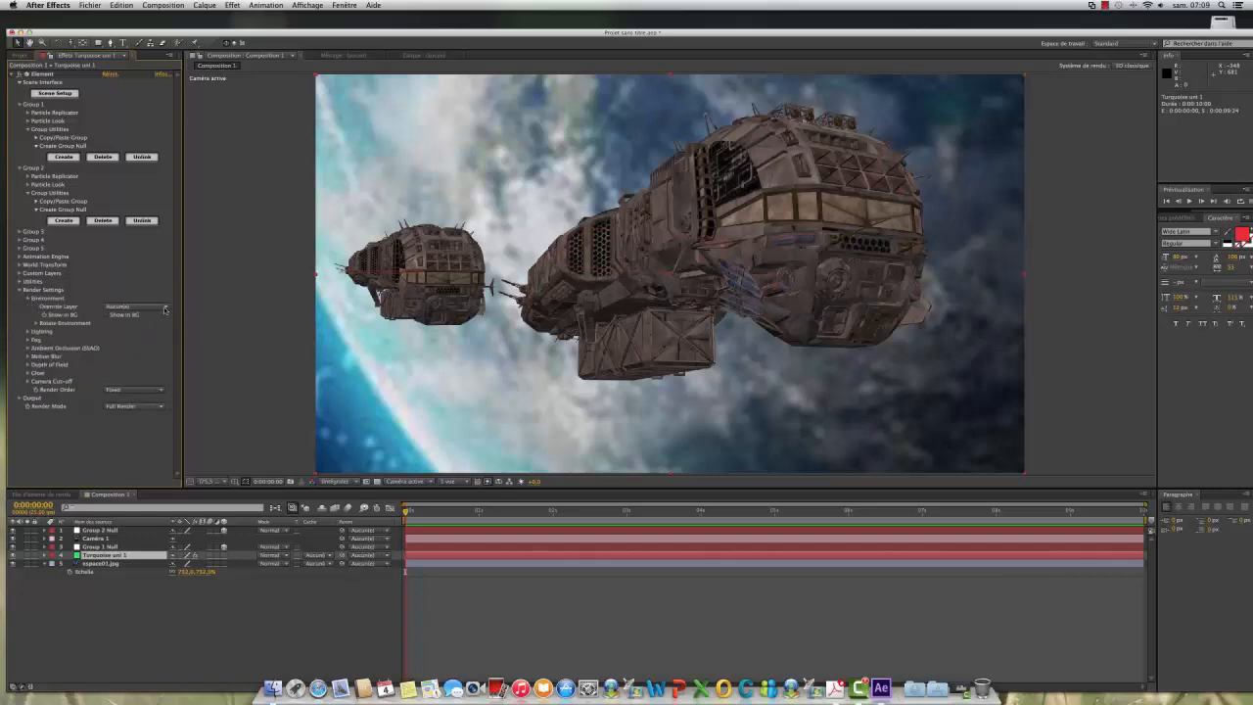
click(147, 307)
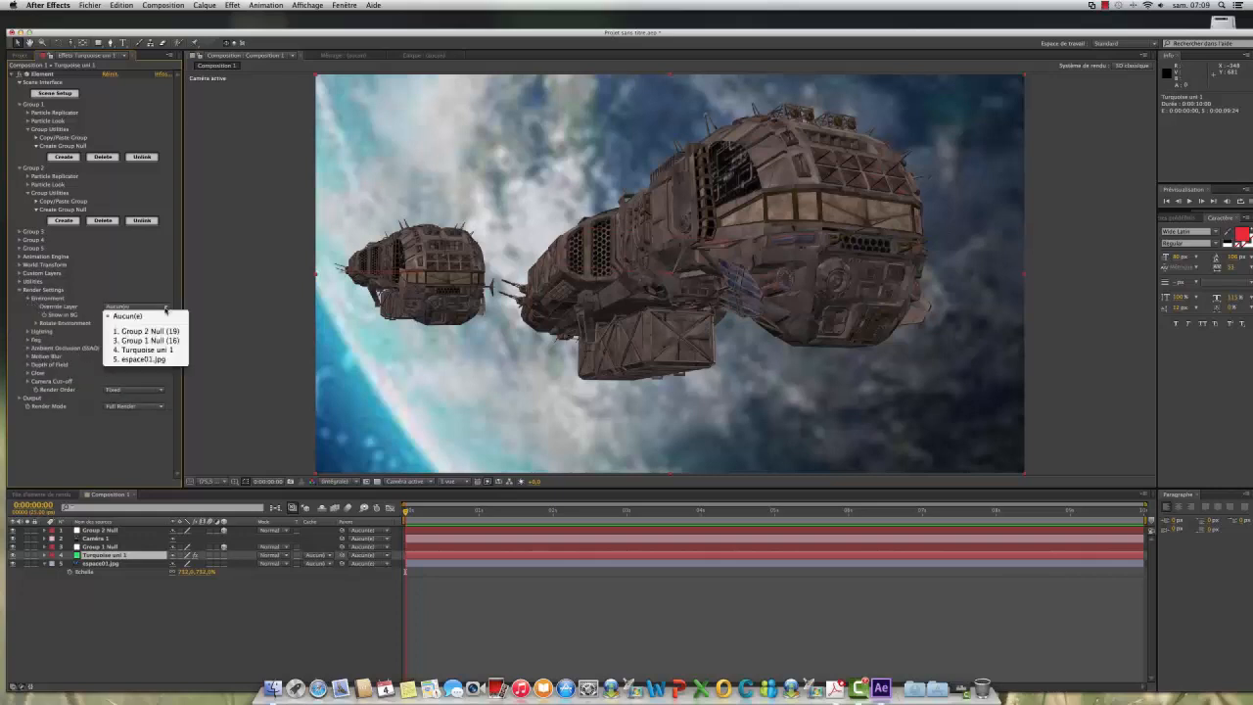
click(143, 361)
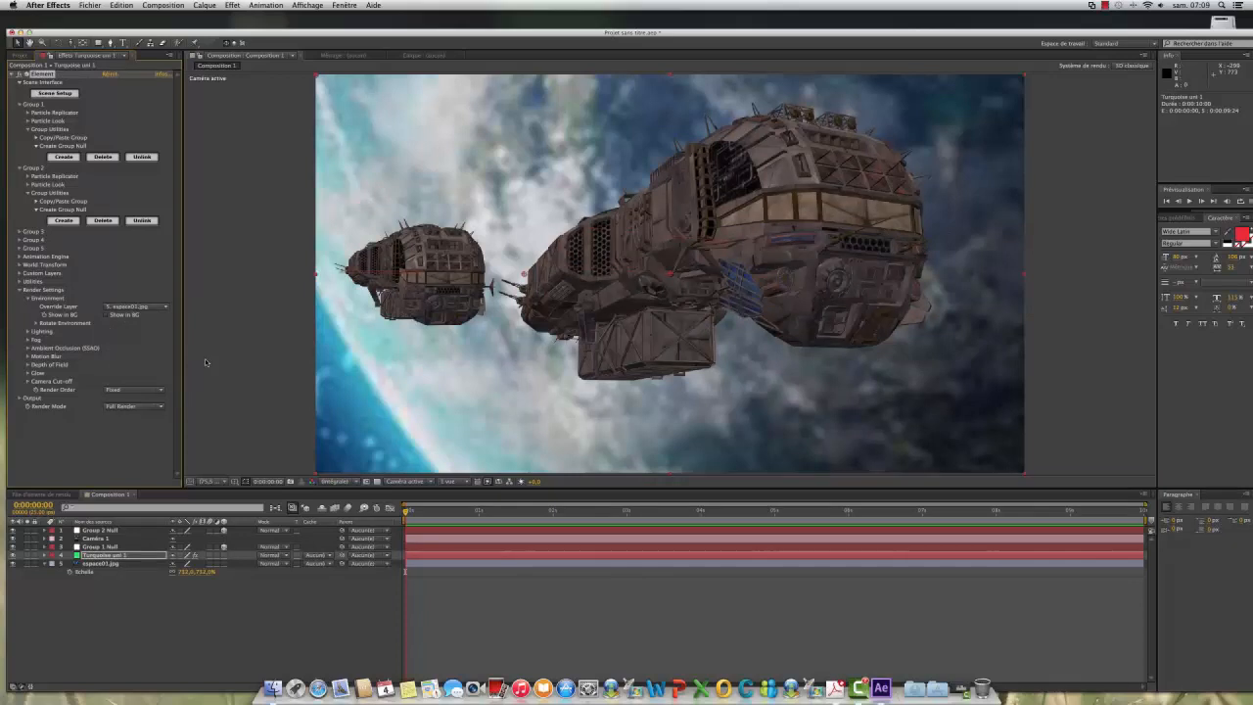
Step: Set Element's light falloff to about 0.36, compare the Aqua and Dark lighting presets, and choose Cinema as the added lighting
click(28, 332)
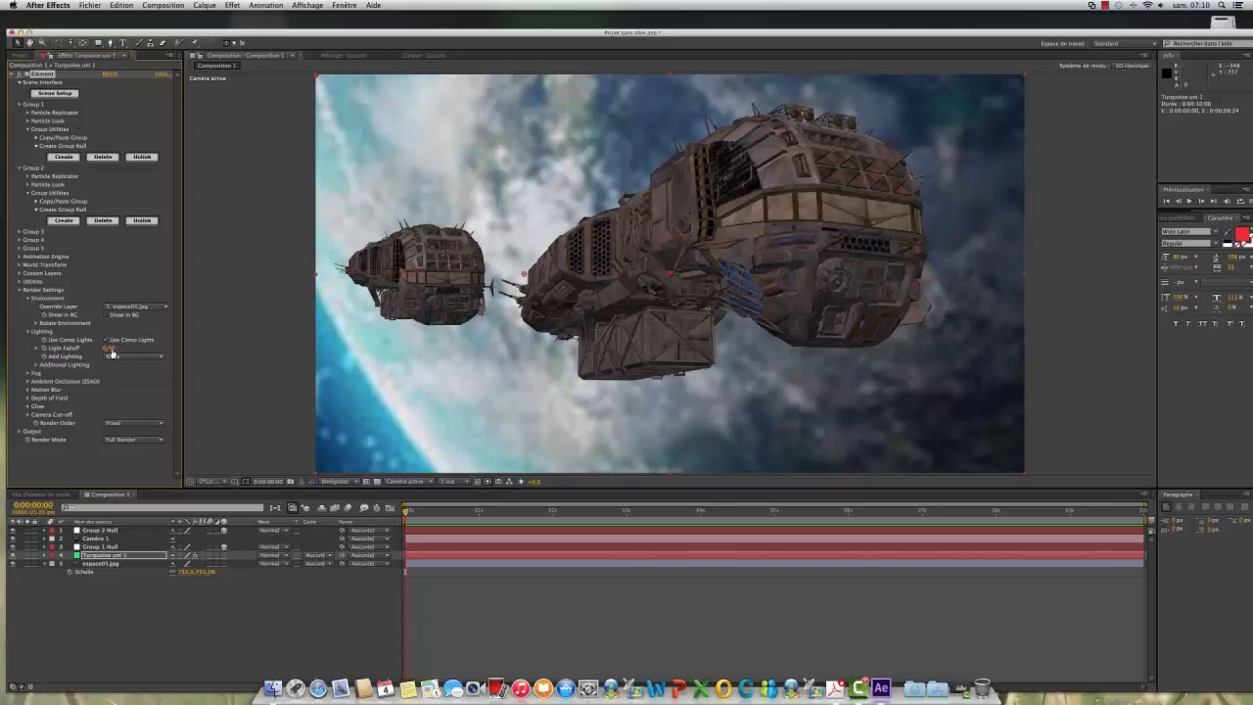
drag(132, 348, 152, 348)
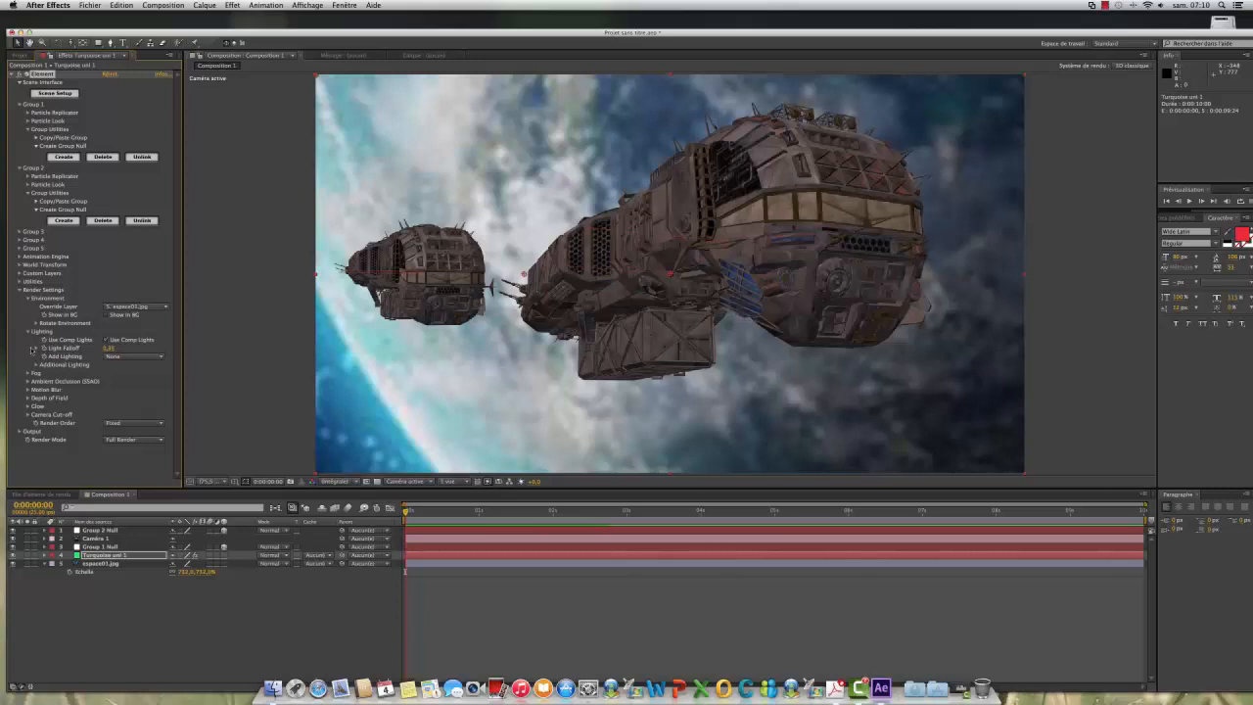
click(162, 357)
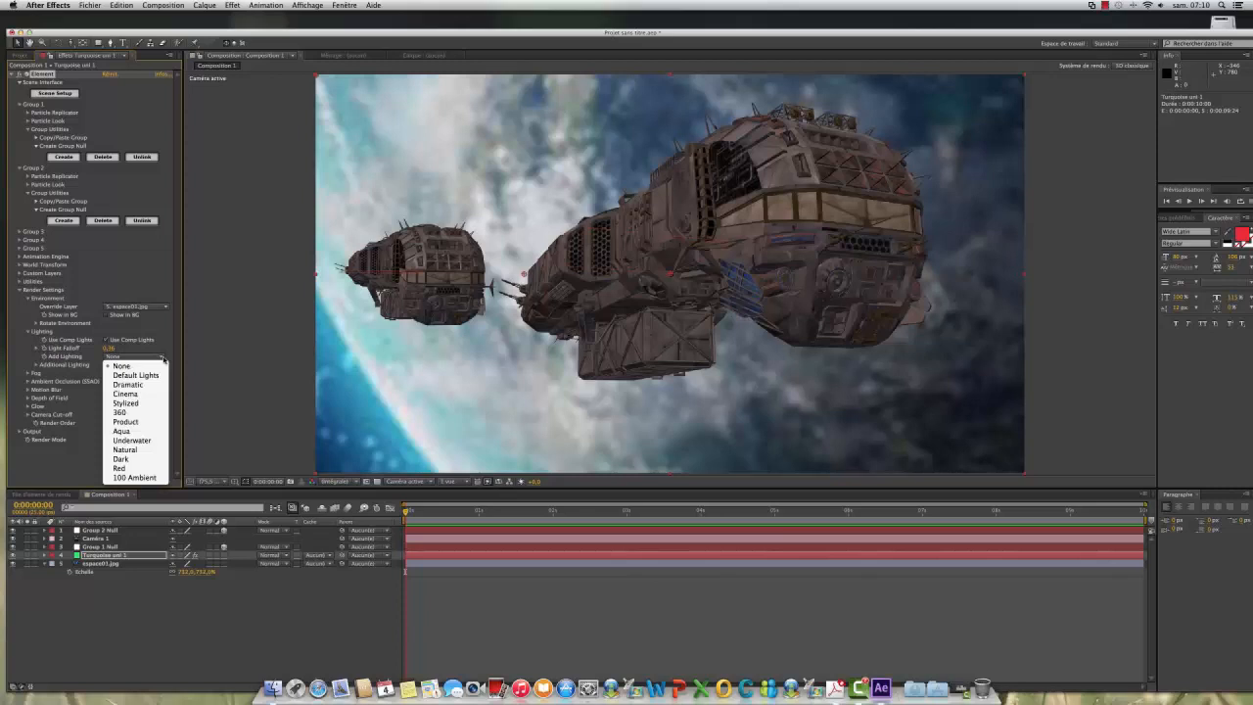
click(118, 432)
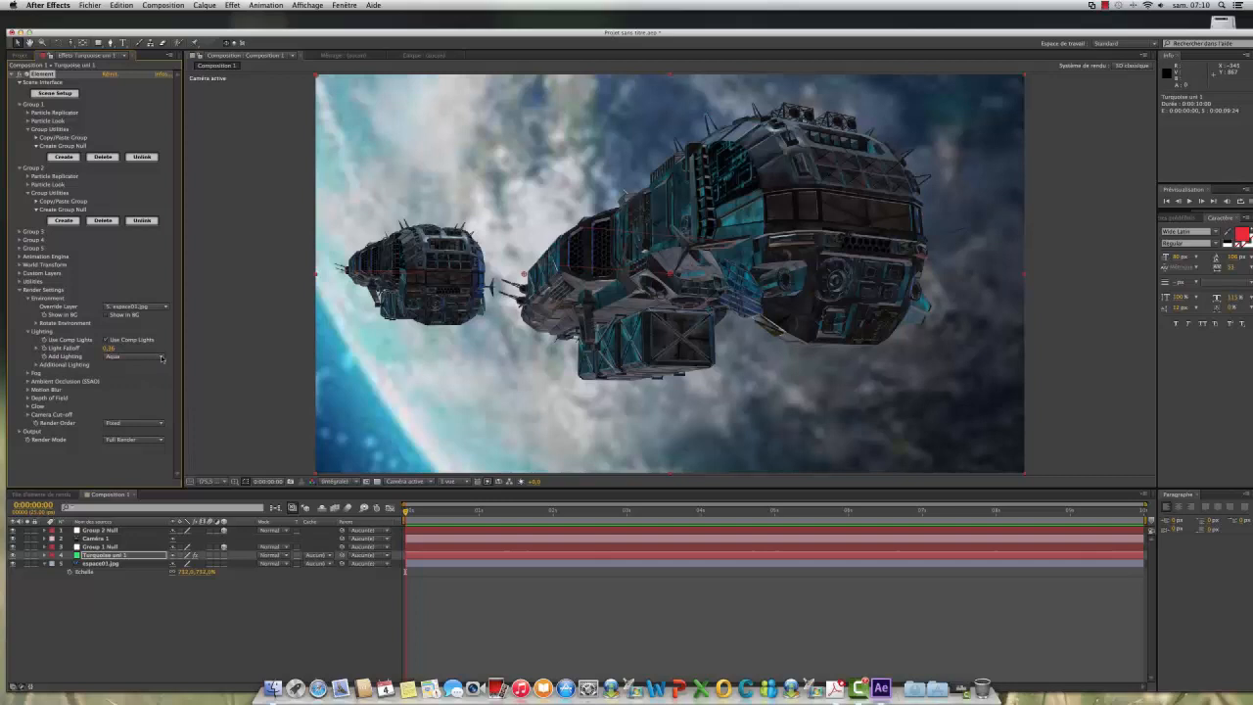
click(161, 359)
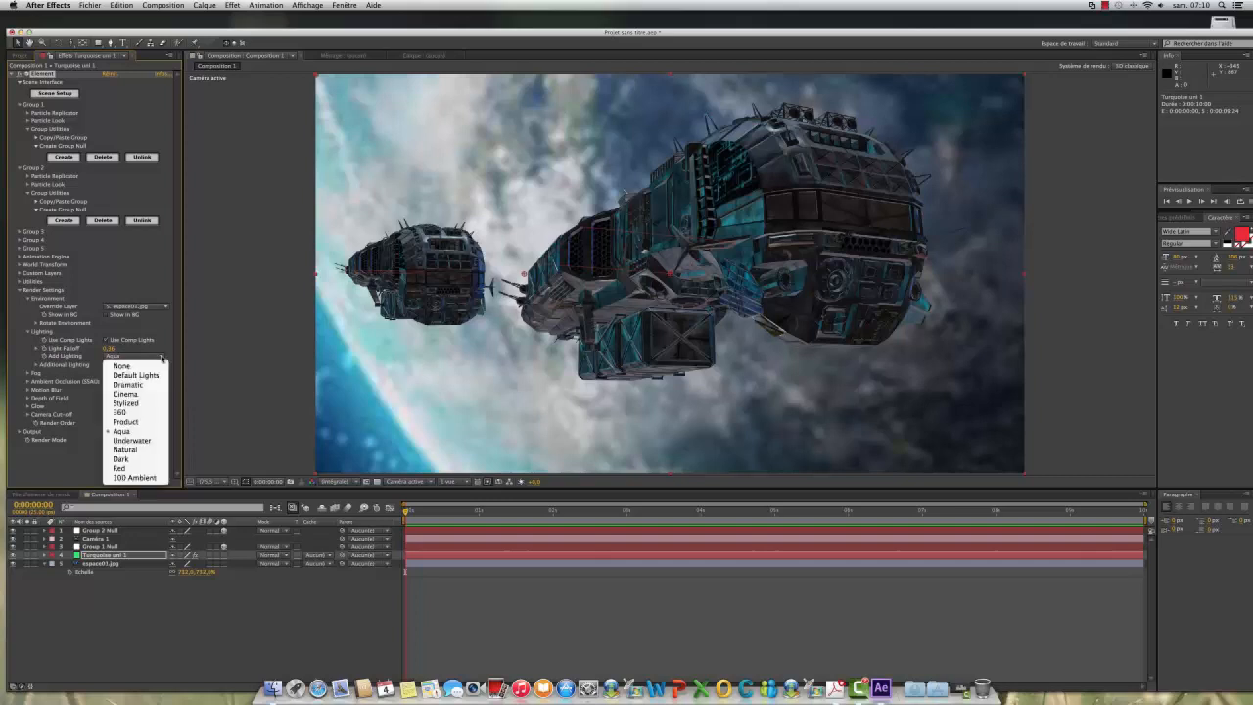
click(118, 459)
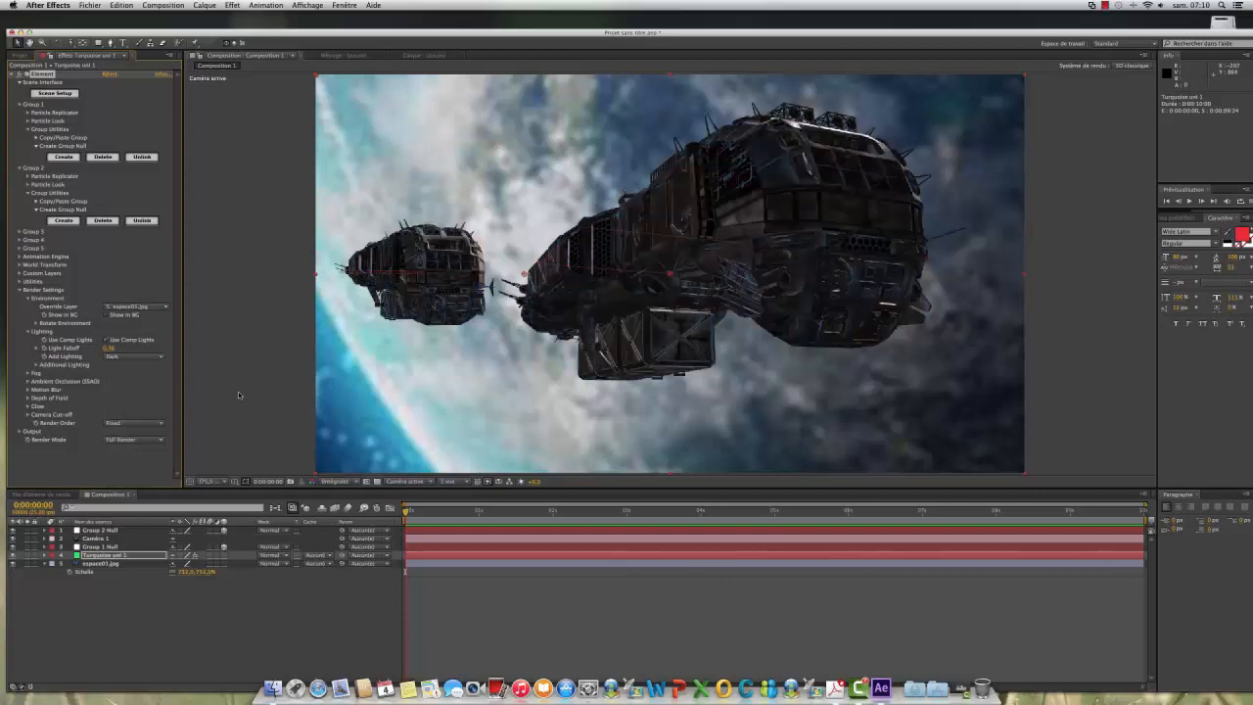
click(161, 358)
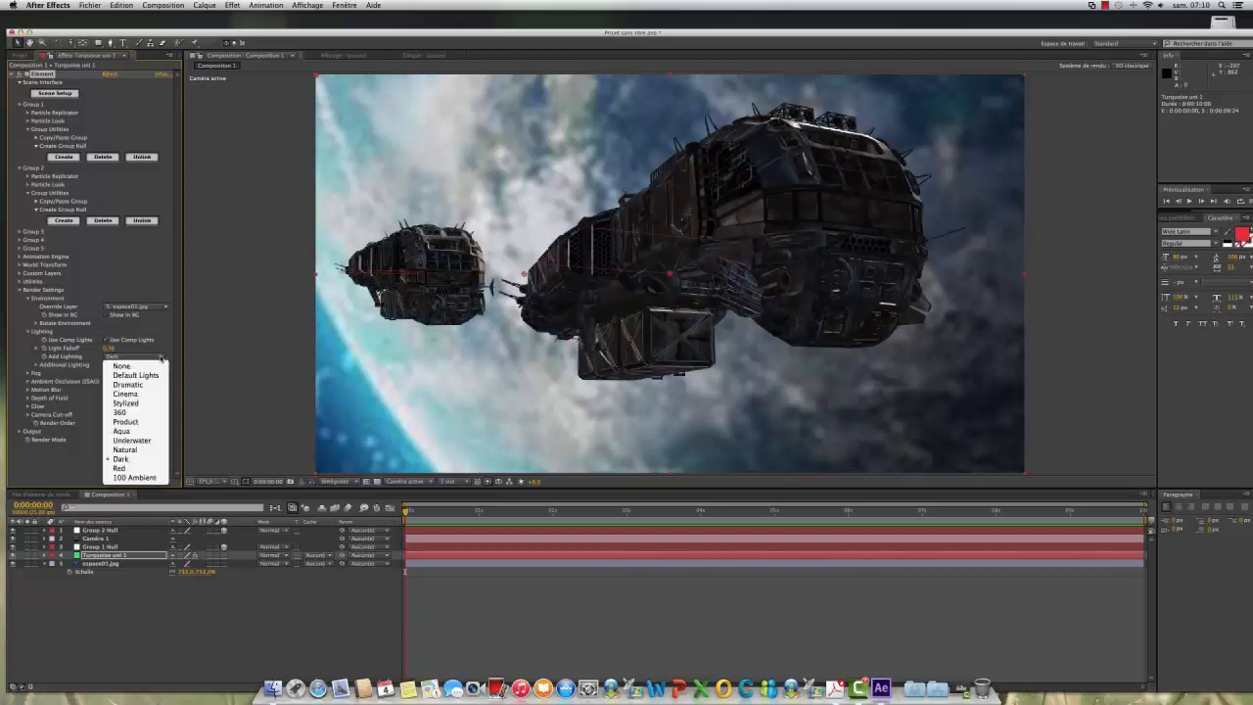
click(110, 395)
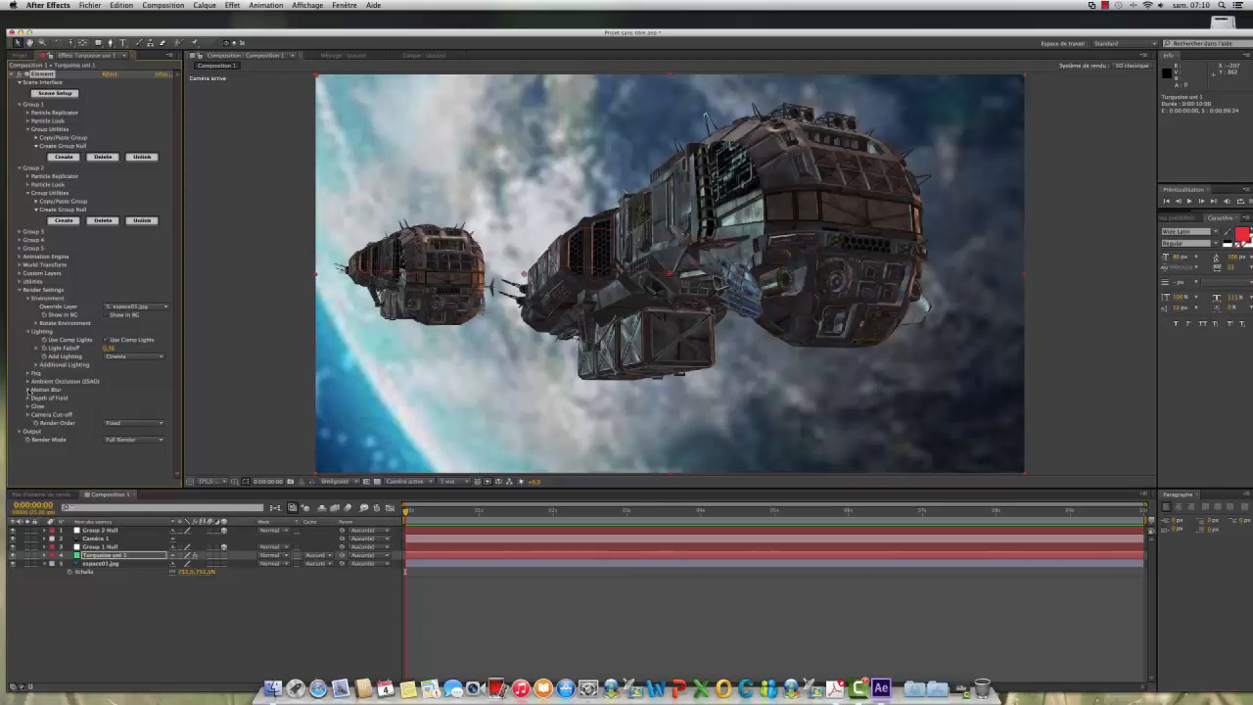
Step: Raise Element's motion blur samples to 47 and its depth-of-field radius multiplier to about 1.2
click(27, 389)
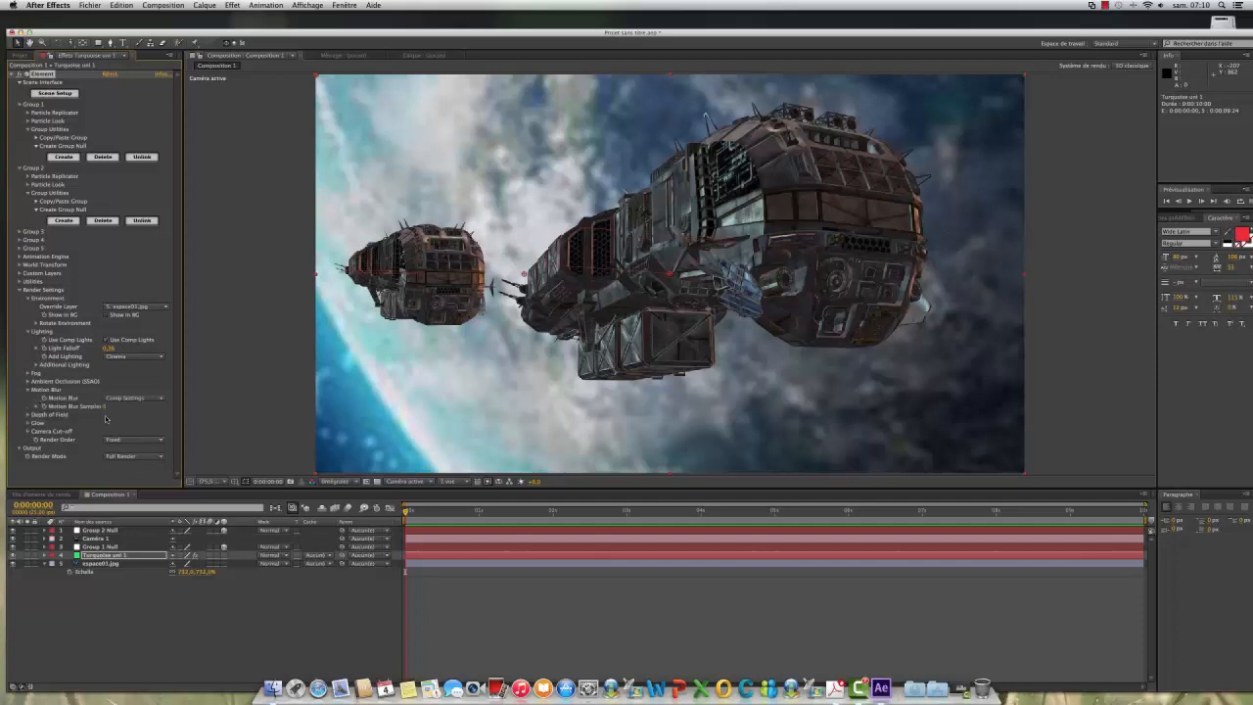
click(43, 407)
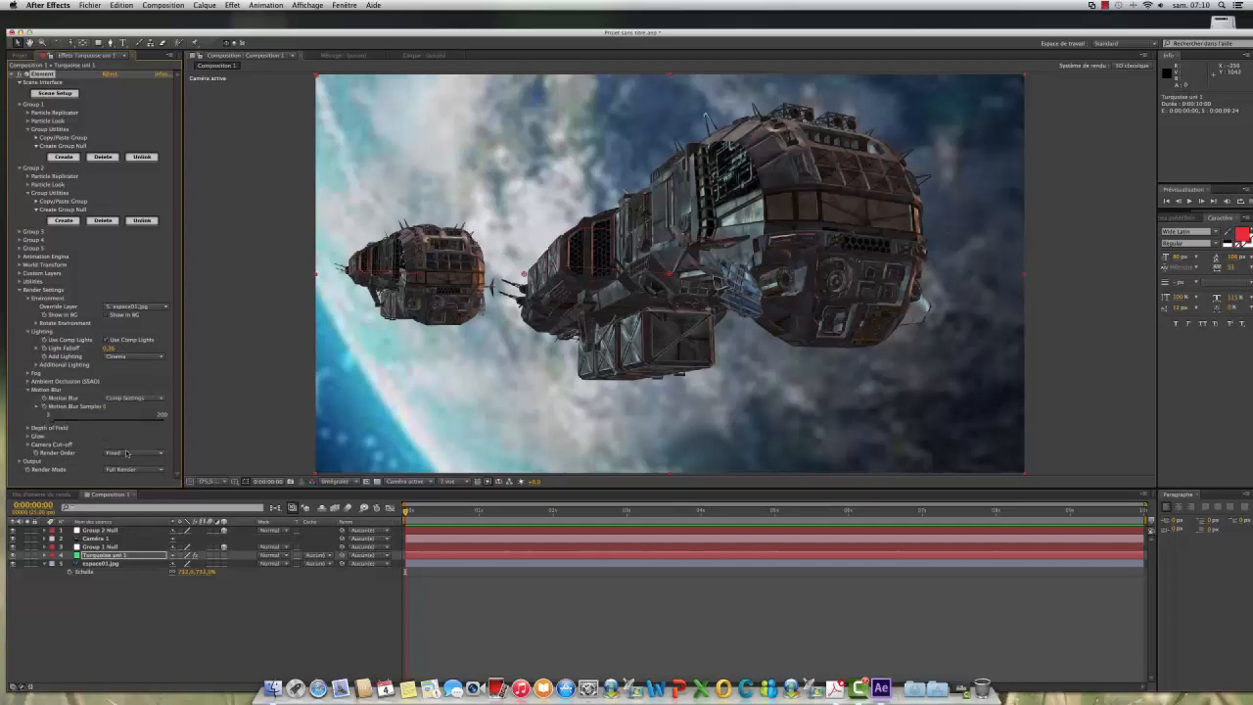
drag(53, 422, 76, 423)
click(29, 427)
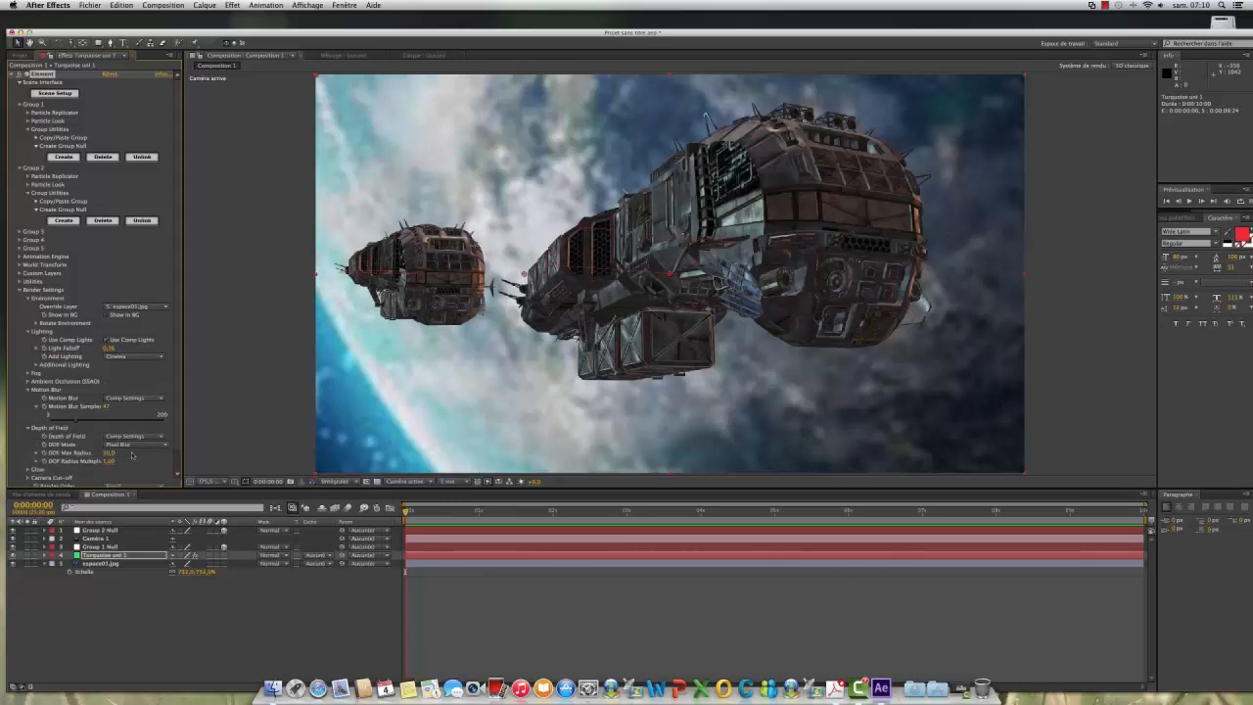
drag(108, 461, 135, 461)
Step: Enable glow in Element's render settings, with a glow intensity of about 3.4
scroll(147, 442, down, 2)
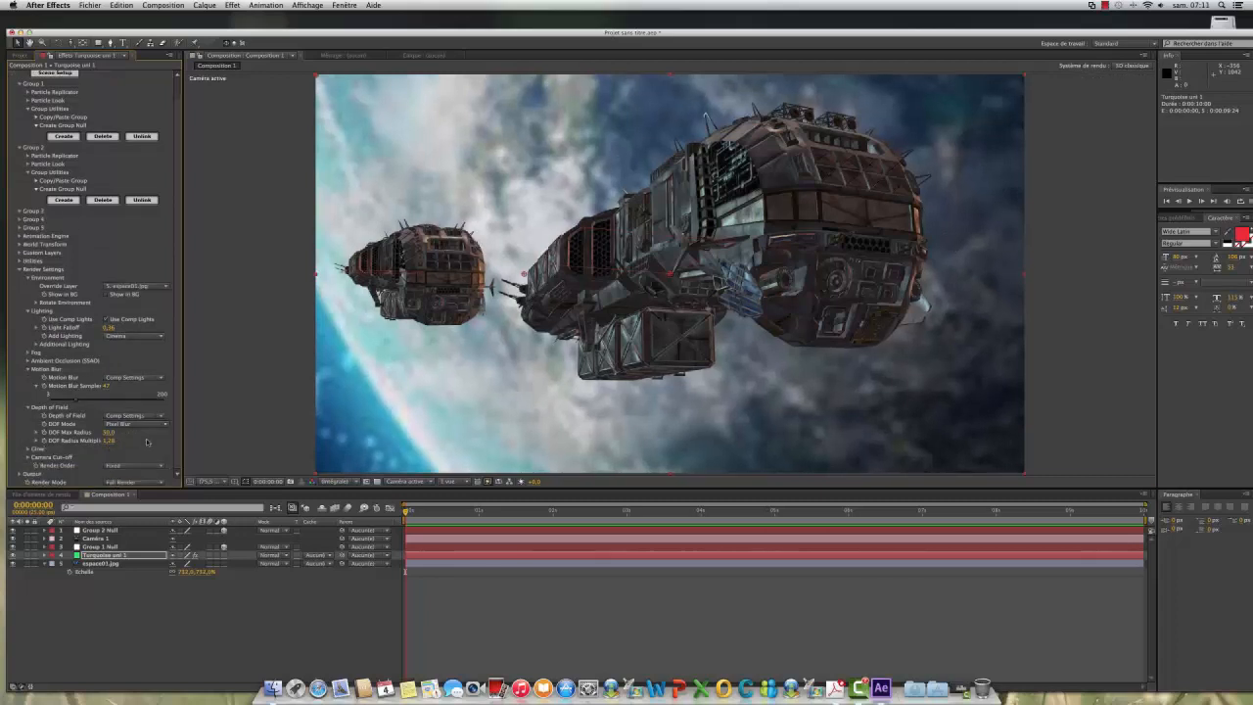
click(28, 448)
scroll(80, 479, down, 5)
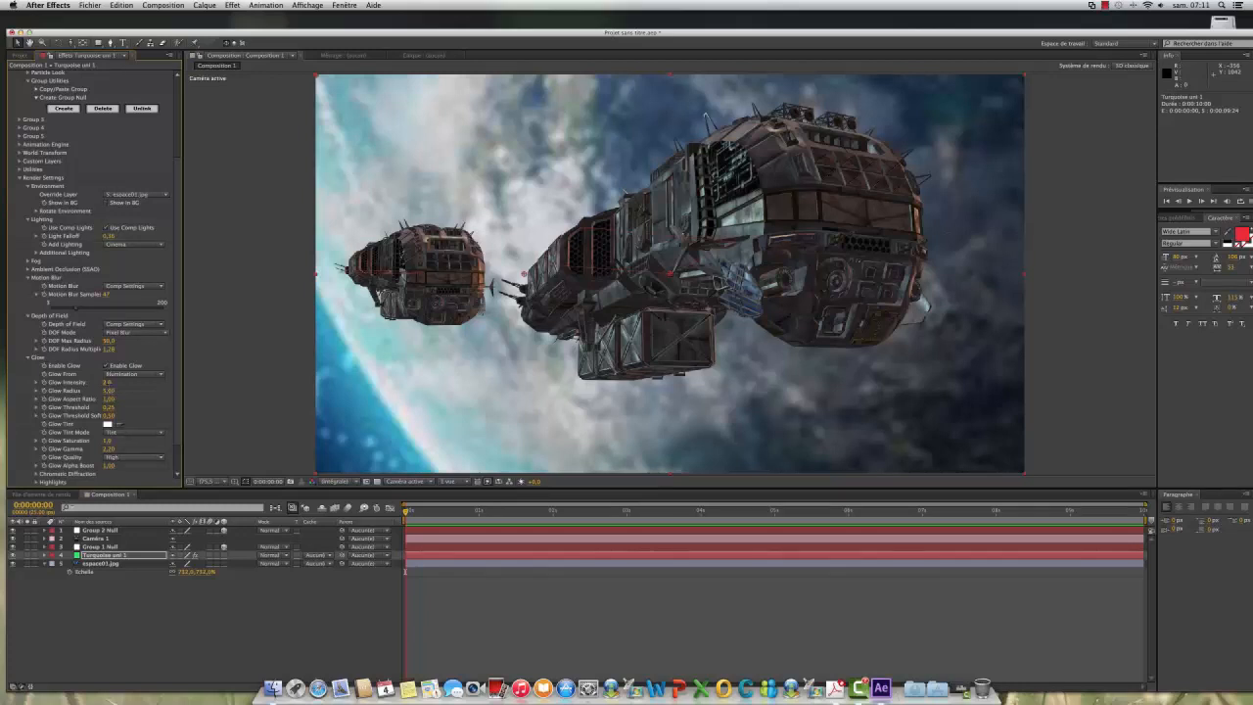
click(106, 366)
scroll(138, 476, down, 2)
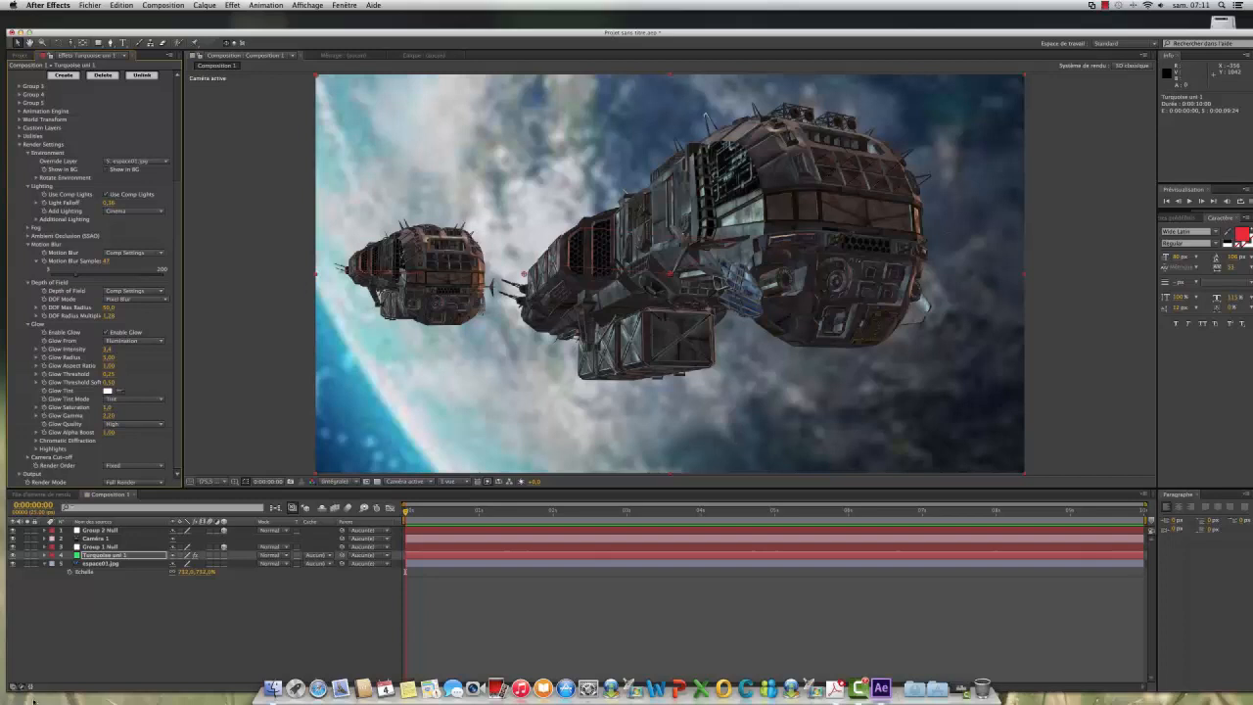
Step: Pull the camera back from the ships to a Z position of about -986 and start position keyframing at time zero
click(95, 539)
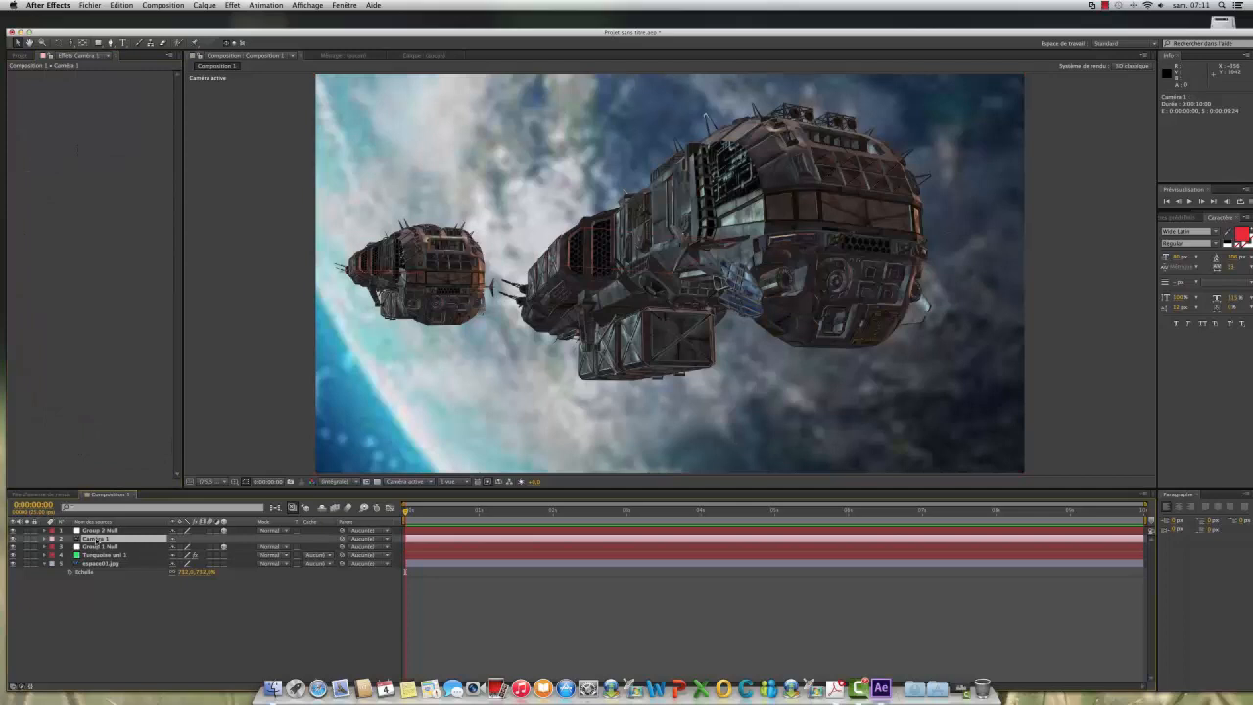
key(p)
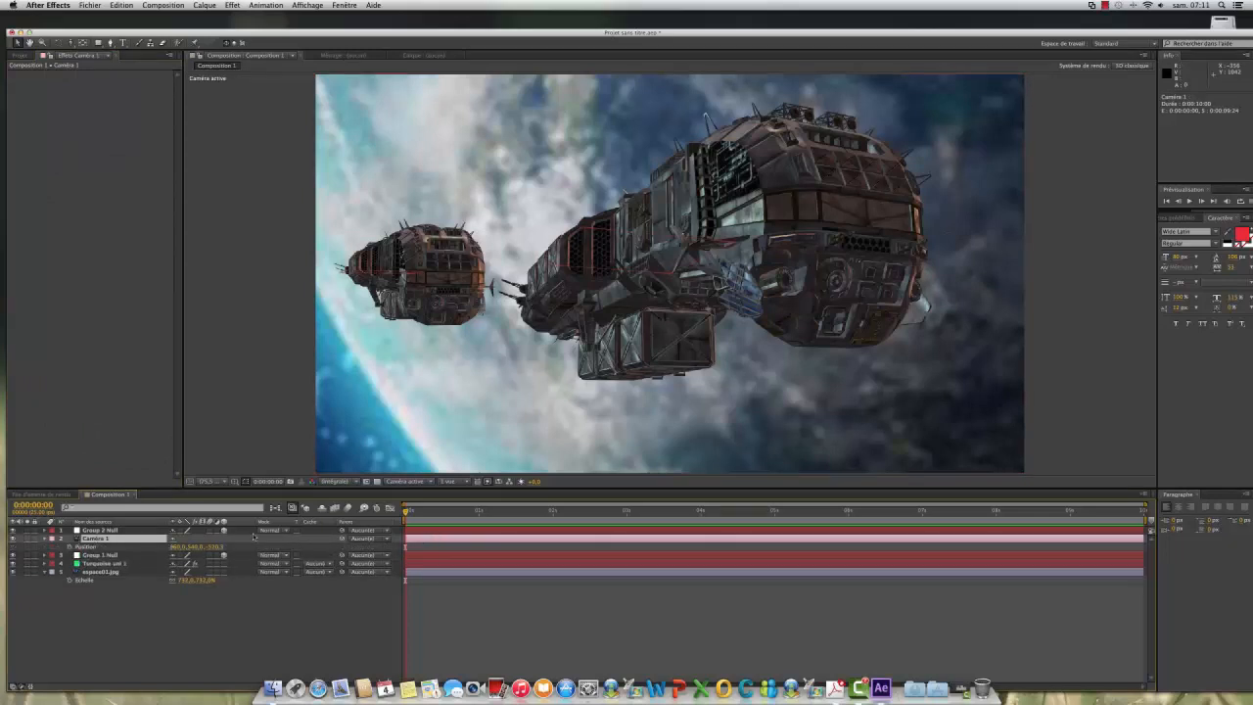
drag(217, 548, 1, 560)
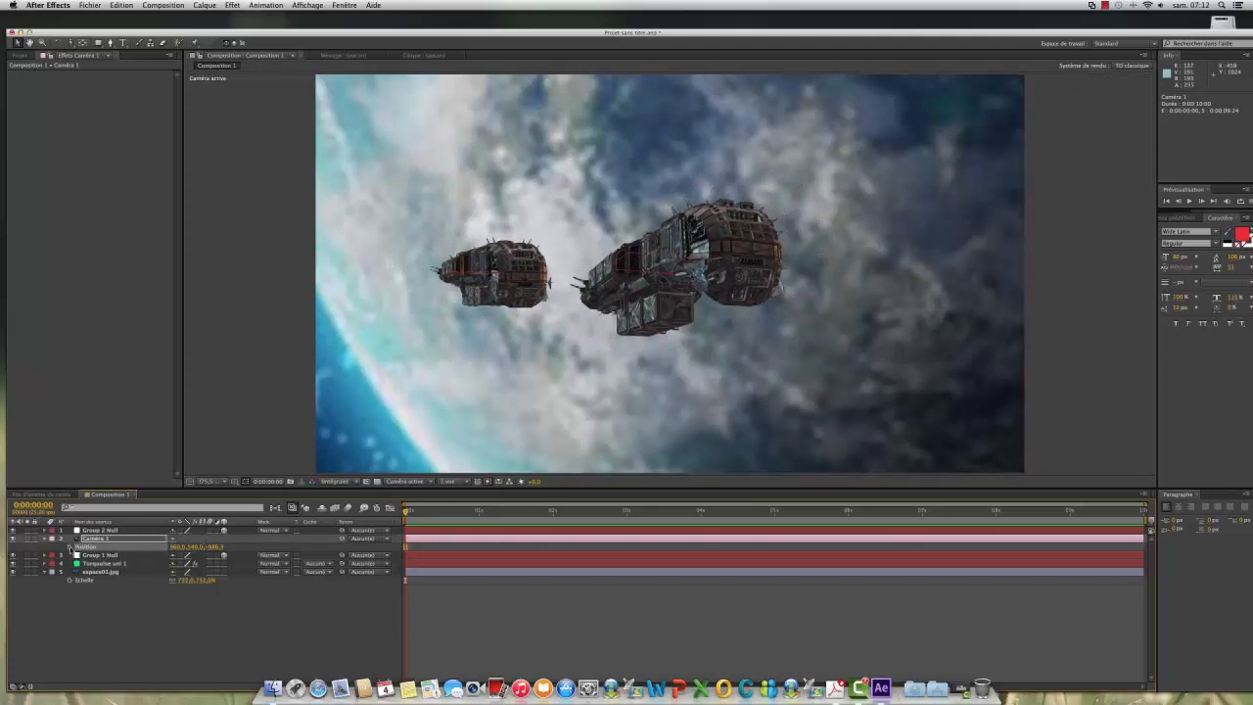
click(70, 547)
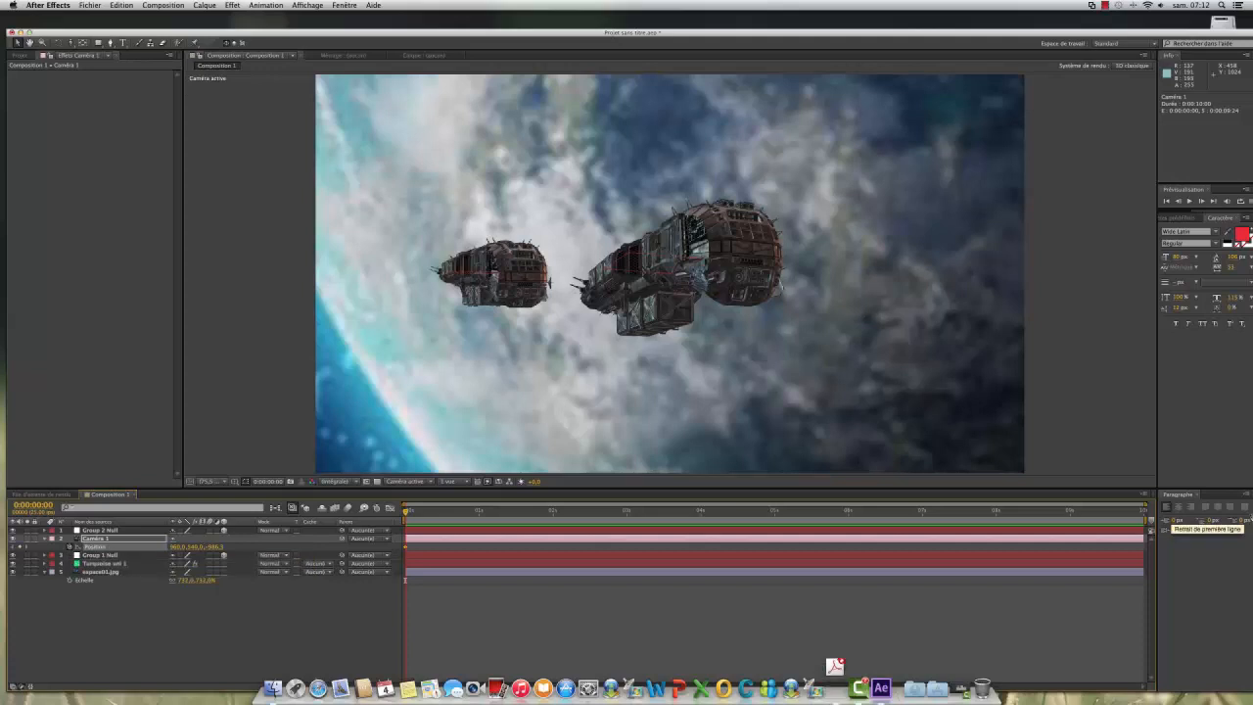
Step: At 0:00:09:14, push the camera in toward the ships to a Z position of about -176
drag(405, 511, 491, 511)
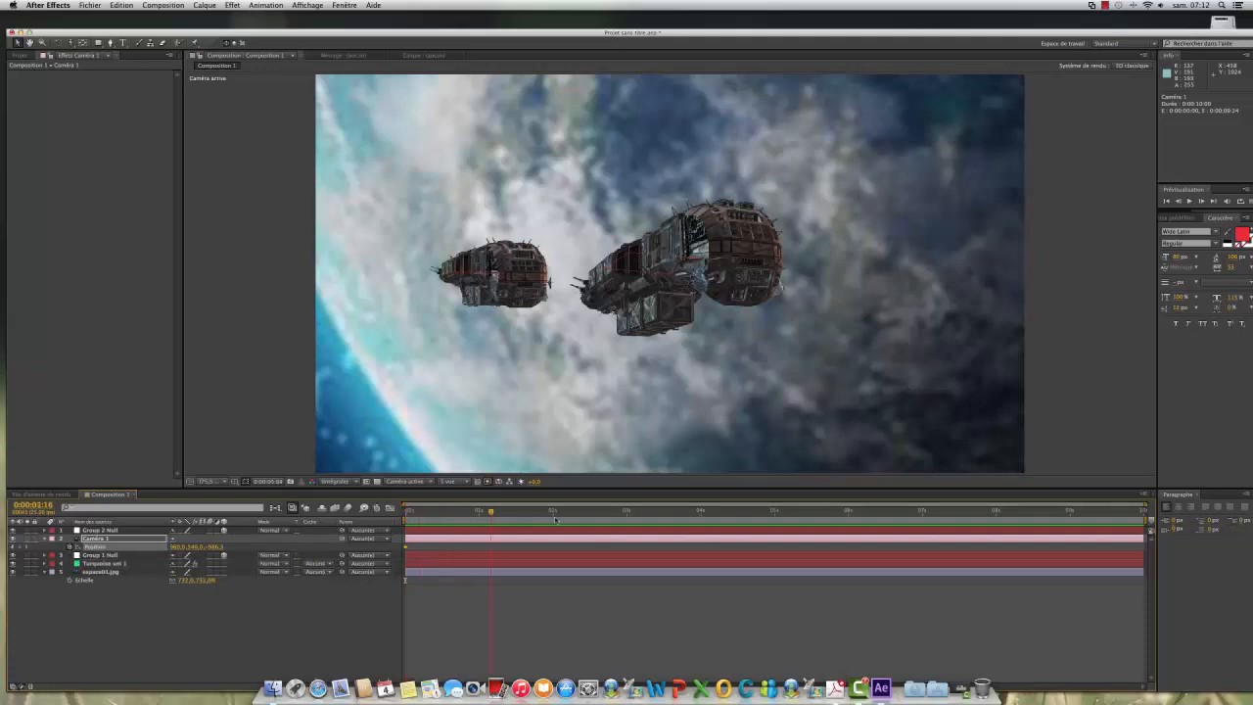
drag(787, 522, 1112, 529)
drag(216, 547, 266, 548)
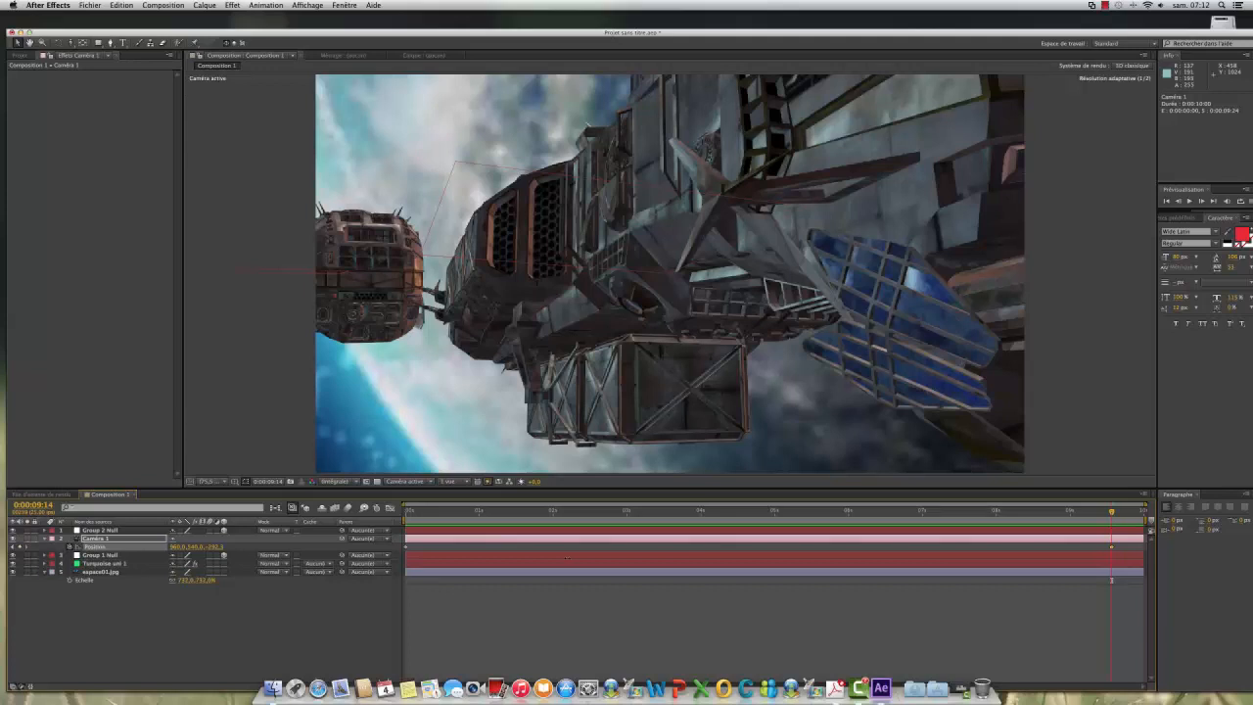
drag(567, 558, 575, 558)
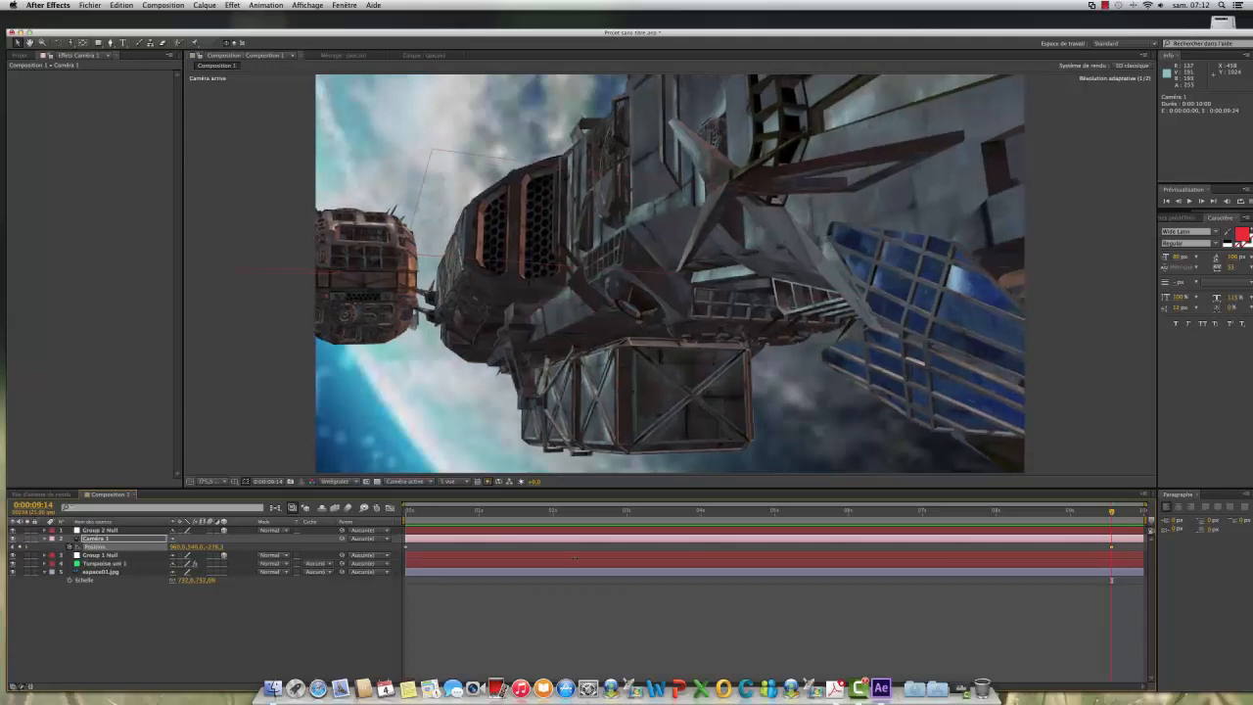
click(269, 642)
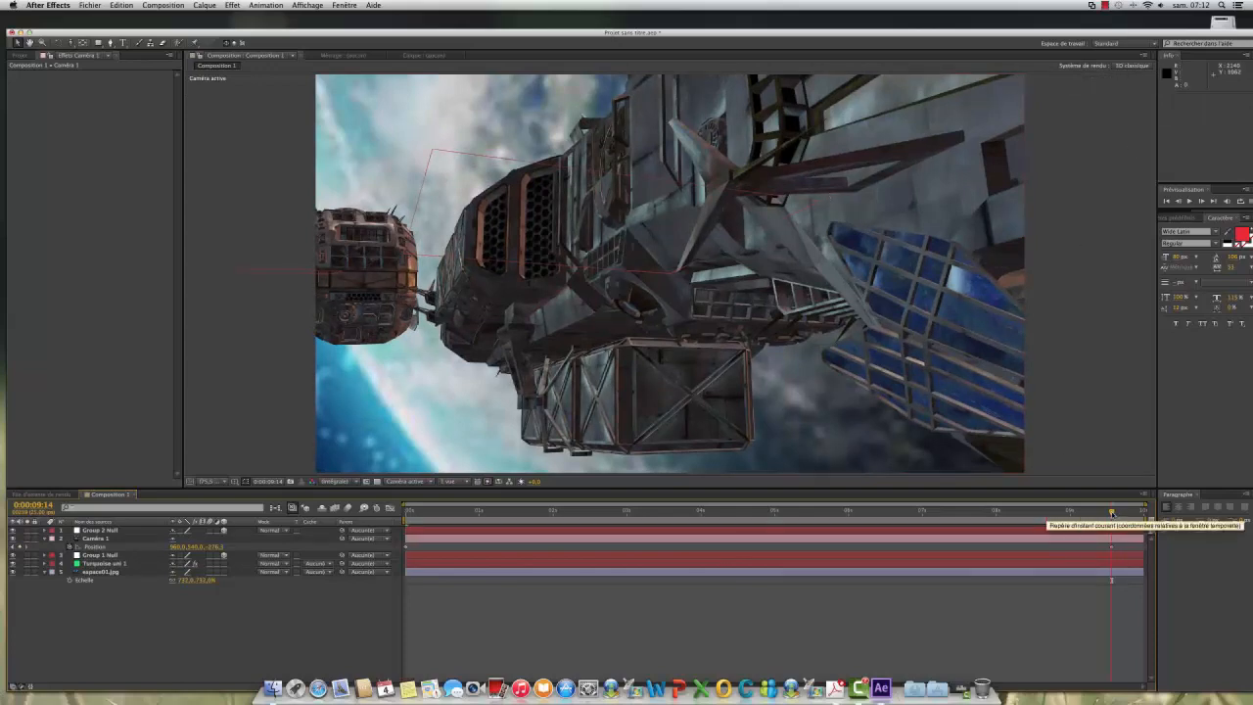
Step: Start keyframing Caméra 1's orientation and its X, Y and Z rotation at 0:00:00:02
drag(1111, 513, 336, 512)
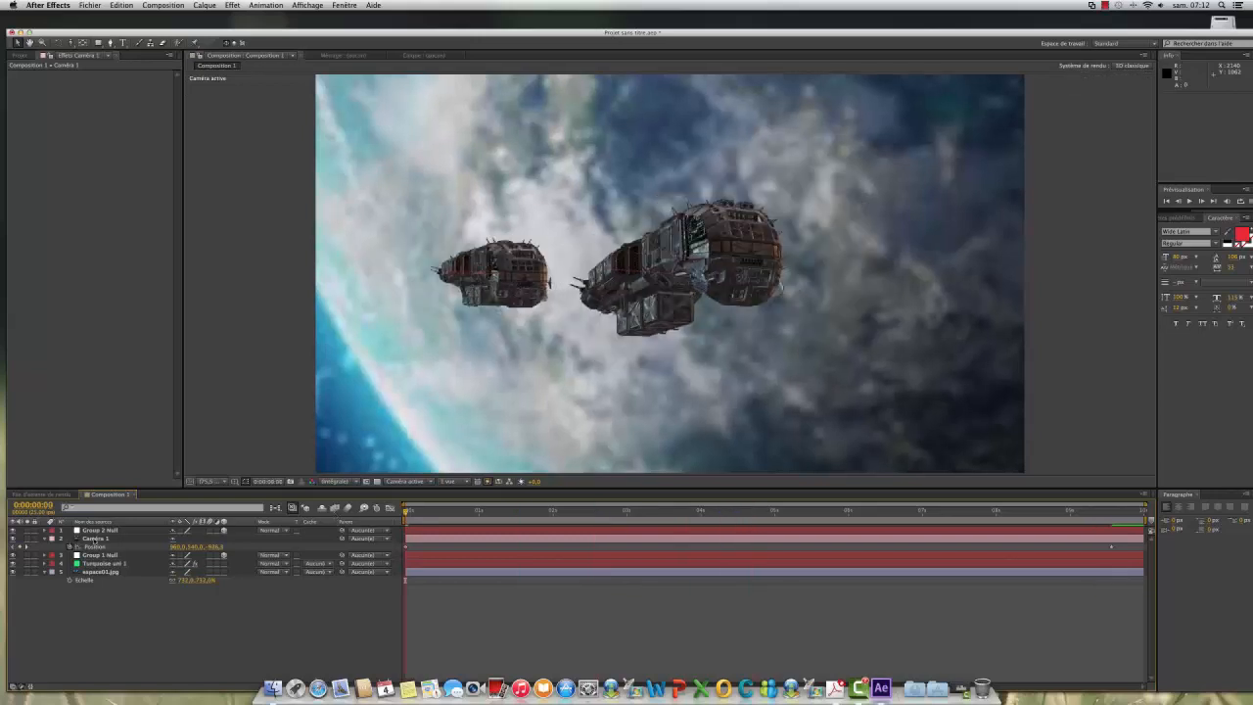
click(90, 540)
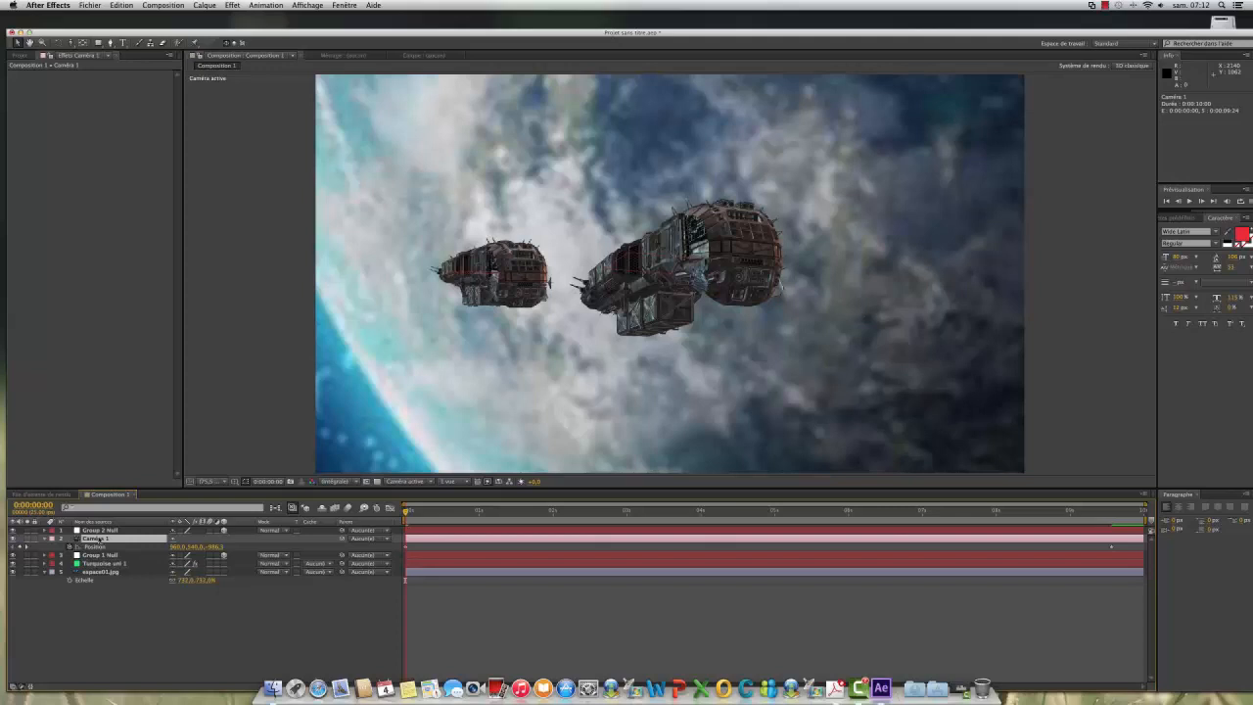
key(r)
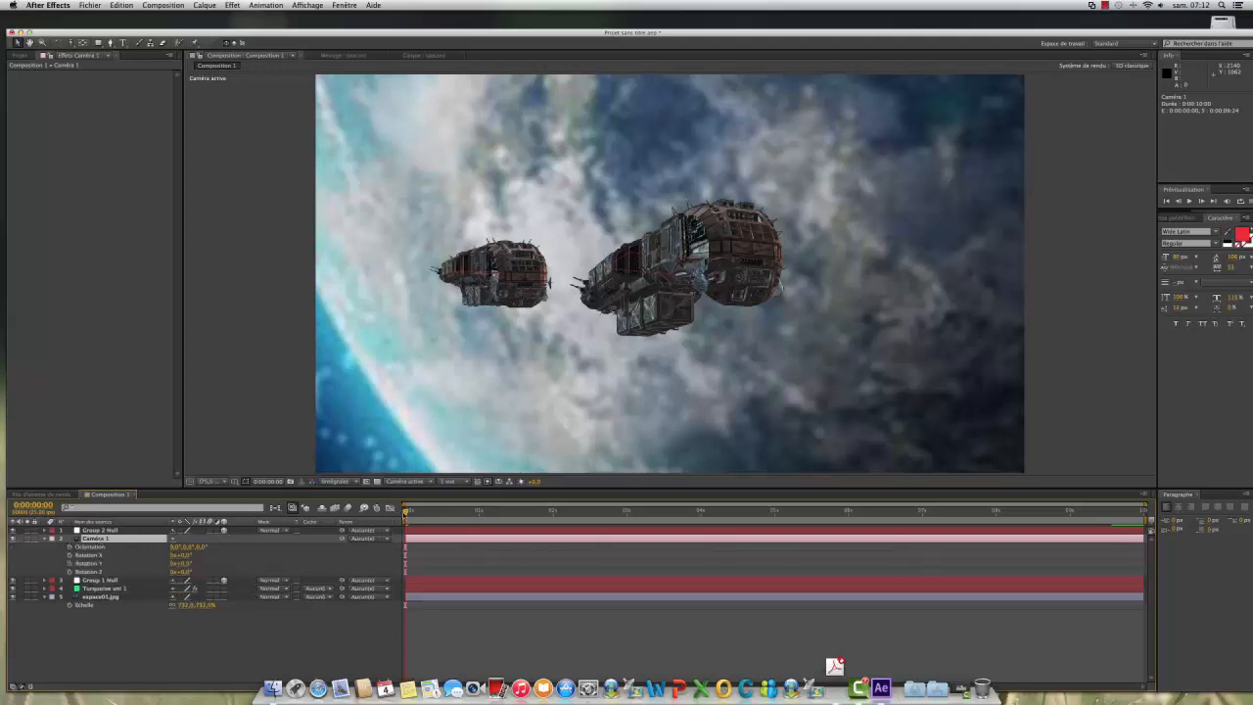
mouse_move(406, 513)
mouse_down()
mouse_move(427, 514)
mouse_move(410, 514)
mouse_up()
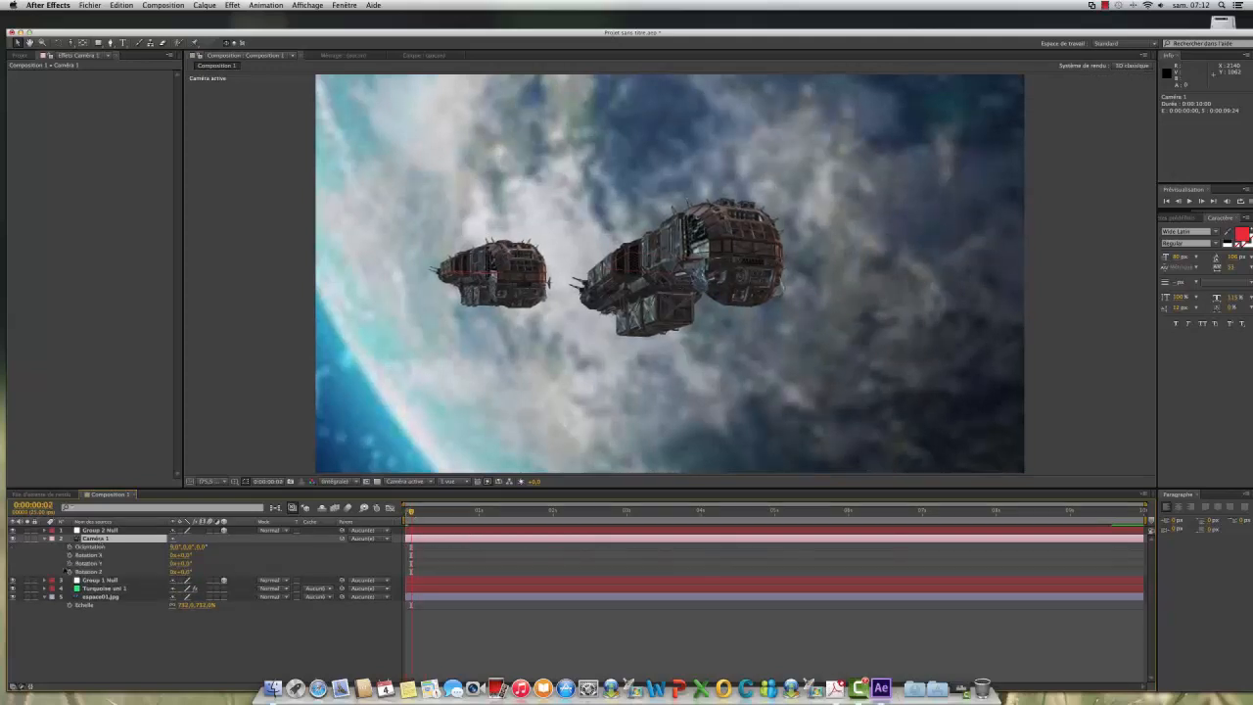
click(70, 549)
drag(69, 548, 69, 573)
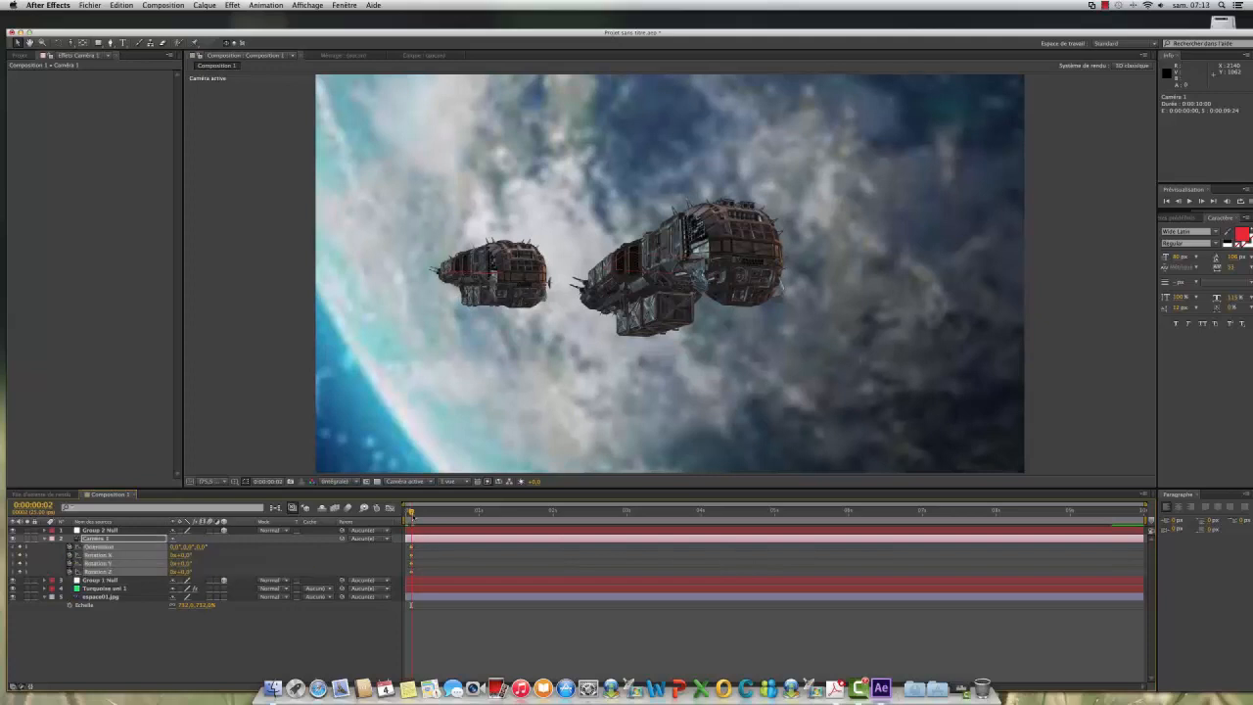
Step: At 0:00:04:20, set the camera's Y rotation to about -6°
drag(412, 511, 760, 539)
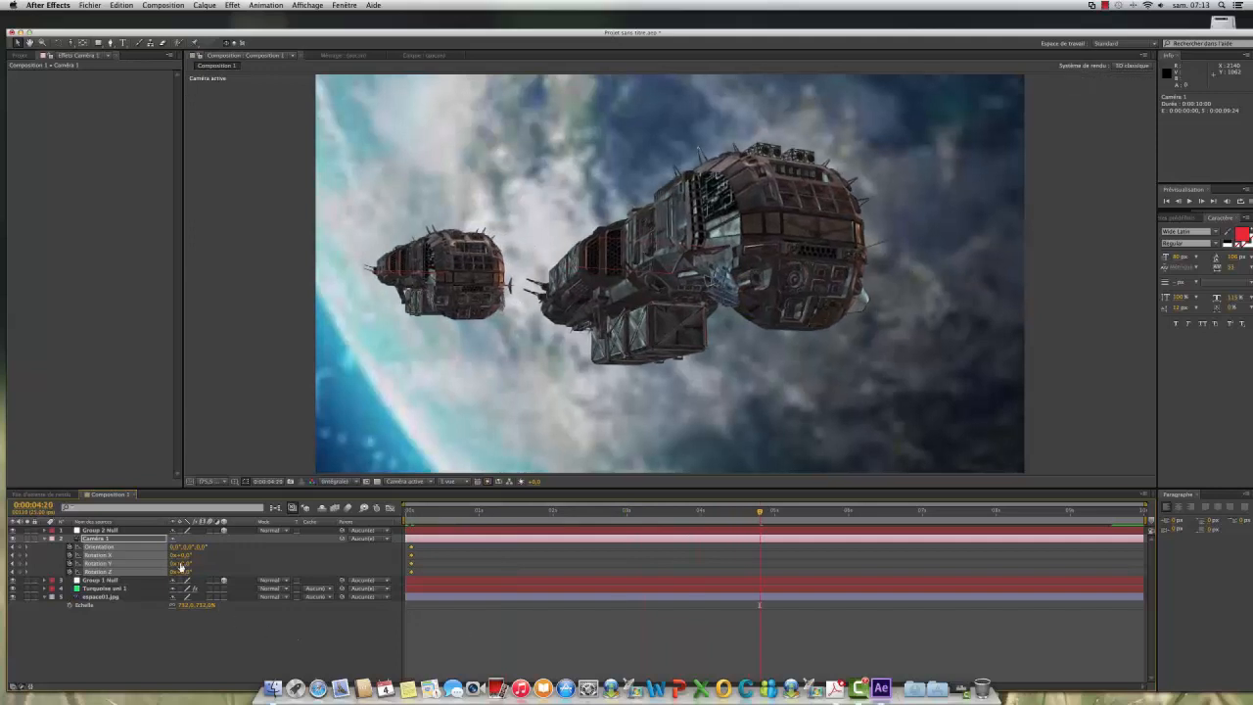
click(210, 649)
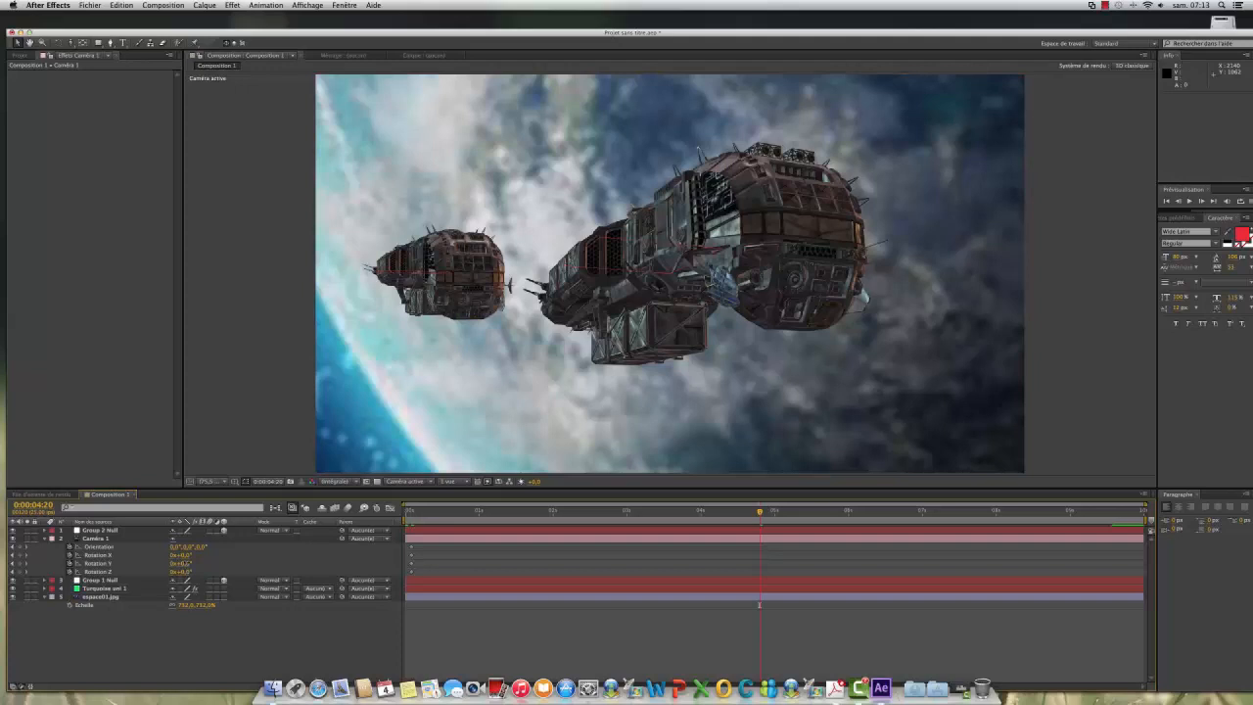
drag(186, 564, 165, 564)
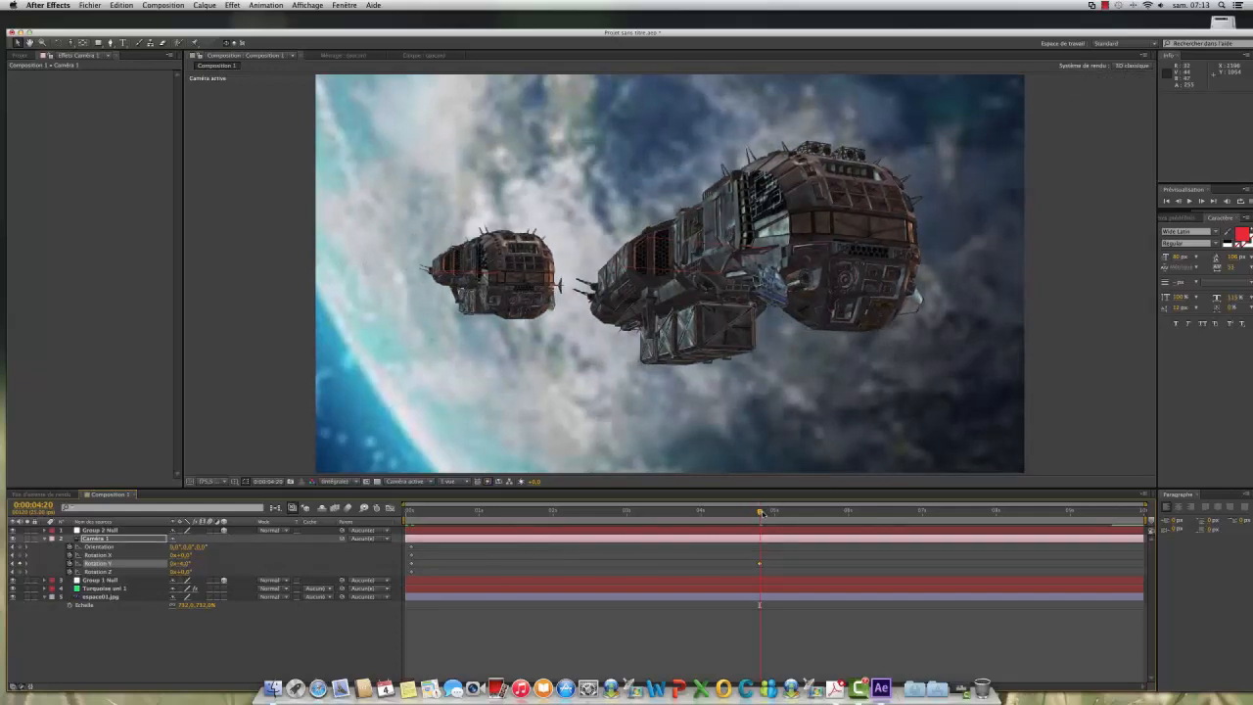
Step: Play and scrub through the composition to check the camera's push-in and rotation
drag(763, 512, 302, 529)
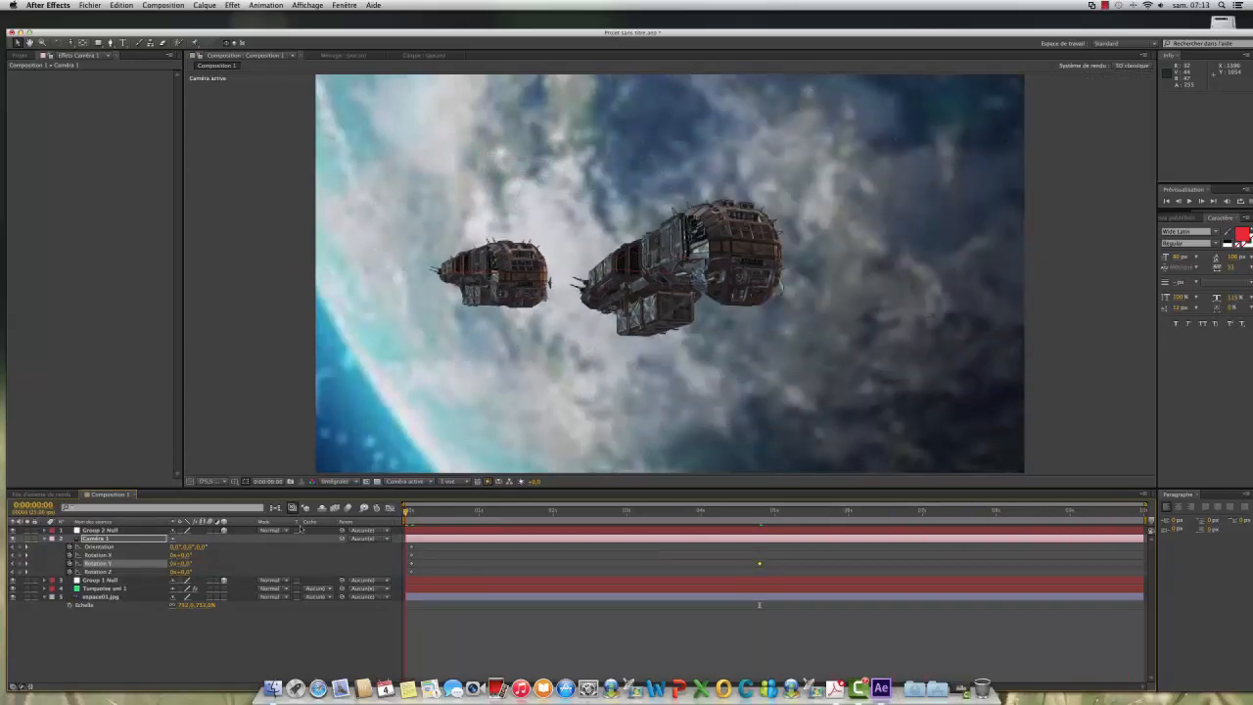
key(space)
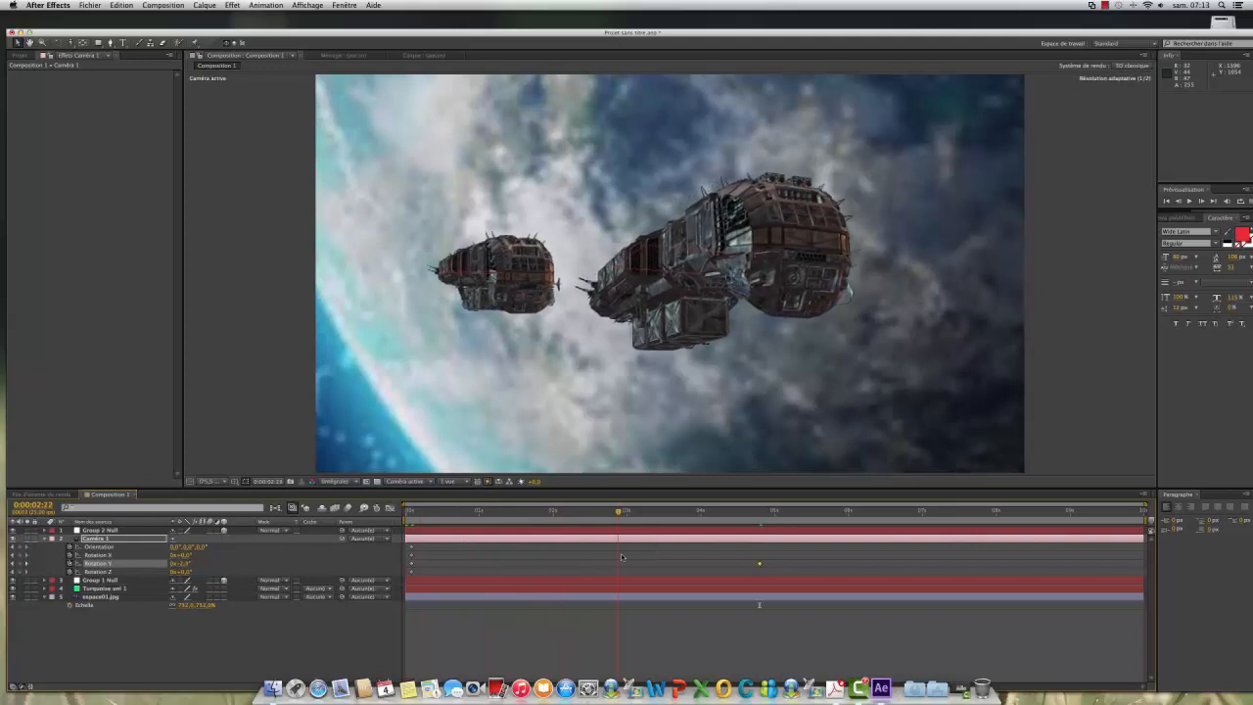
drag(622, 557, 595, 557)
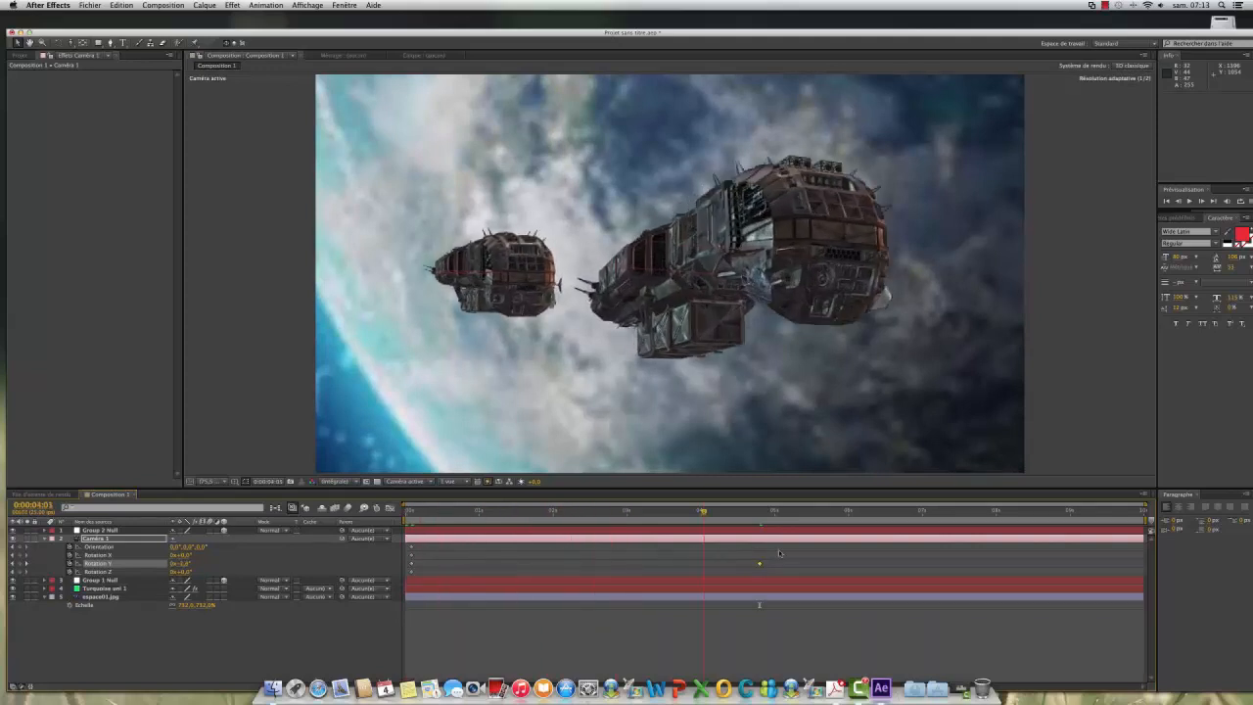
drag(779, 554, 1042, 558)
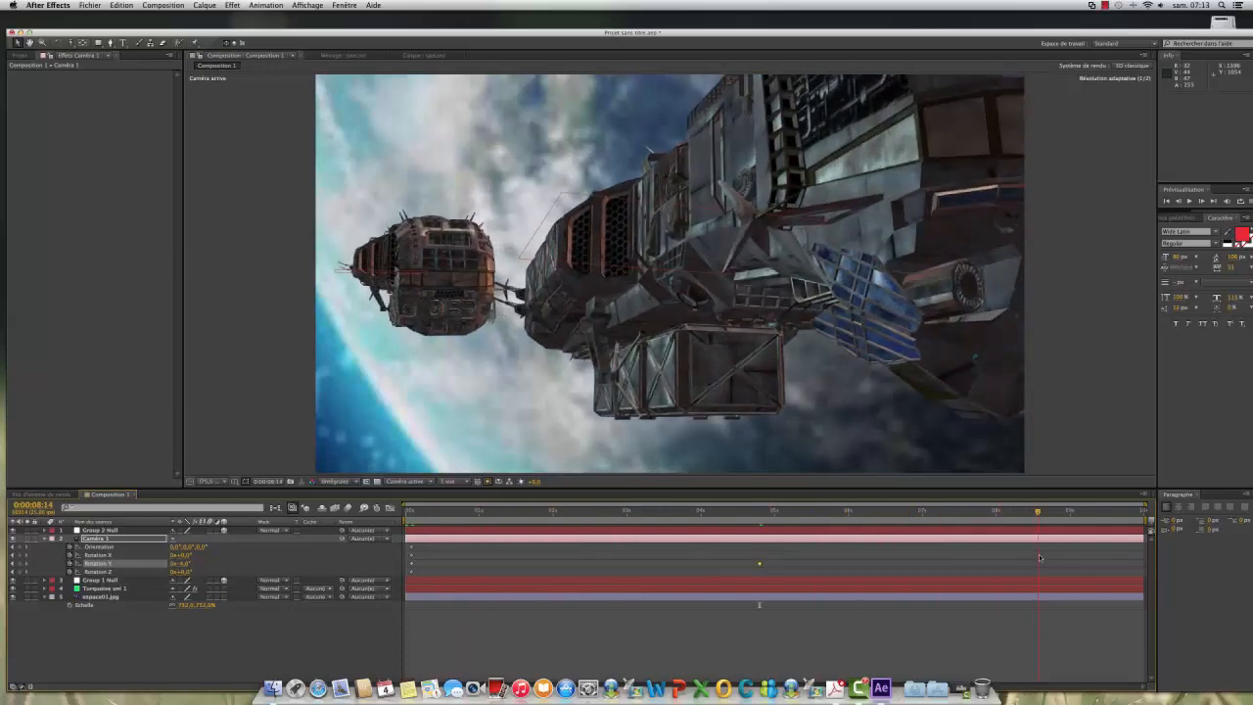
drag(1040, 558, 668, 593)
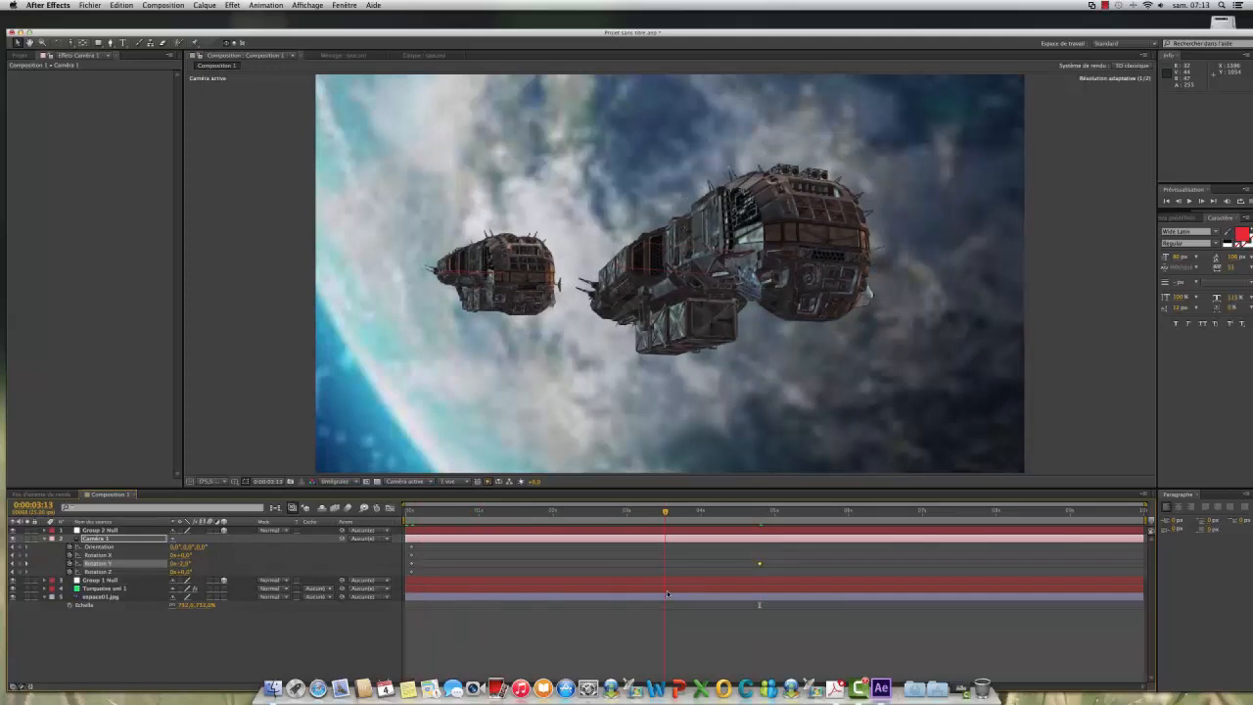
drag(667, 593, 415, 576)
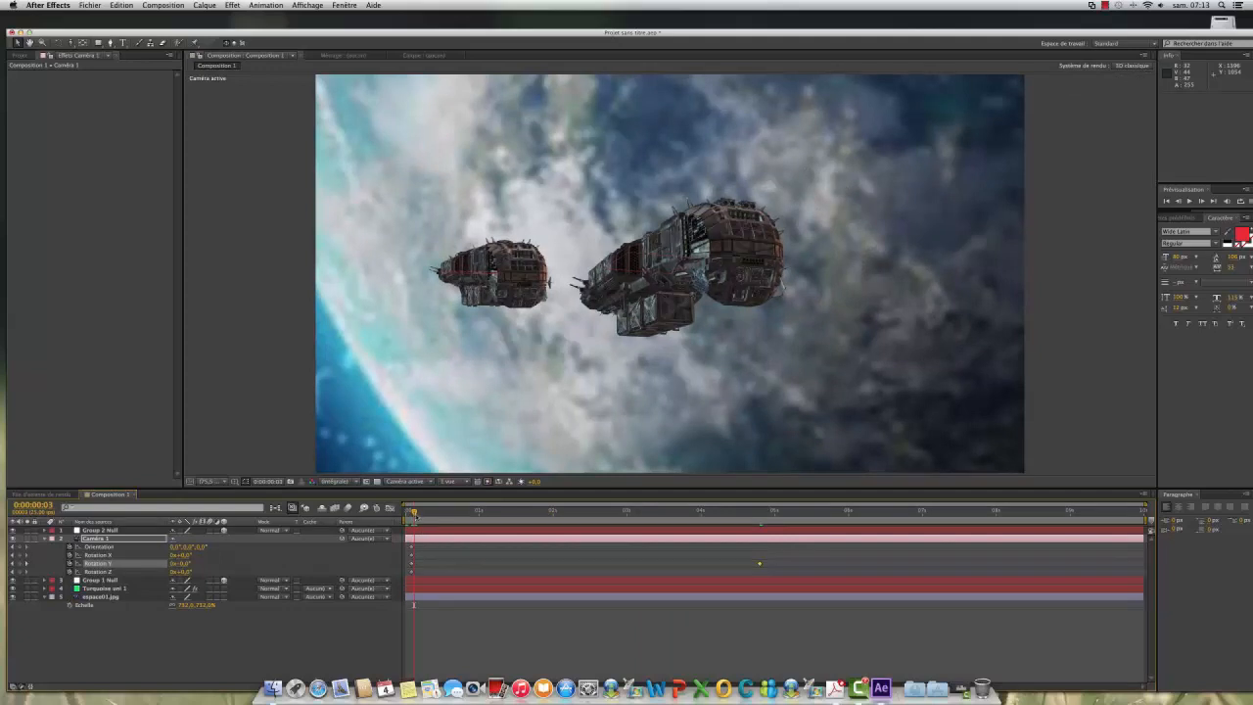
Step: Start keyframing Group 1 Null's orientation and its X, Y and Z rotation at 0:00:00:02
drag(414, 512, 410, 512)
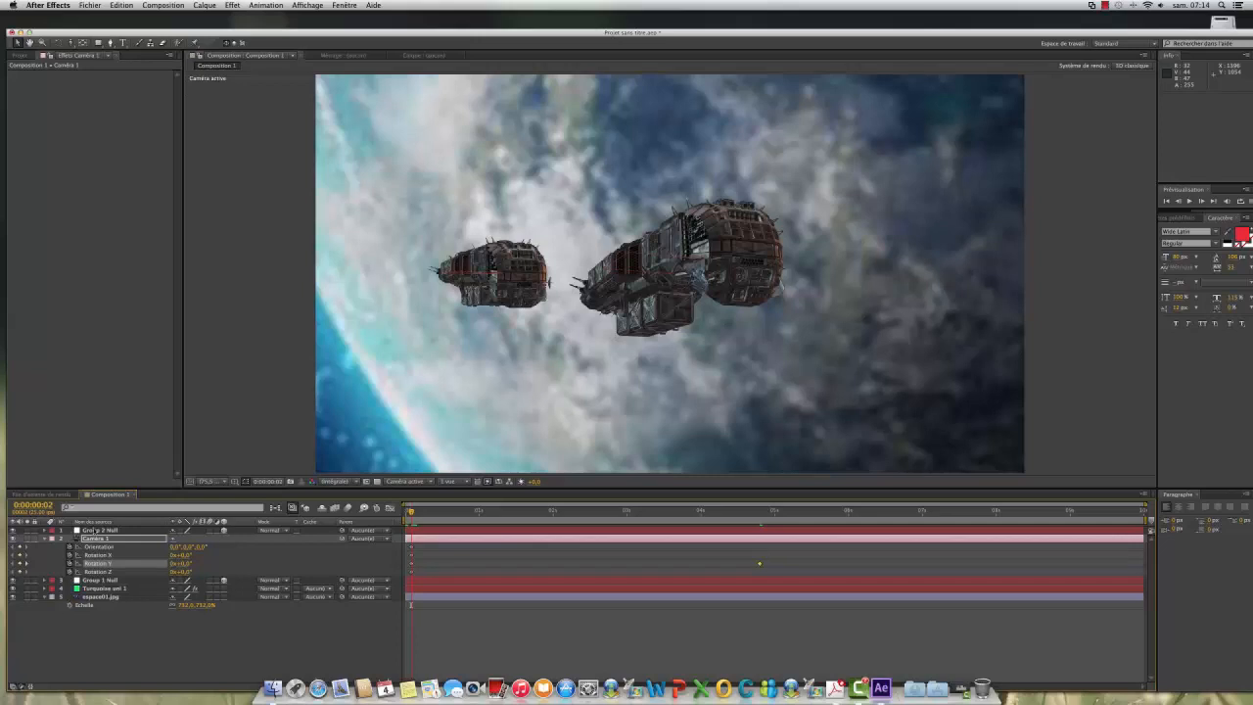
click(90, 581)
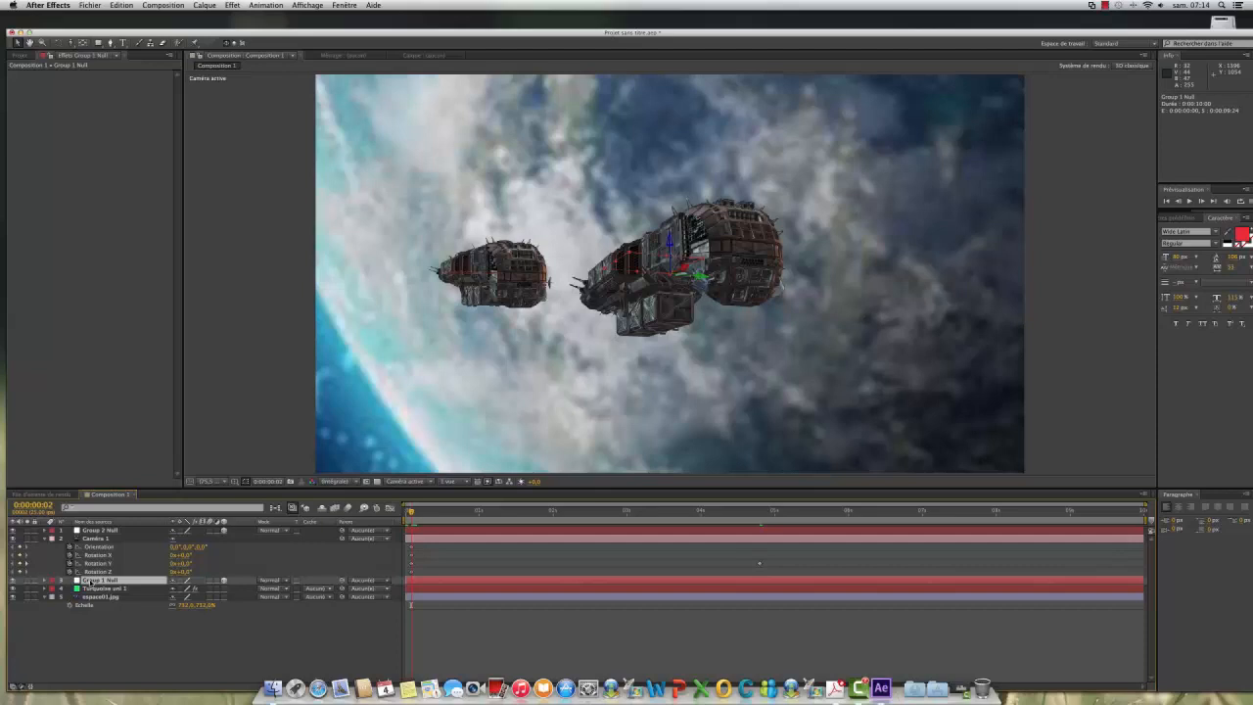
key(r)
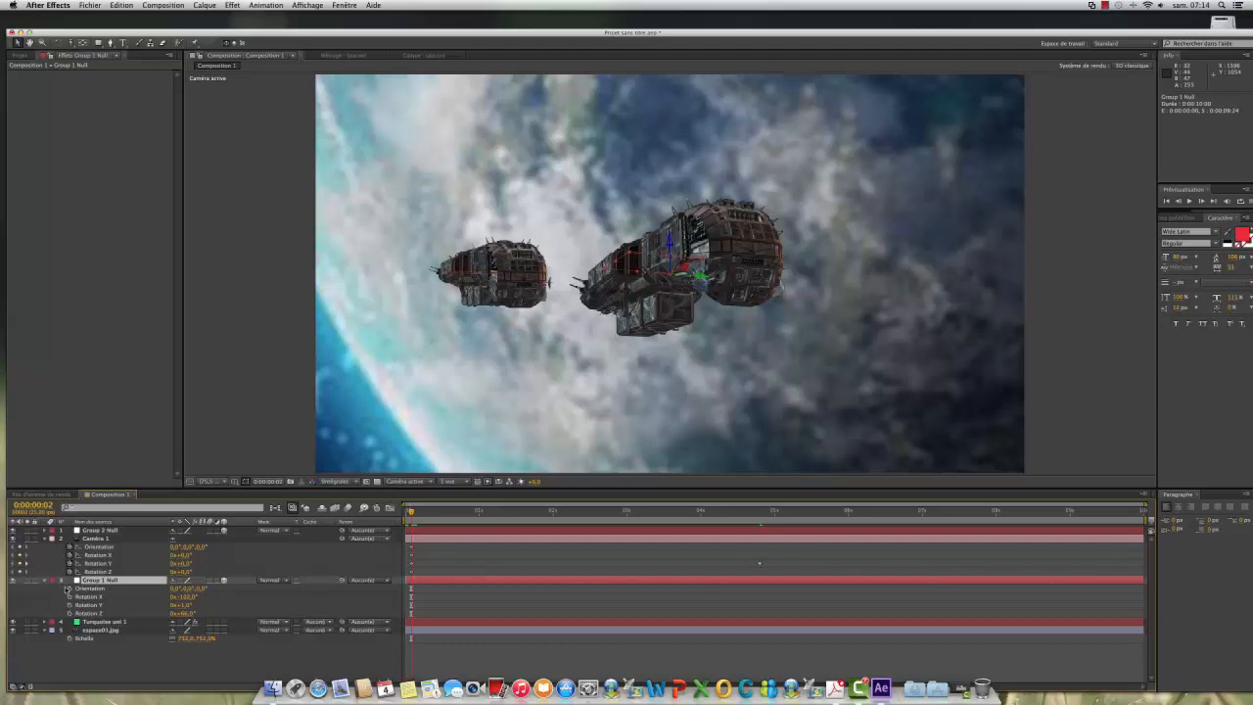
drag(68, 589, 70, 612)
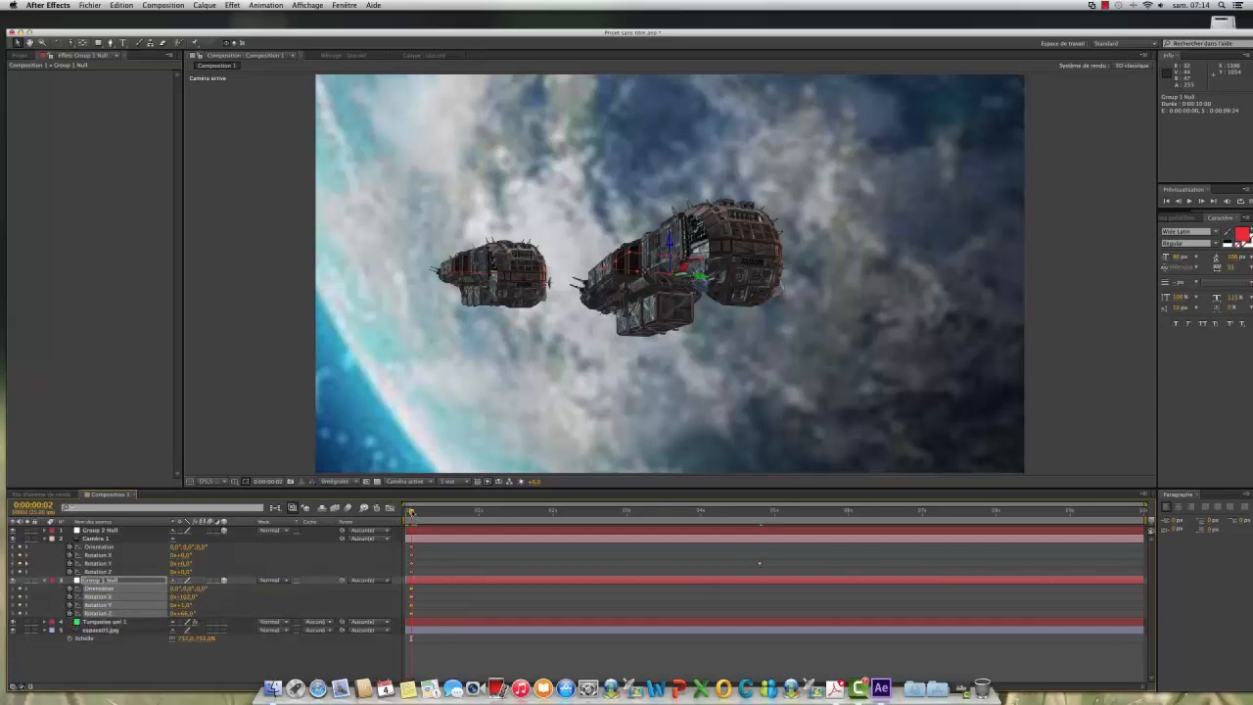
Step: At 0:00:04:20, set Group 1 Null's Y rotation to about -7° and its Z rotation to about 90°
drag(411, 511, 761, 540)
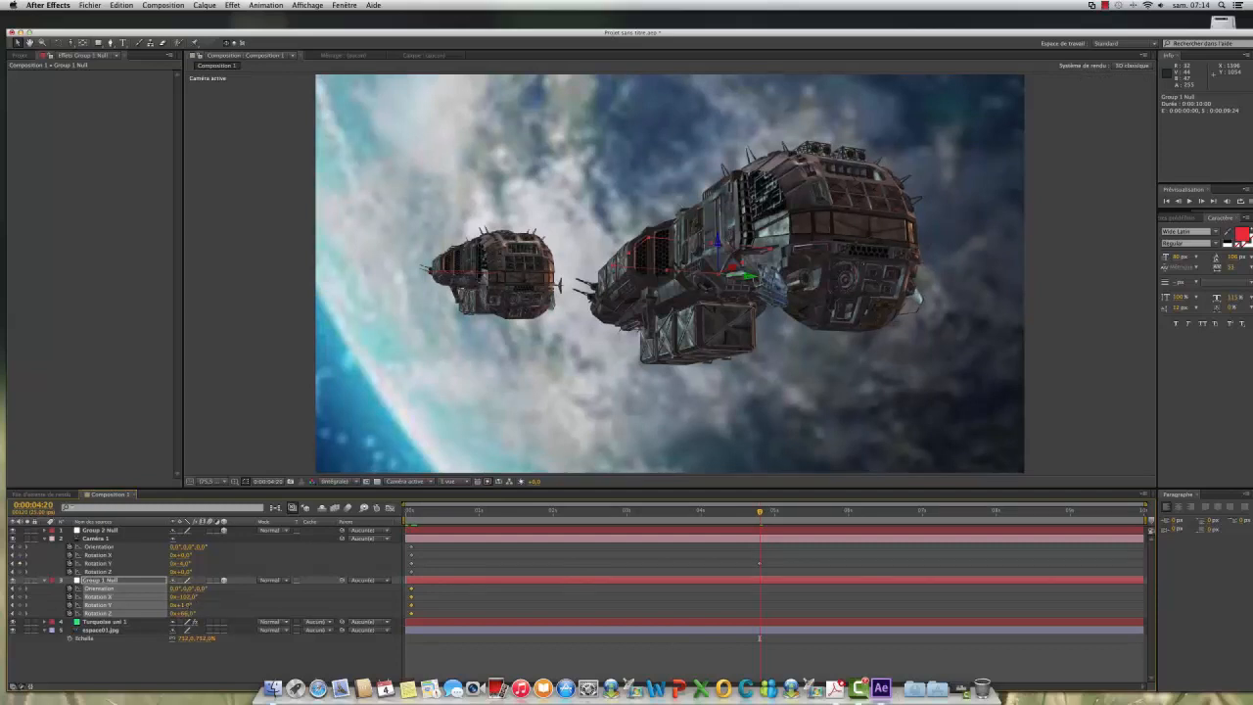
drag(187, 605, 190, 605)
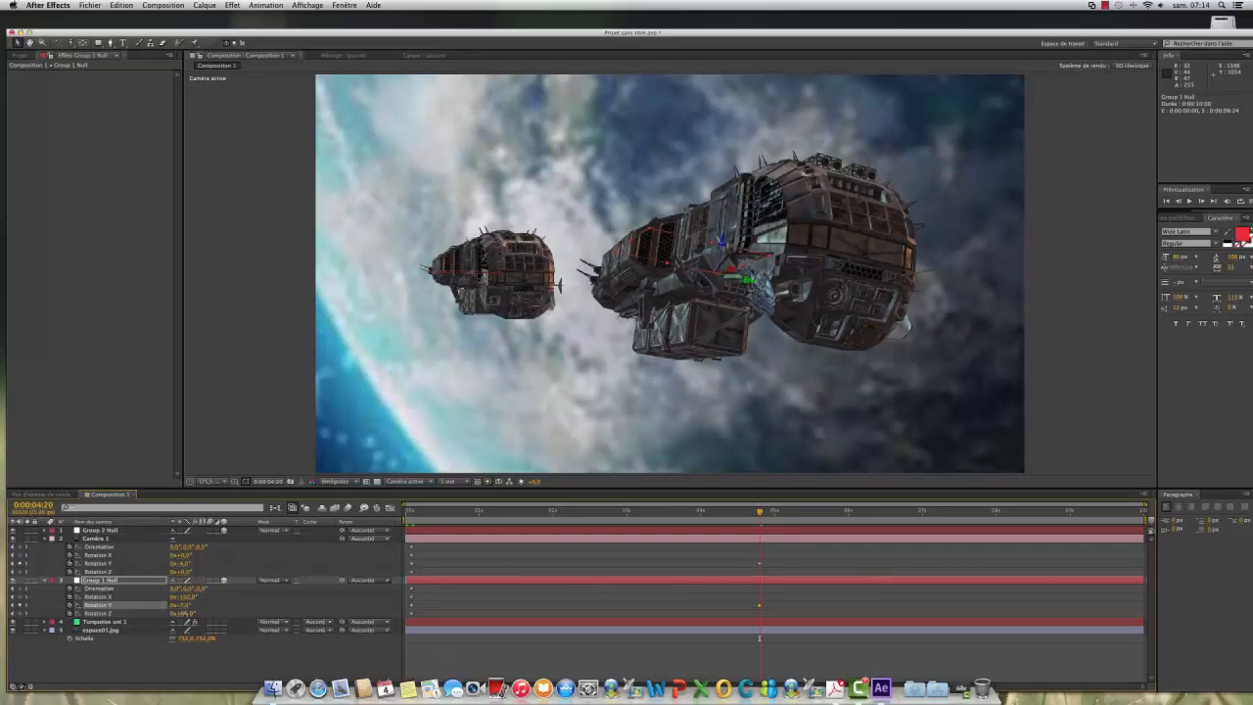
drag(184, 613, 212, 613)
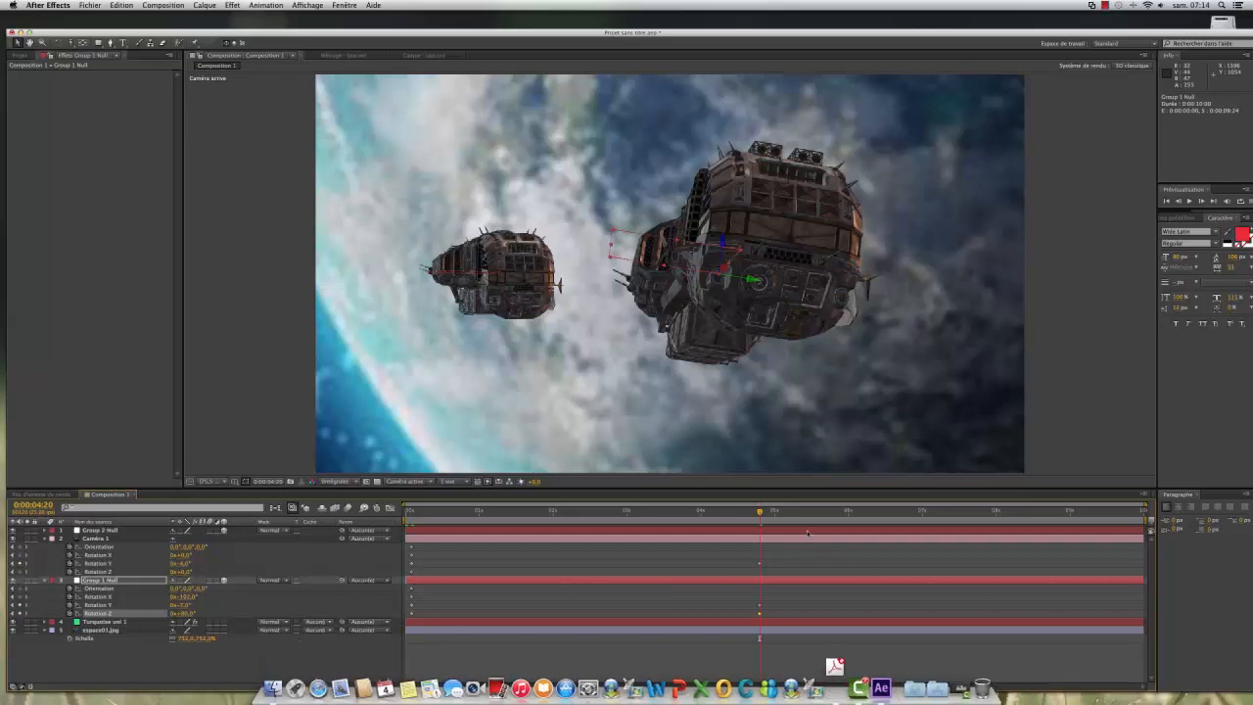
Step: Start keyframing Group 2 Null's orientation and its X, Y and Z rotation at 0:00:06:14
drag(760, 515, 964, 535)
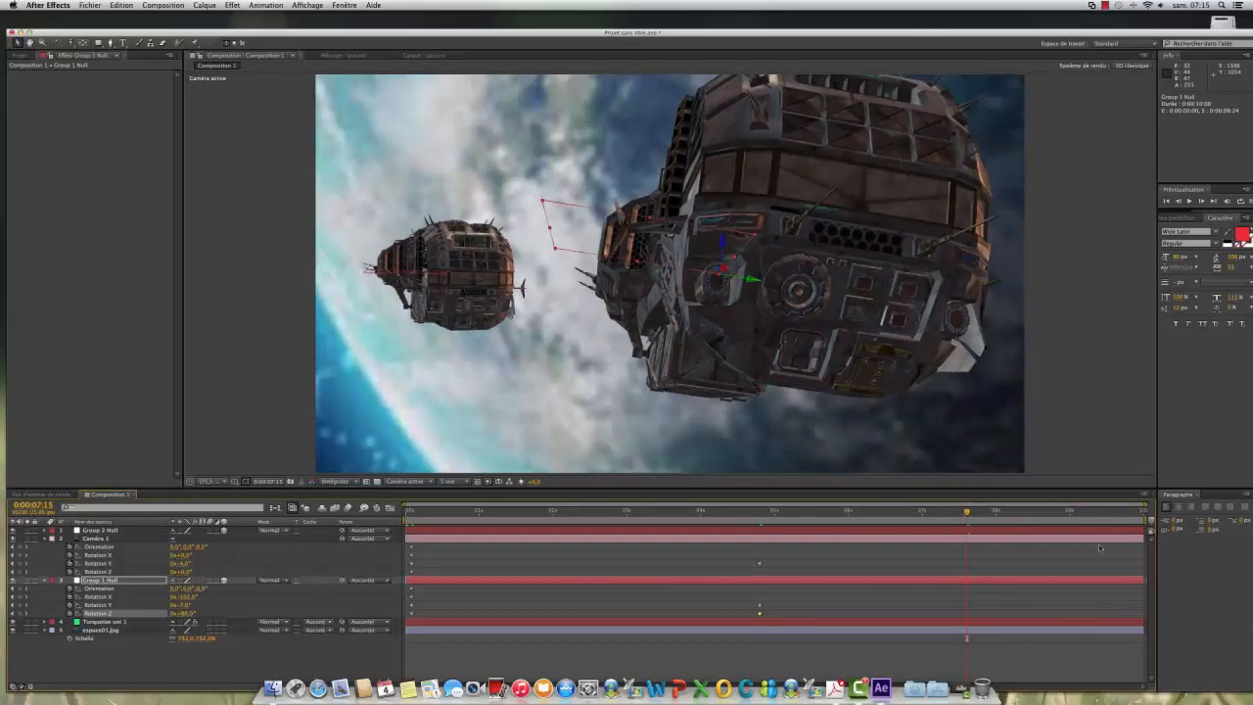
drag(967, 517, 891, 519)
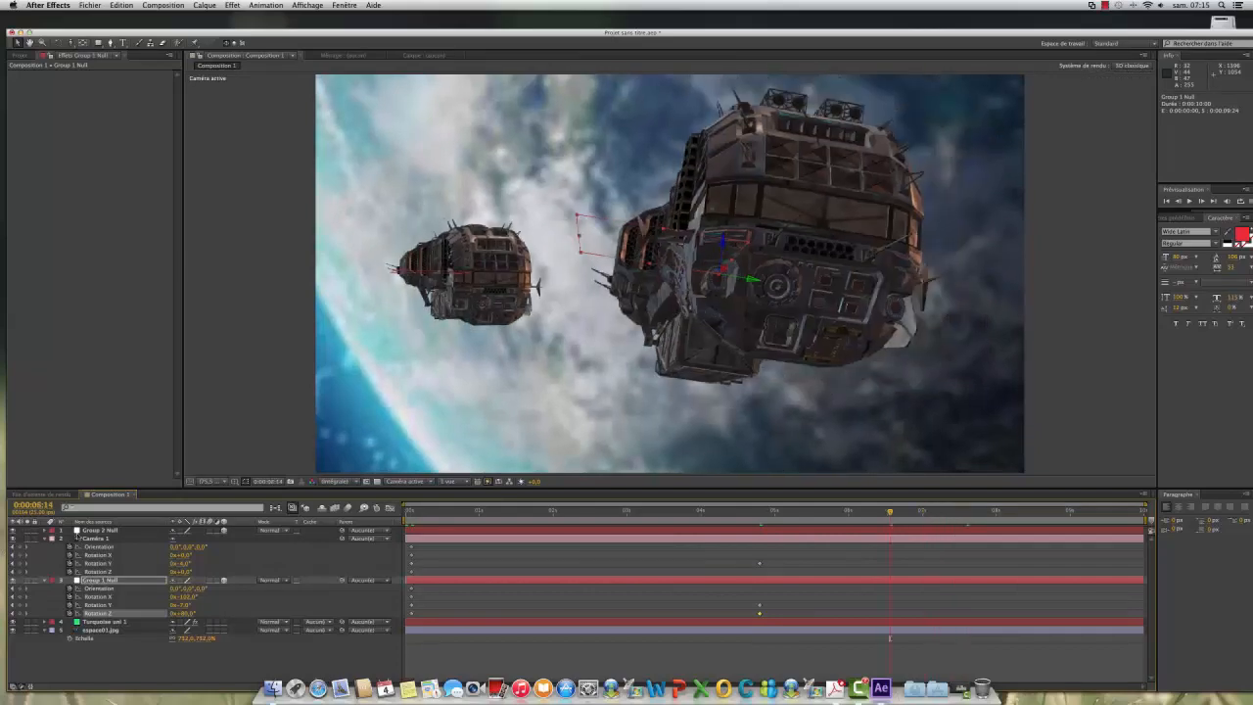
click(98, 530)
key(r)
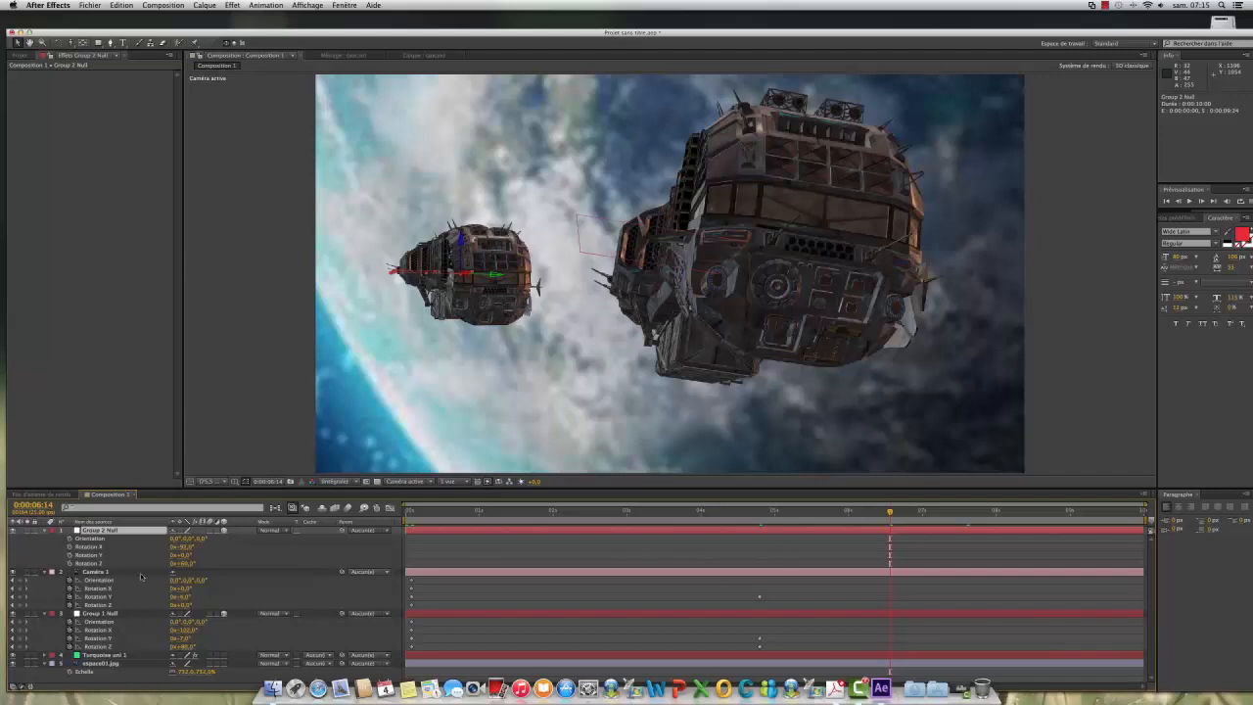
drag(66, 537, 70, 566)
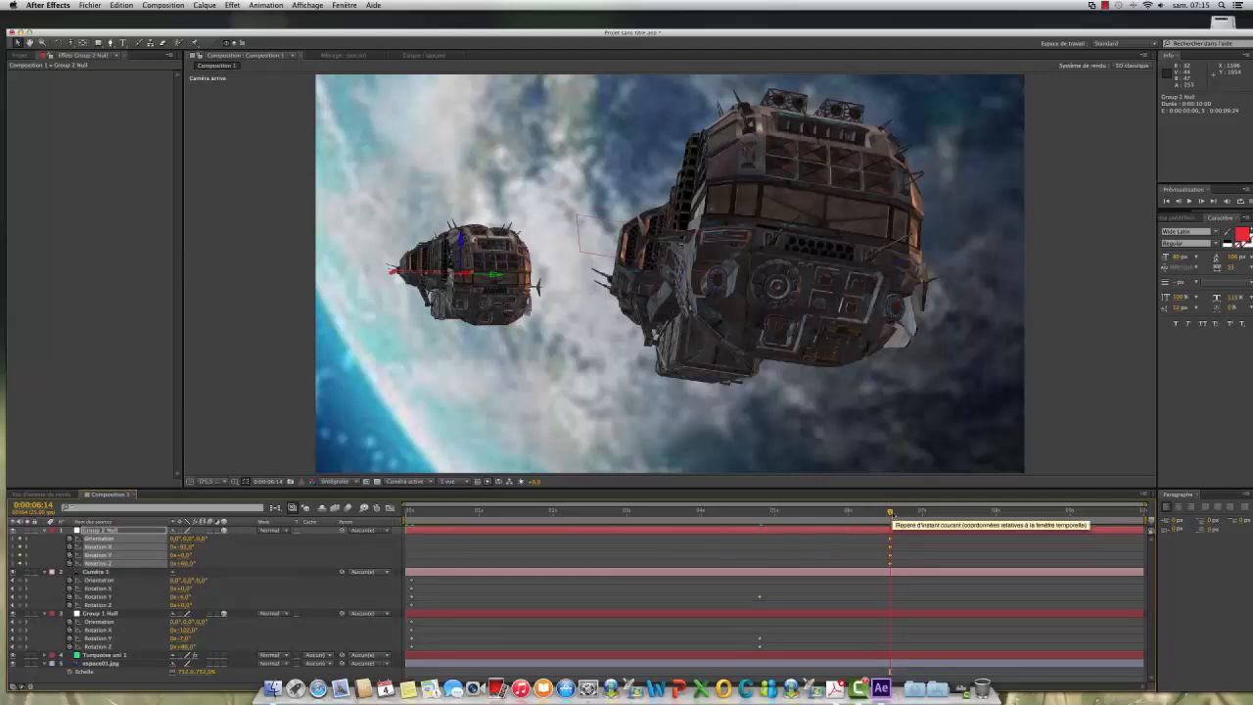
Step: At 0:00:07:11, set Group 2 Null's Z rotation to about 74° and its X rotation to about -84°
drag(890, 512, 957, 519)
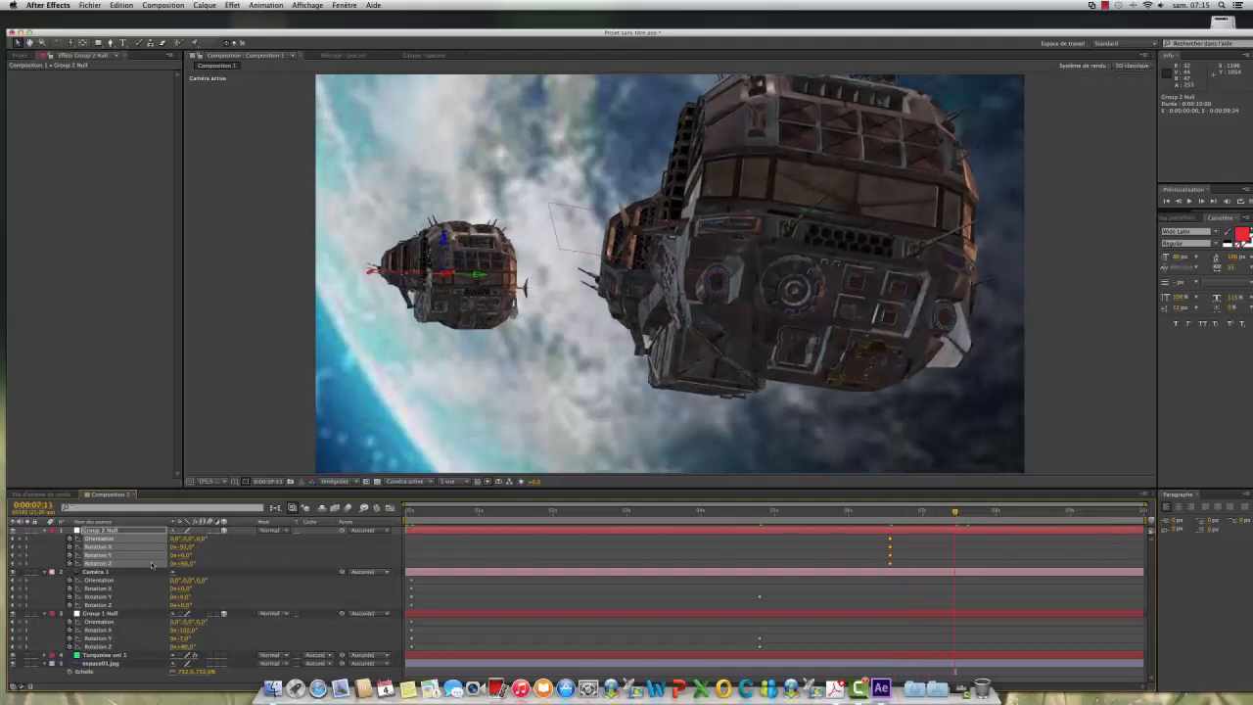
drag(189, 567, 197, 563)
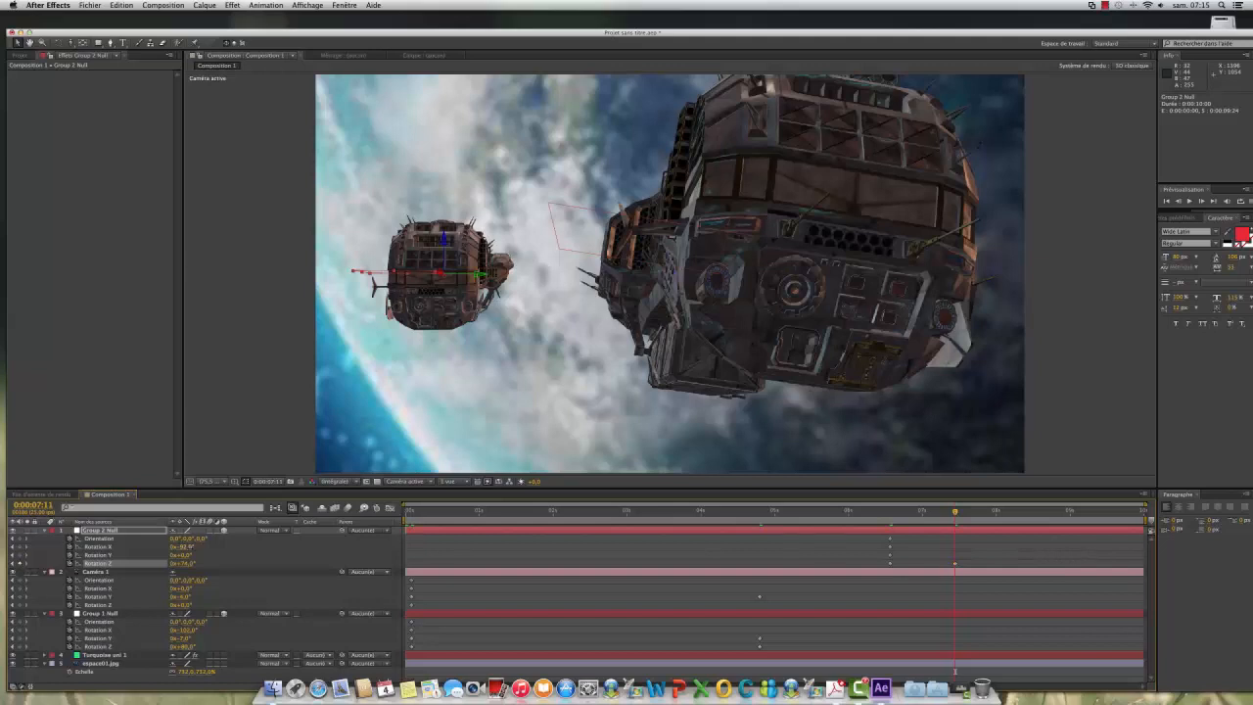
drag(188, 546, 193, 546)
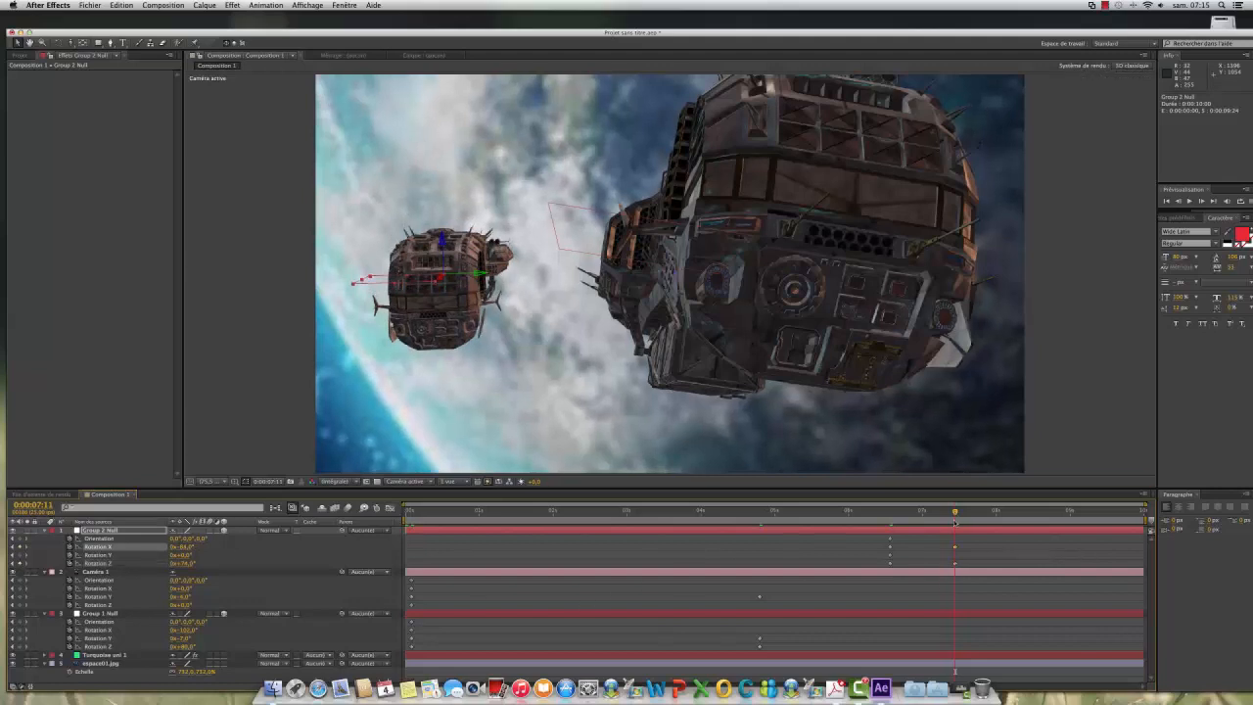
Step: Preview the finished animation from time zero, and switch to Camtasia 2
drag(955, 512, 307, 544)
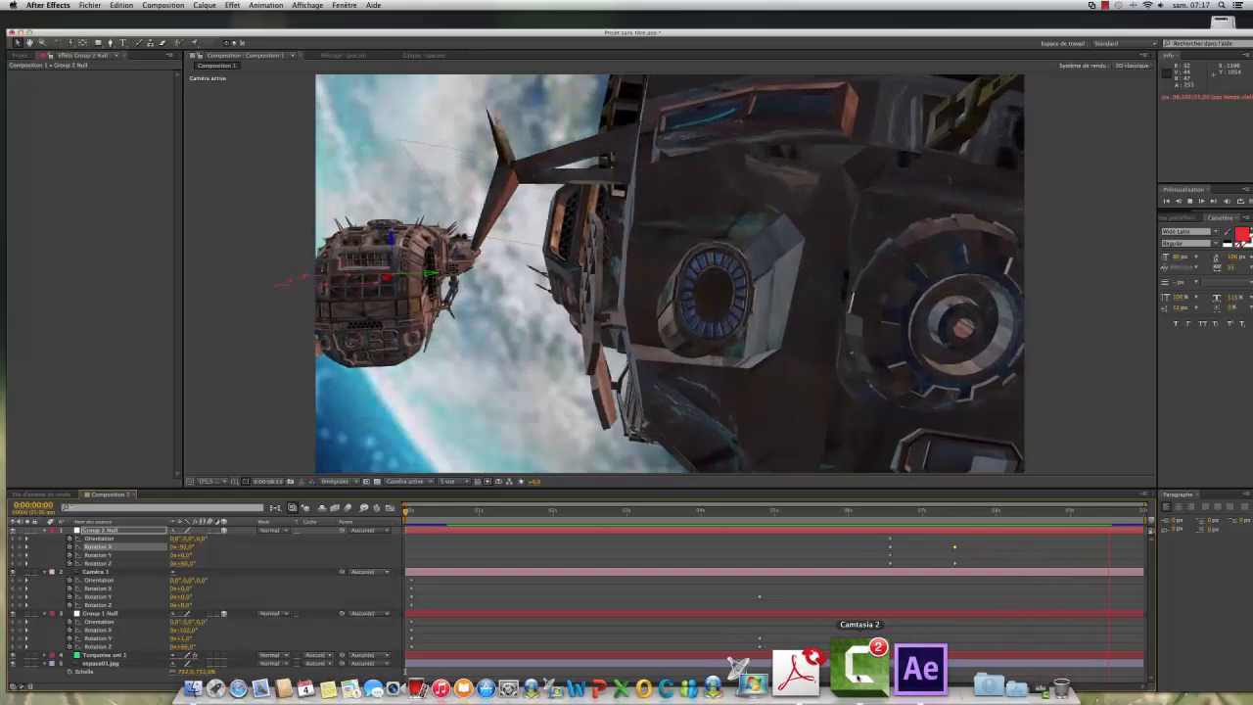
click(860, 667)
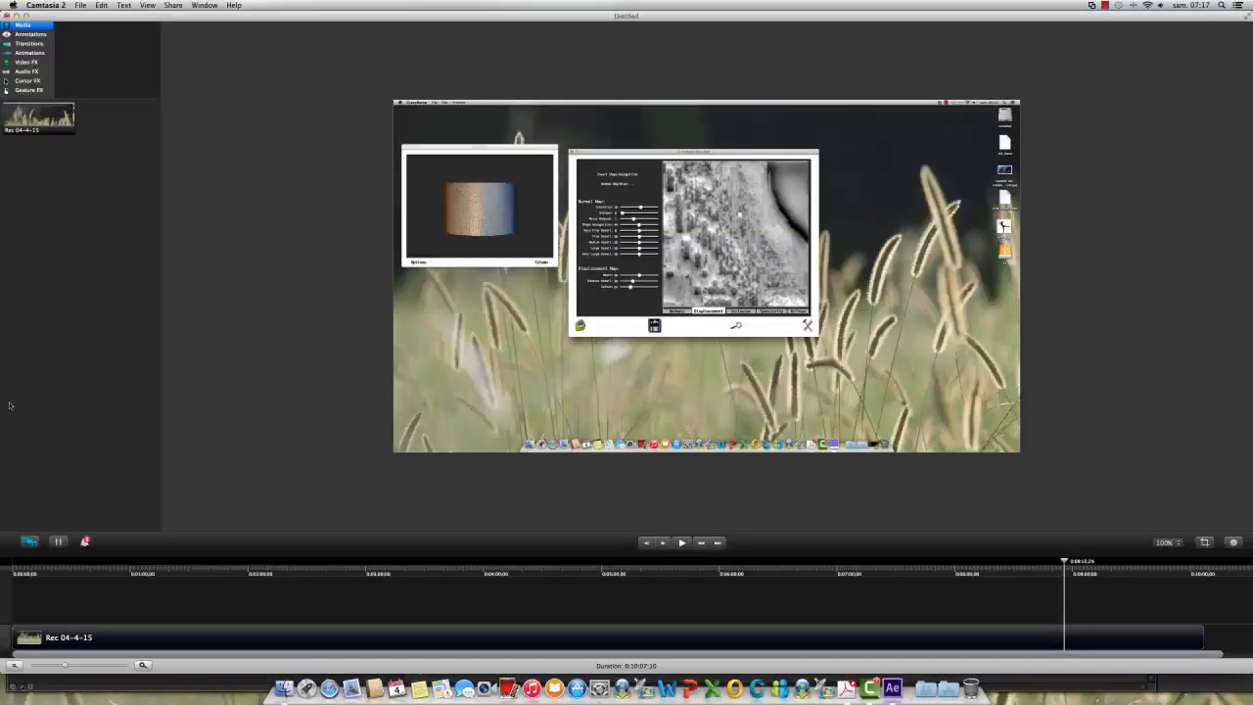